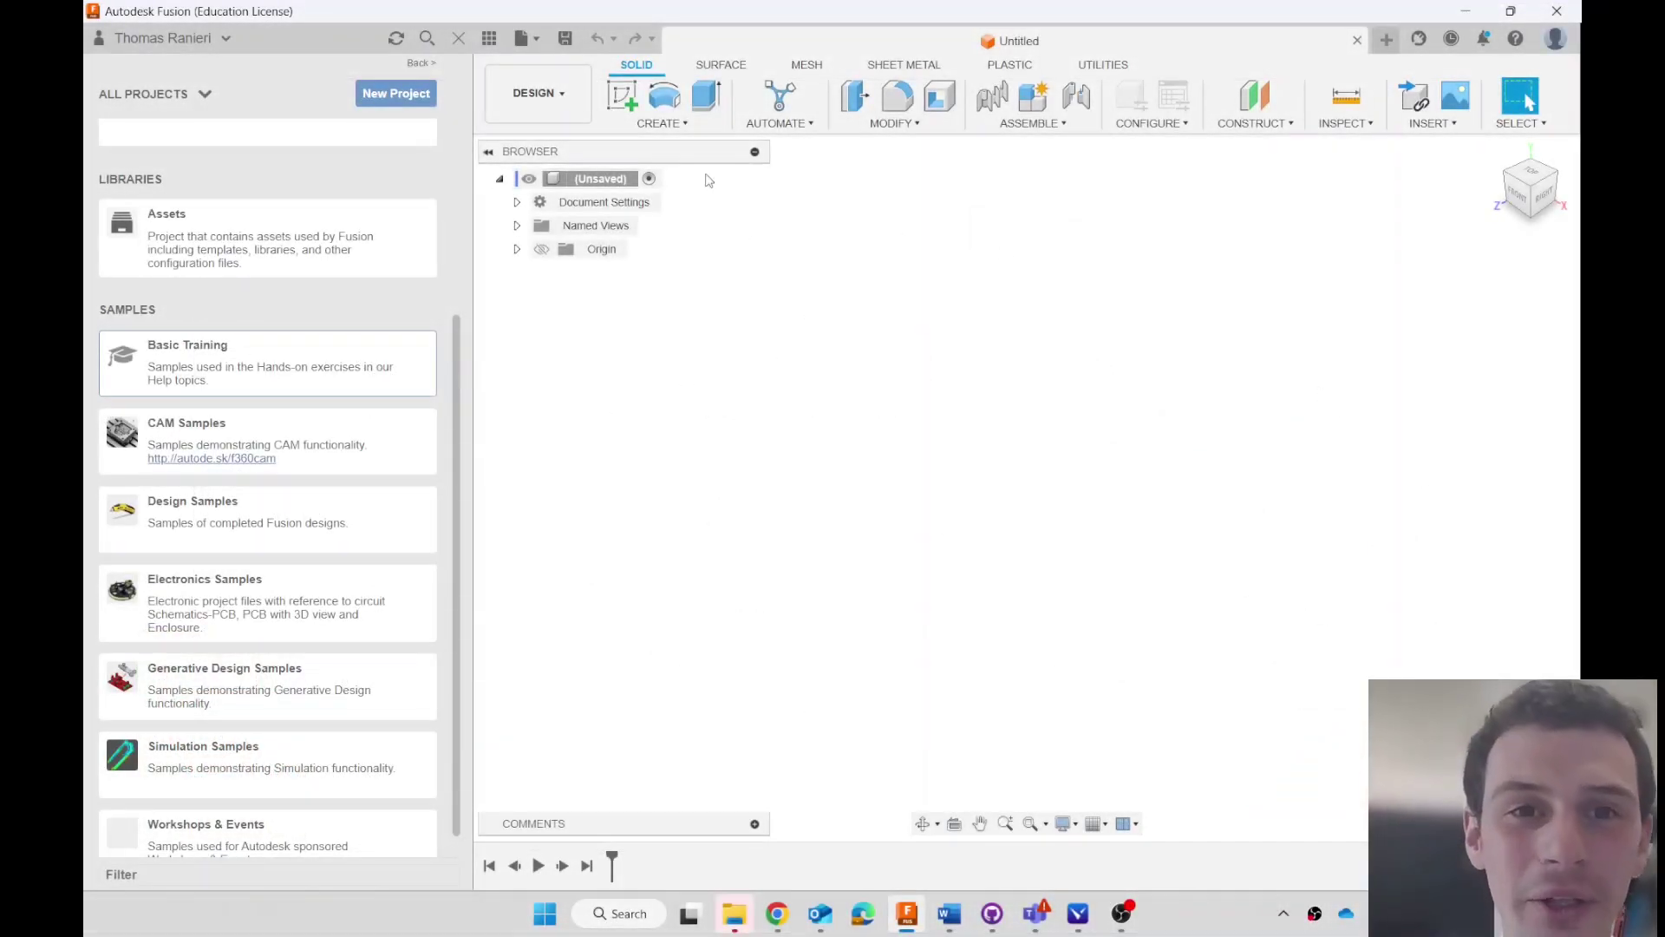
click(536, 93)
mouse_move(564, 352)
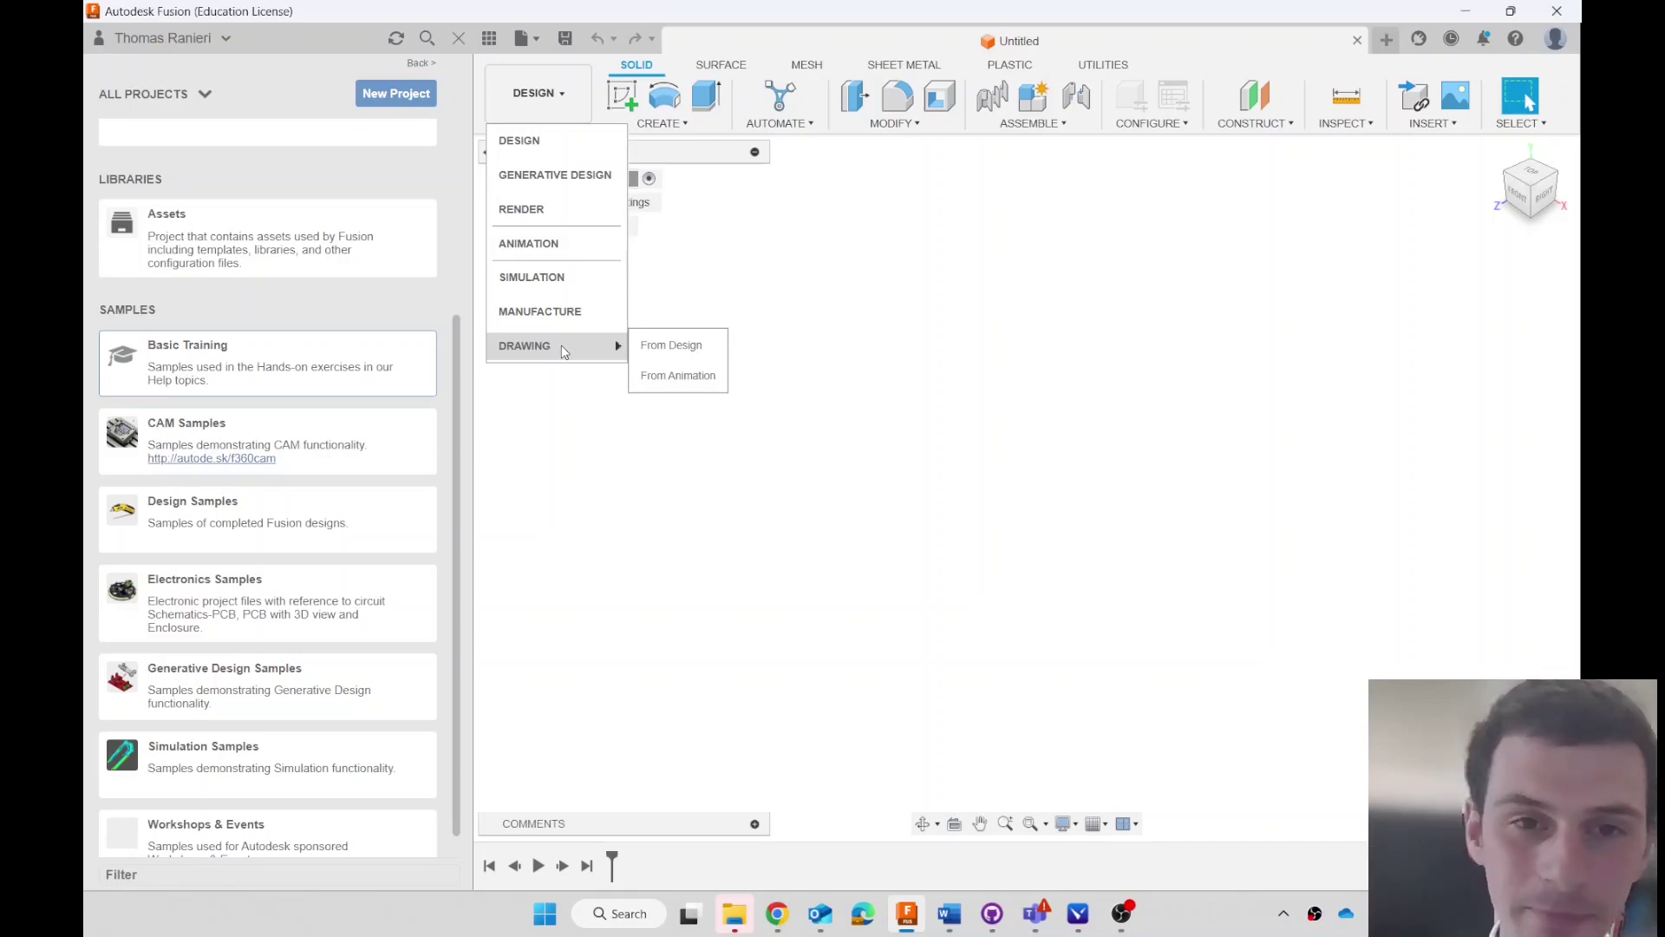
click(868, 295)
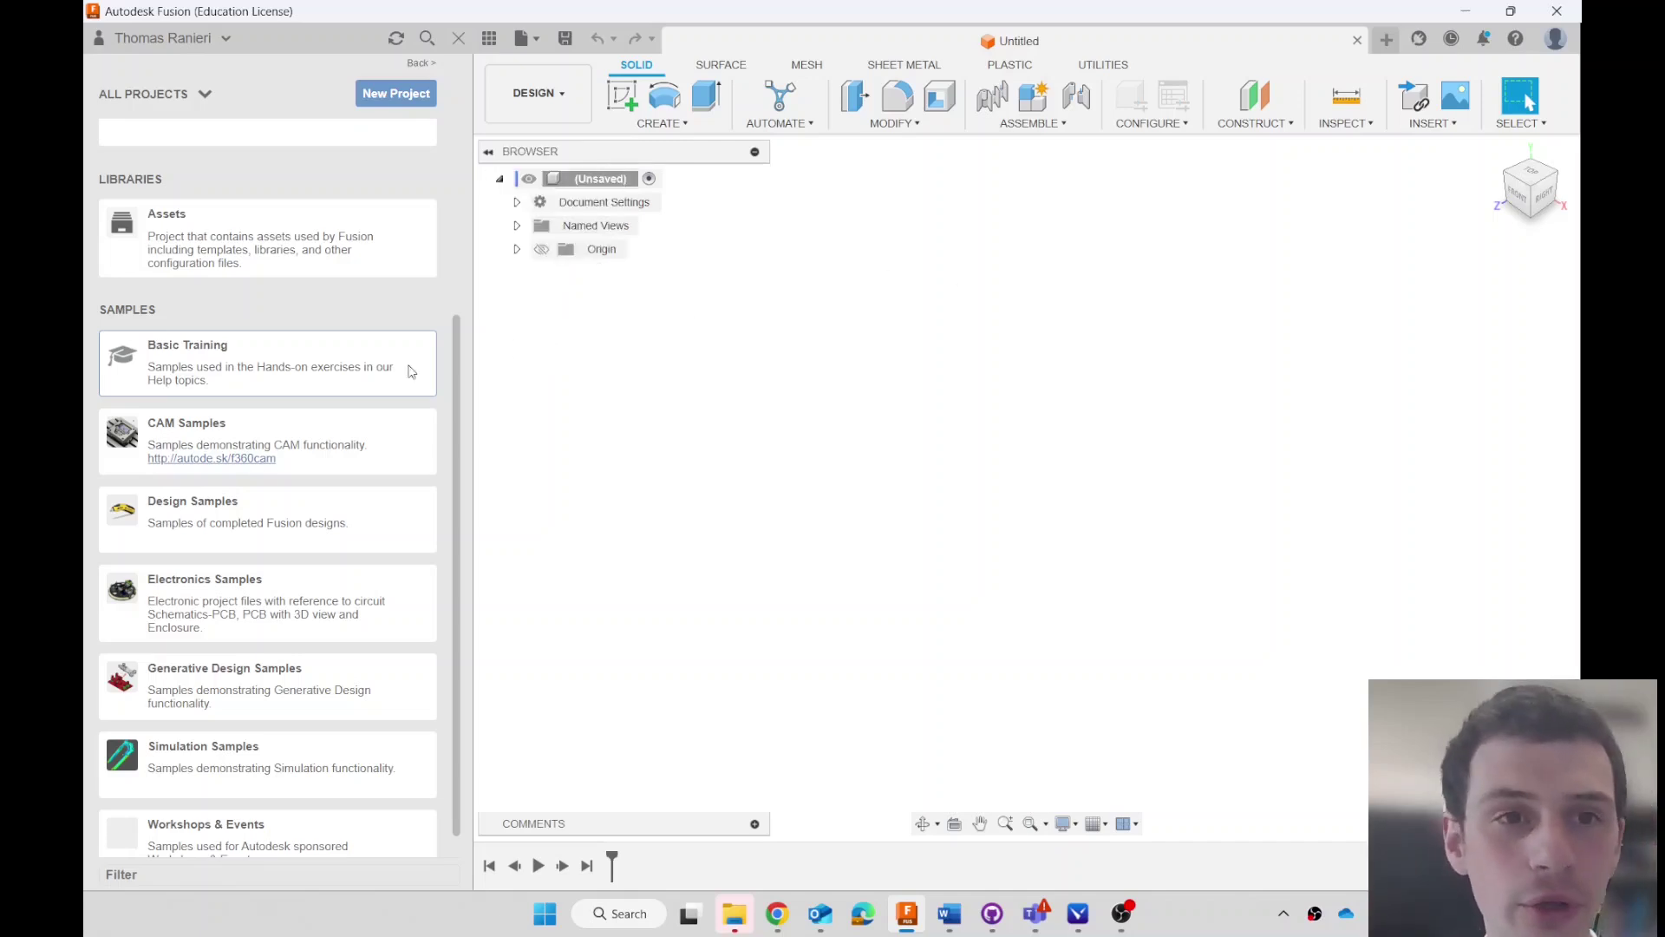
scroll(233, 482, up, 1)
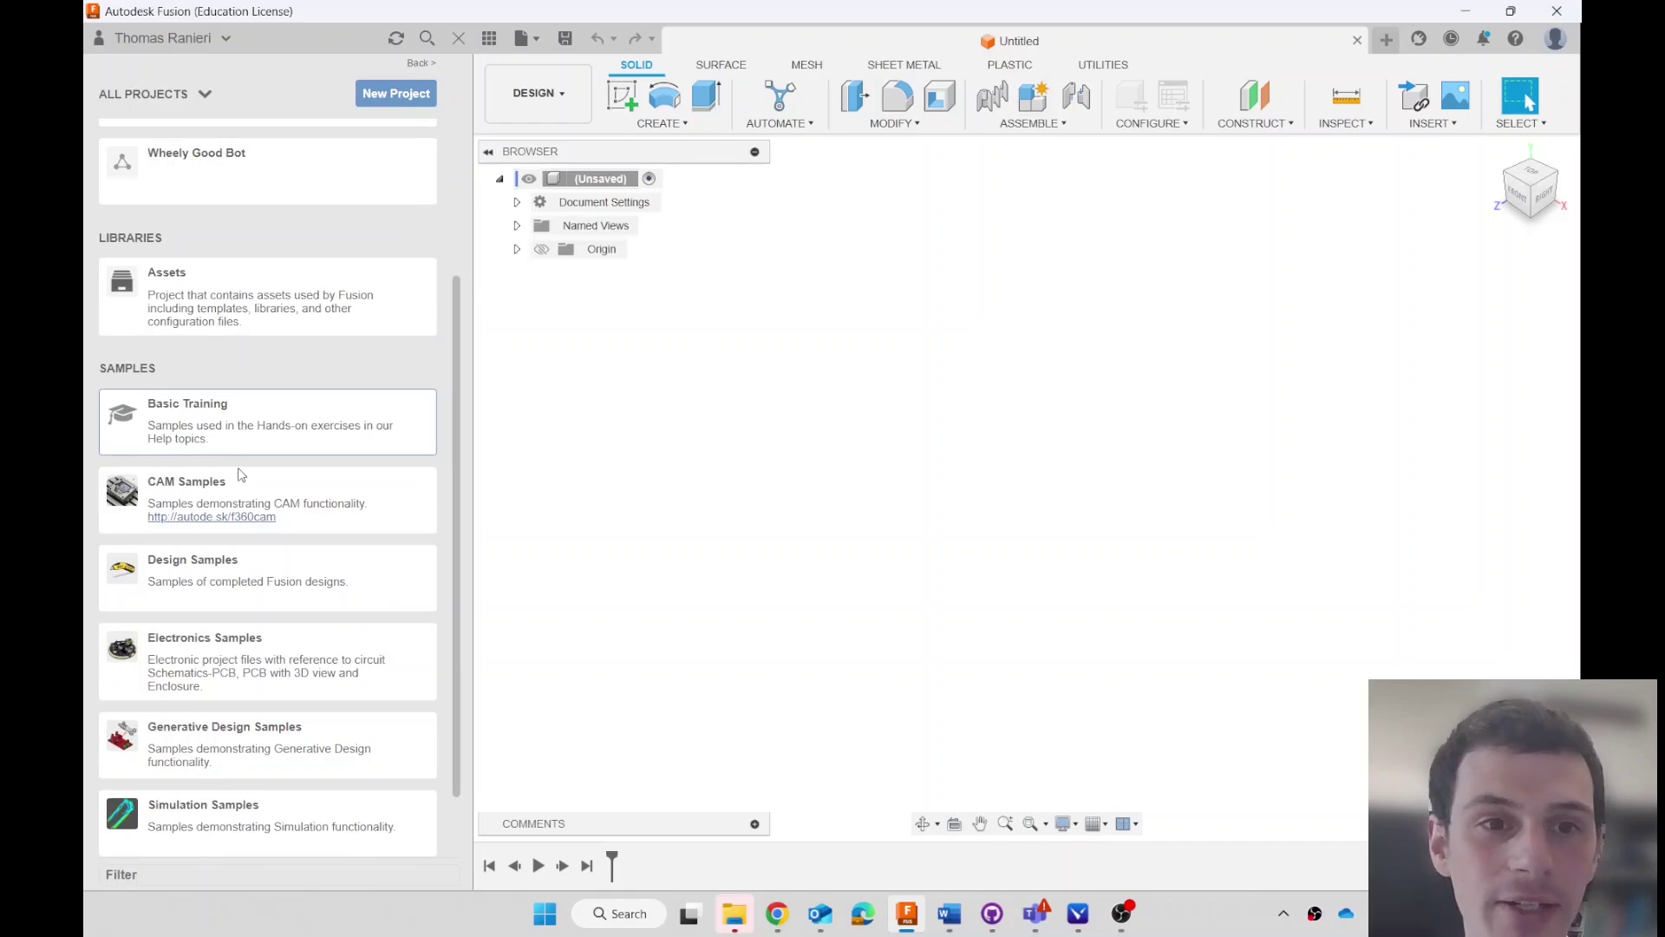
click(489, 39)
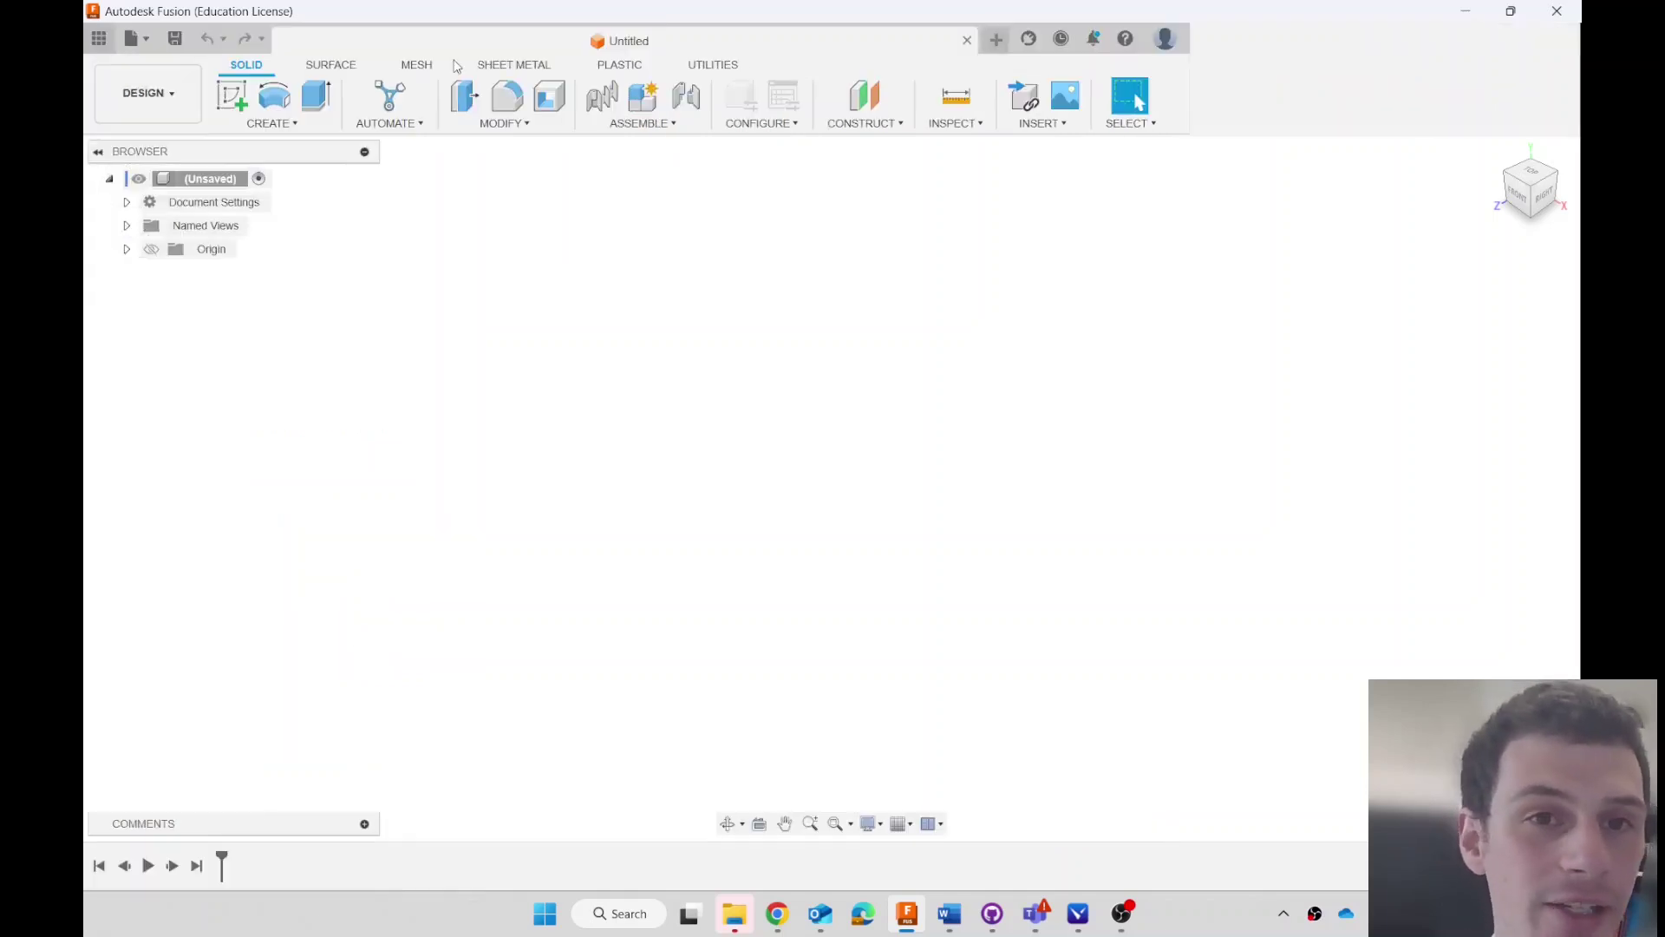
click(102, 39)
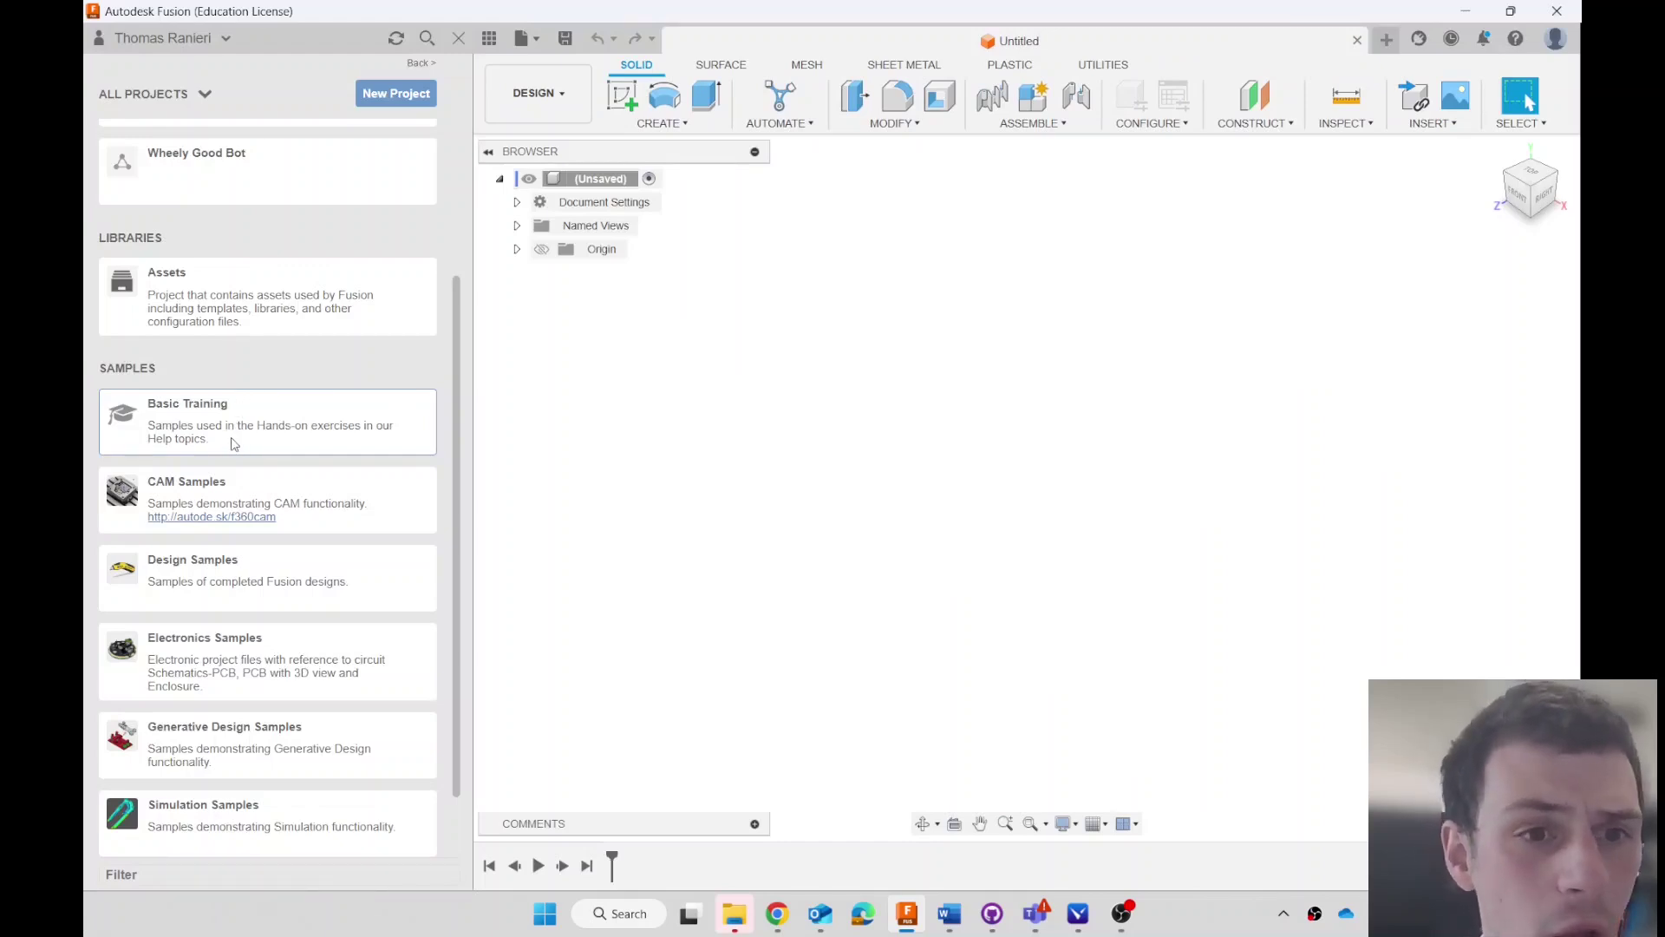
- Open the Connecting Rod Assembly sample from the 11 - Simulation folder of the Basic Training samples
click(208, 435)
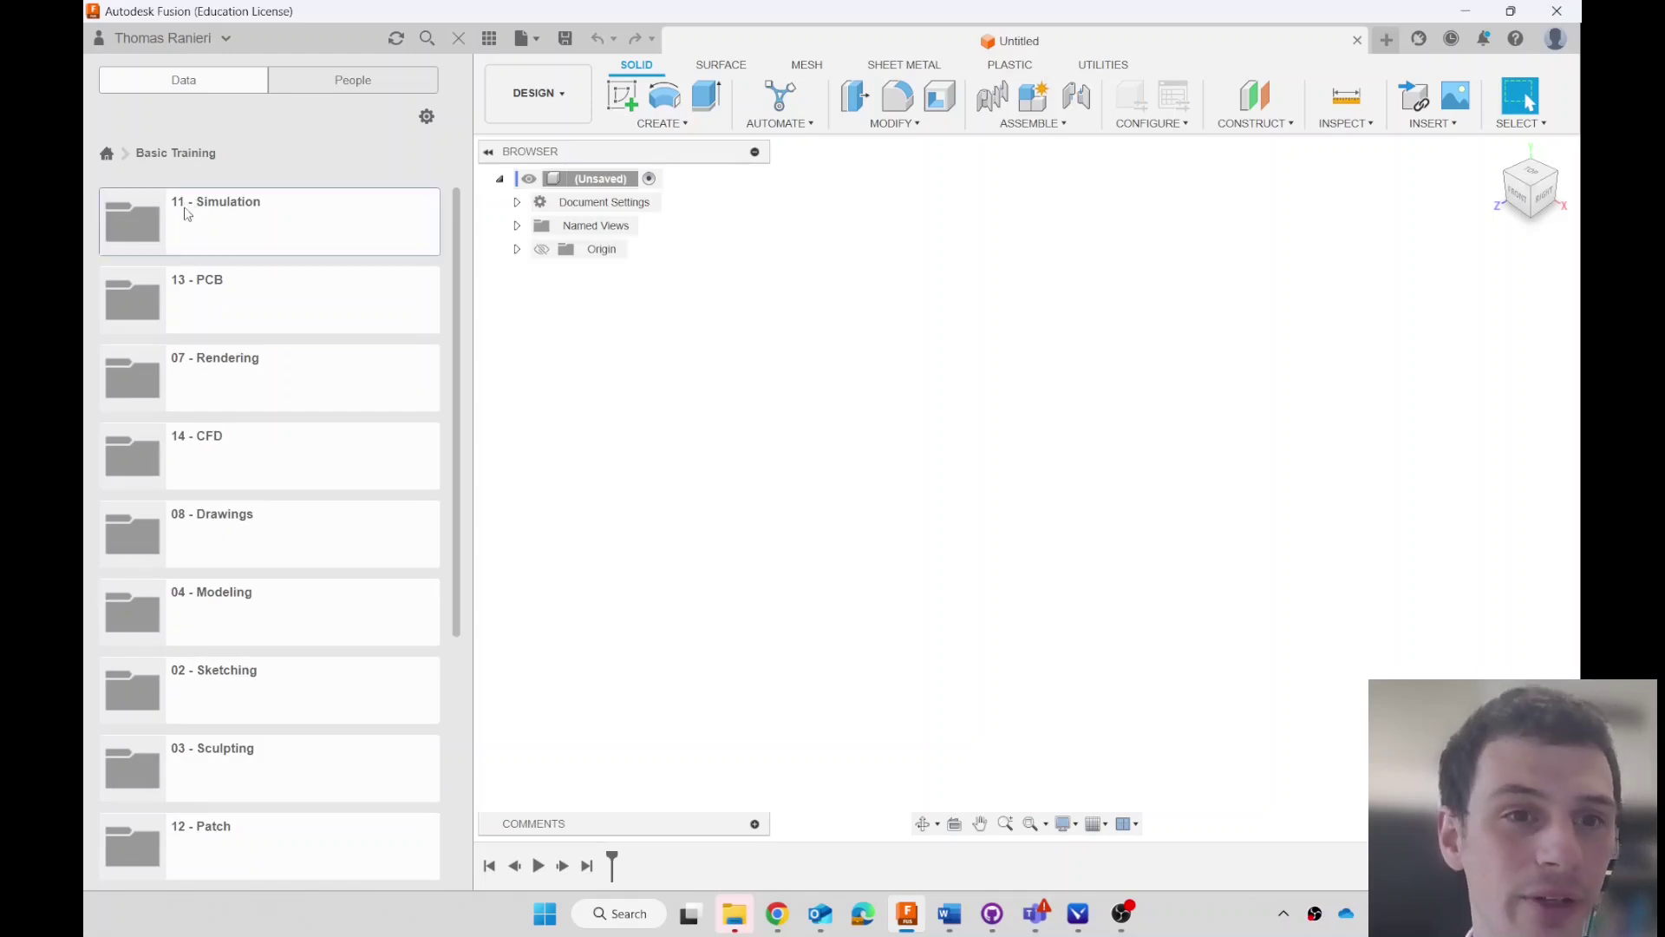
click(218, 227)
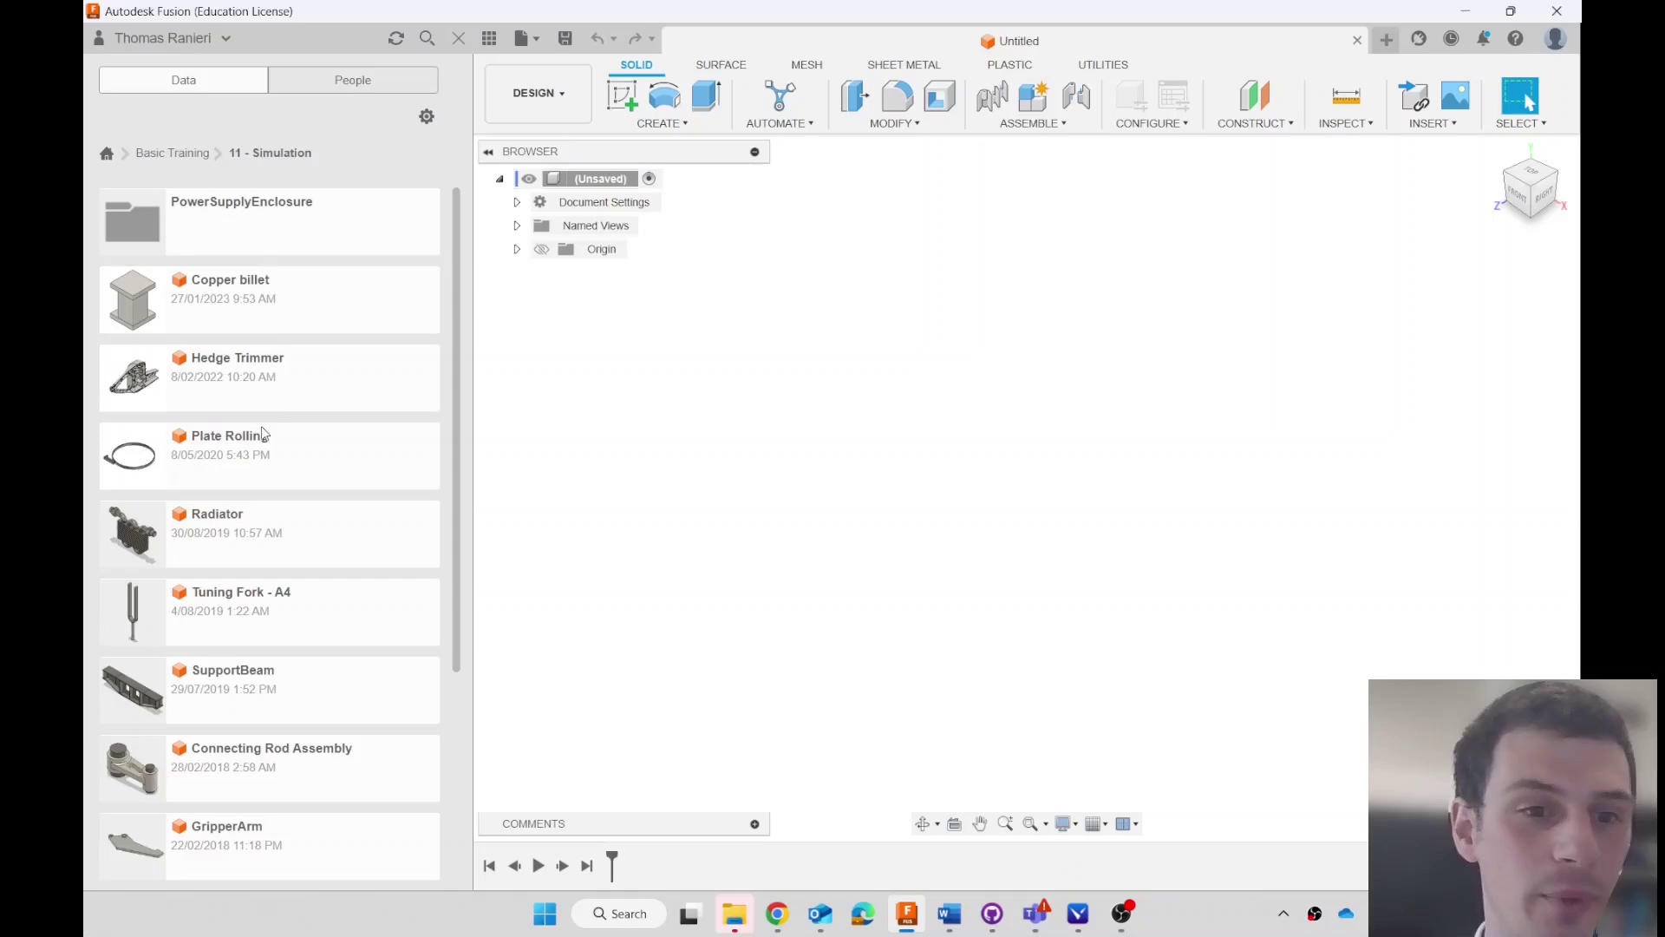
scroll(260, 434, down, 2)
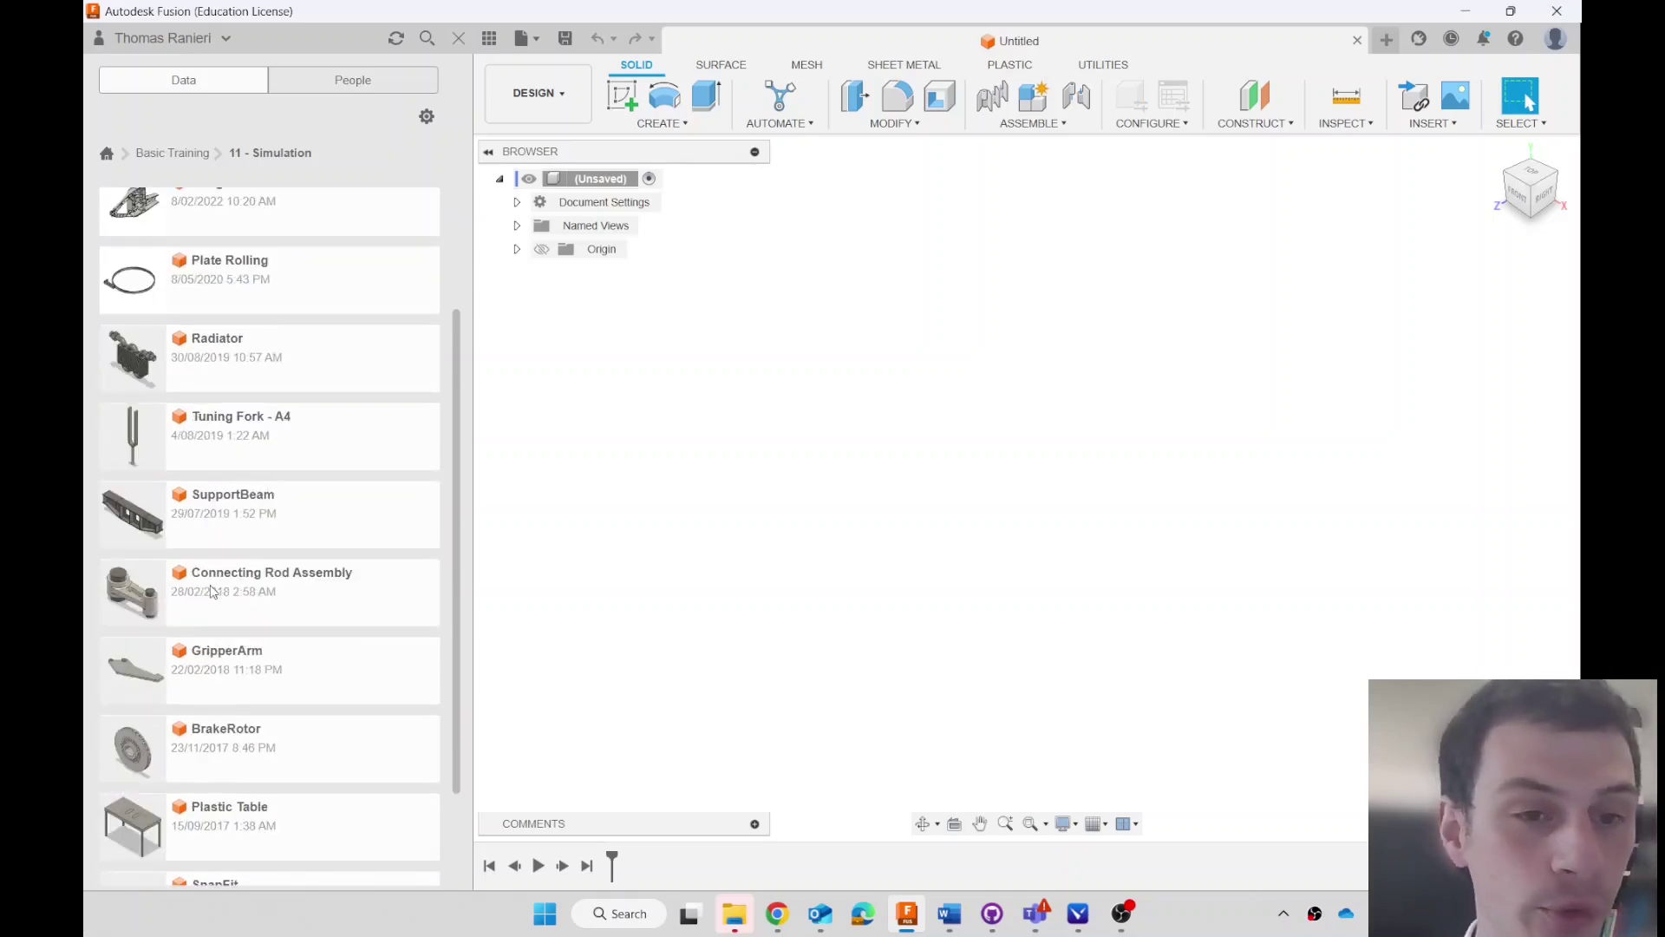
double_click(213, 590)
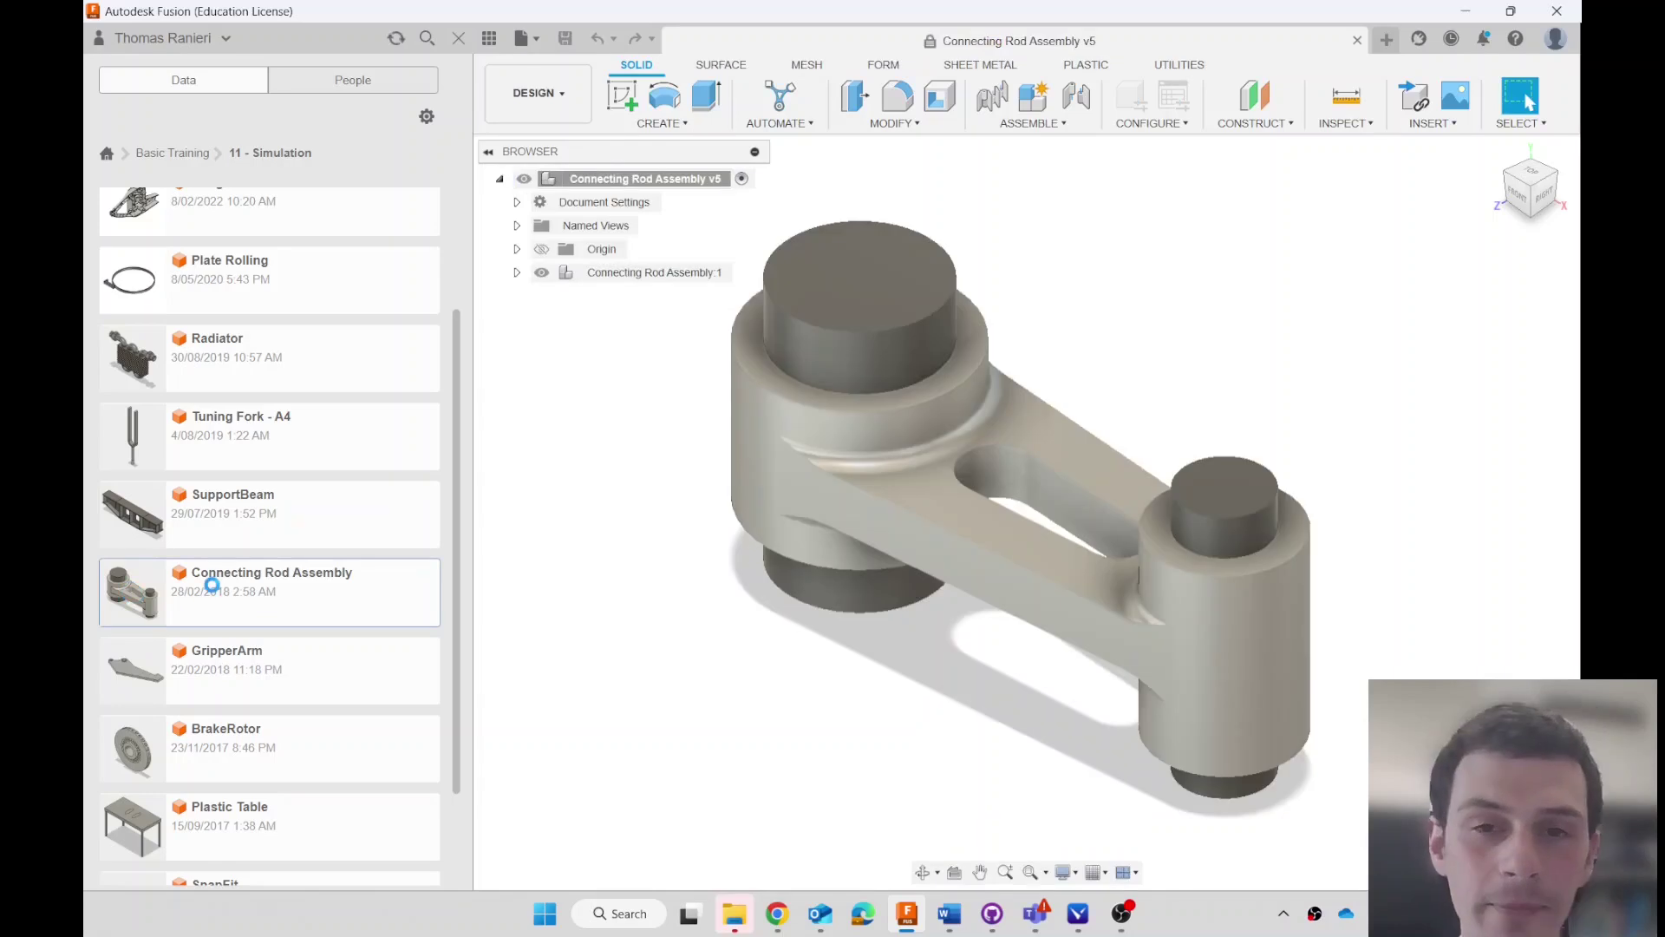
- Save a copy of the sample as Connecting Rod Assembly in the own first project and close the data panel
click(924, 874)
drag(935, 545, 957, 509)
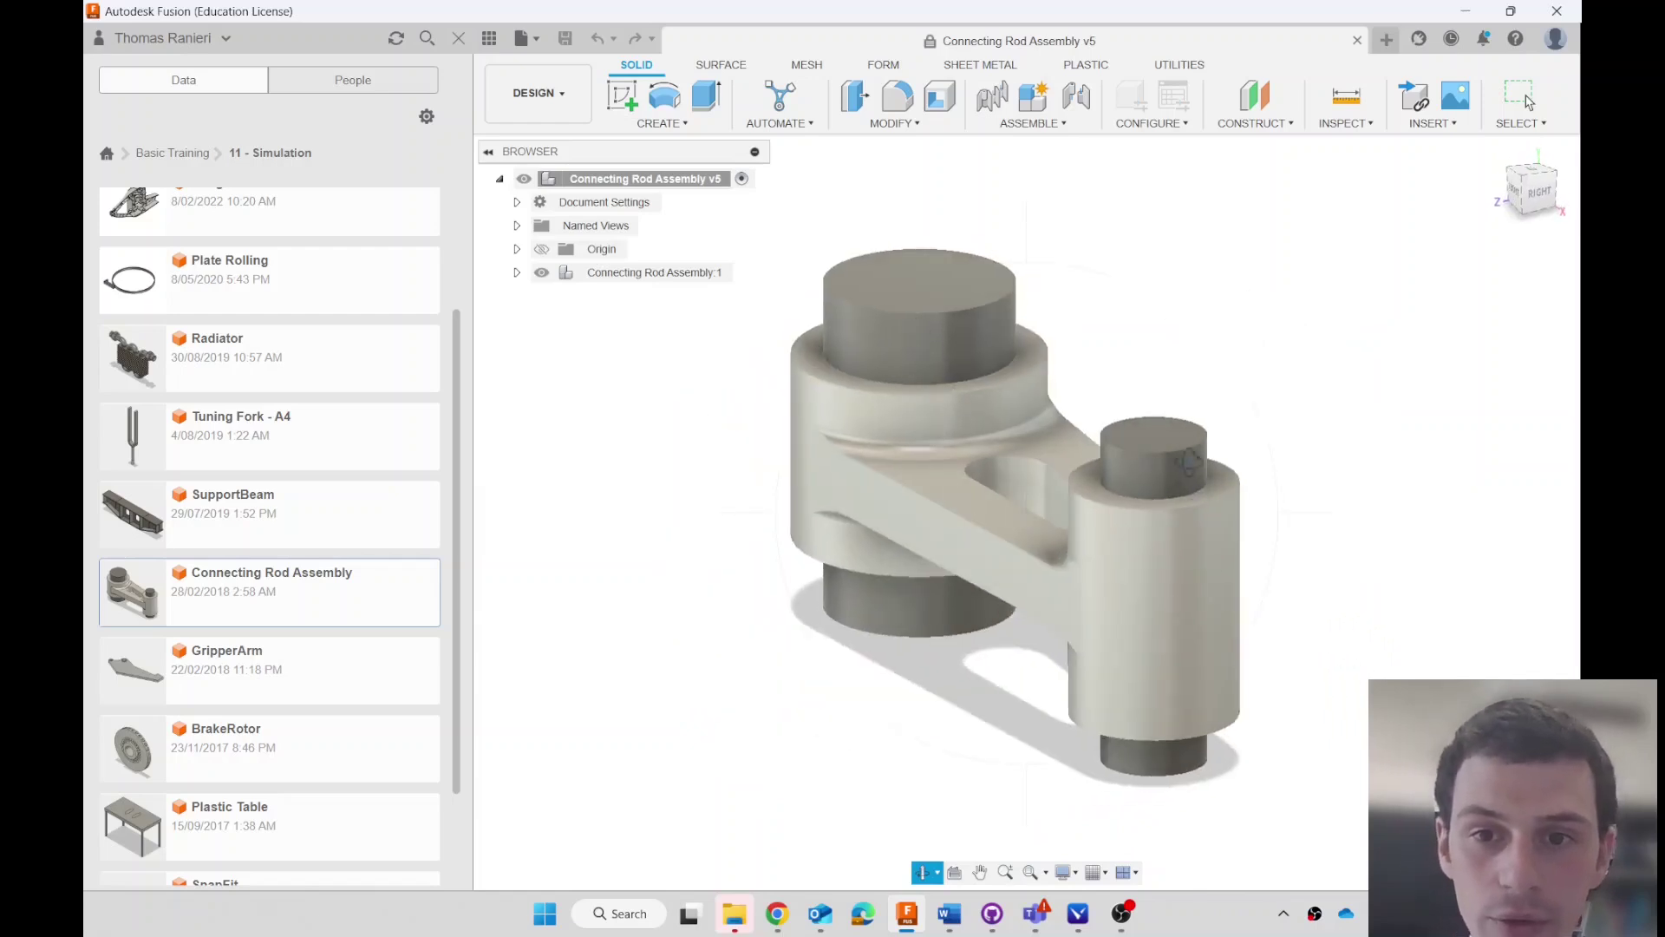
drag(933, 684, 993, 628)
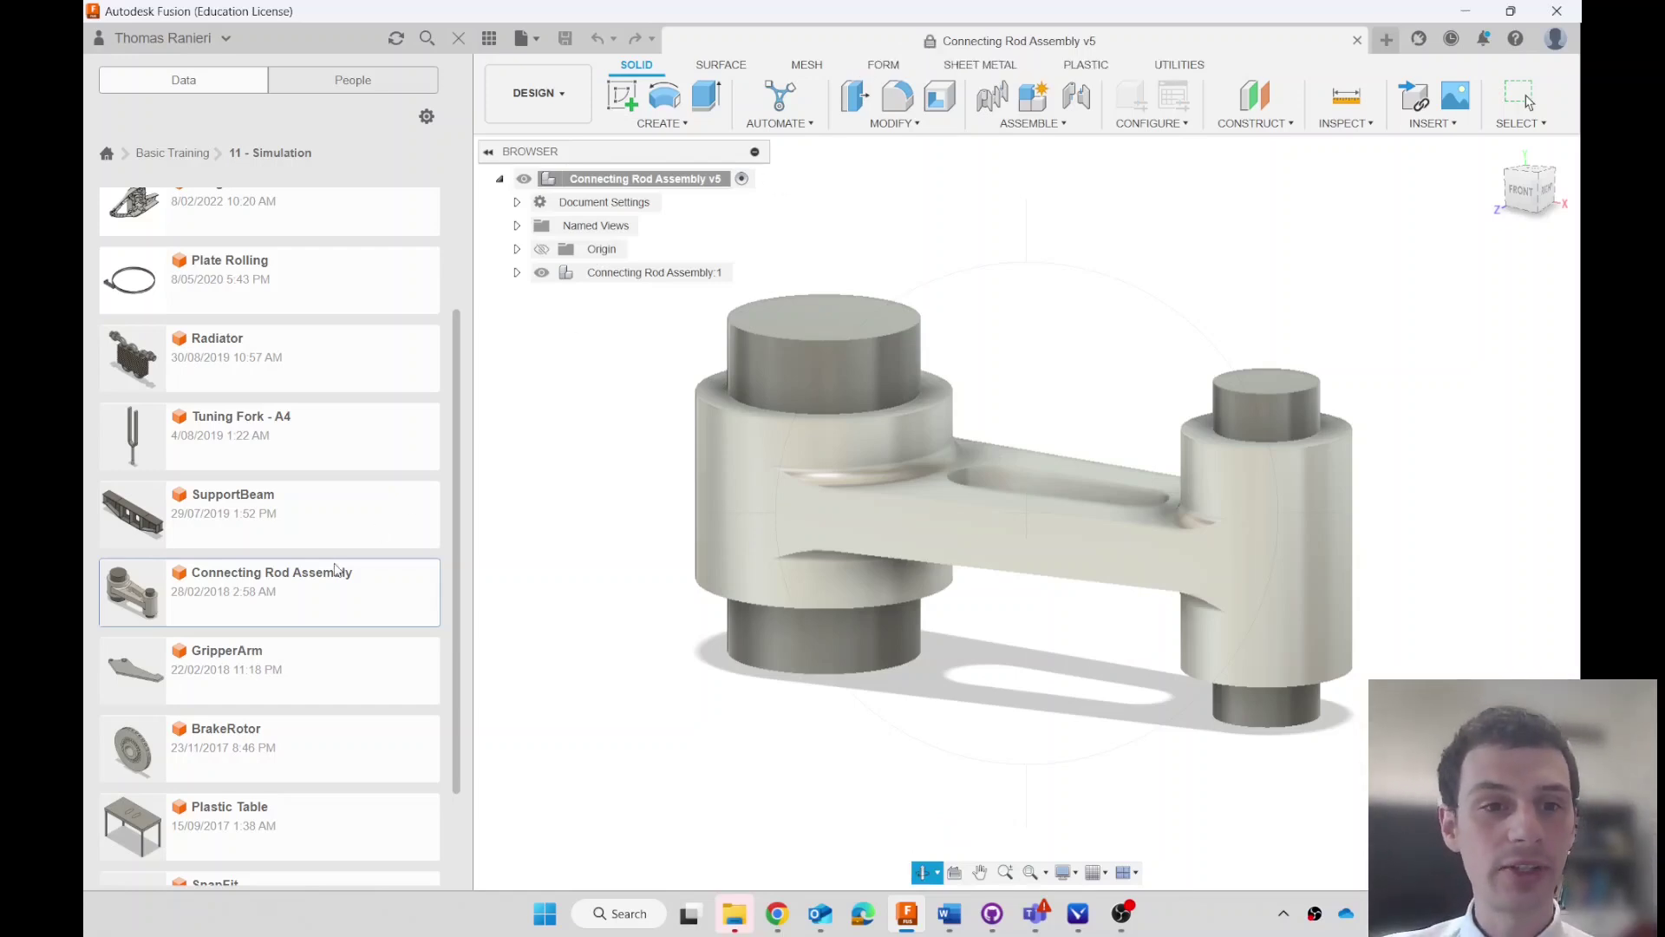
click(523, 41)
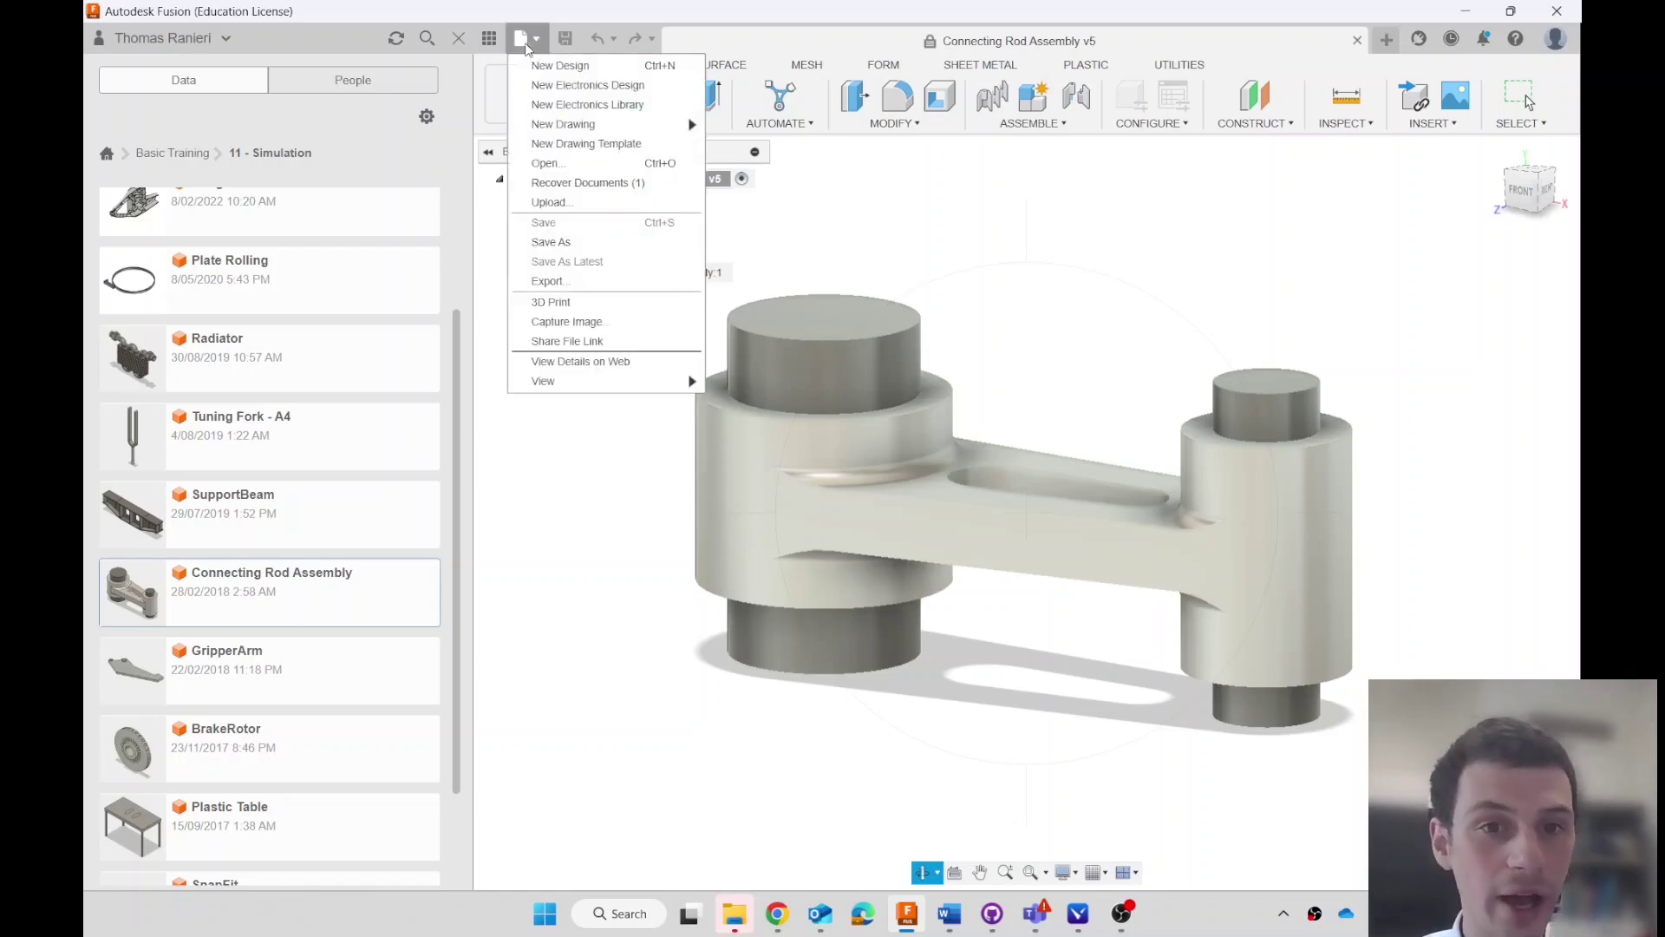
click(583, 243)
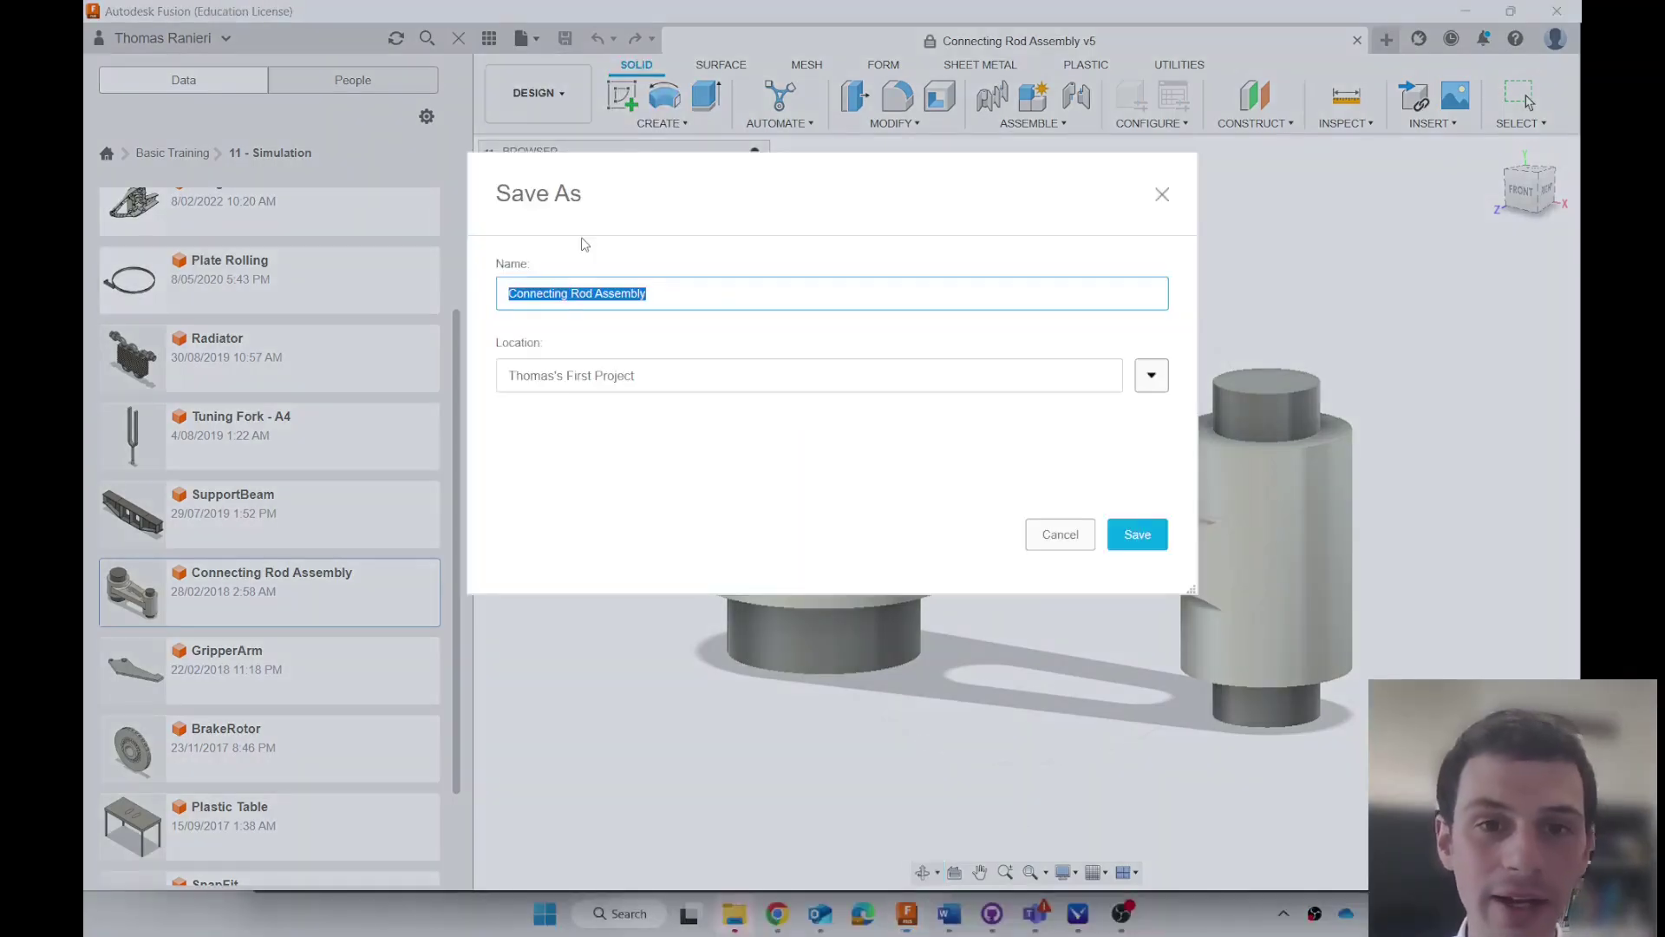
click(624, 267)
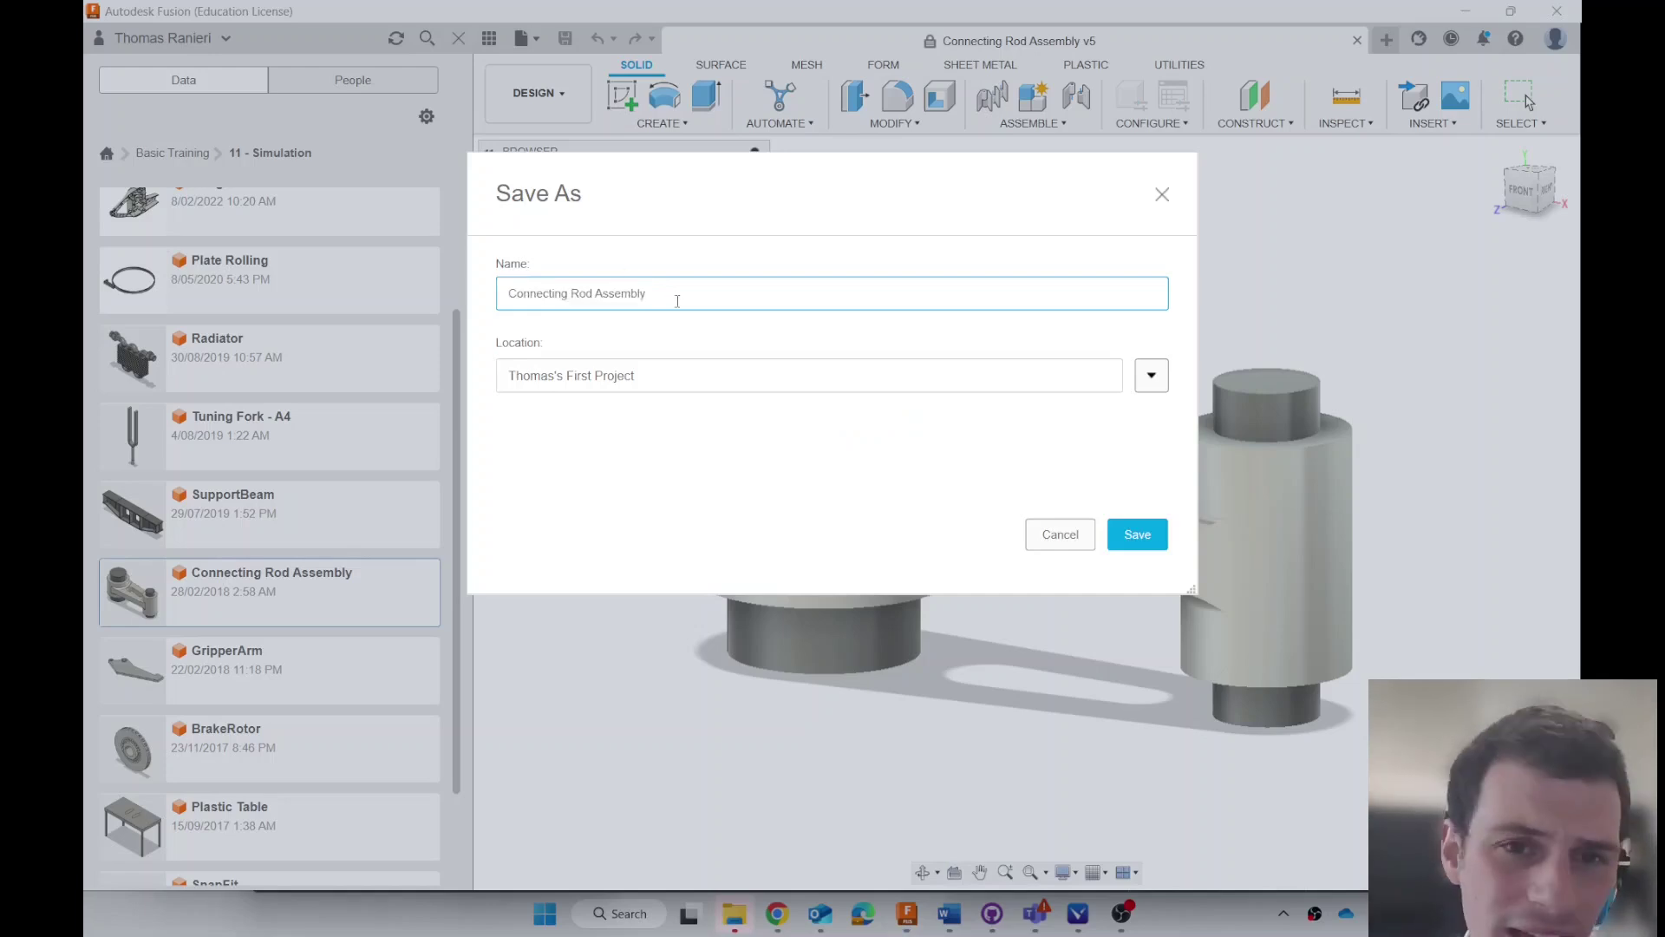
click(1138, 534)
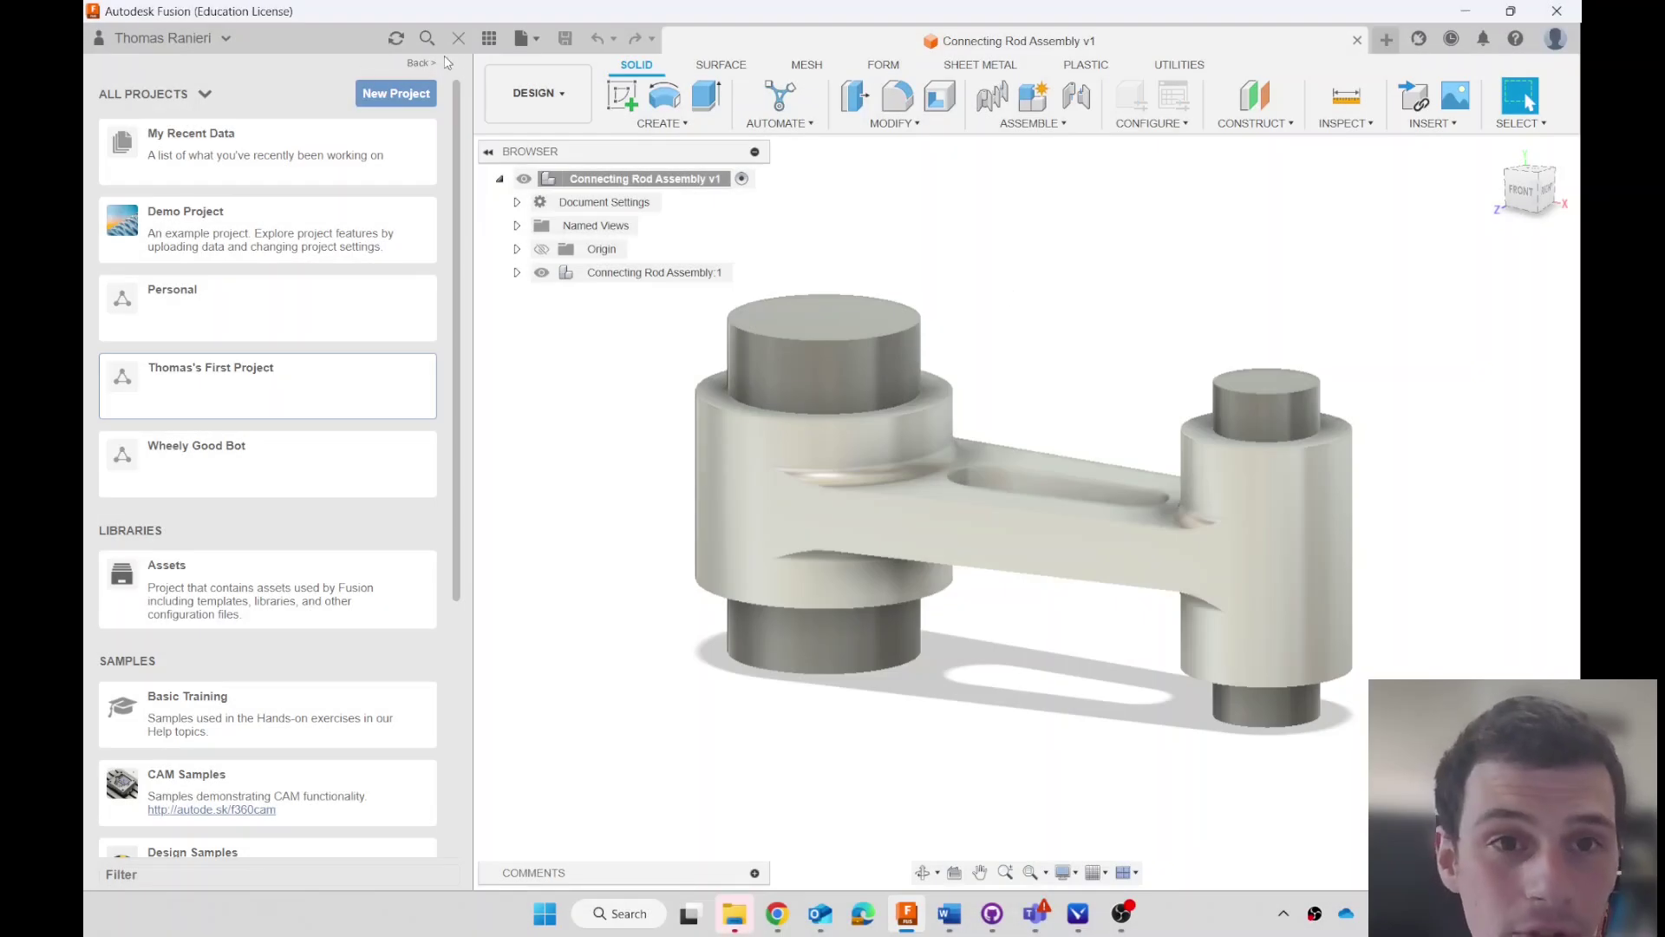
click(459, 39)
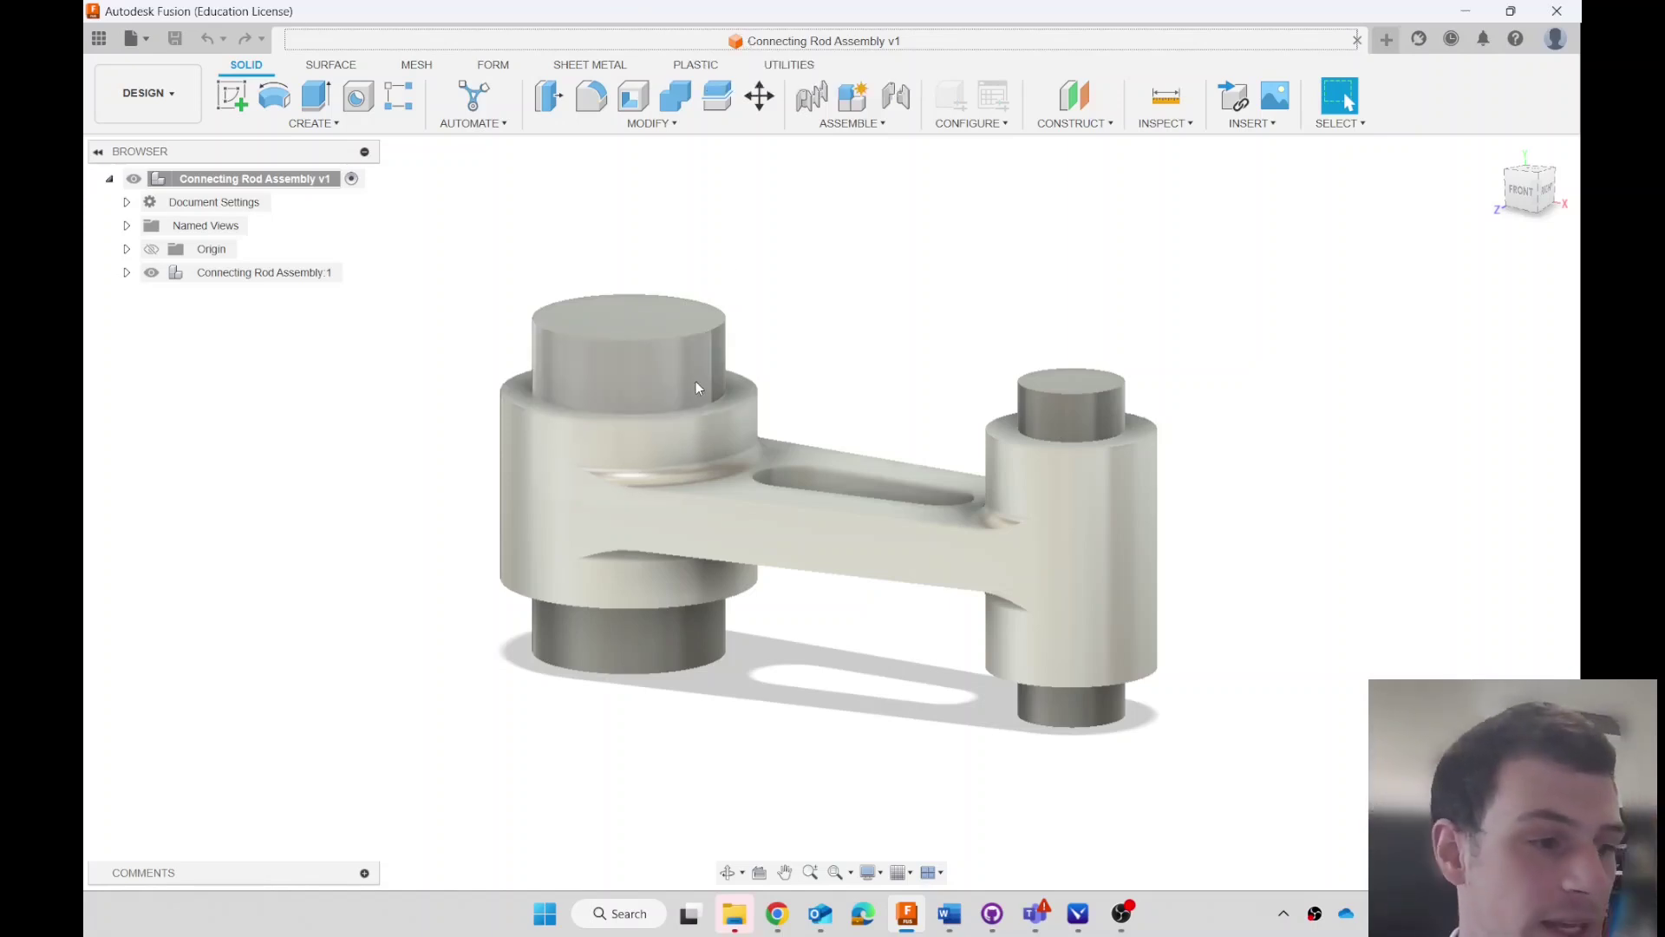
- Create a manual drawing from the design for the full assembly, from scratch, with ISO standard, mm units and a landscape A3 sheet
click(177, 111)
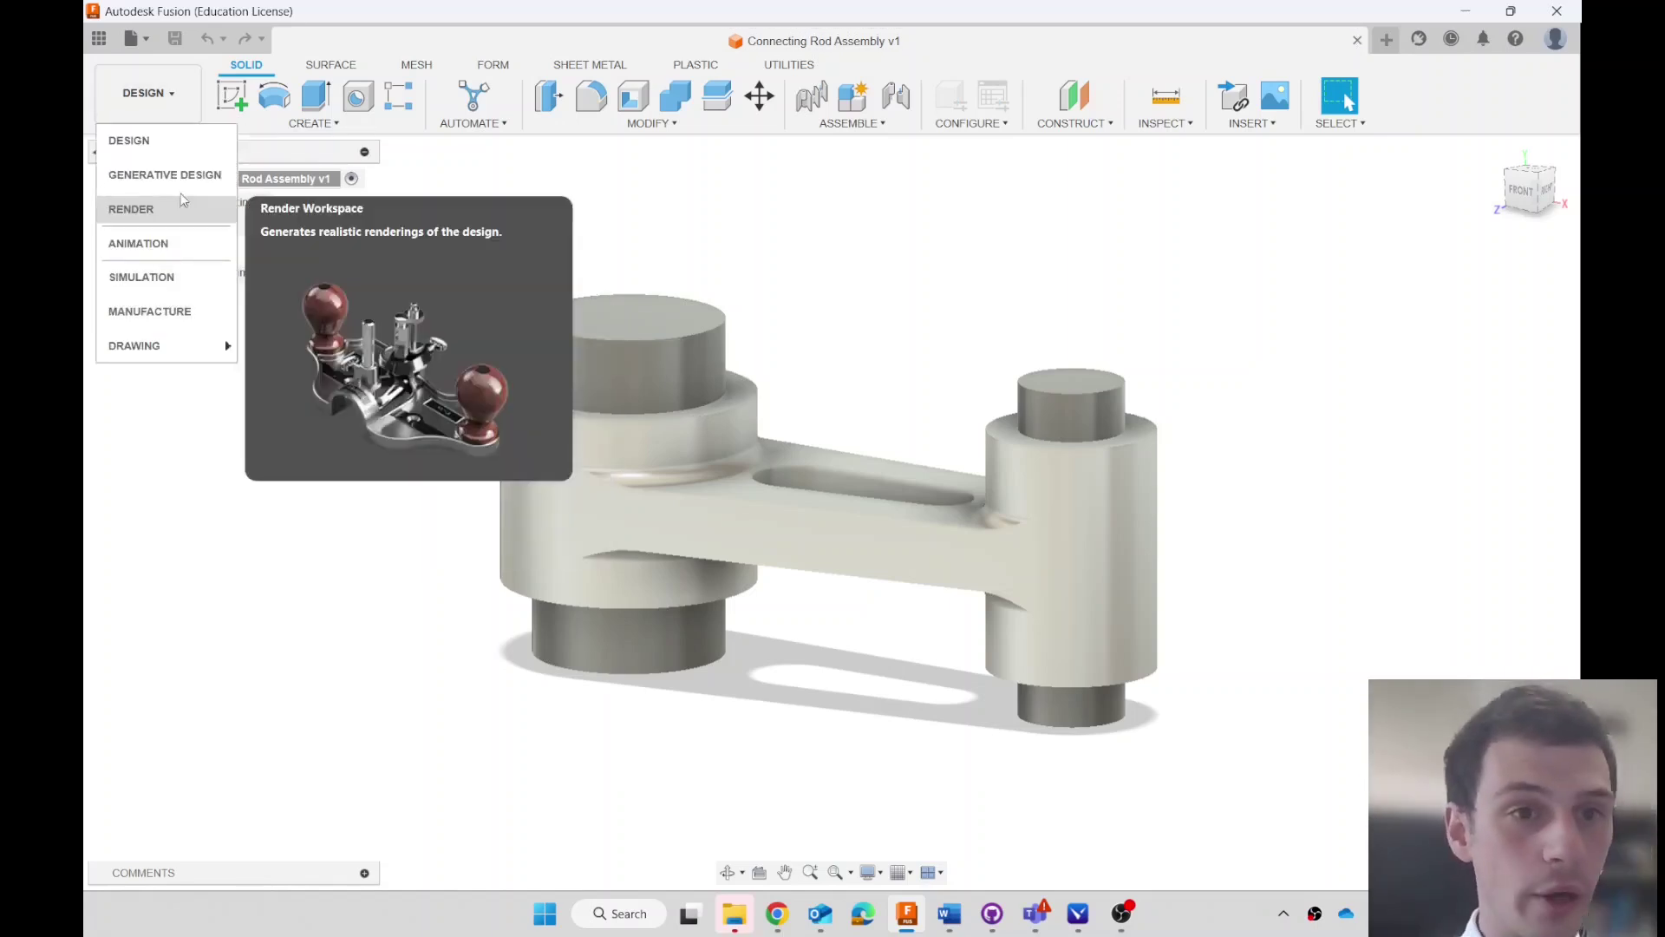
mouse_move(184, 342)
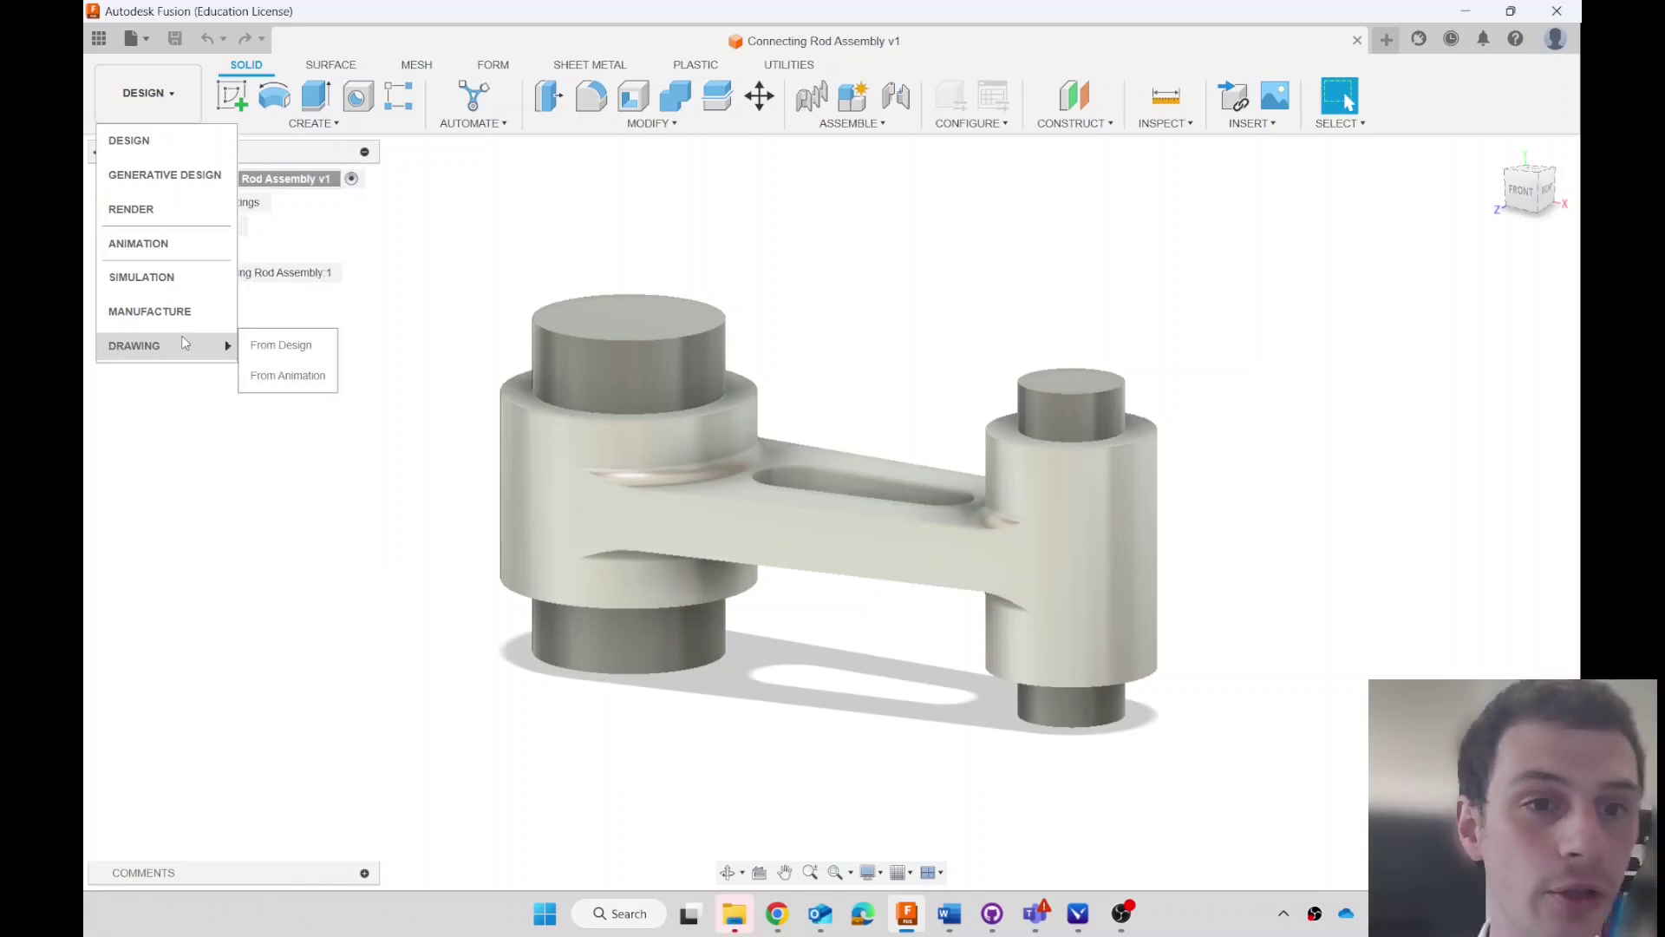
click(264, 346)
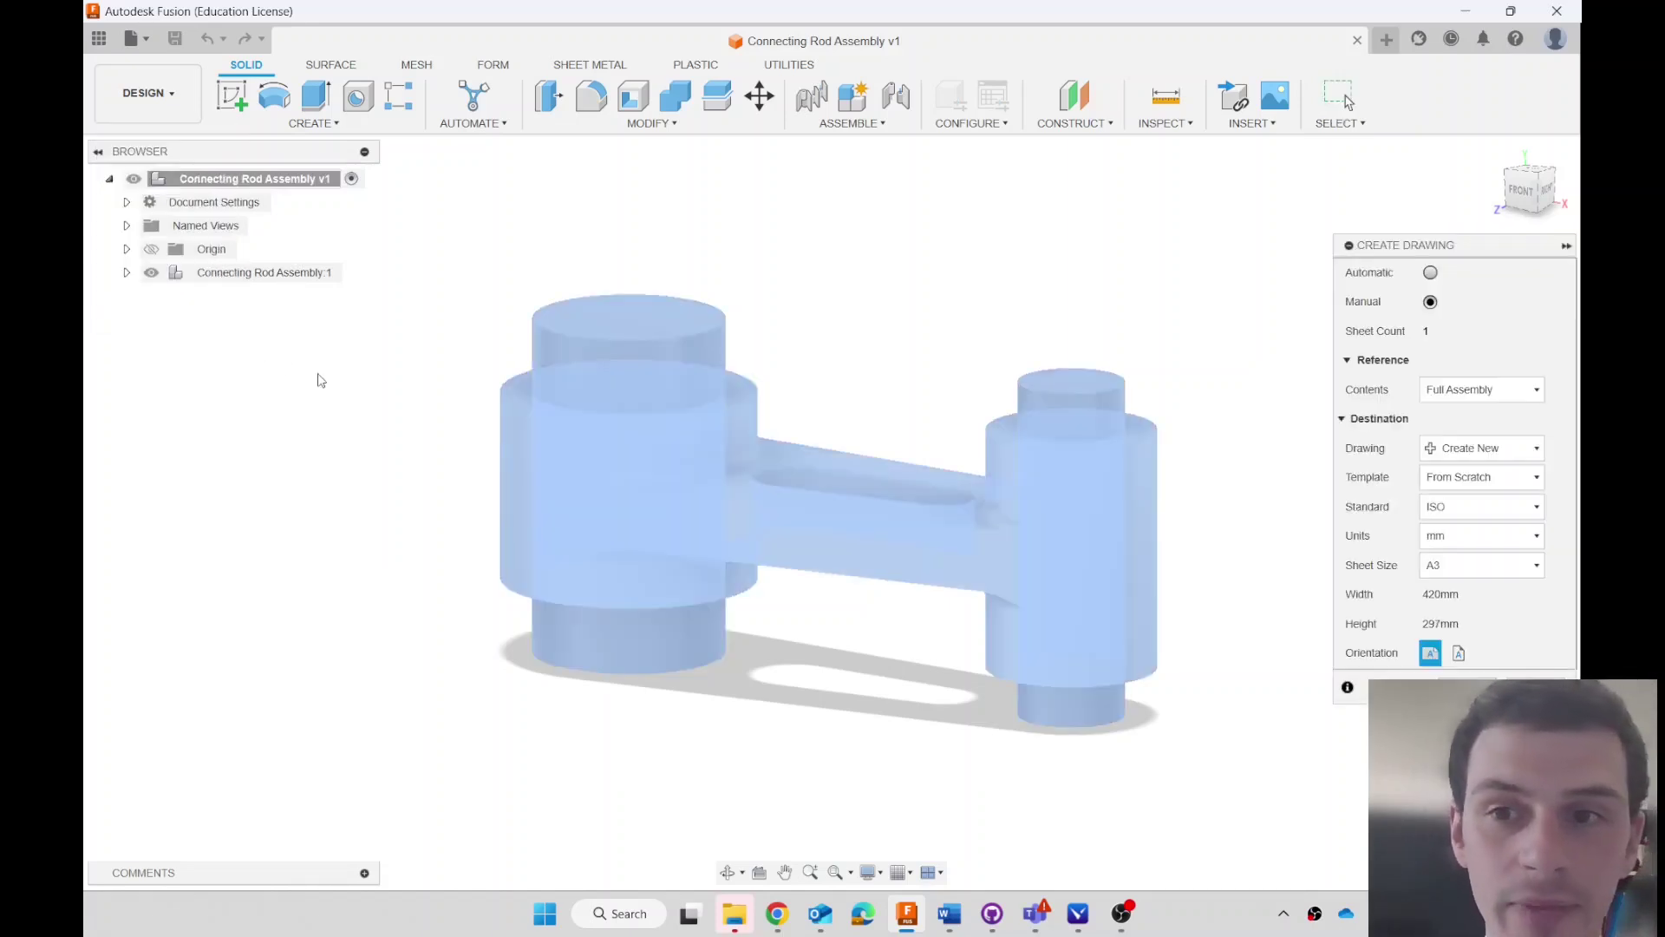
click(1430, 272)
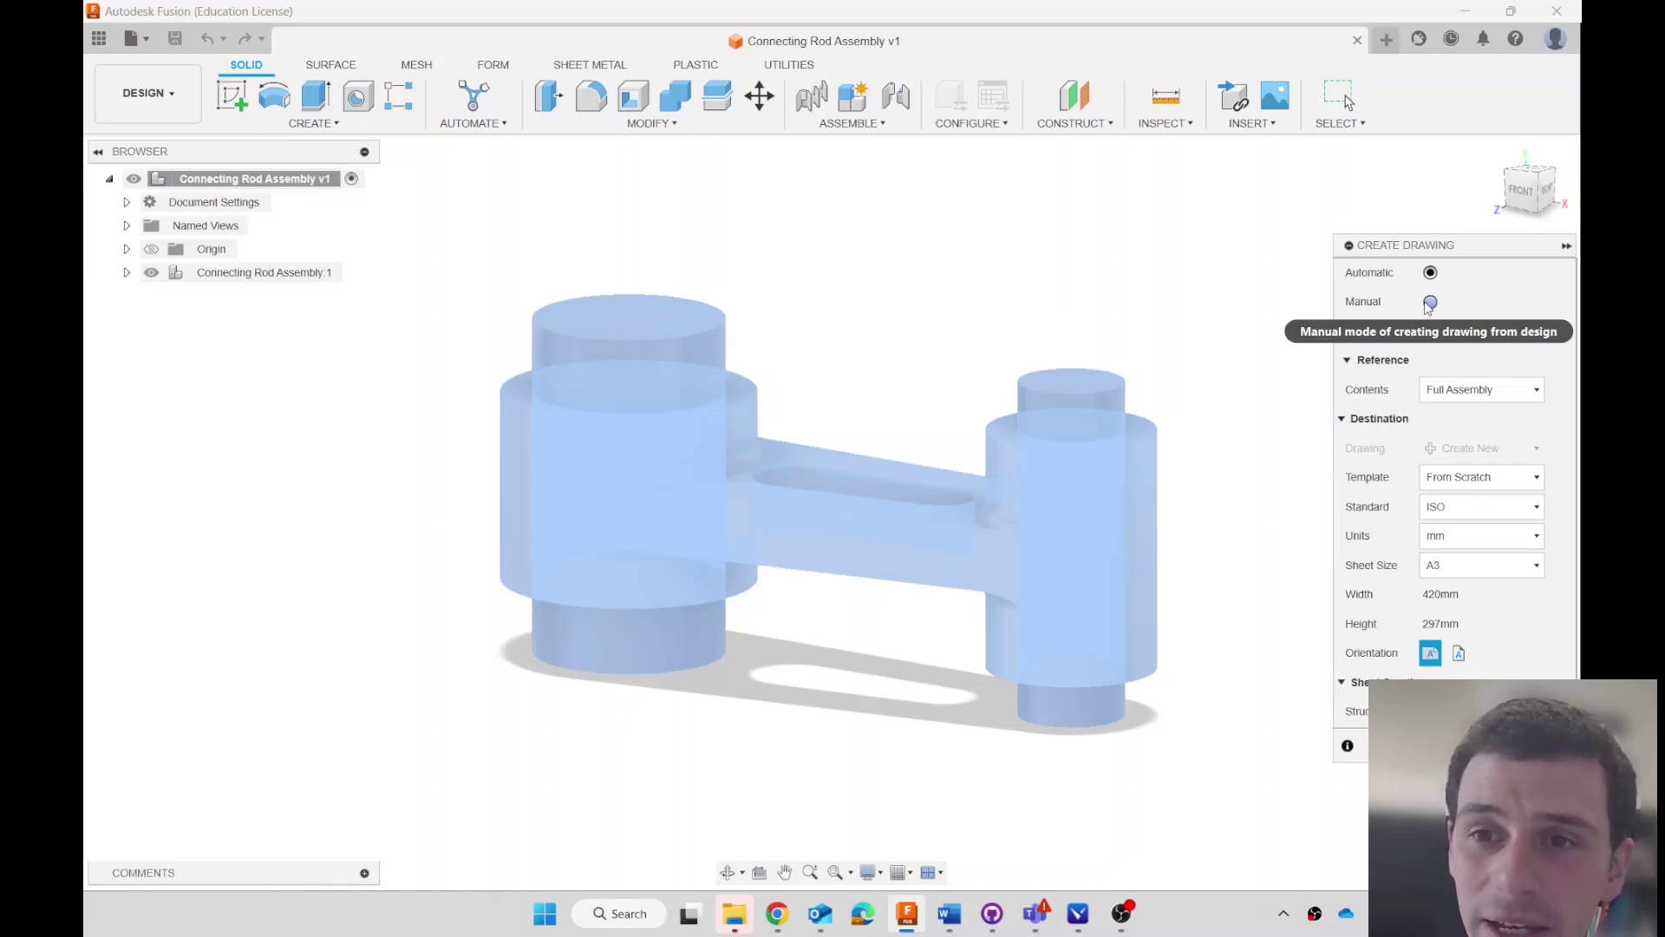
click(1430, 303)
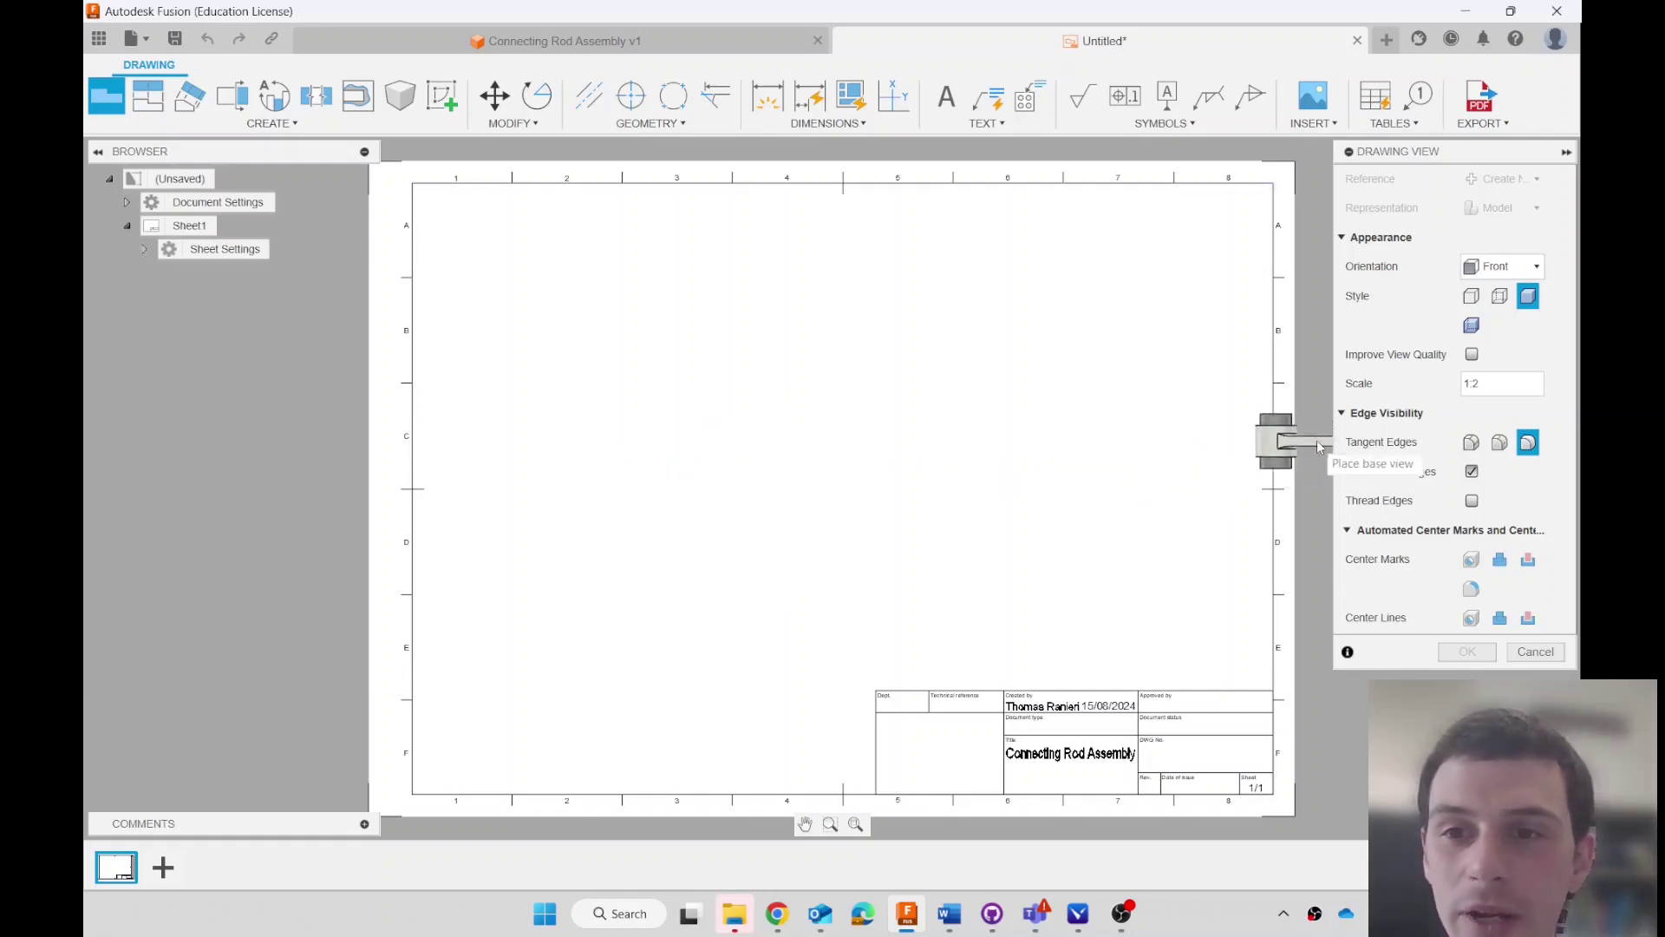
- Place the front base view of the assembly at 1:1 scale in the lower-left area of the sheet
click(1511, 383)
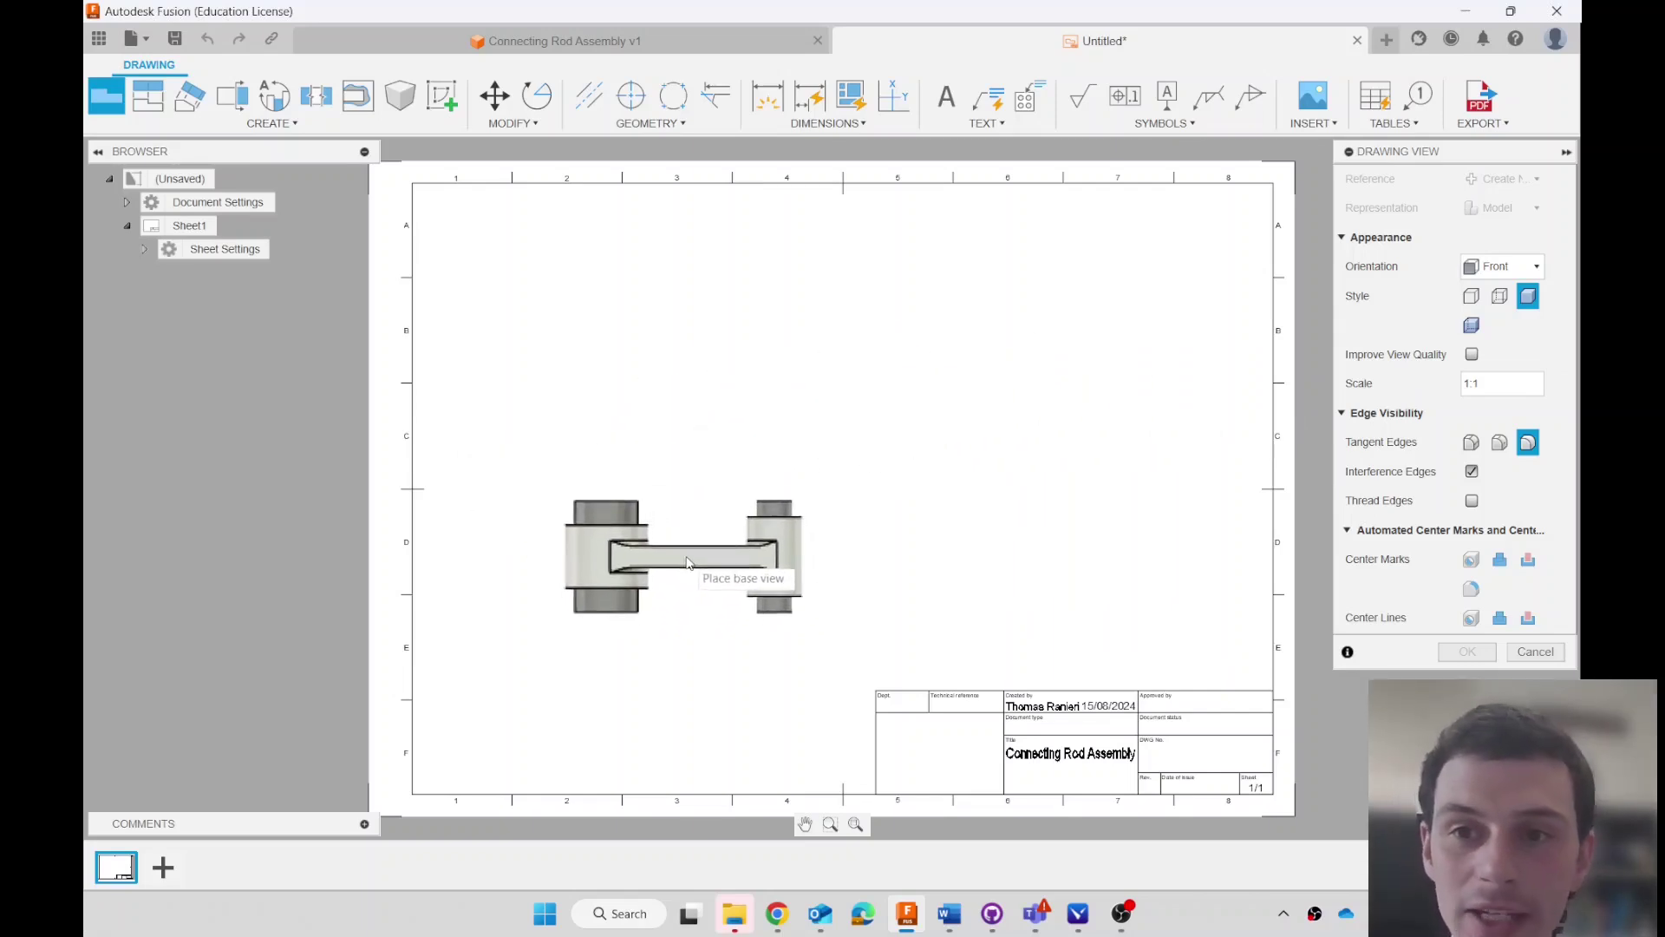
click(688, 569)
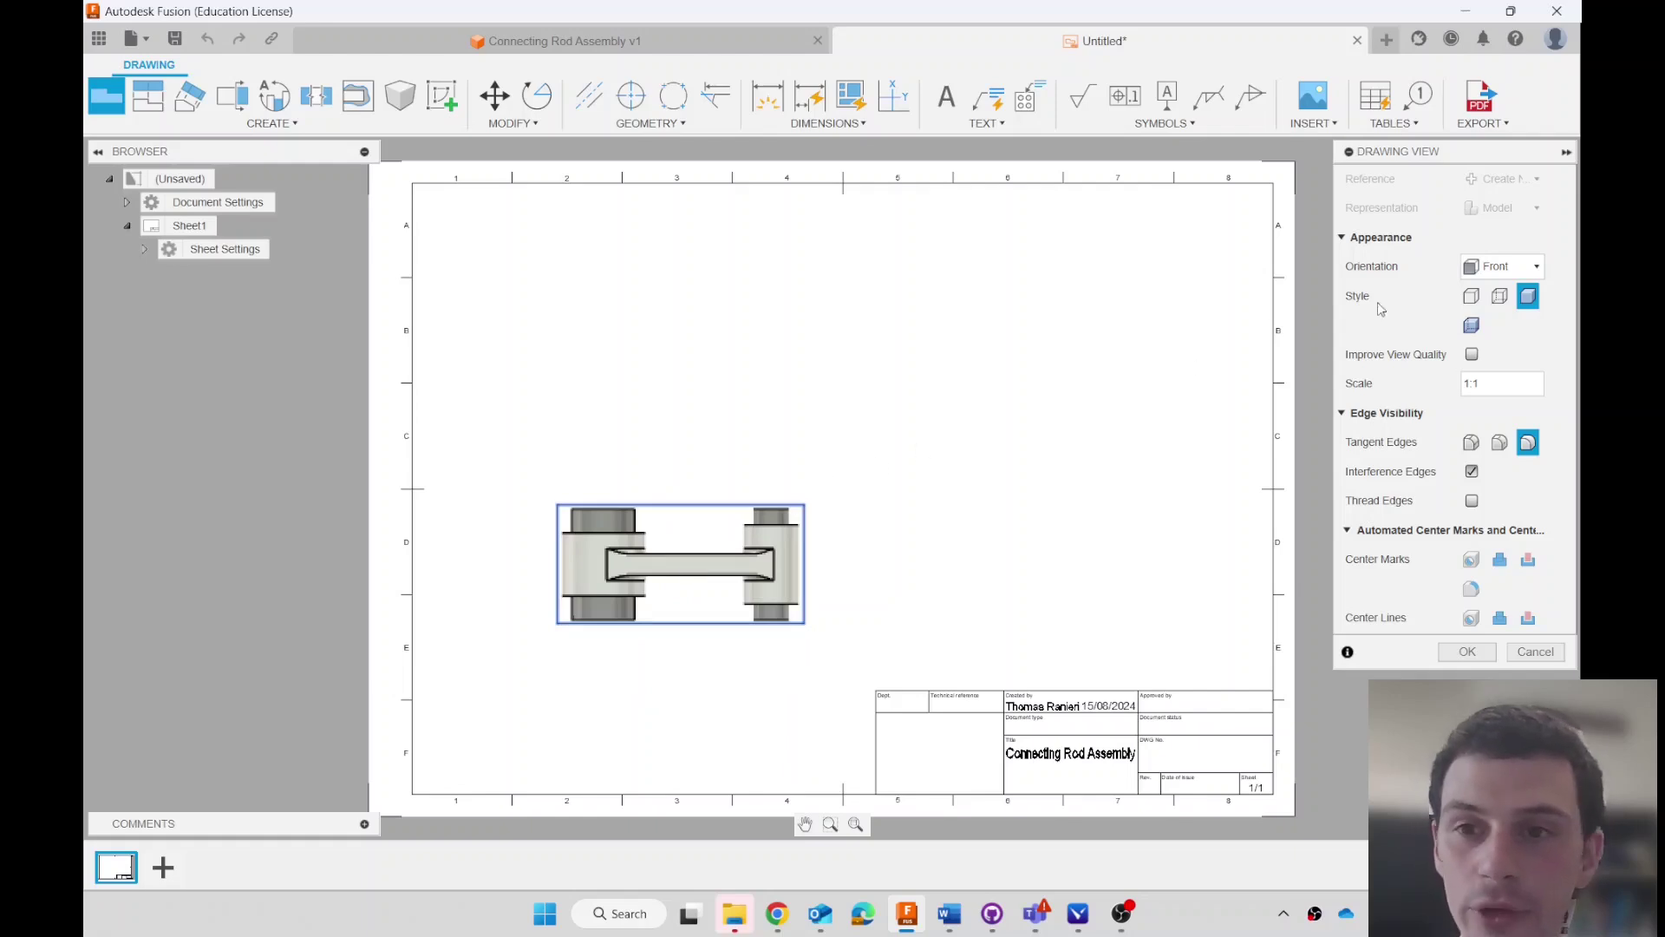
click(1467, 651)
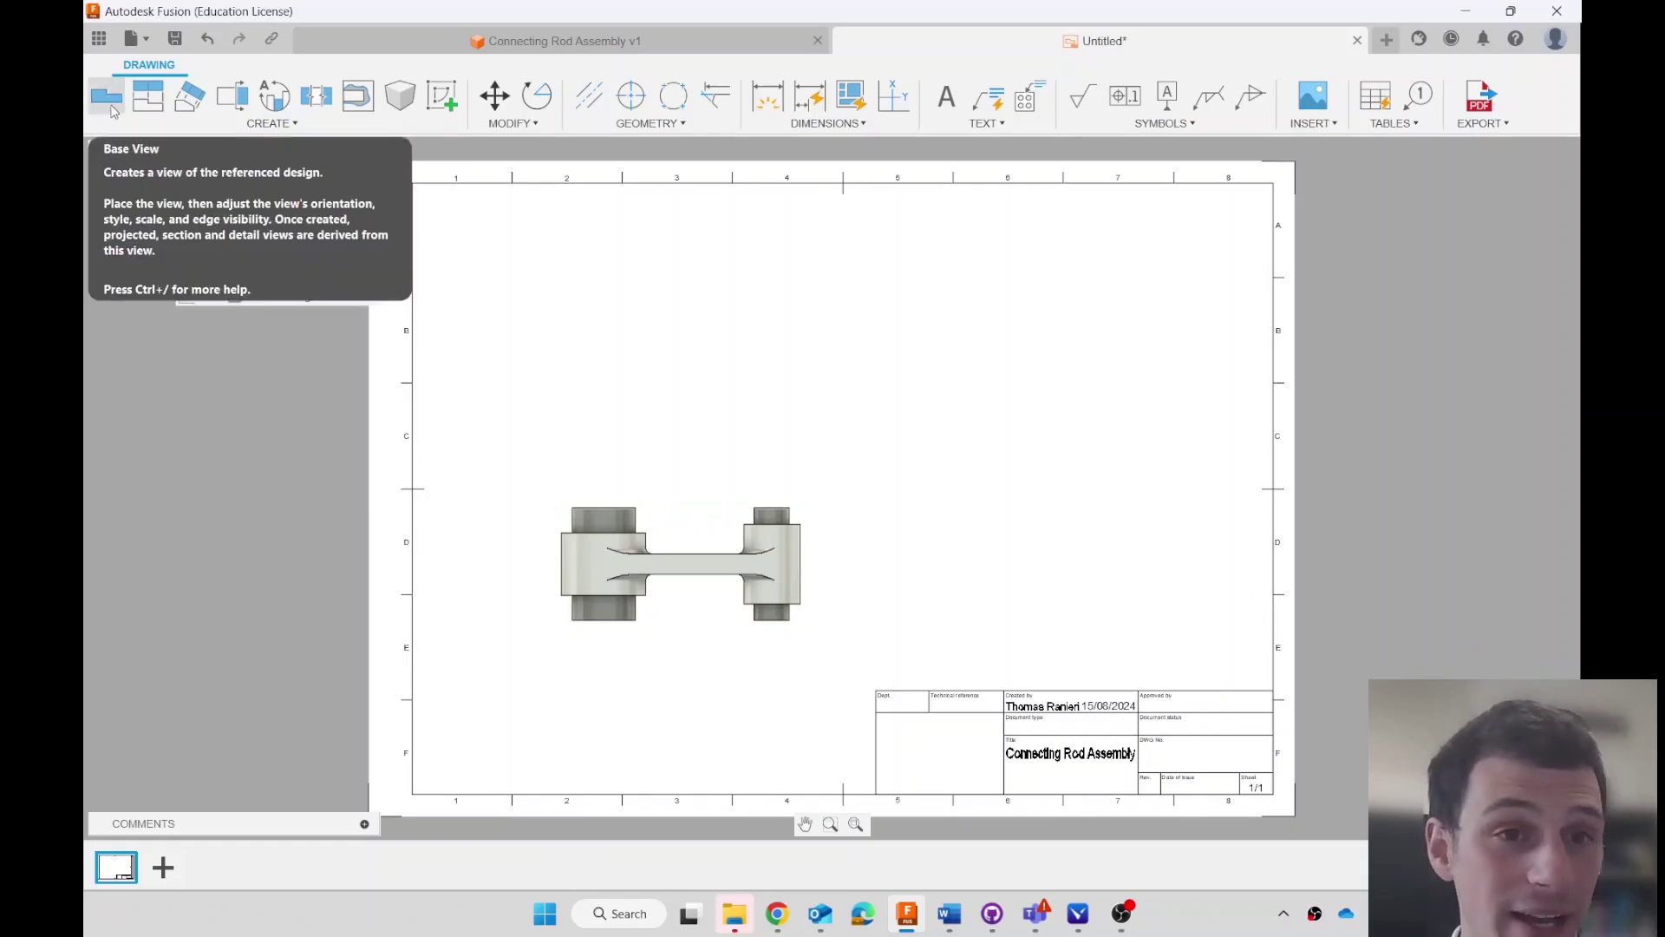
- Add a base view with TOP orientation at 1:1 scale directly above the front view
click(311, 129)
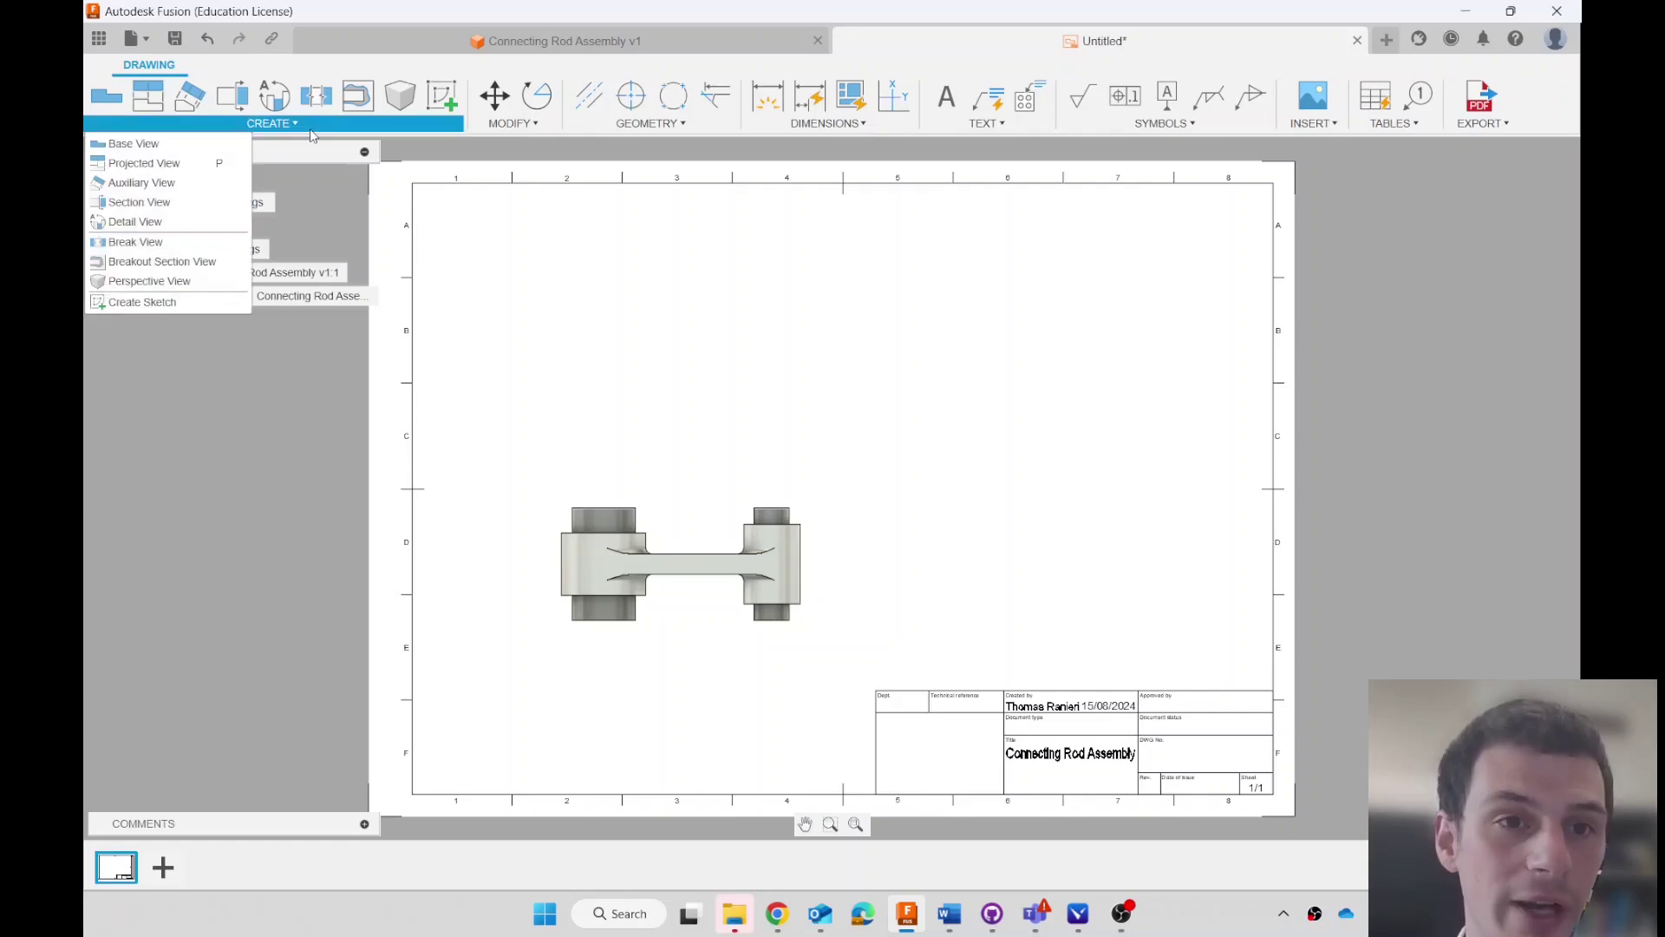
click(139, 144)
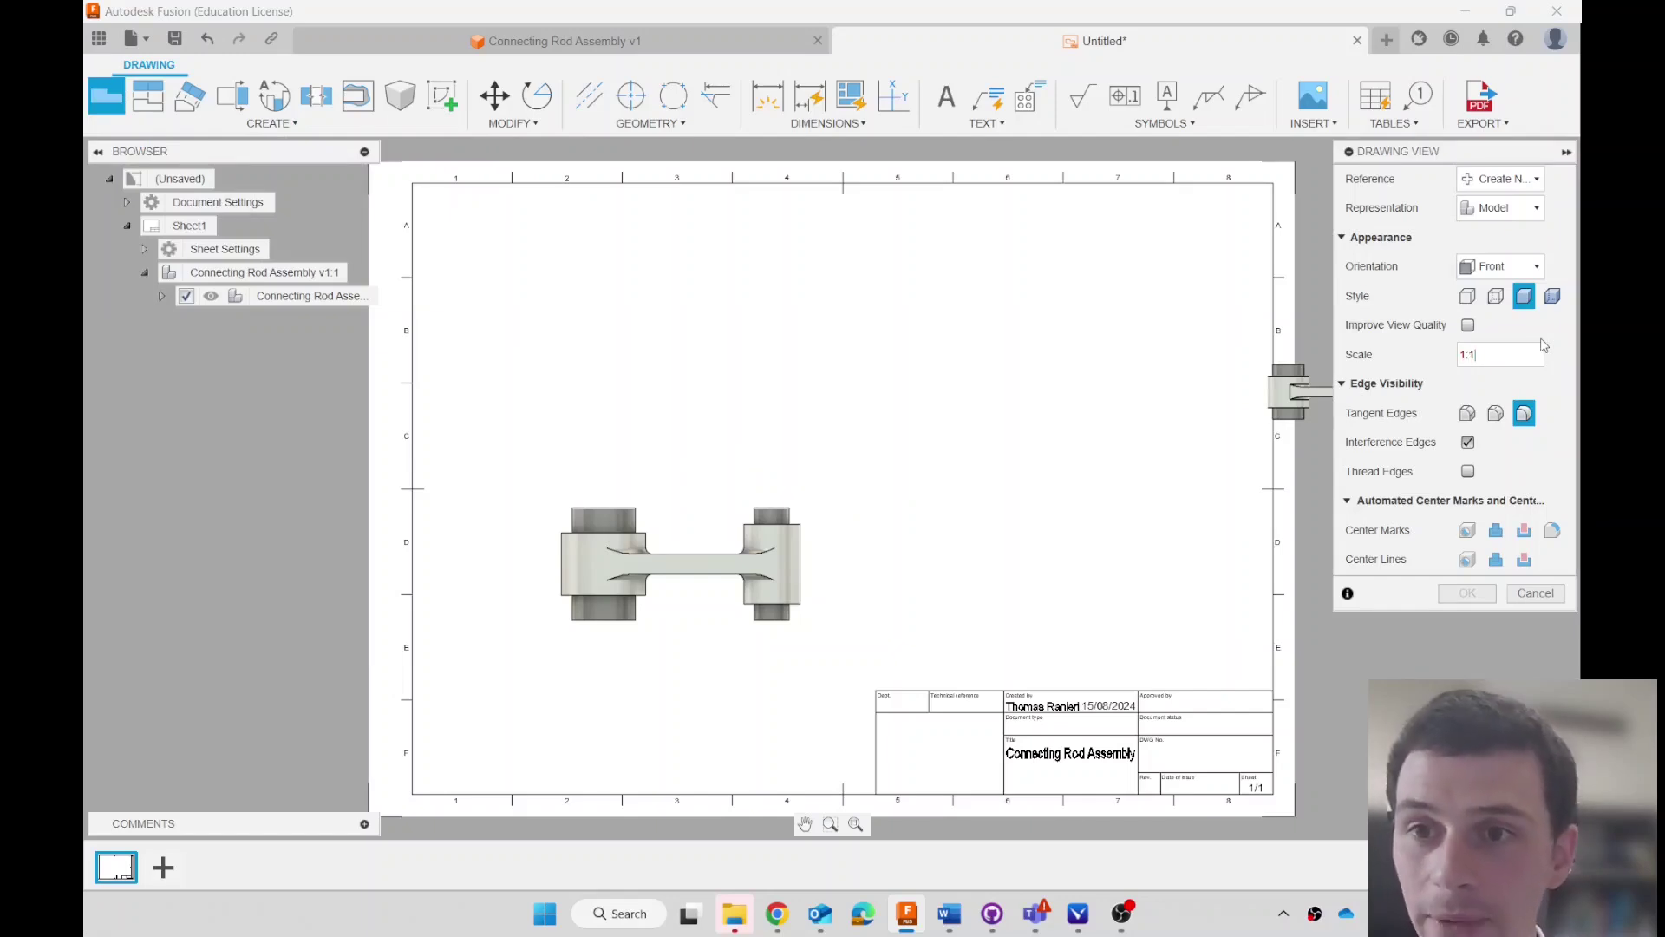
click(1510, 266)
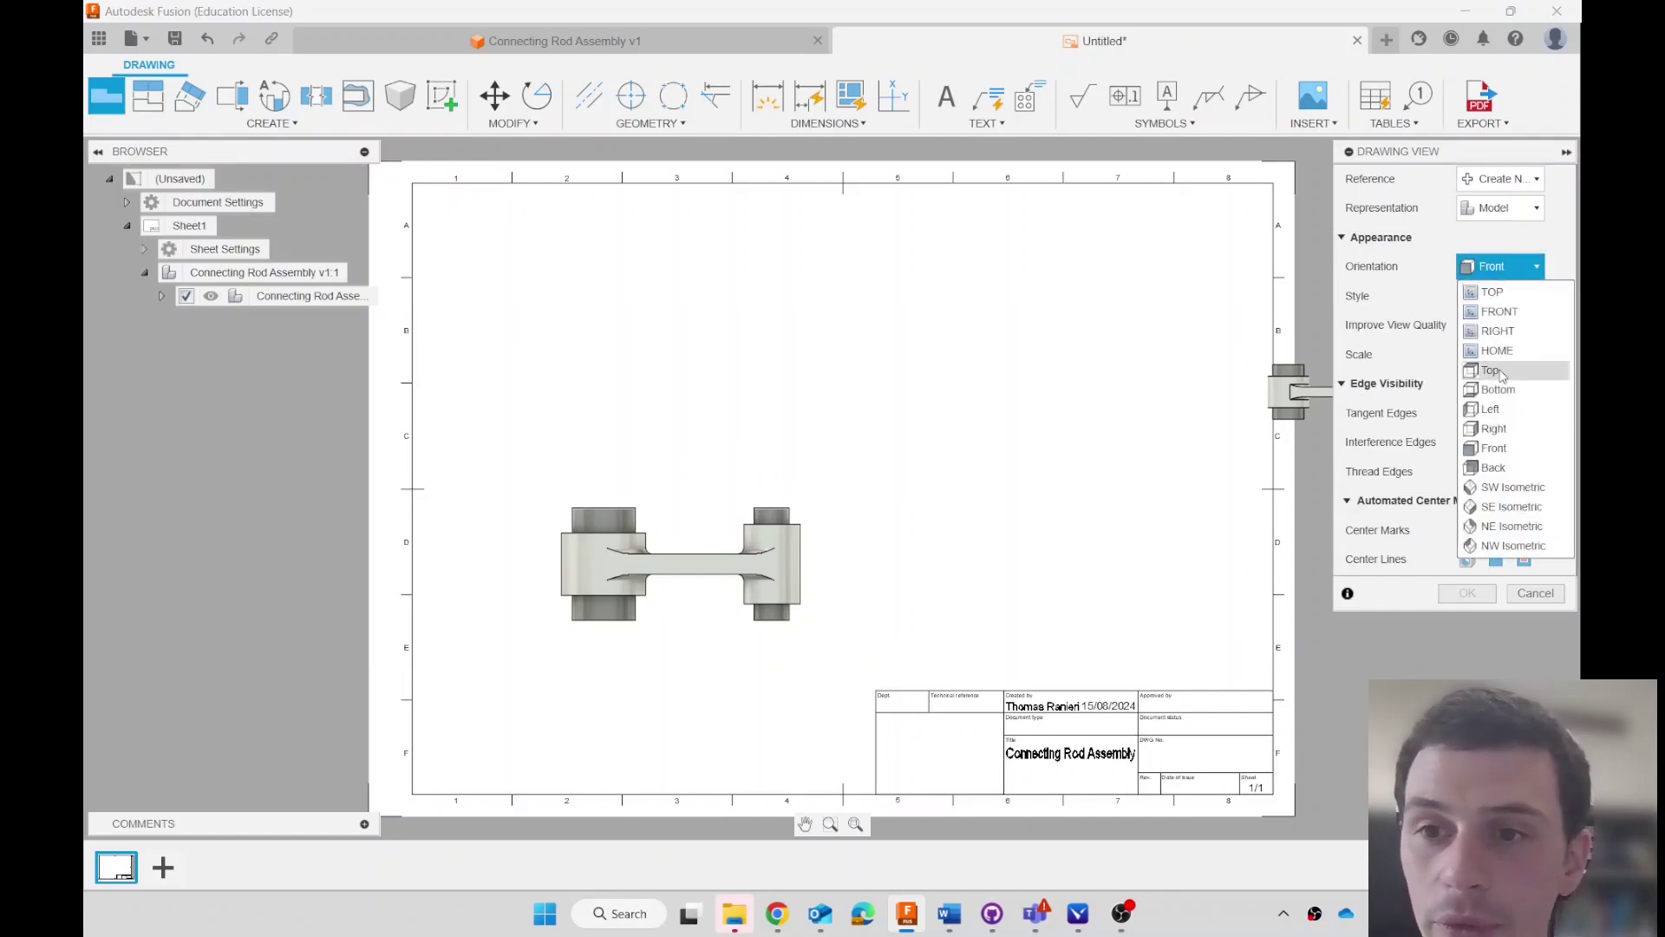
click(1492, 291)
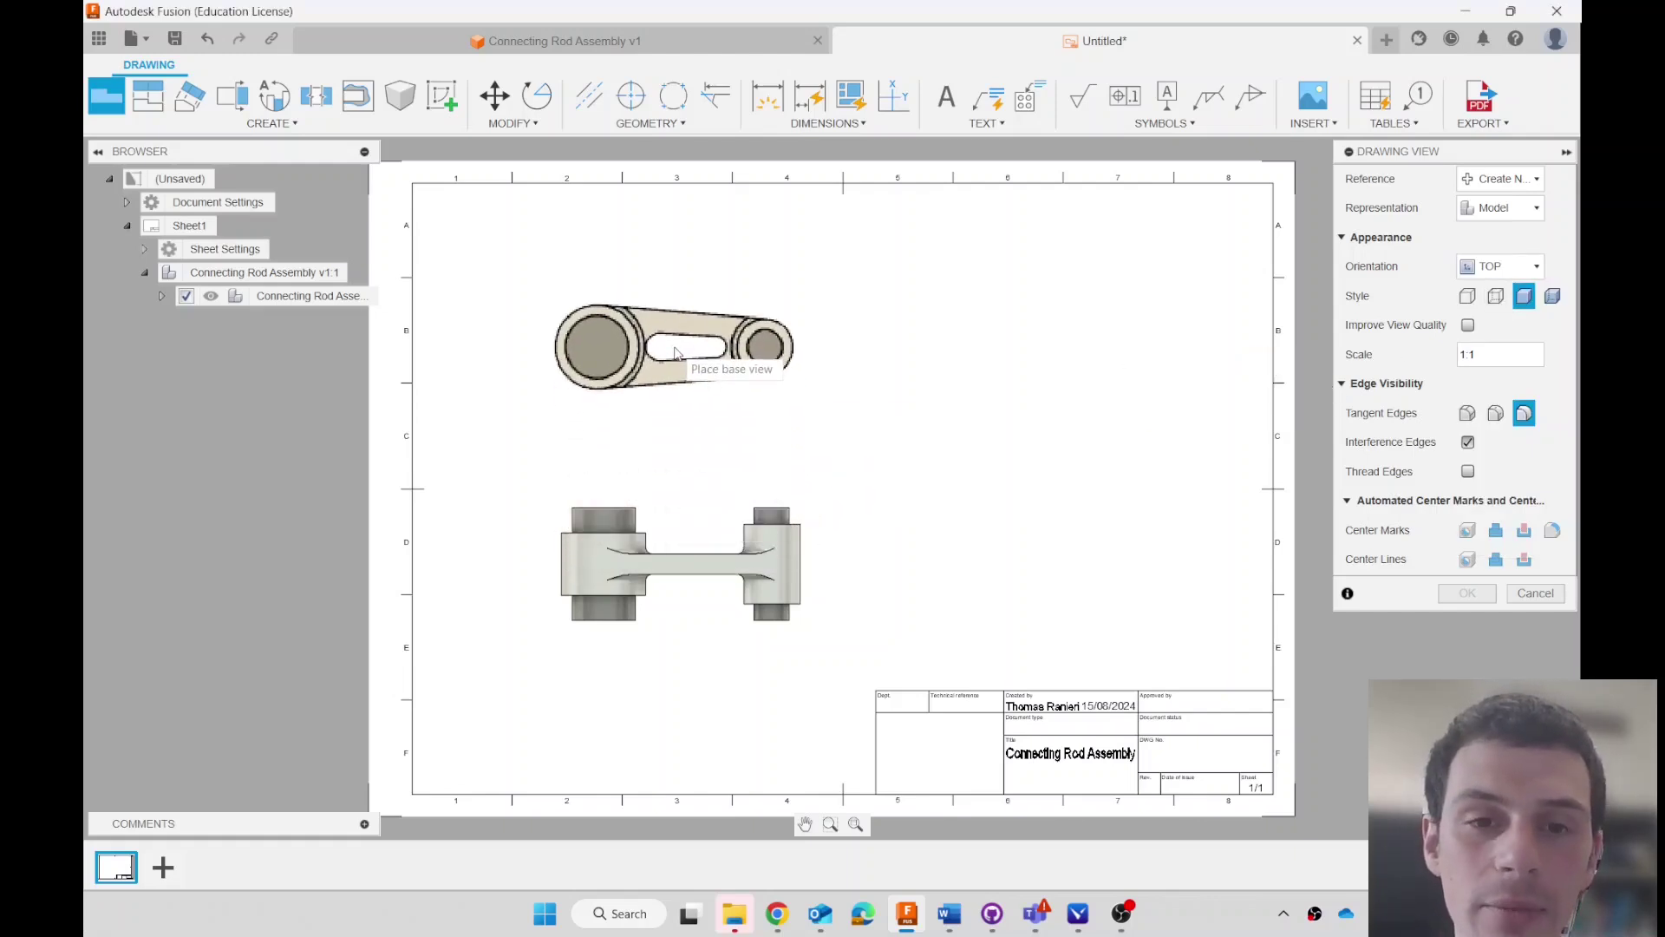
click(676, 352)
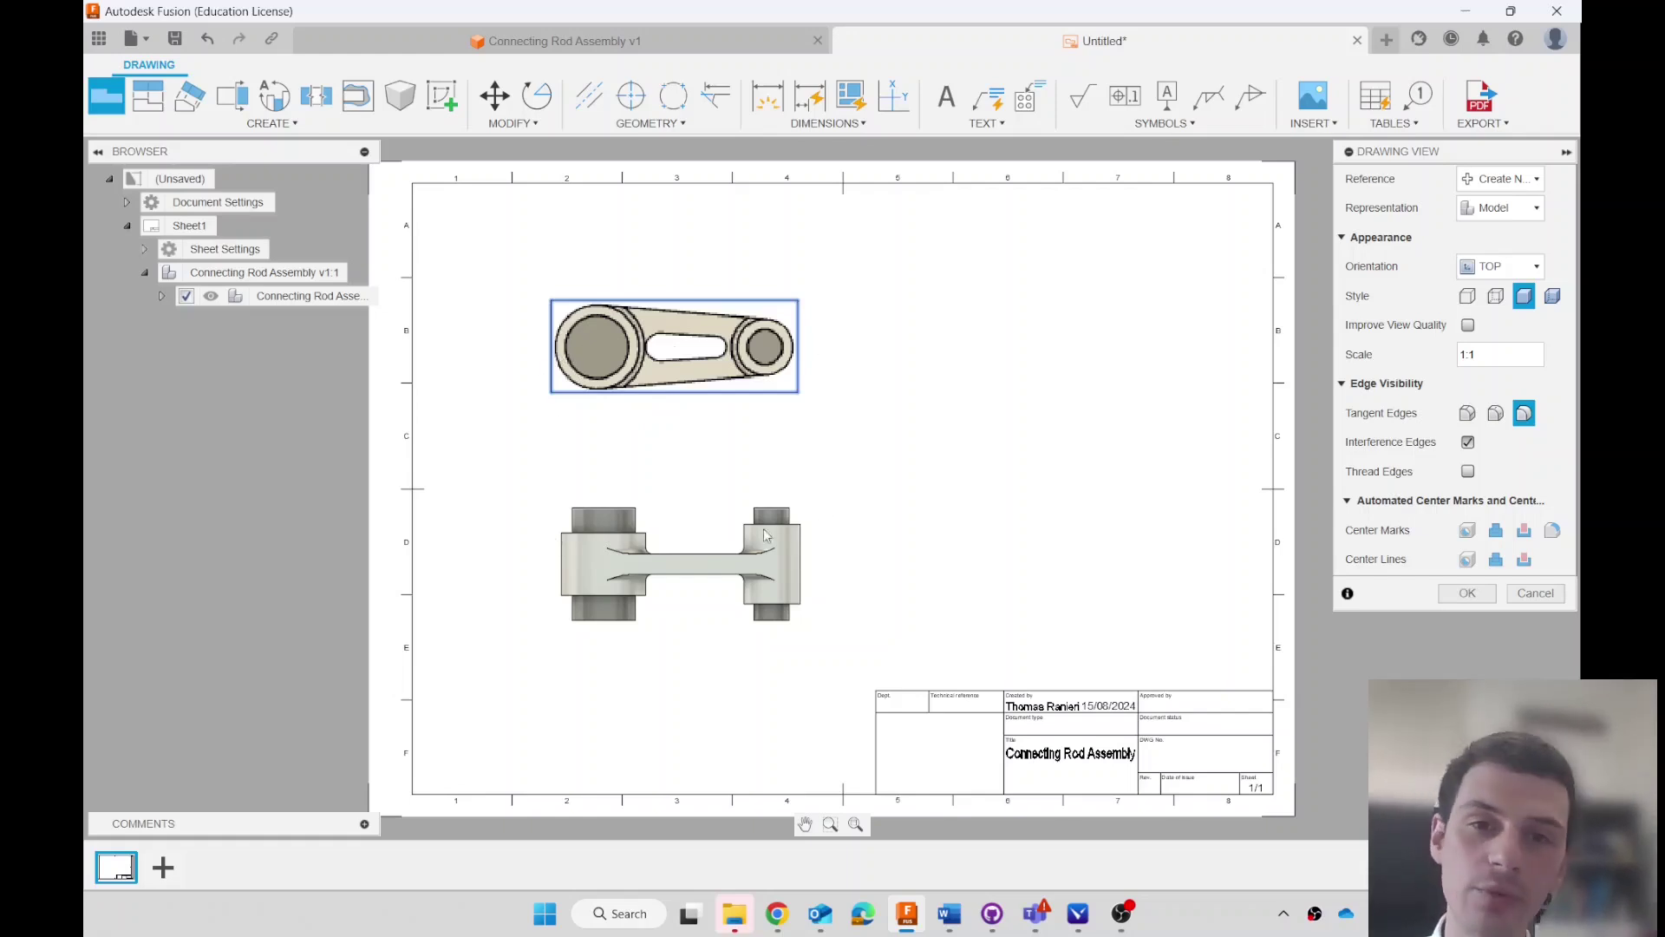
click(1482, 597)
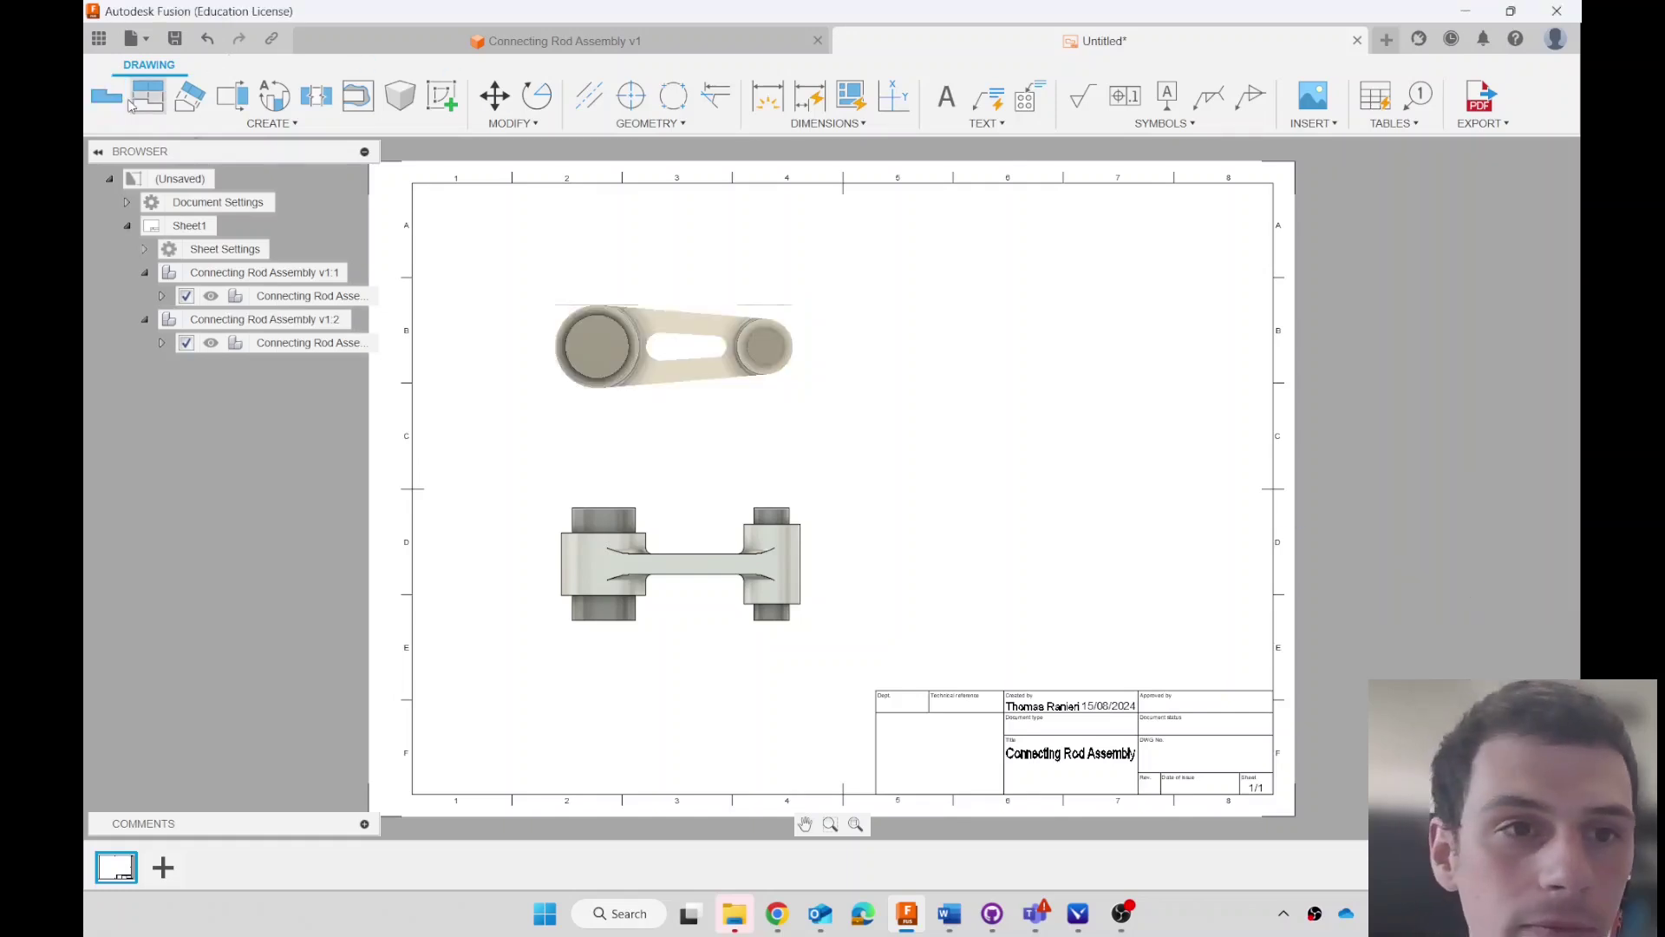
- Add a base view with RIGHT orientation at 1:1 scale, level with the front view and to its right
click(128, 102)
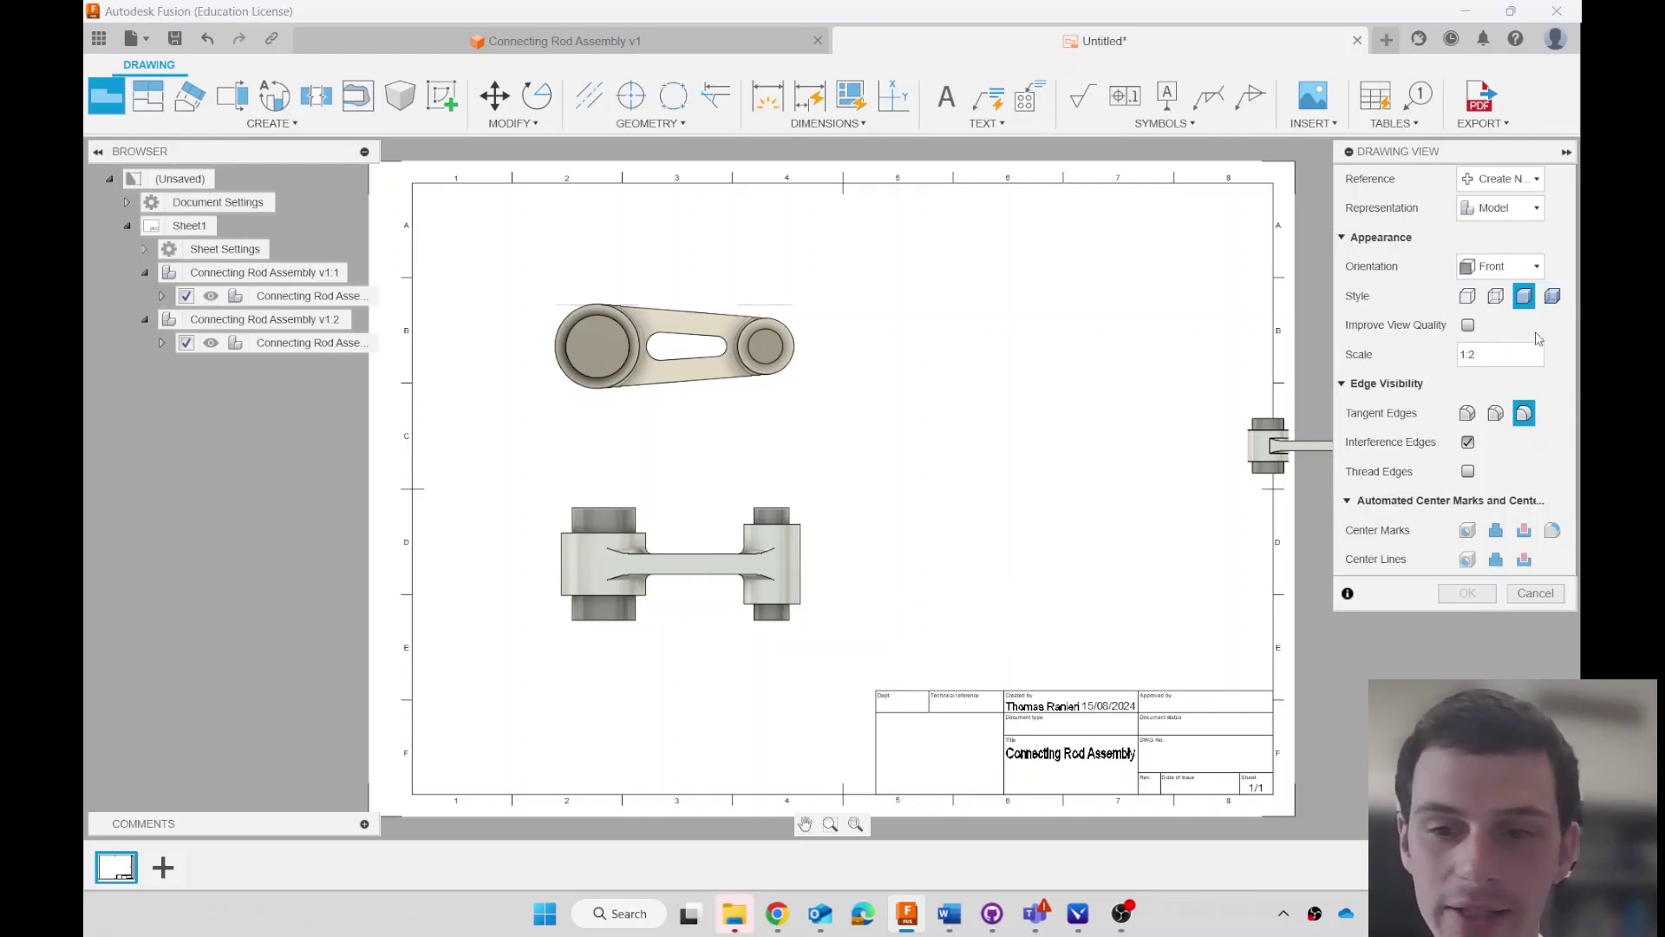
click(1513, 267)
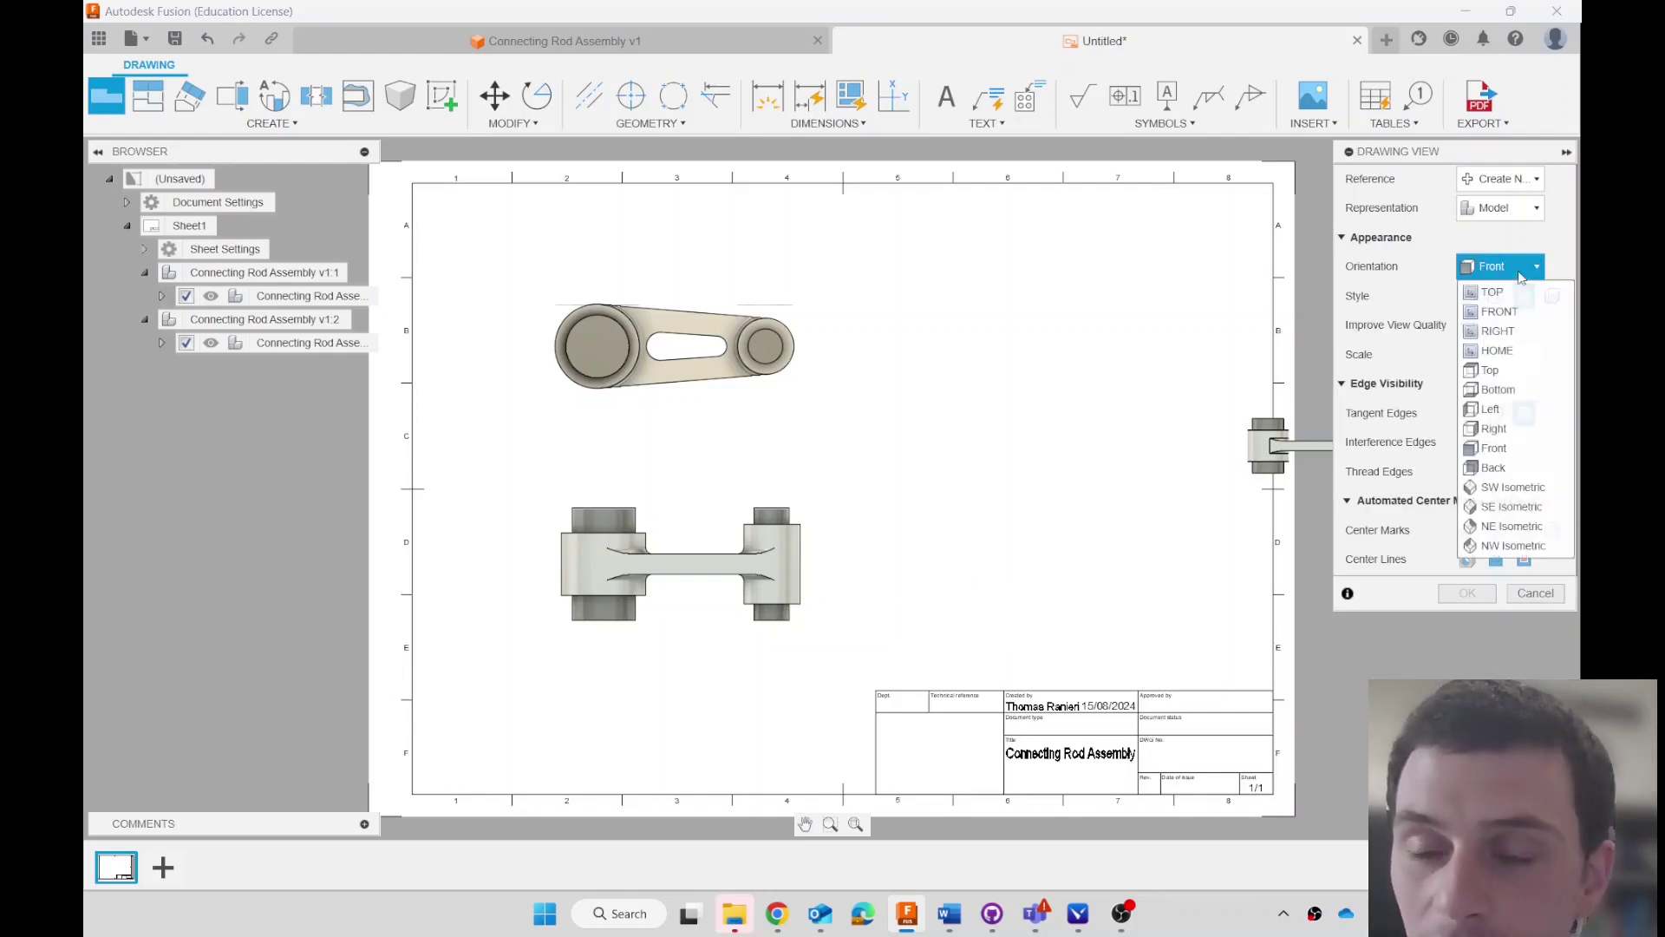
click(1499, 332)
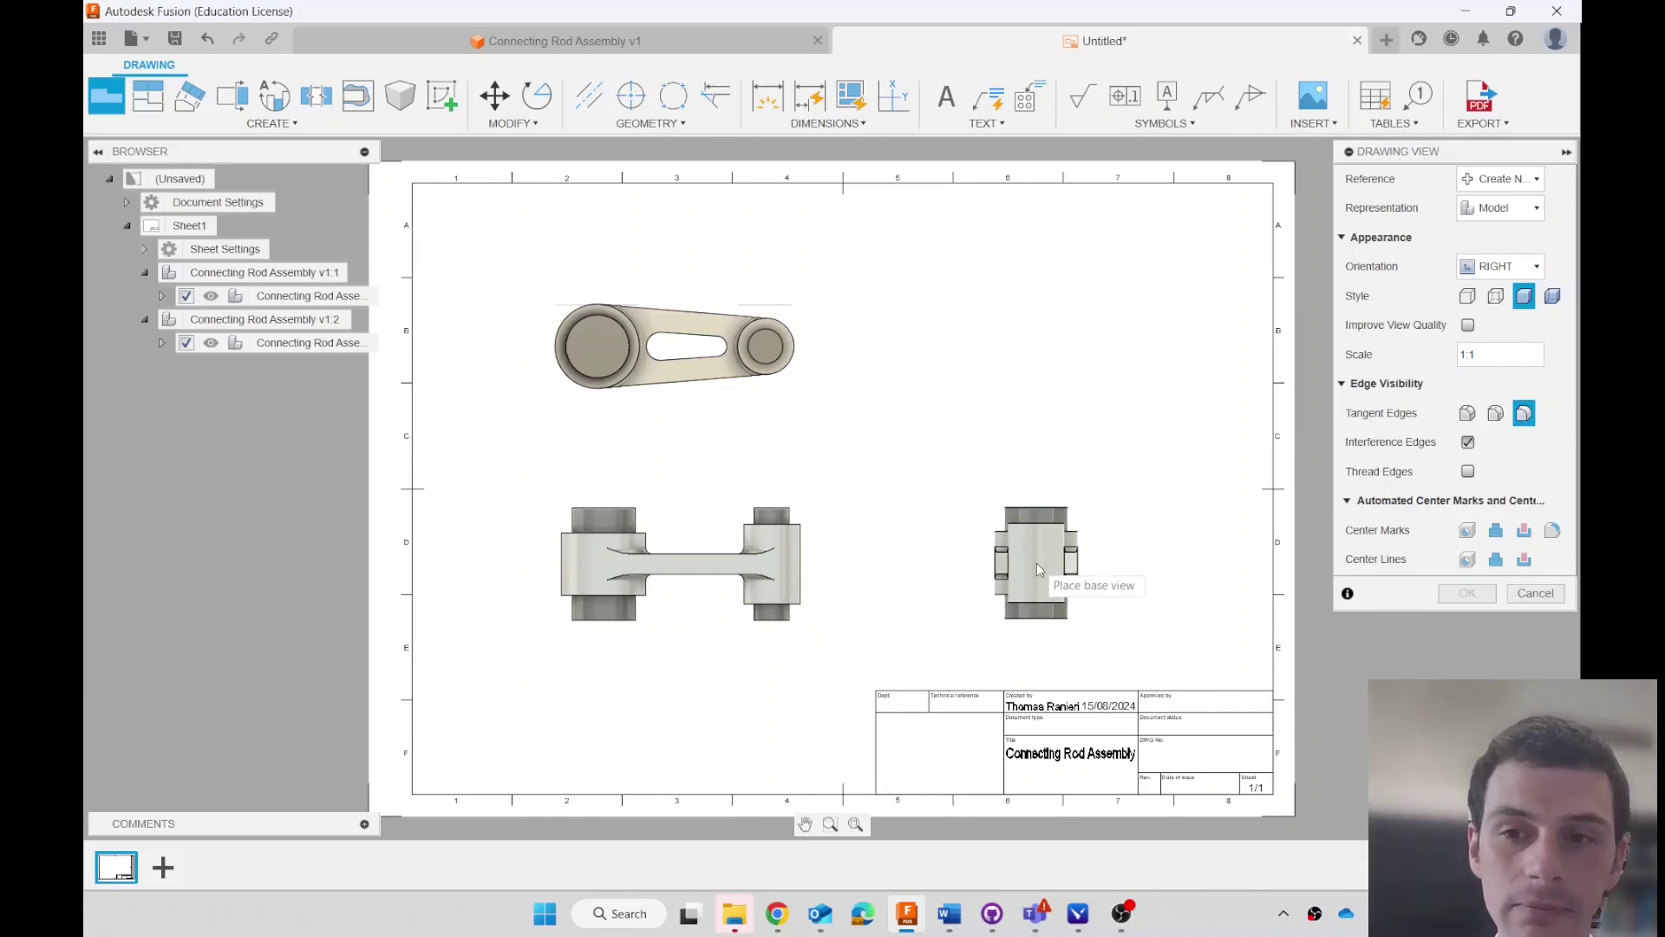
click(1037, 570)
click(1468, 594)
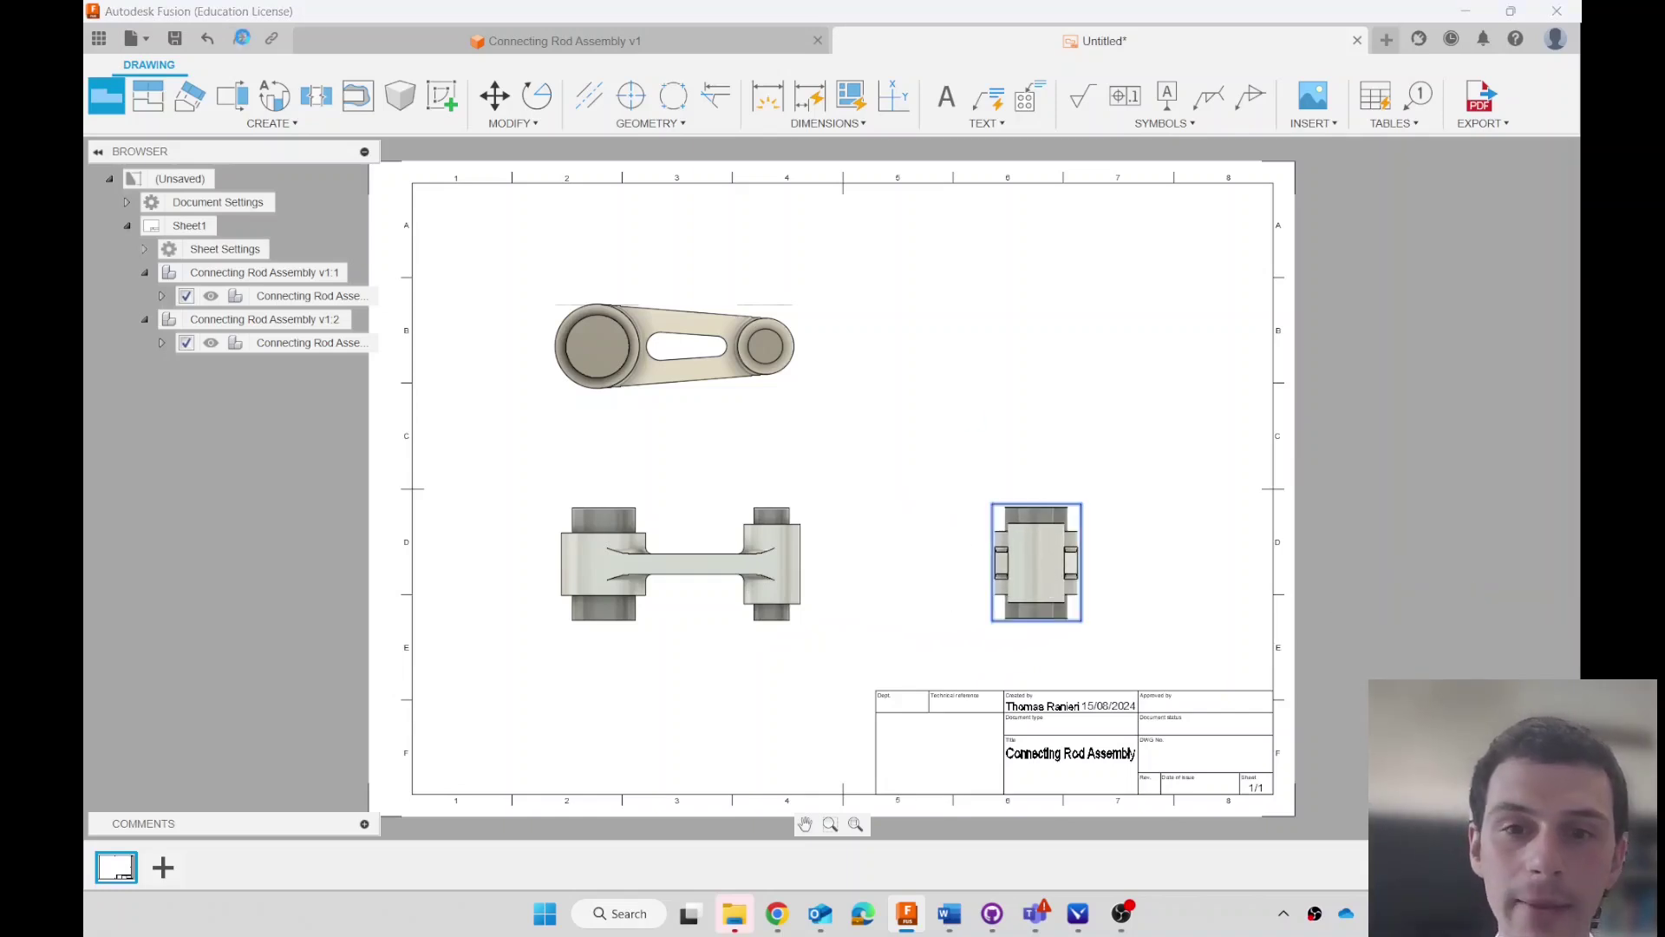
- Start a new base view of the assembly with the NE Isometric orientation
click(234, 129)
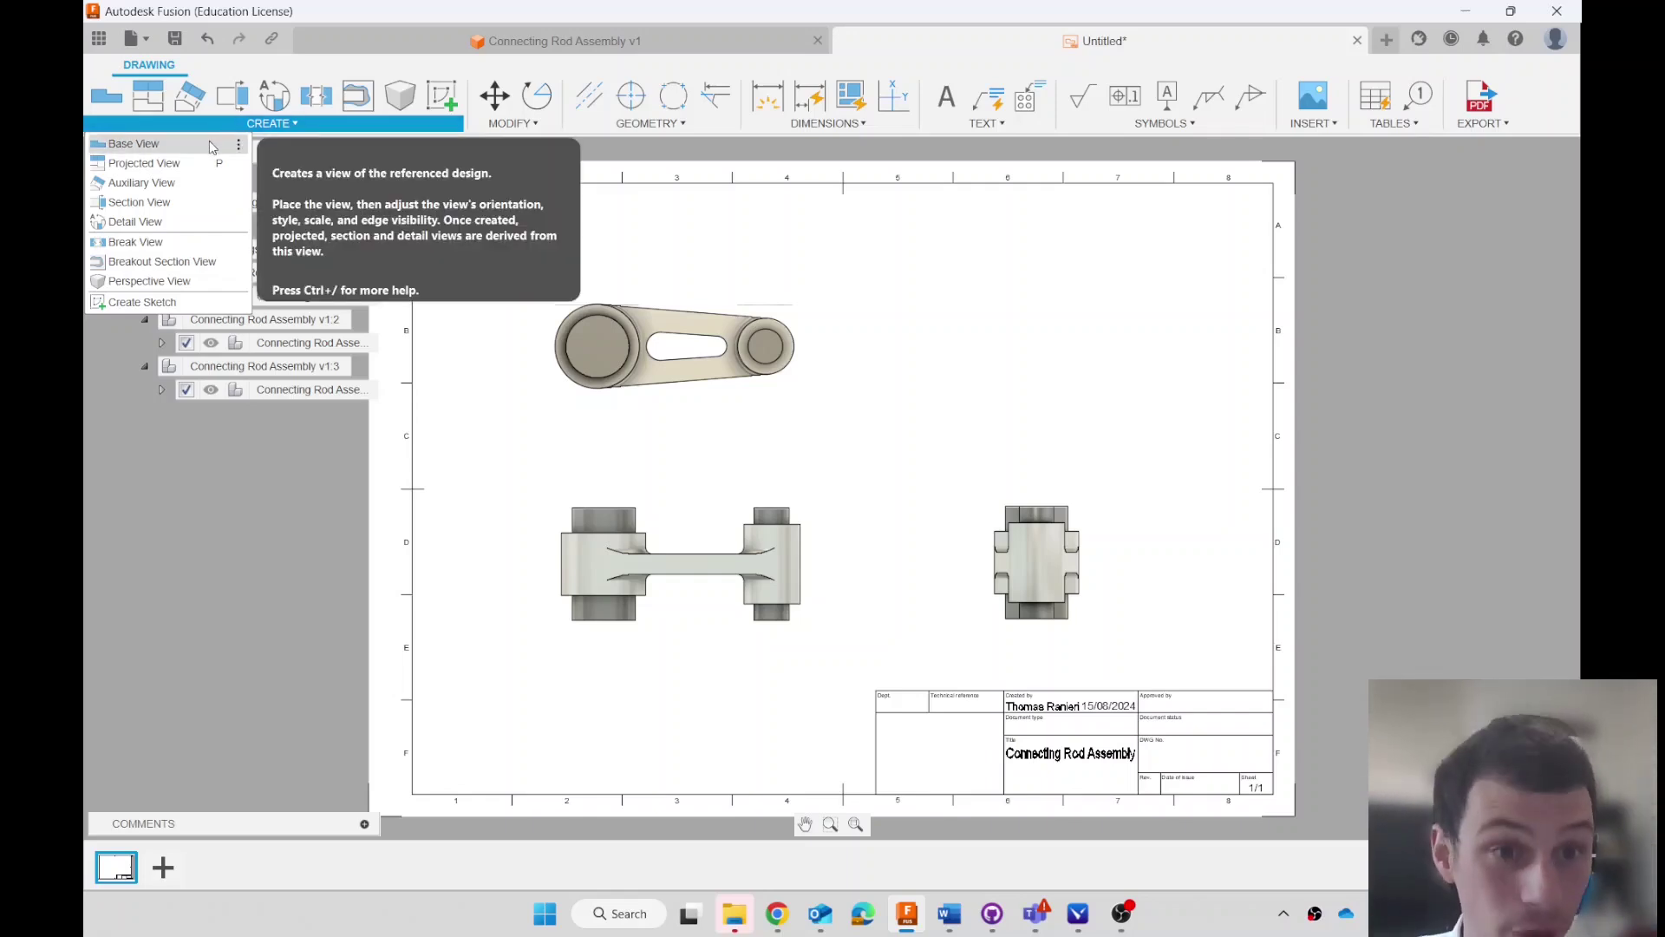
key(Escape)
click(106, 95)
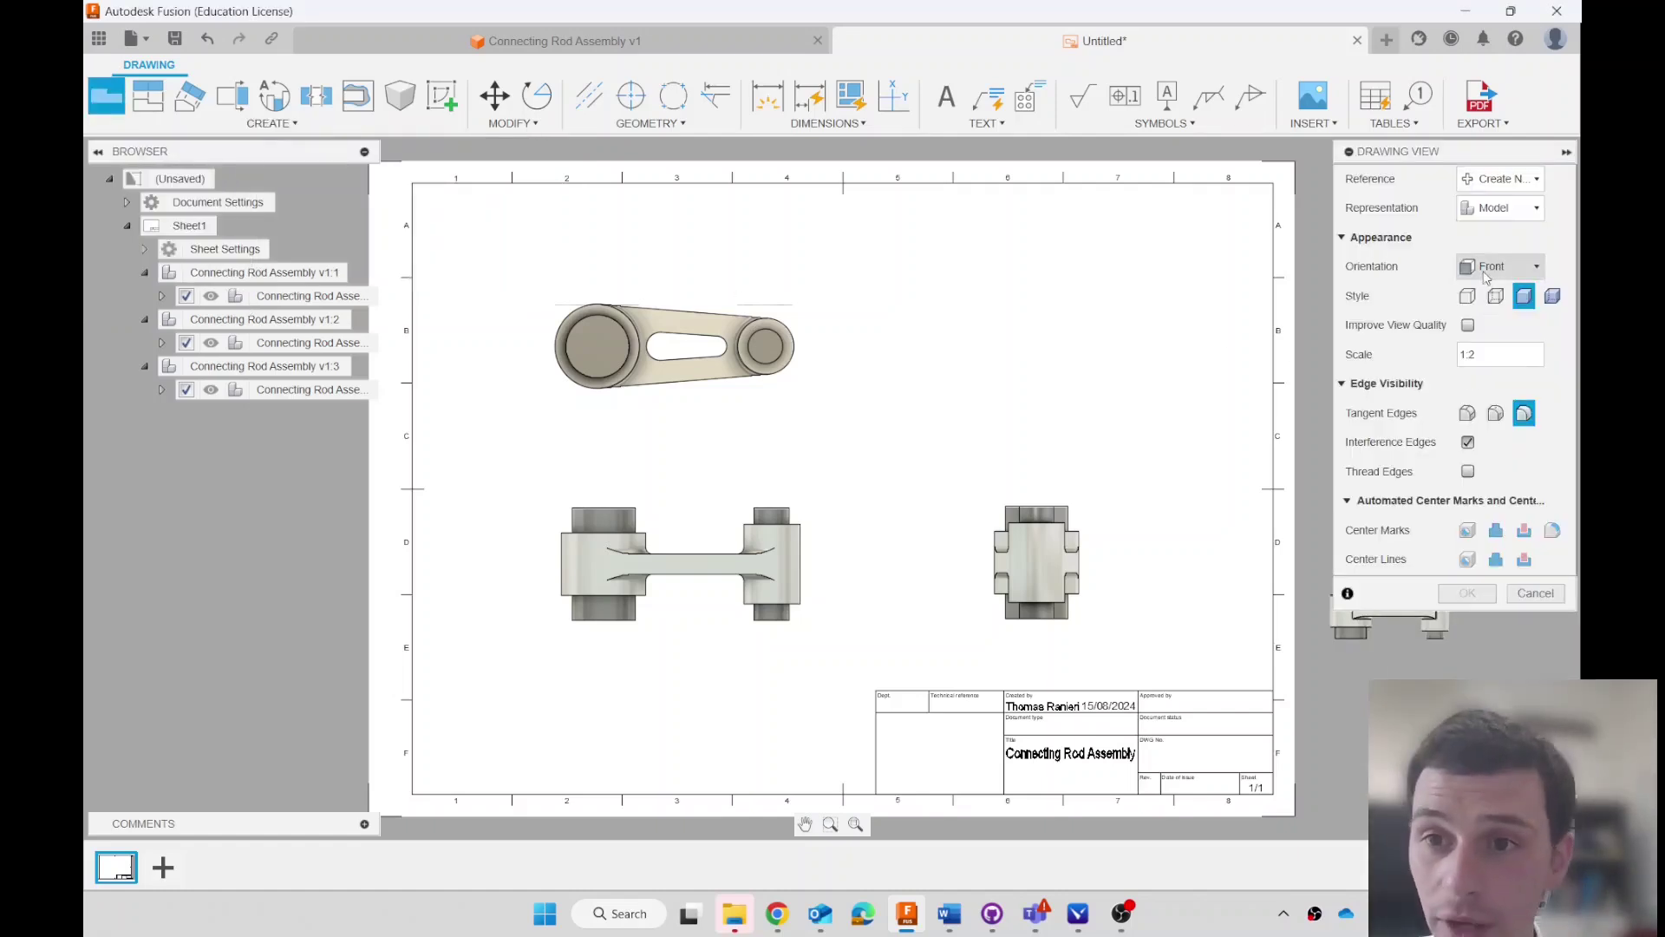
click(1489, 268)
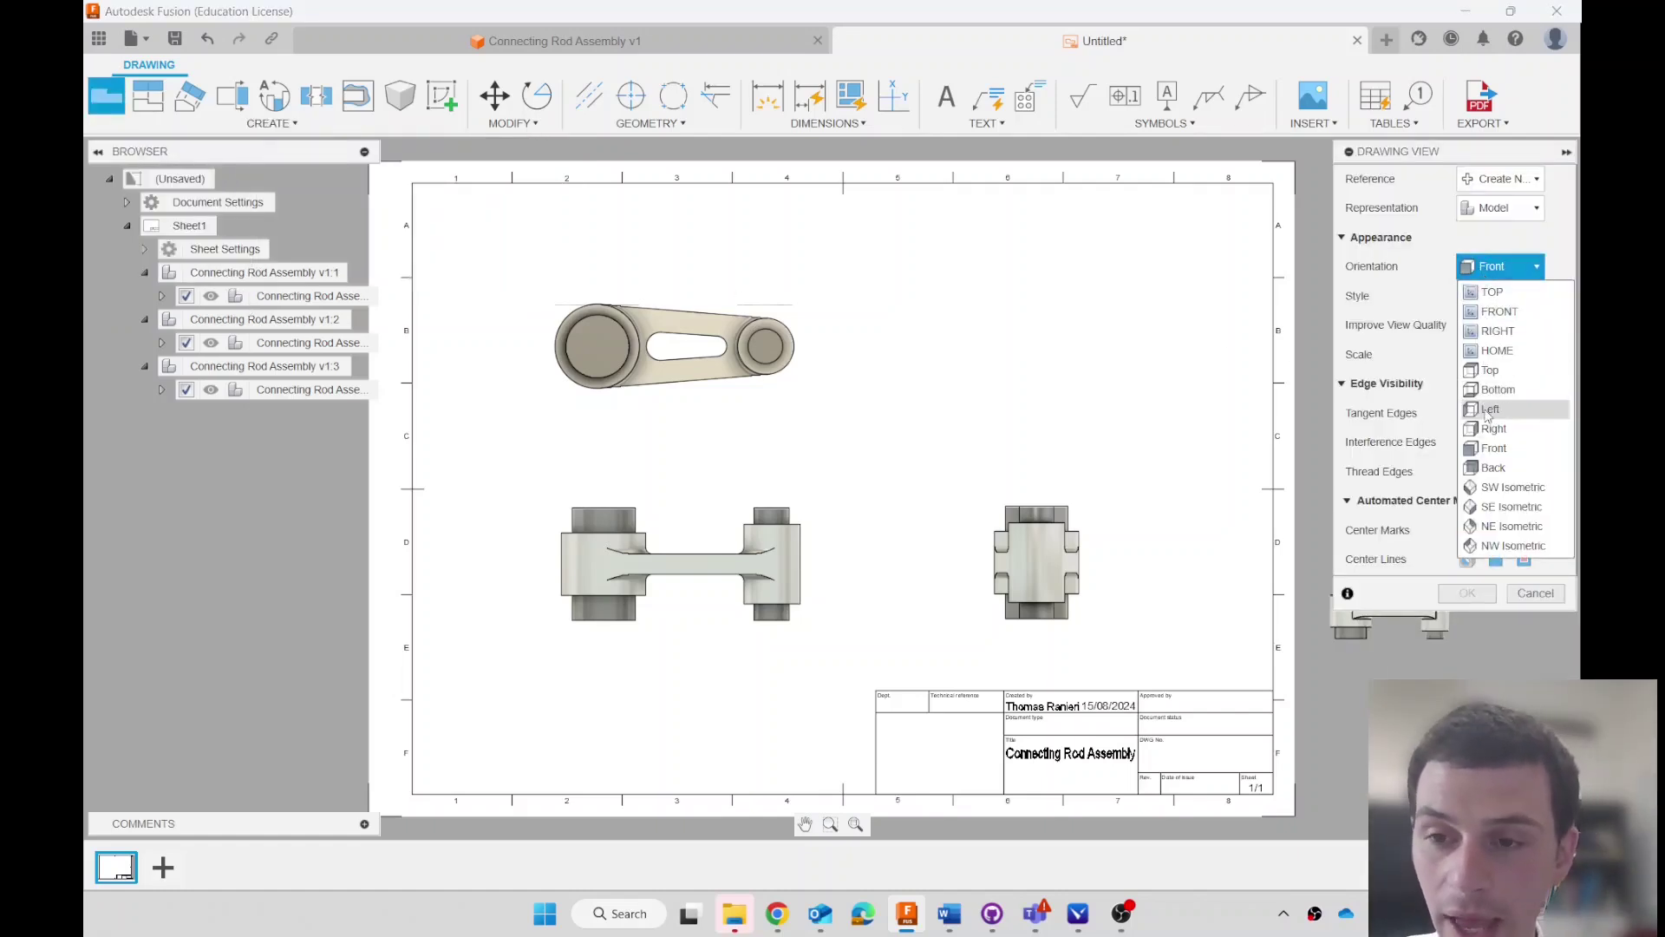
click(1495, 526)
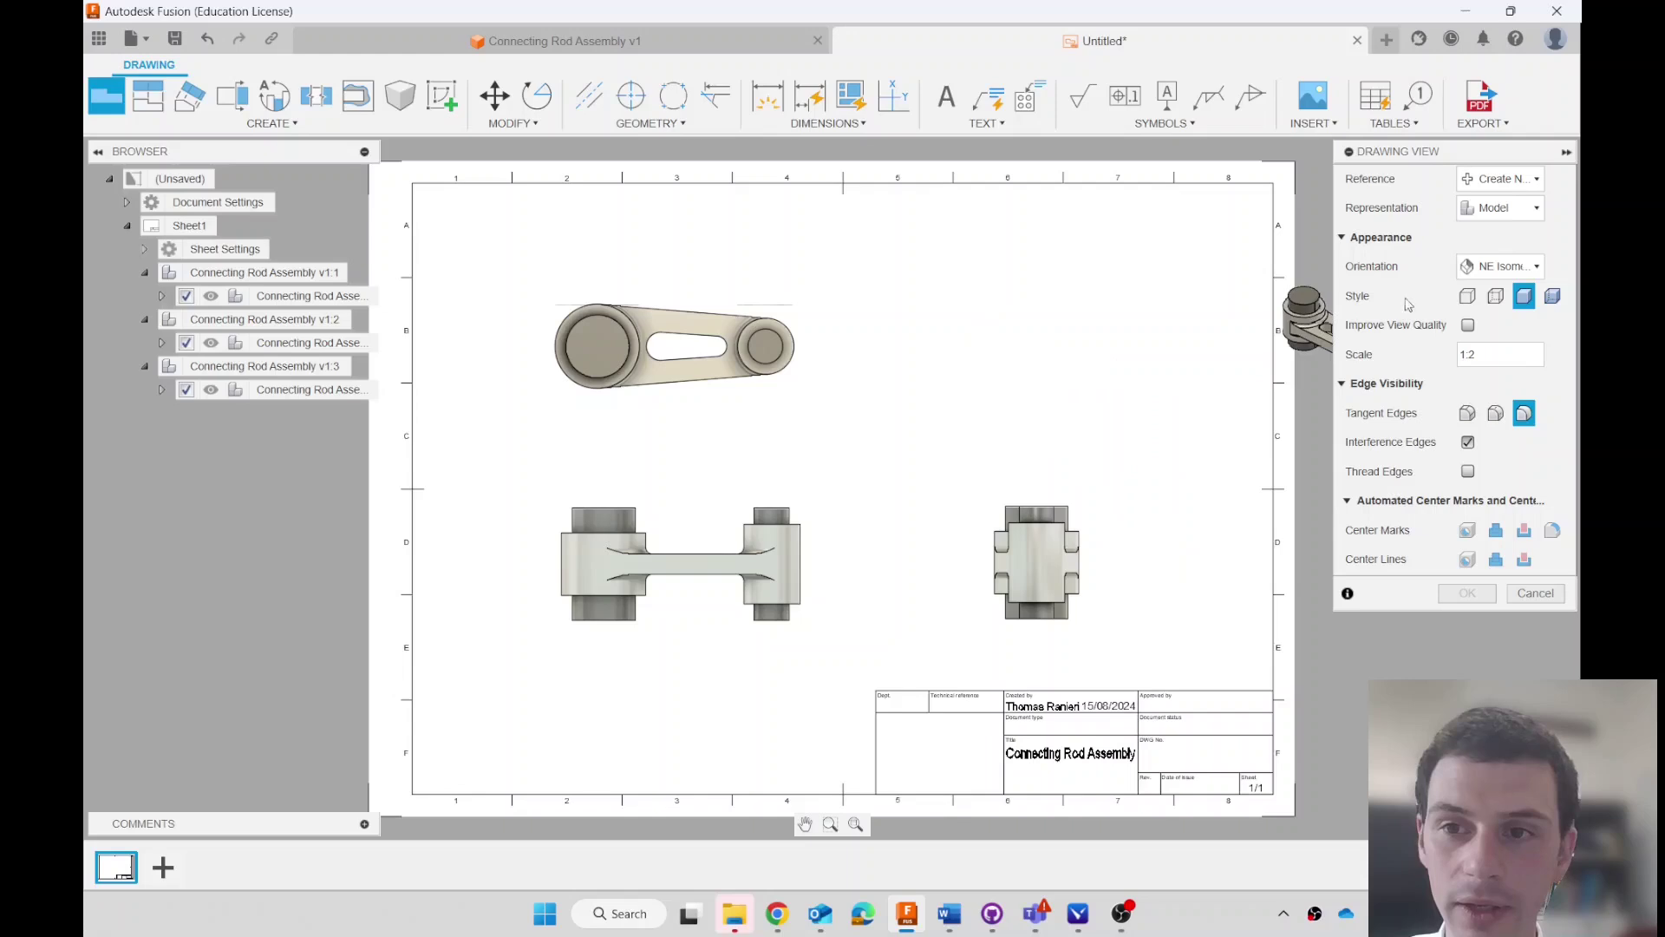
- Try the NW and SW isometric orientations for the new base view and return to NE Isometric
click(1501, 266)
click(1430, 531)
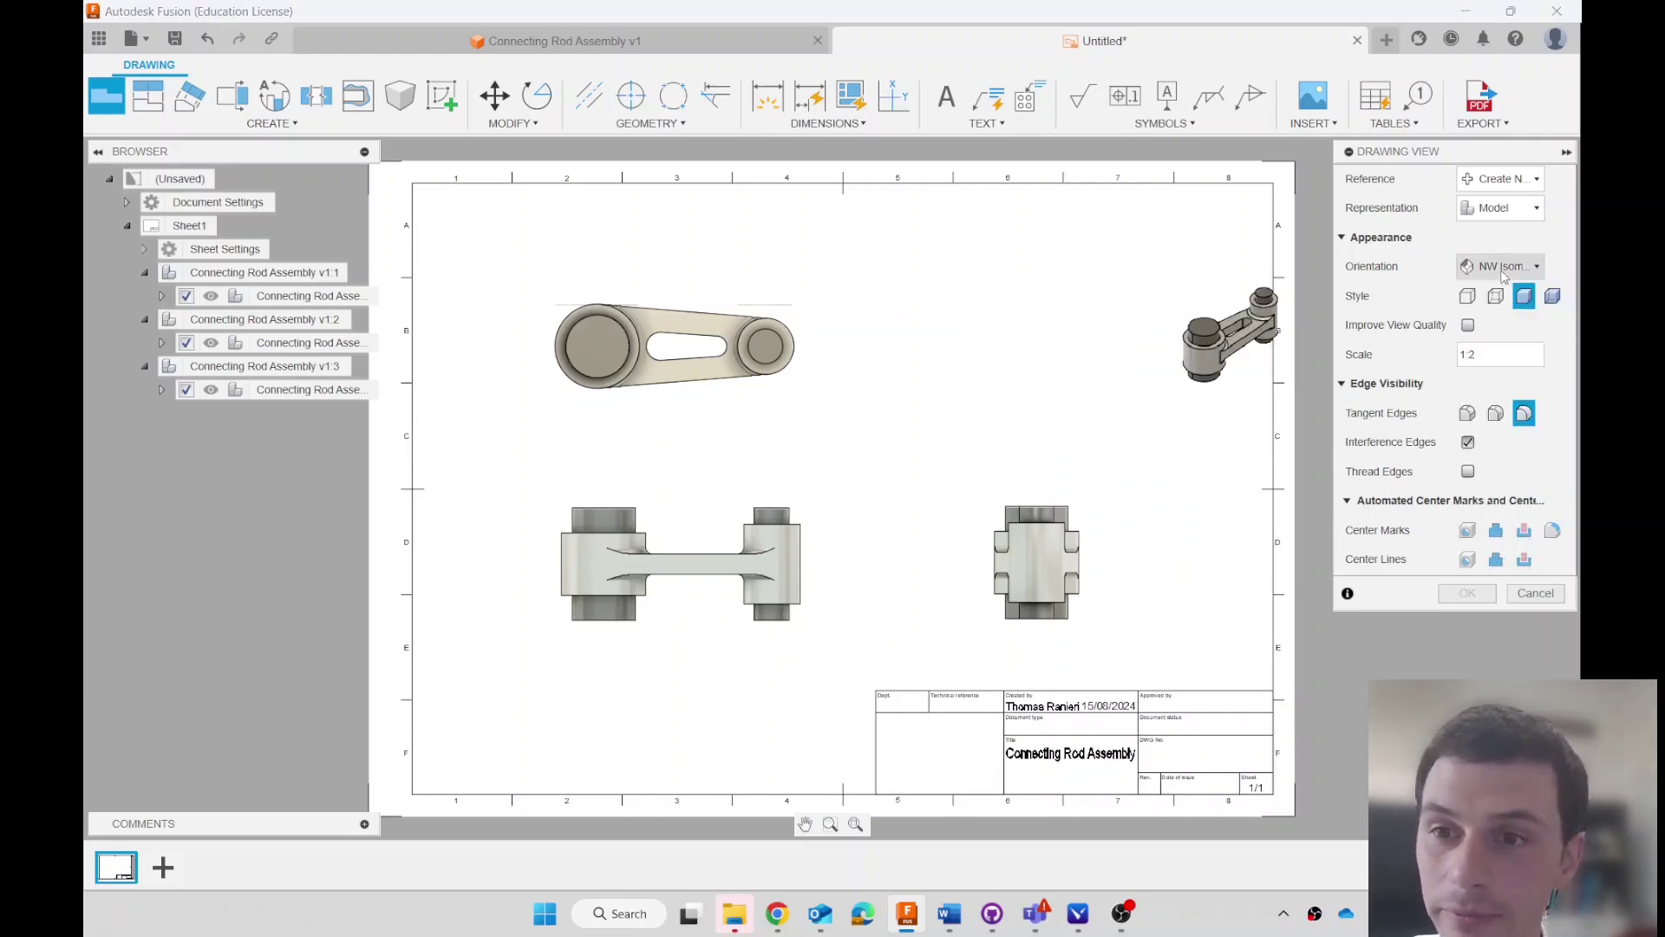
click(1503, 267)
click(1505, 488)
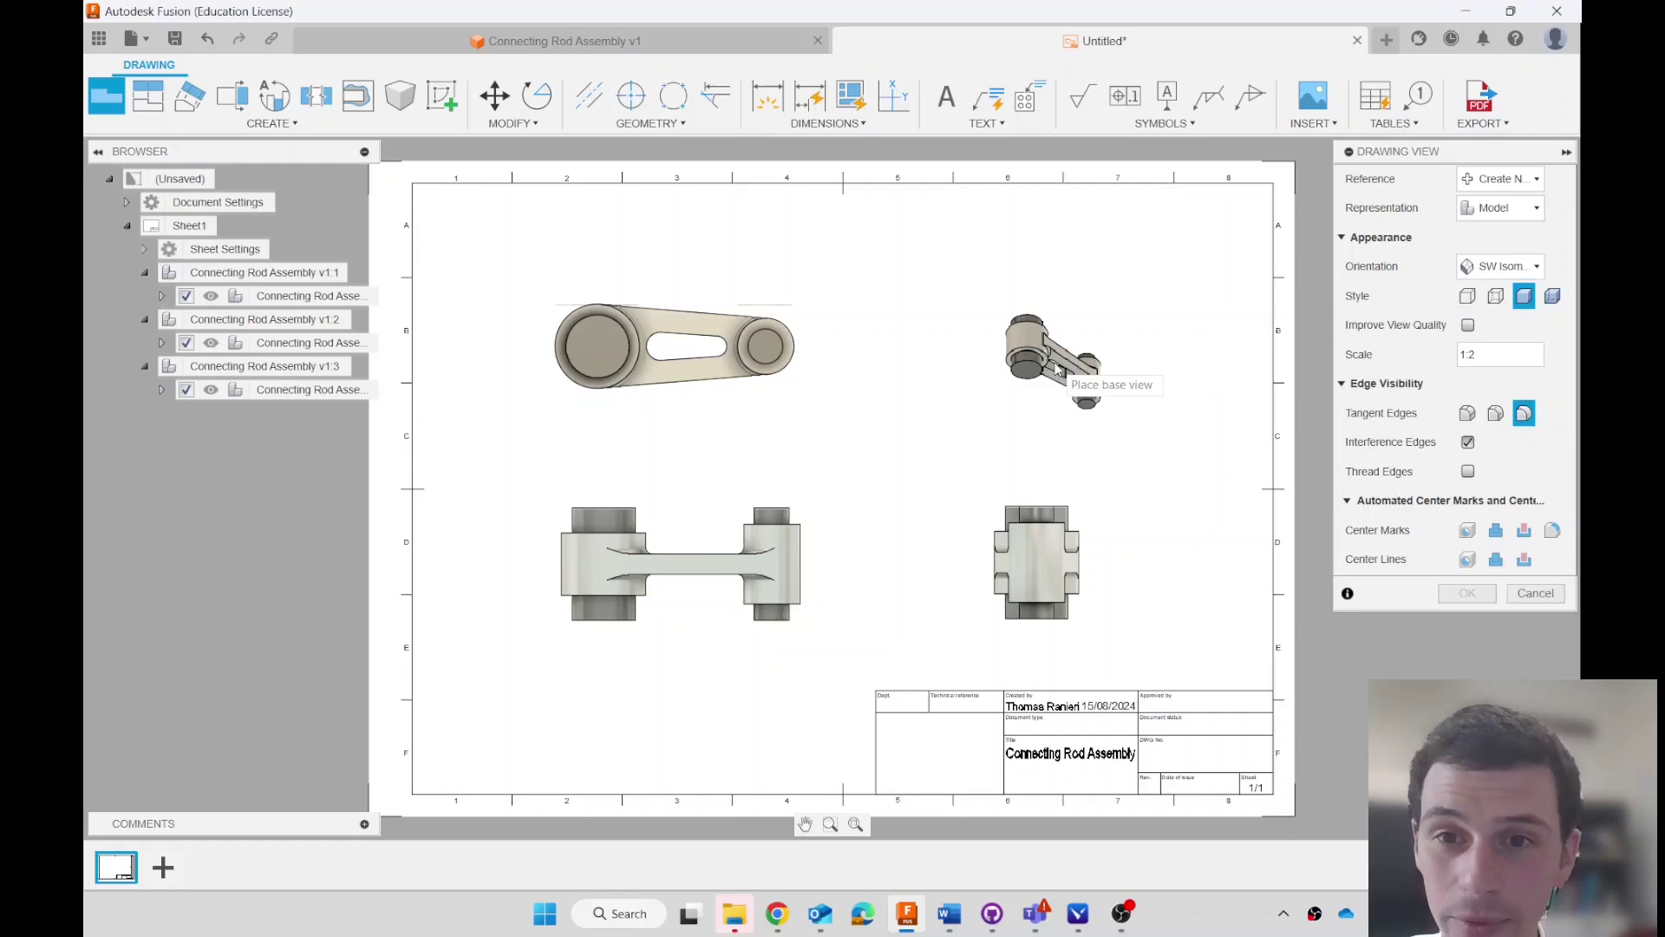
click(1500, 266)
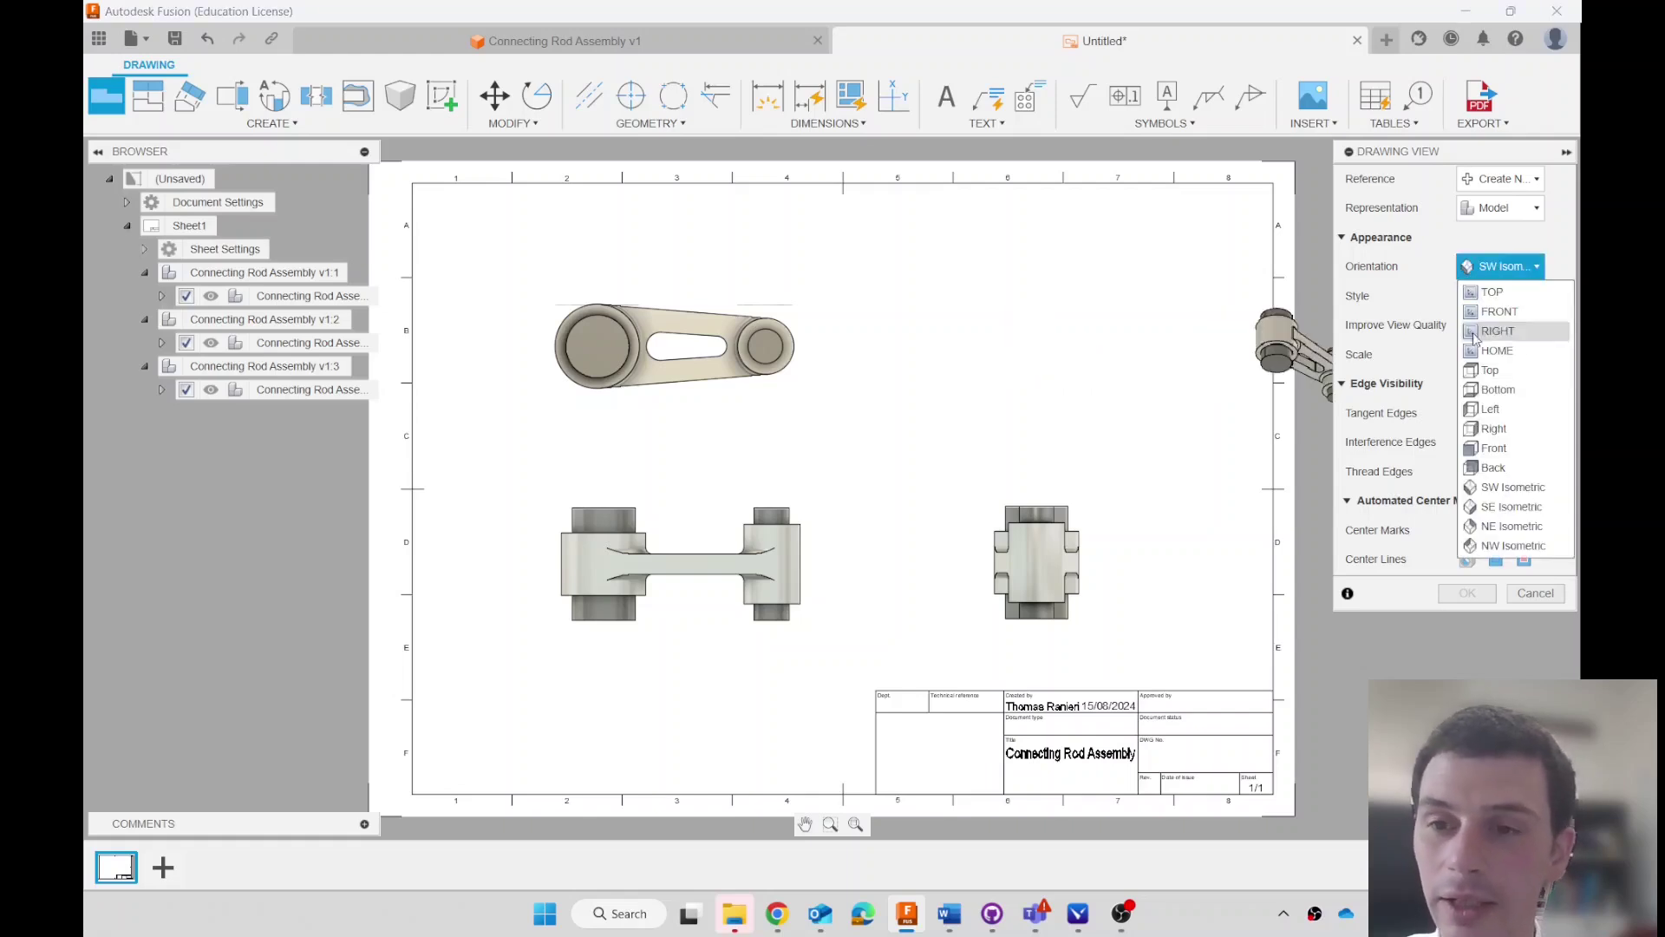
click(1487, 531)
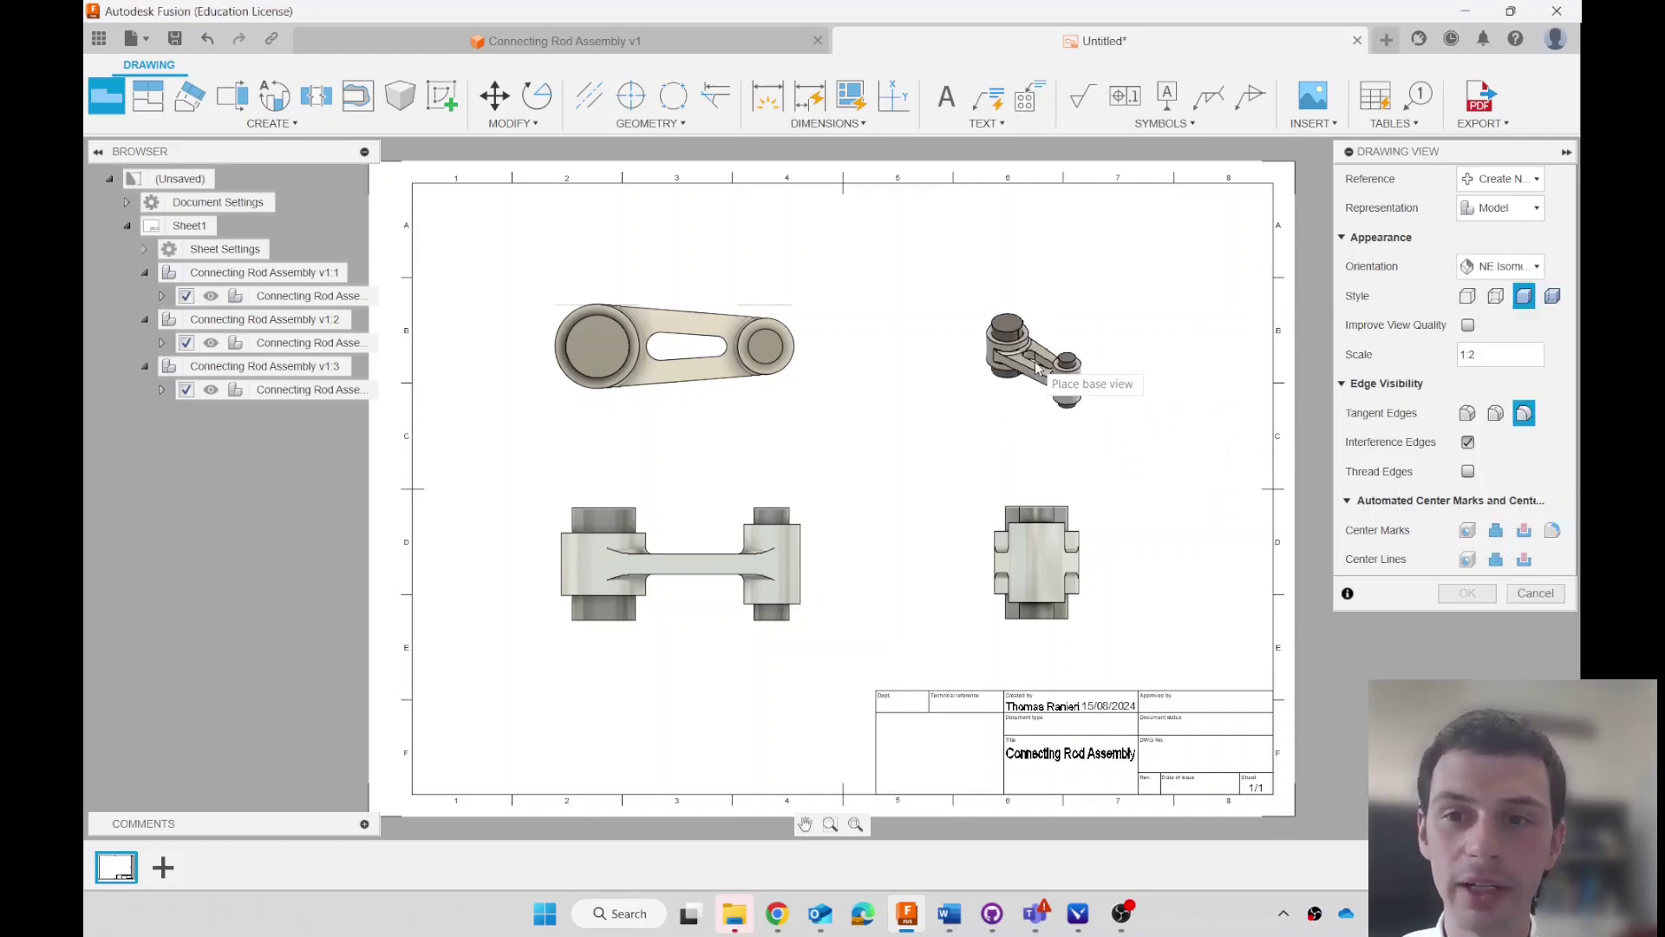
- Set the isometric view's scale to 1:1 and place it above the right view, level with the top view
click(1477, 354)
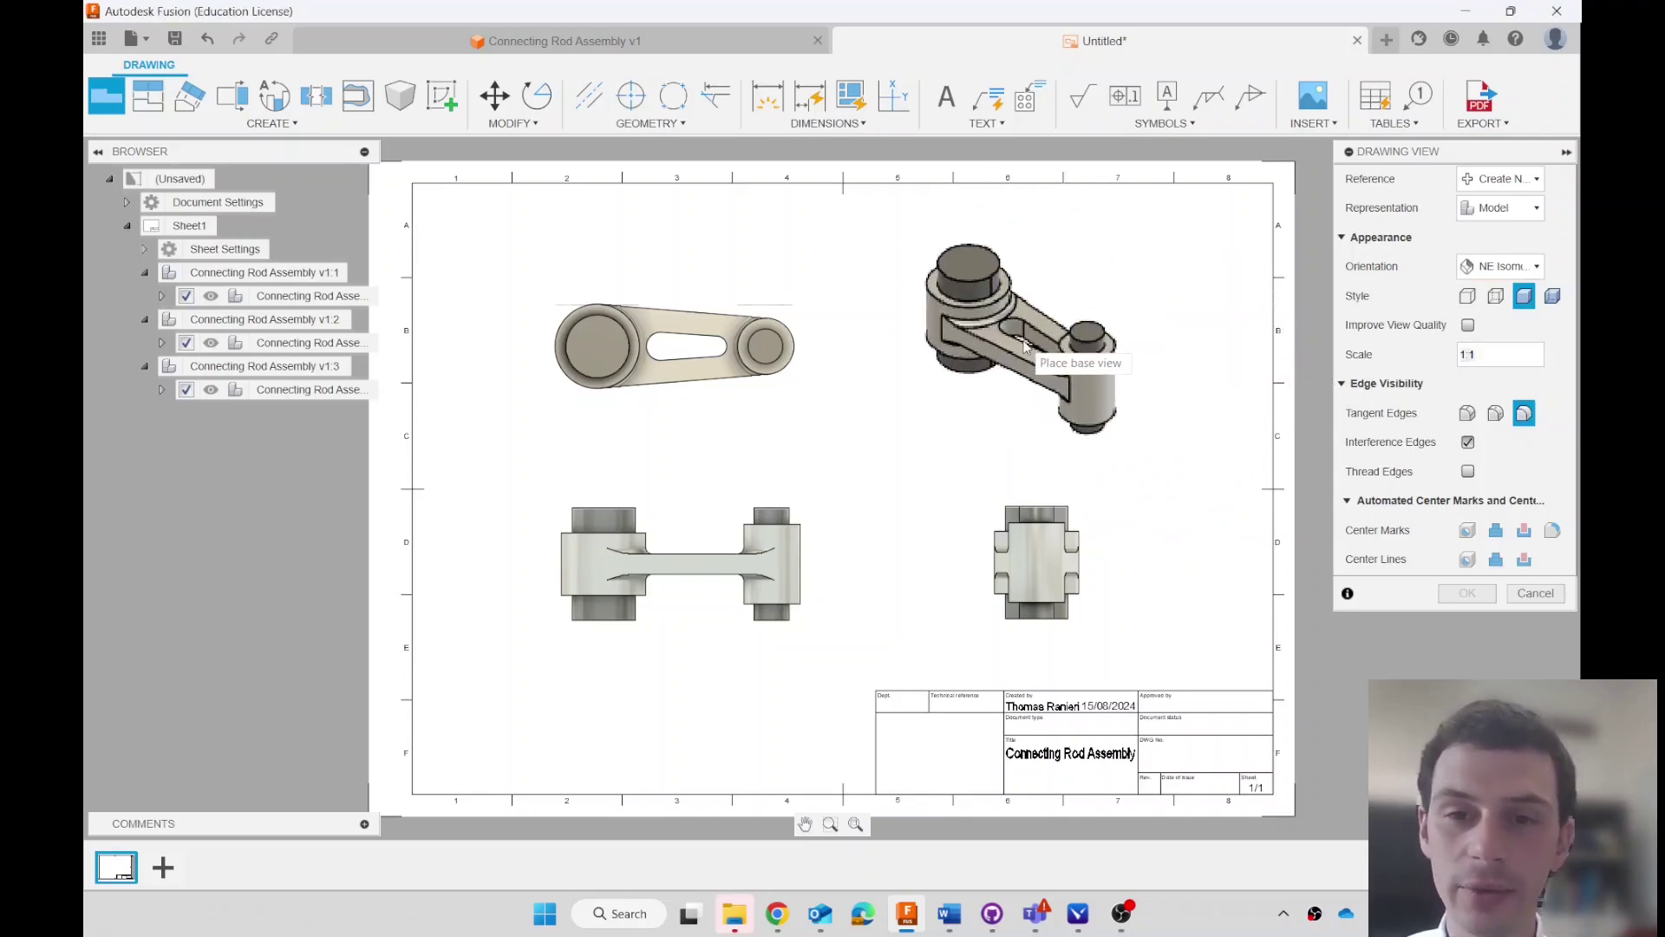
click(1028, 345)
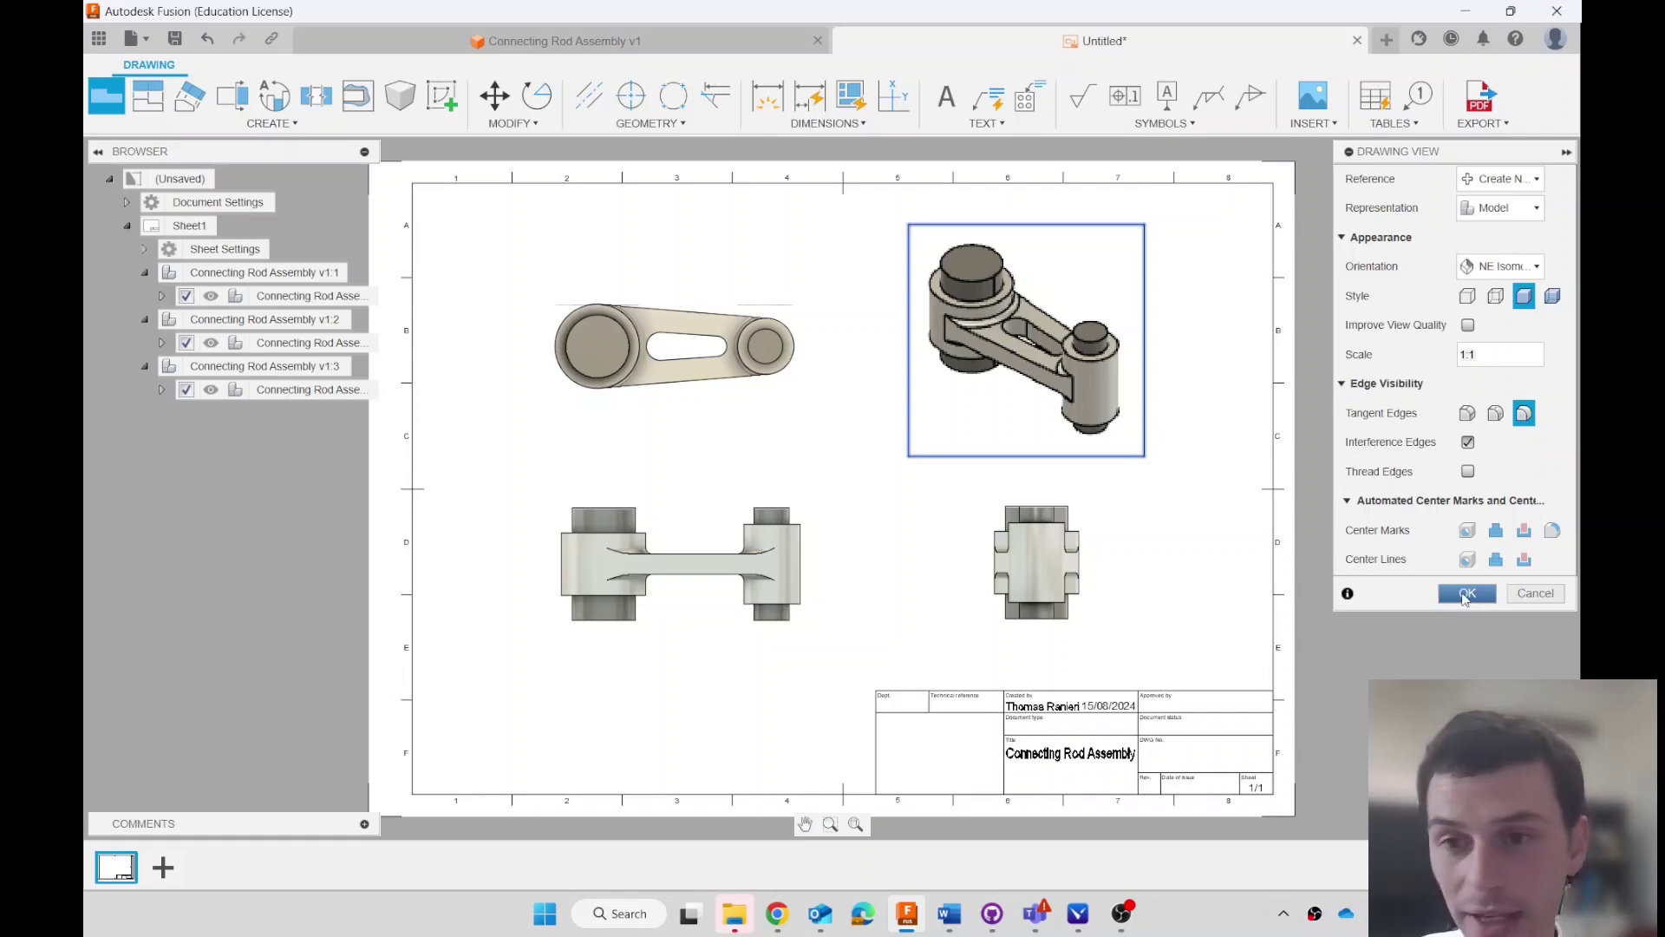
click(1466, 594)
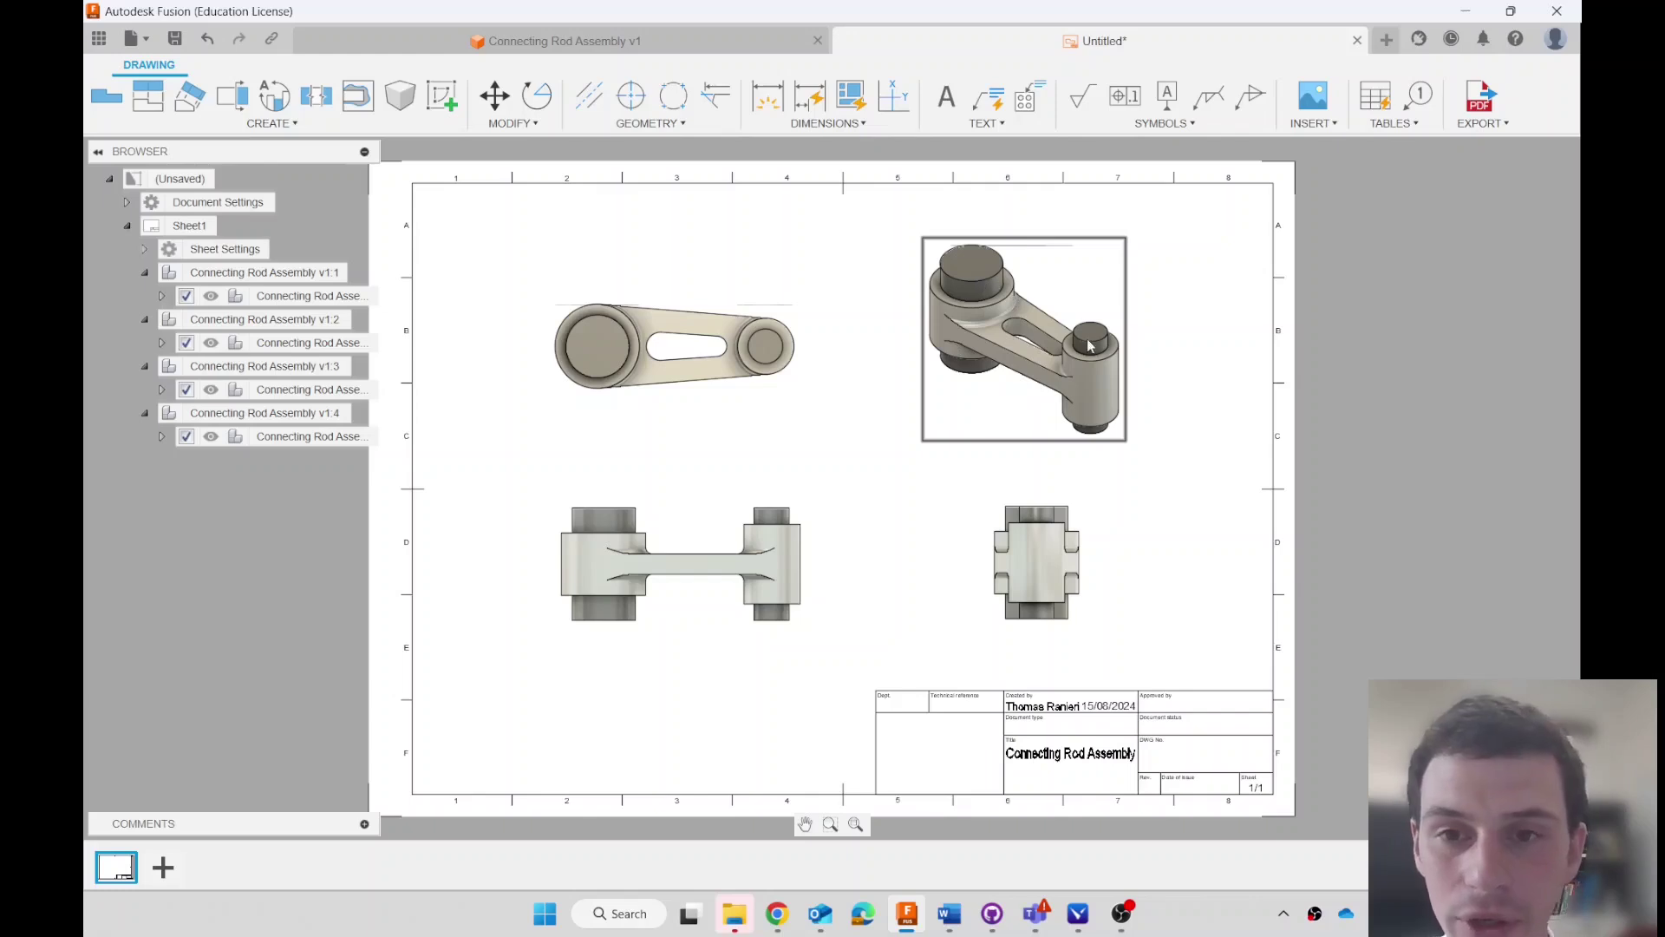
- Exclude the large pin and small pin from the front and top views, leaving only the connecting rod
click(163, 296)
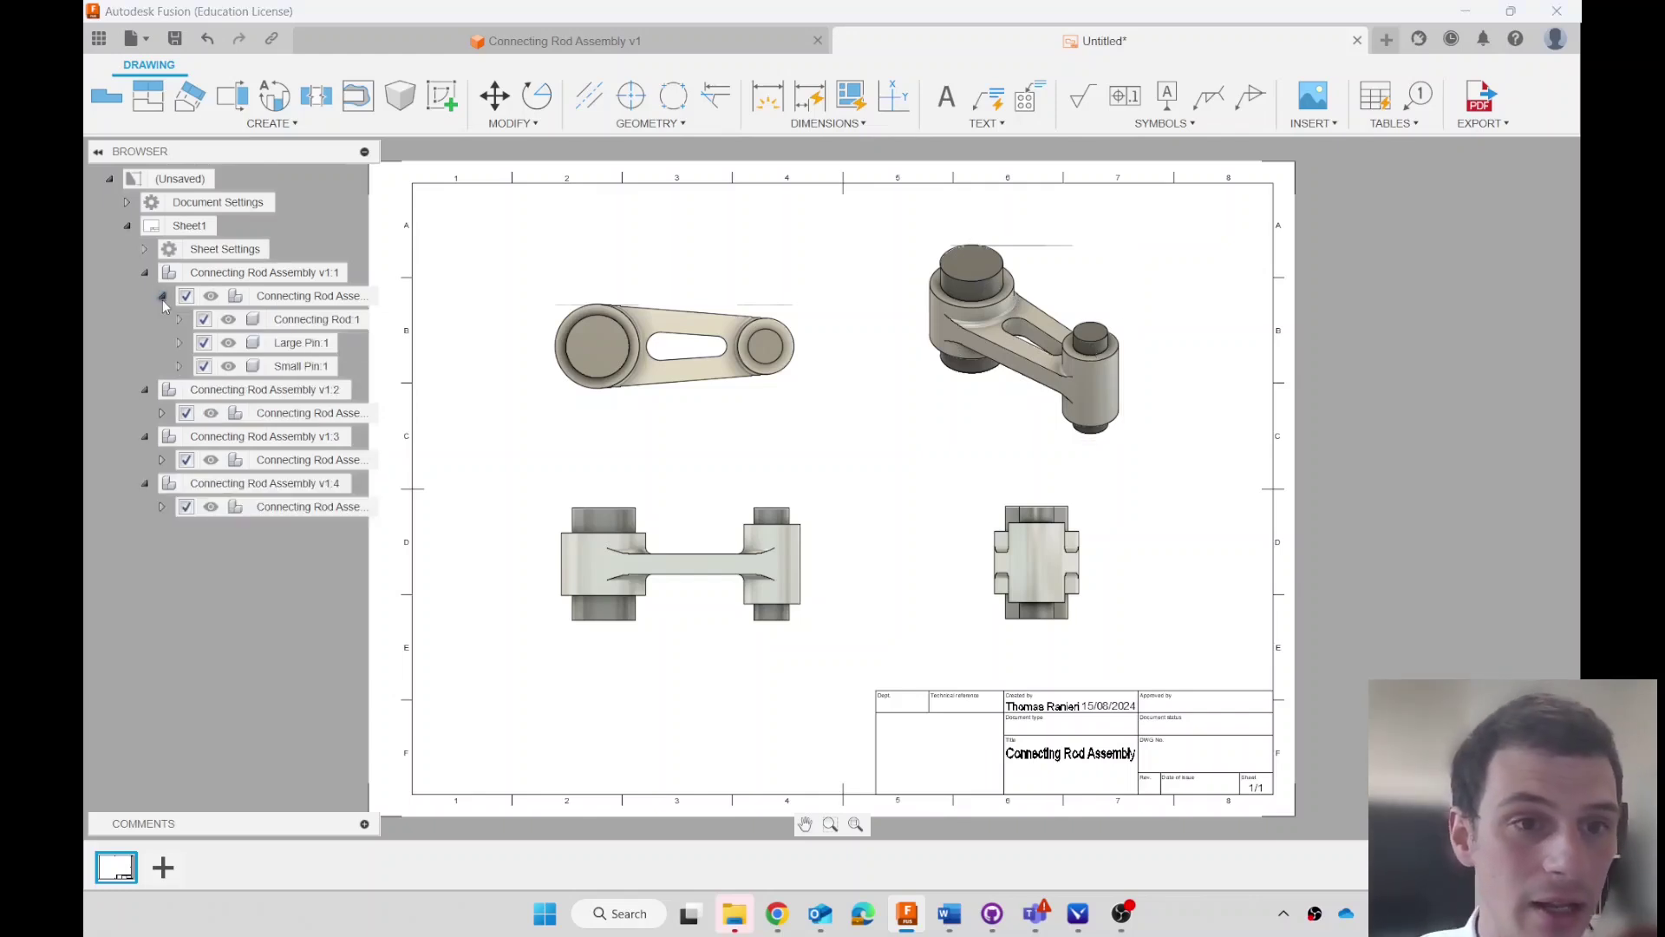
click(203, 343)
click(204, 366)
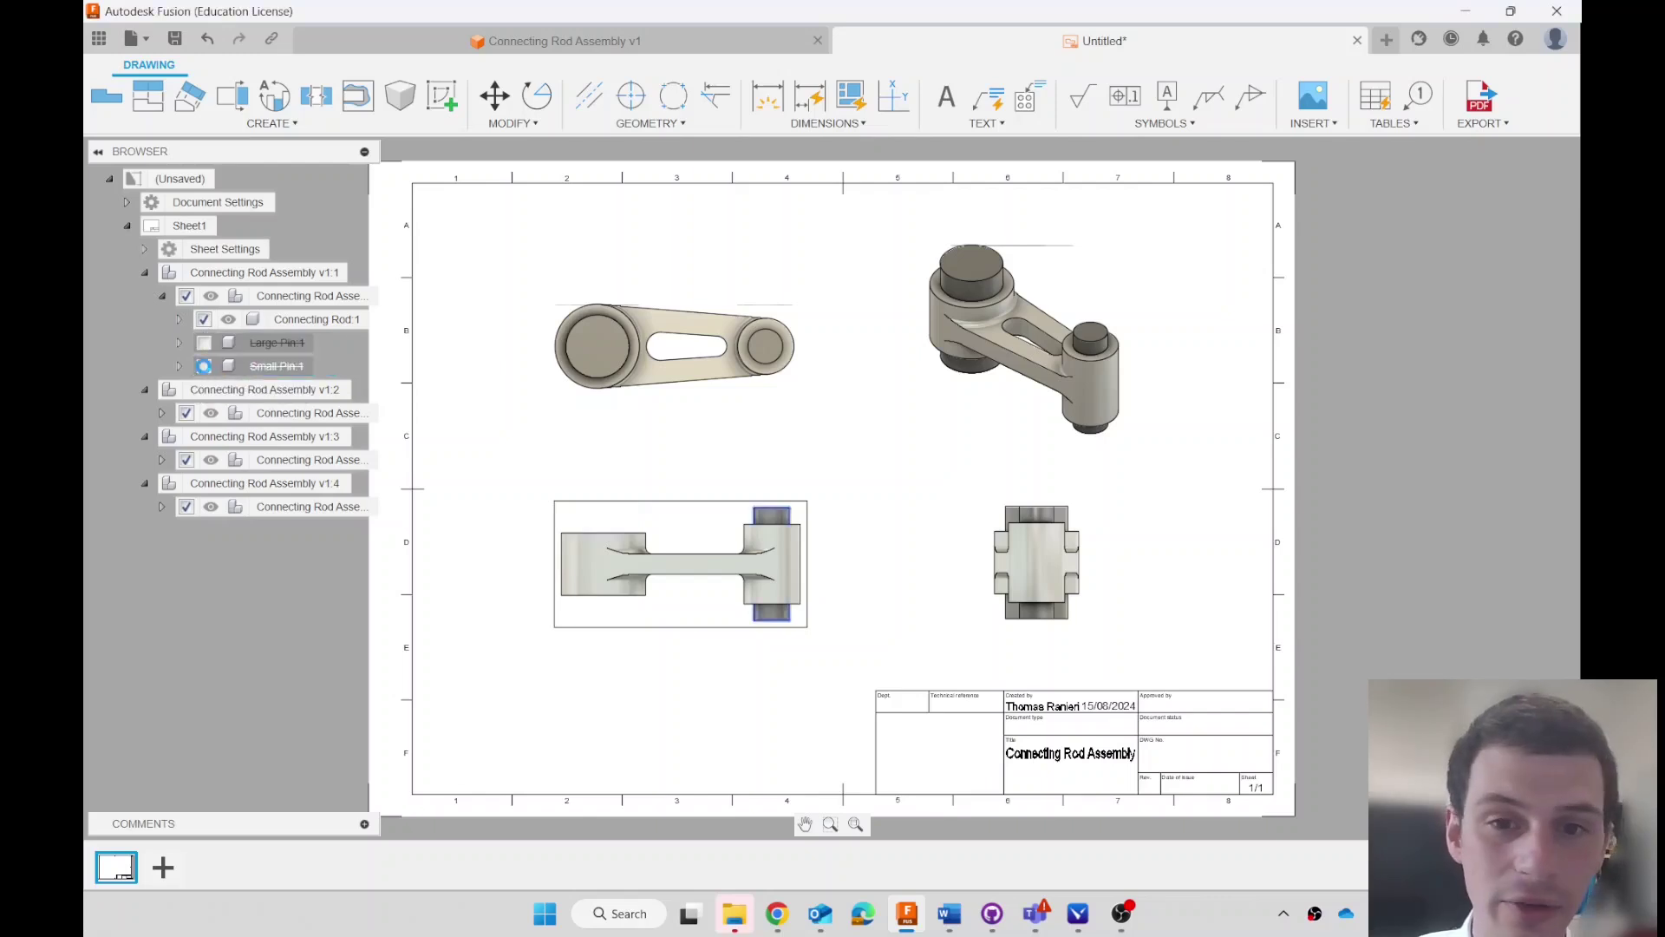
click(163, 413)
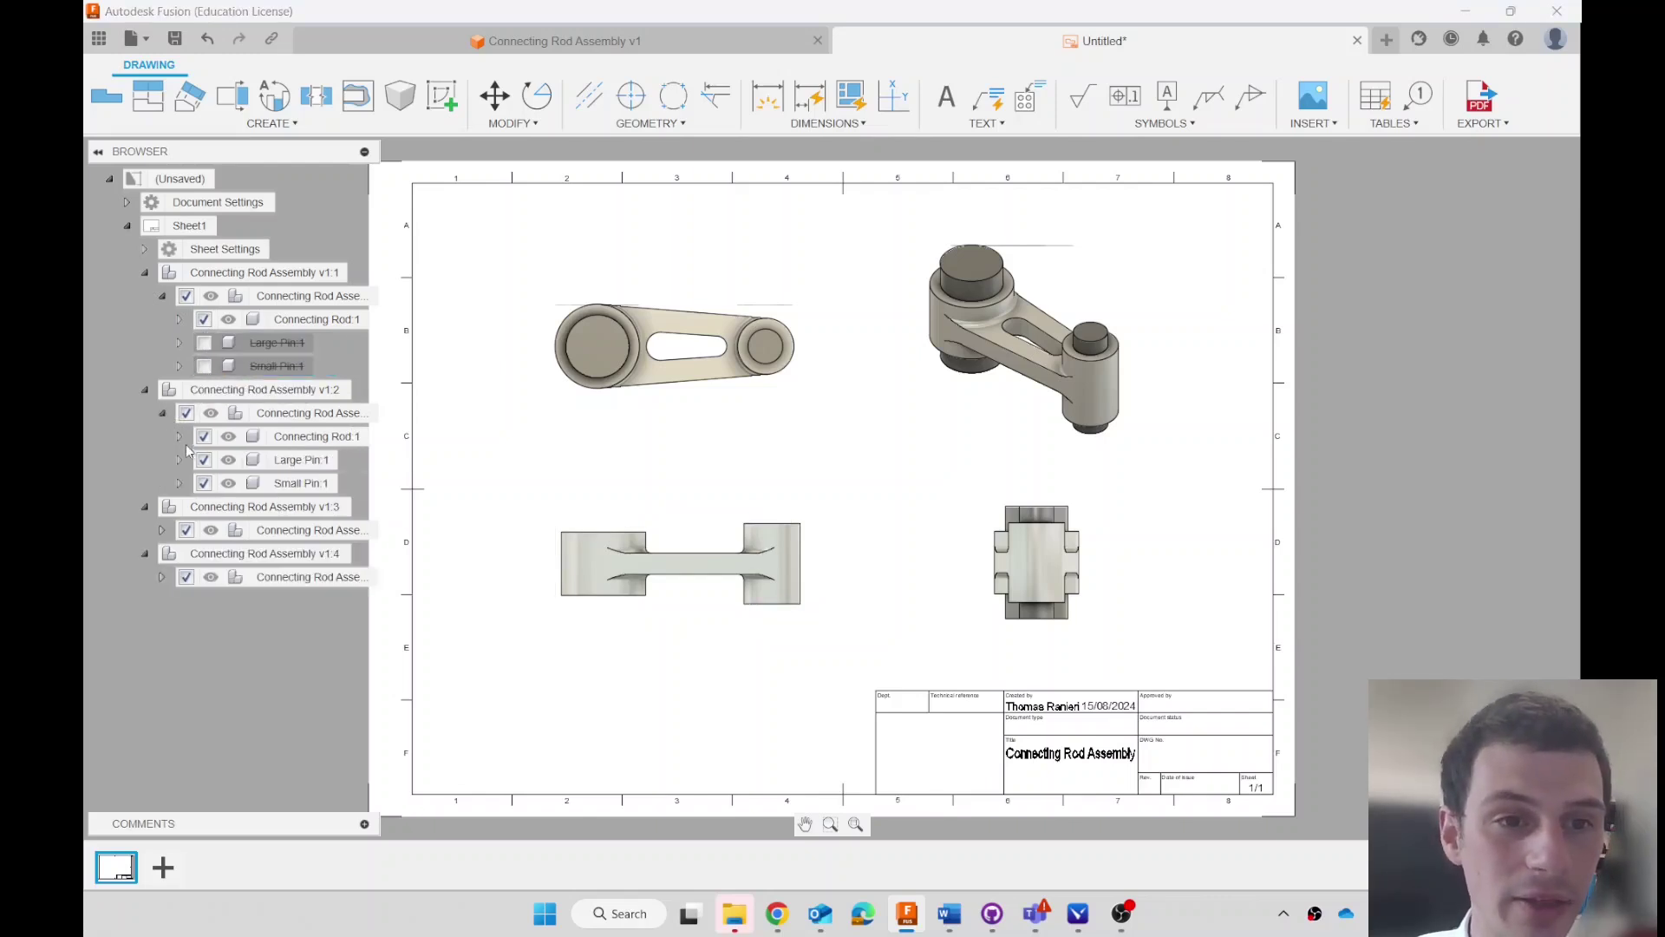
click(204, 459)
click(204, 483)
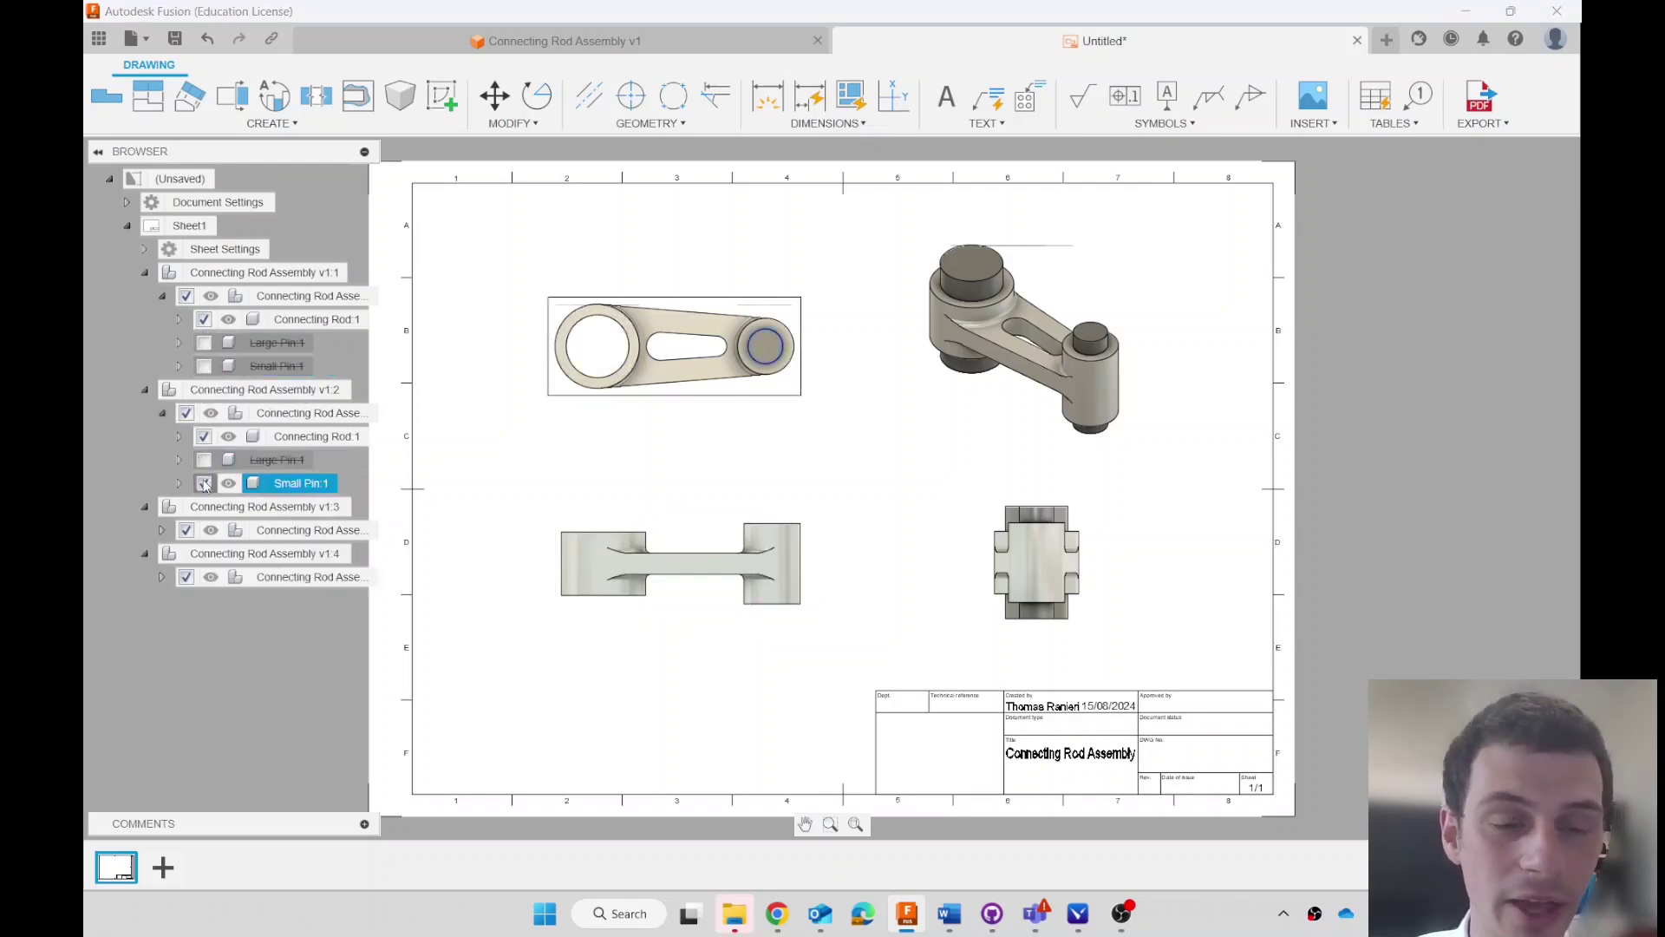
- Exclude the large pin and small pin from the right and isometric views, leaving only the connecting rod
click(162, 530)
click(203, 578)
click(204, 600)
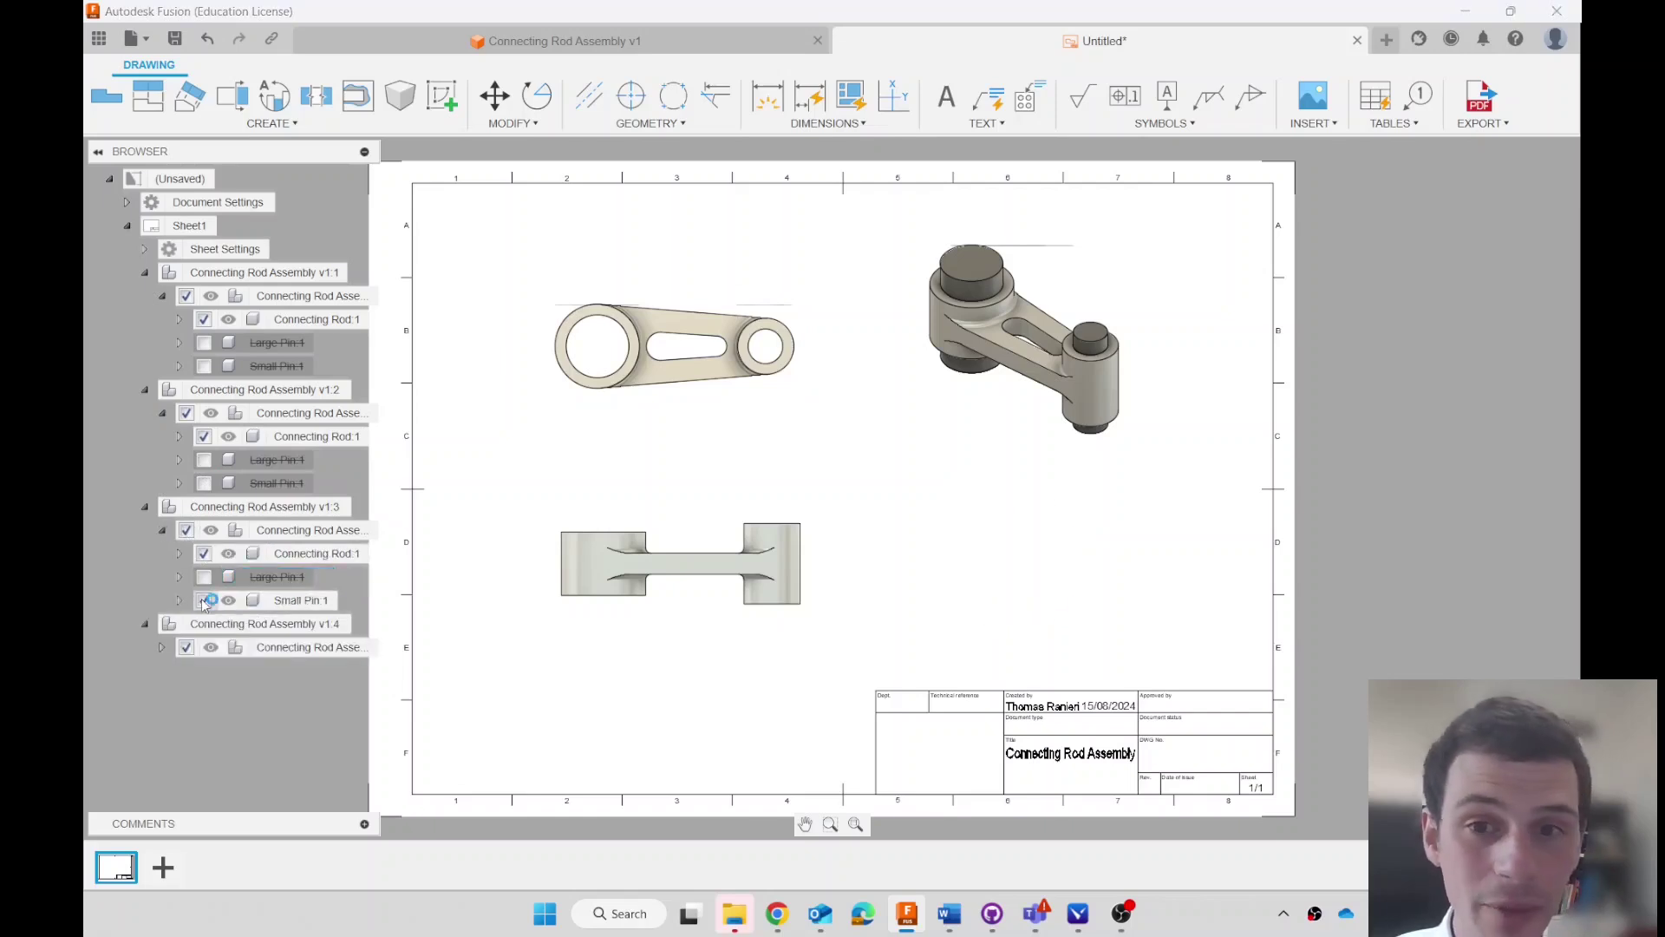
click(163, 647)
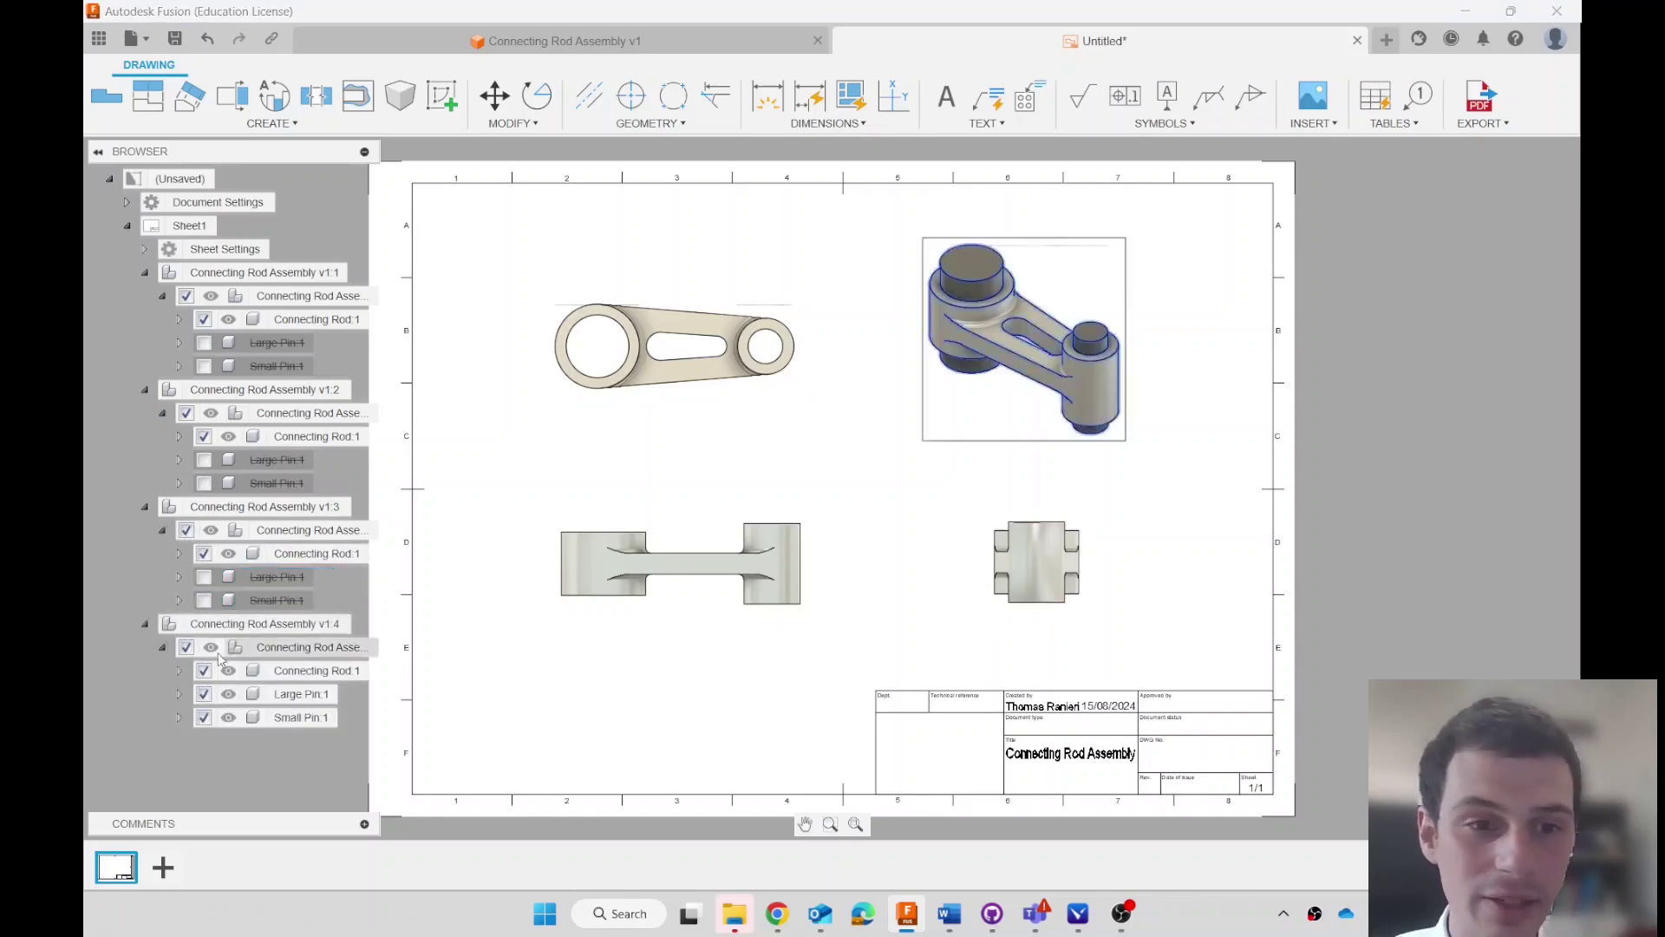
click(204, 694)
click(204, 717)
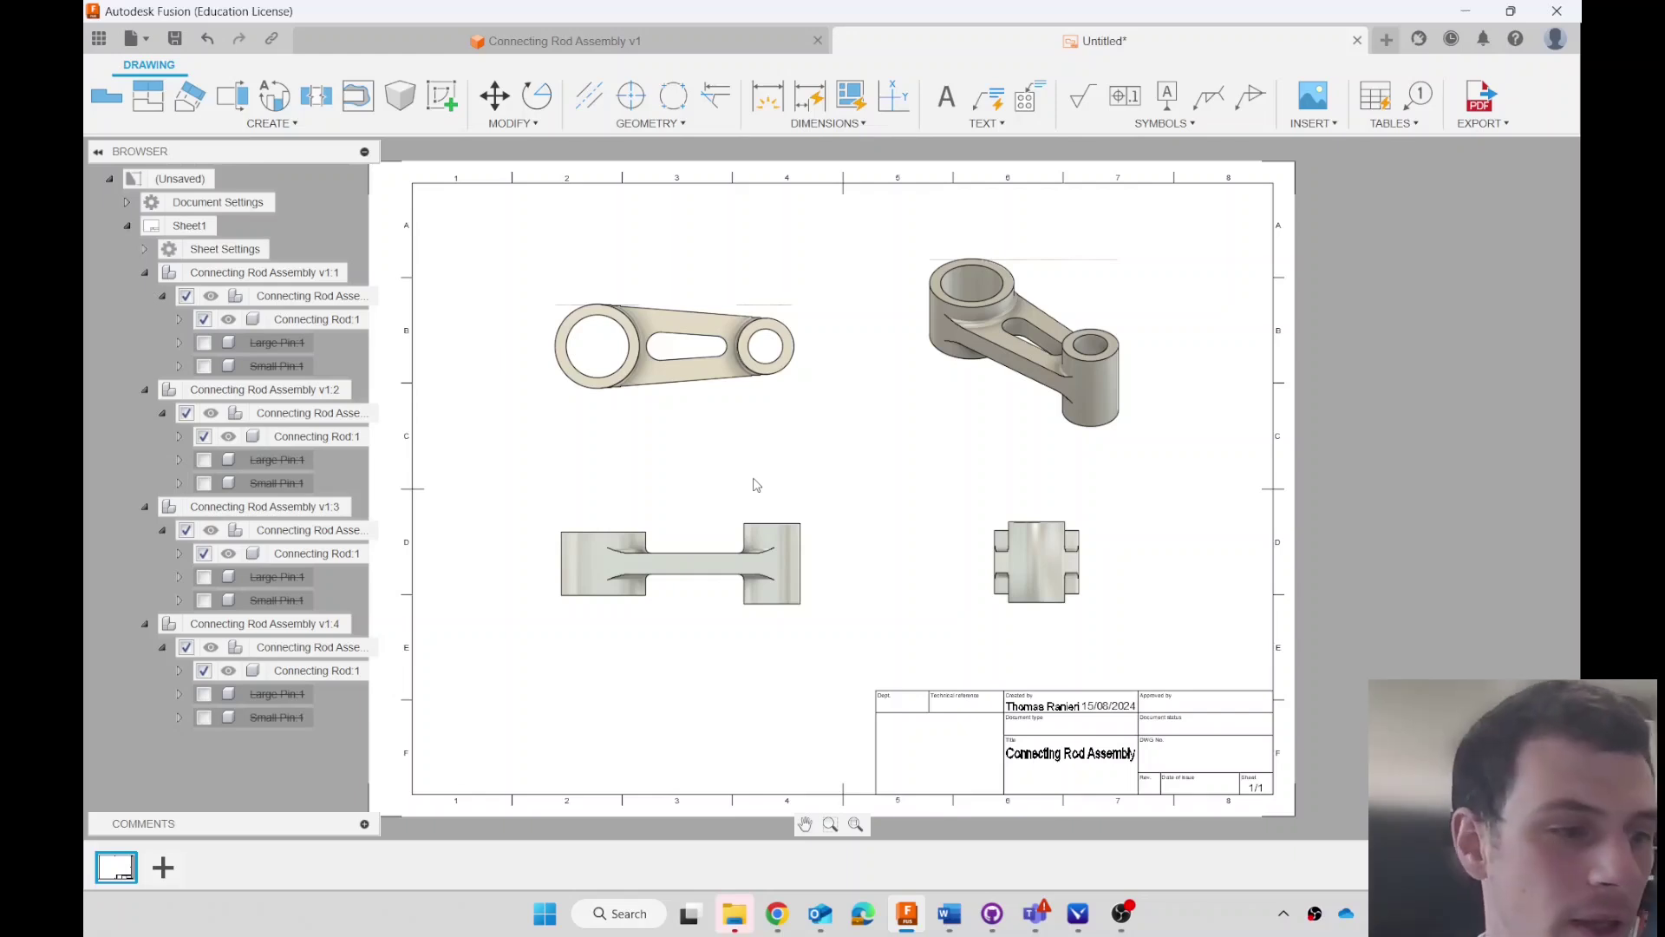
- Add center marks to the large and small bores of the connecting rod in the top view
scroll(612, 340, up, 5)
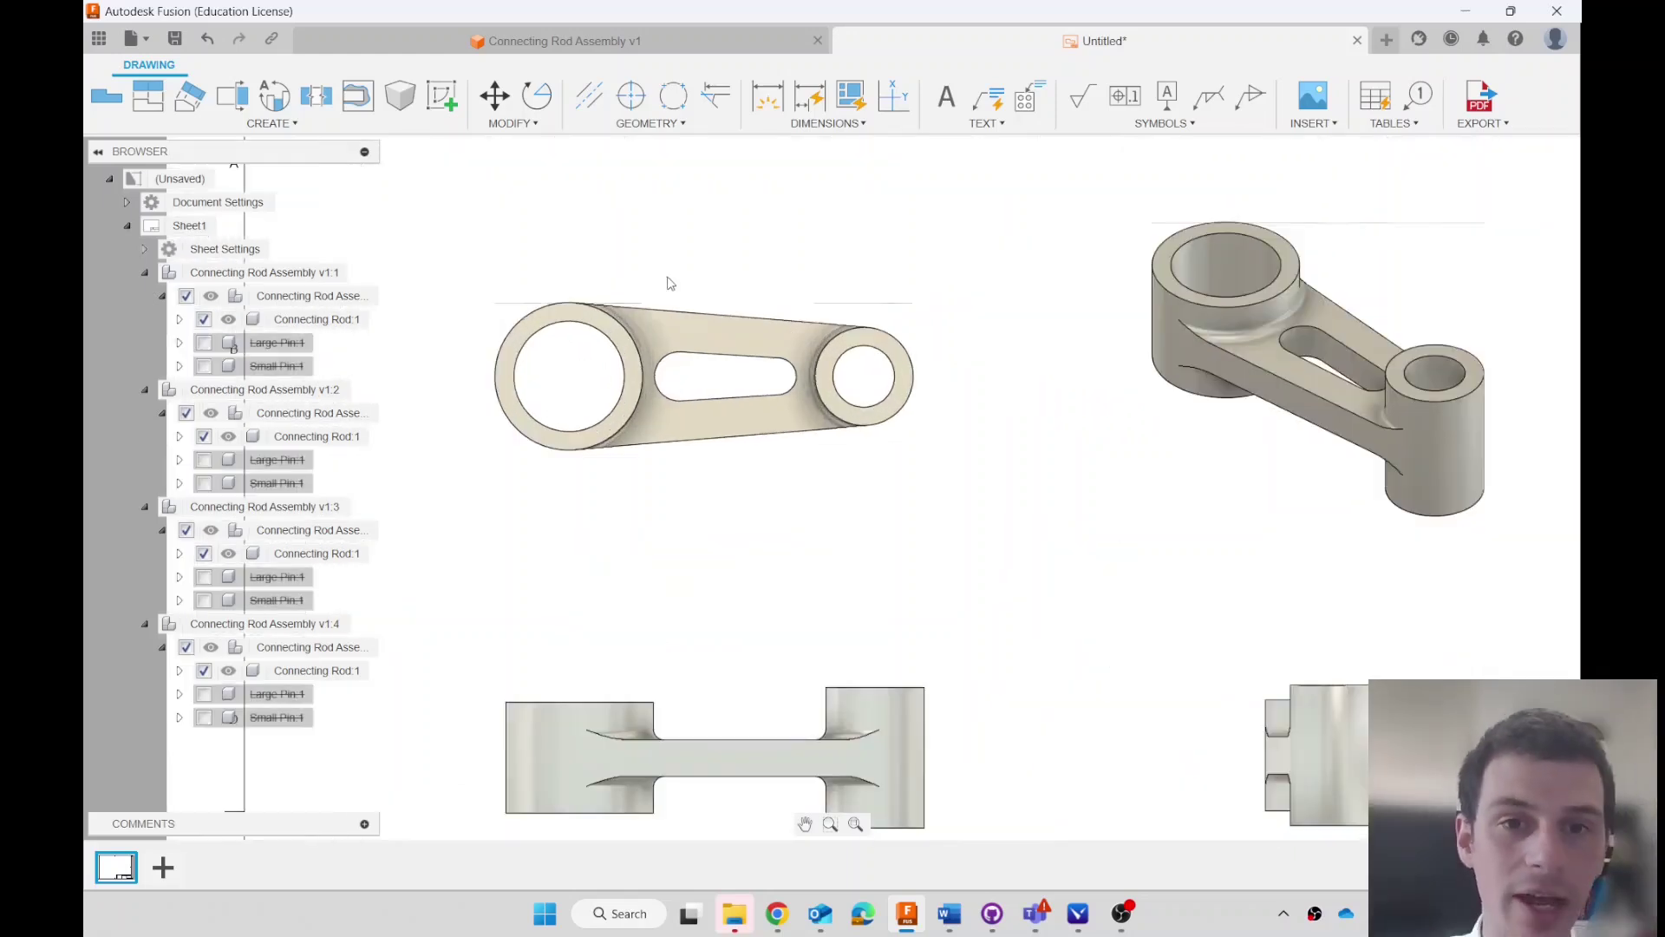
scroll(635, 359, up, 3)
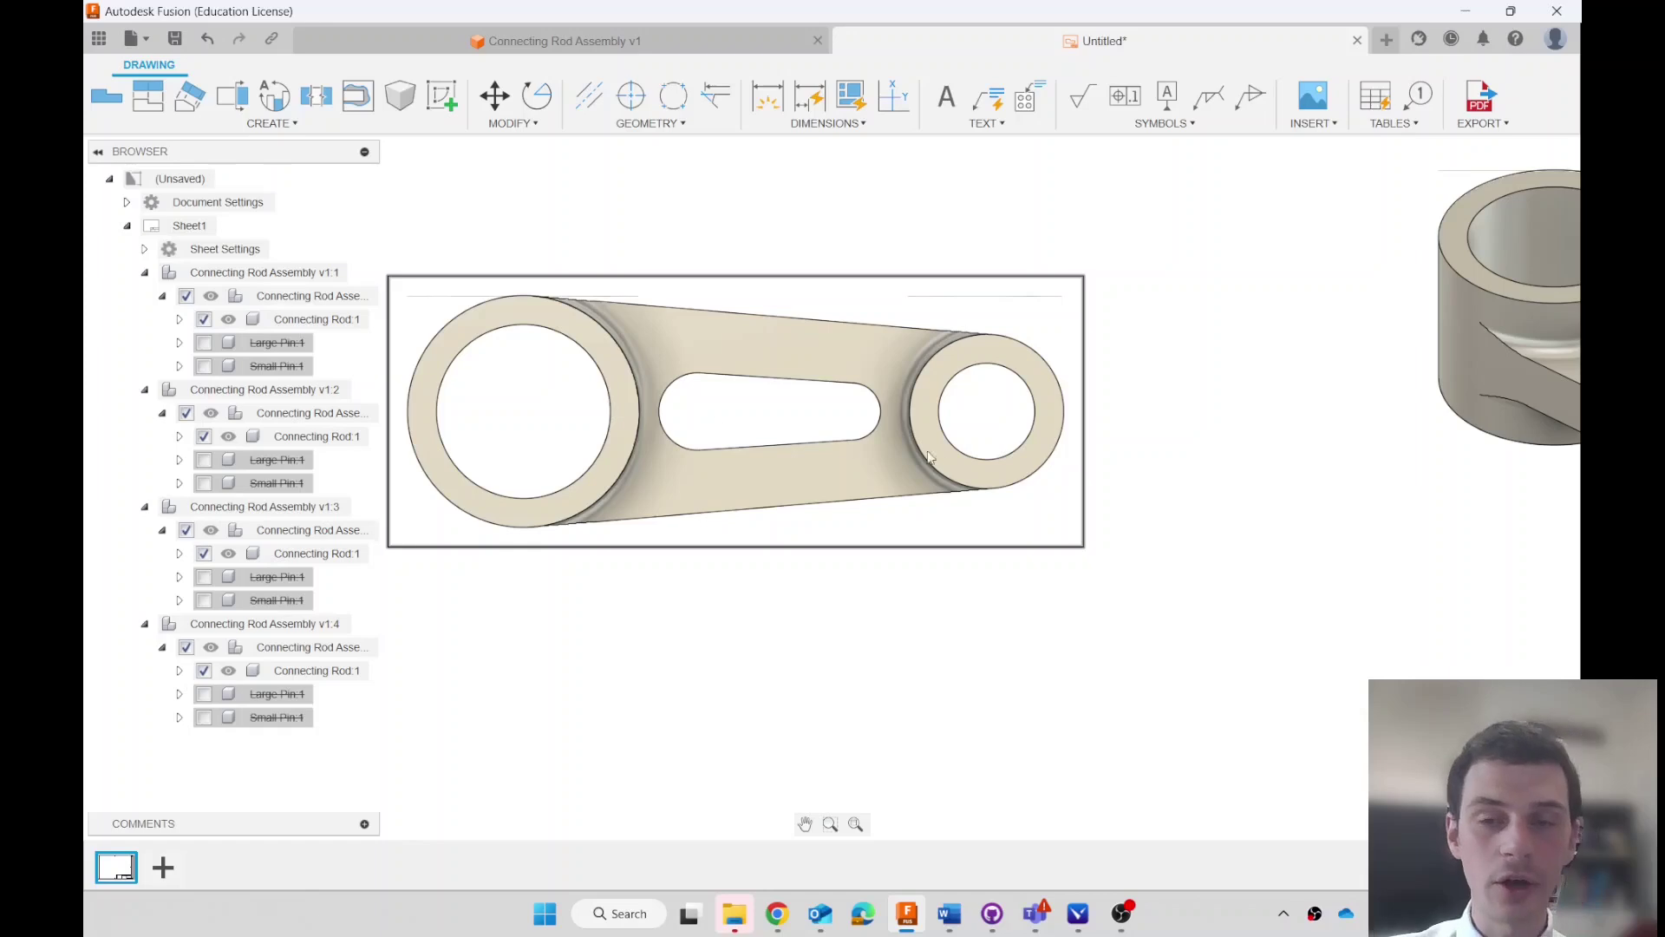
middle_drag(928, 457, 976, 480)
scroll(962, 468, down, 1)
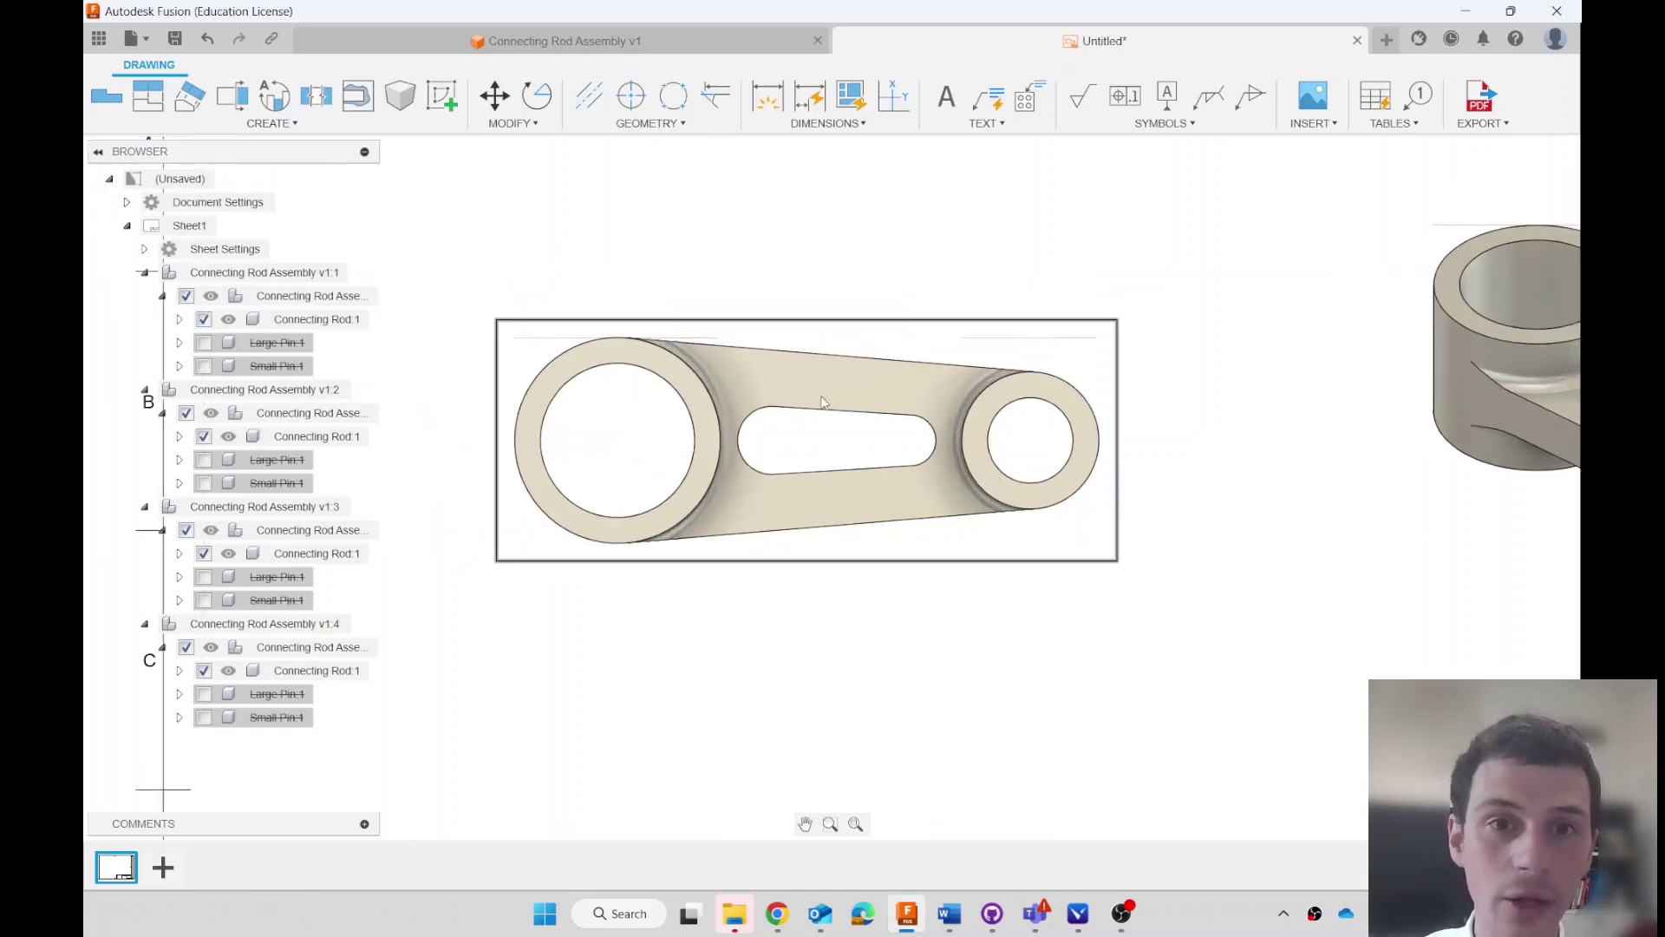
click(636, 103)
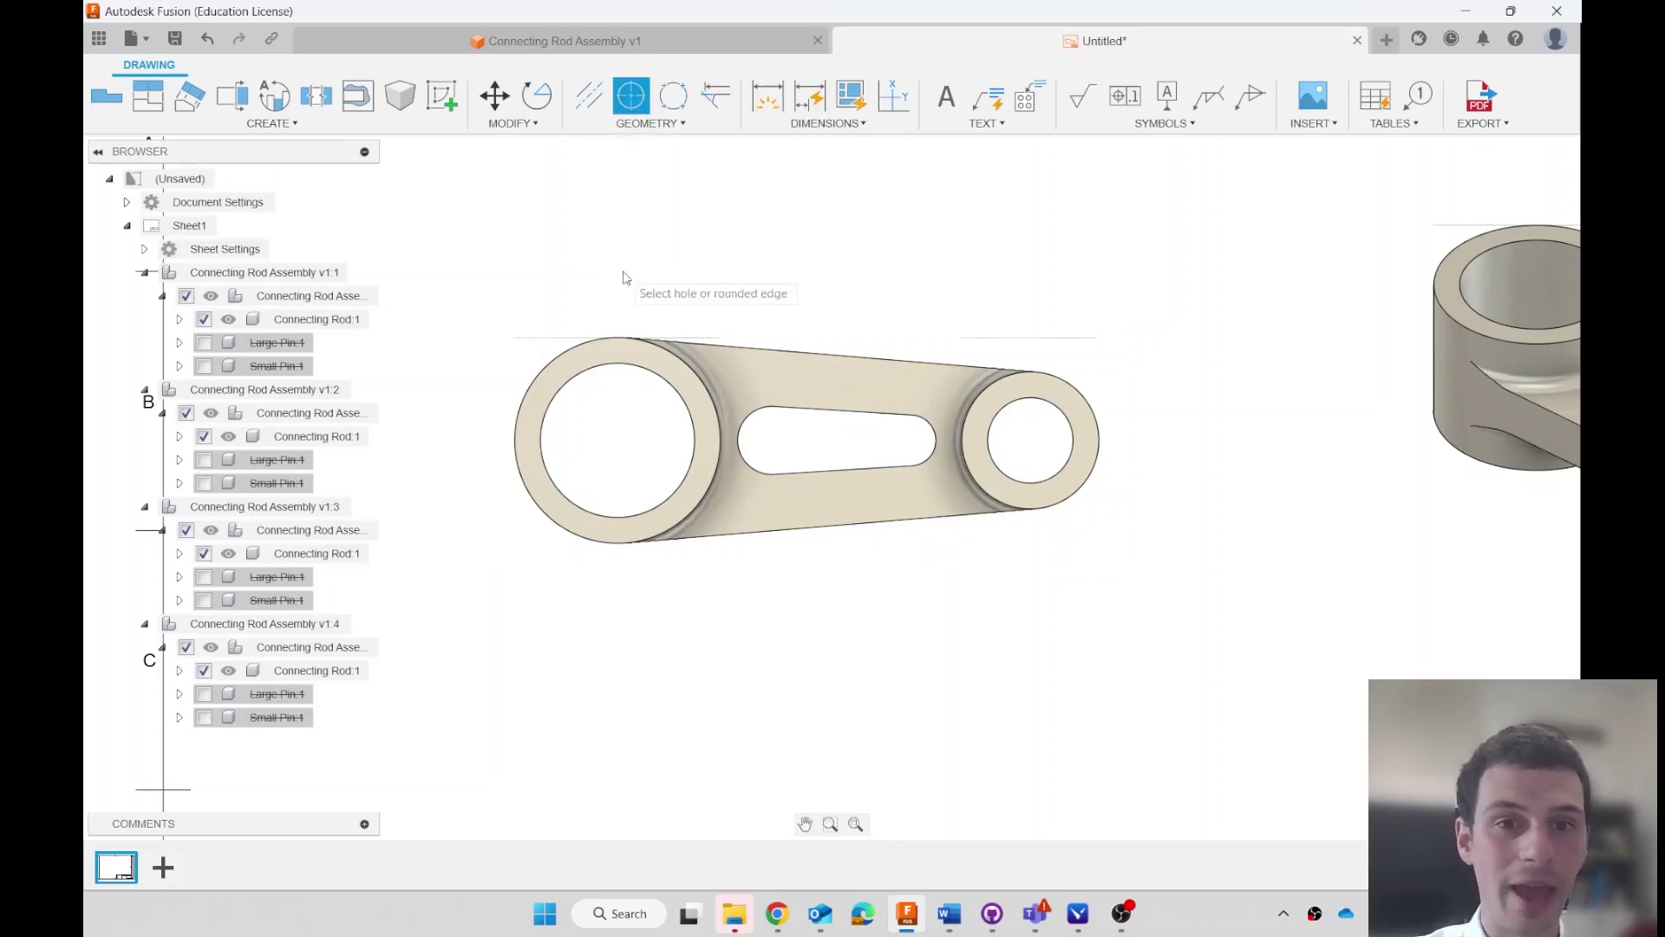
click(636, 368)
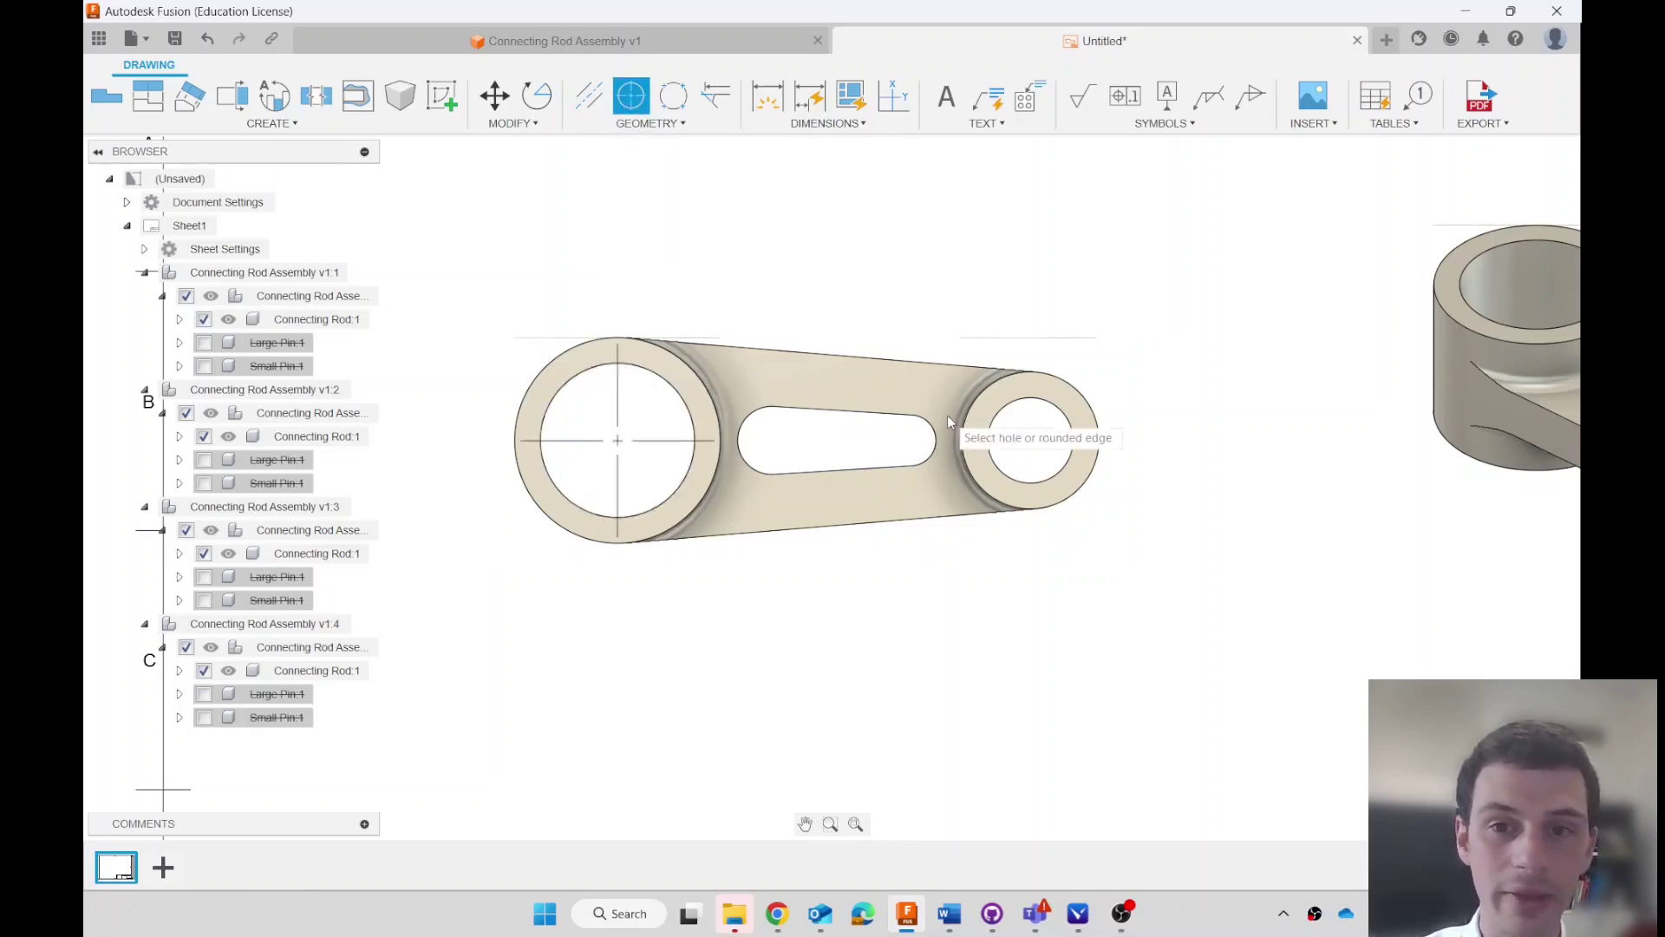
click(1005, 414)
scroll(1024, 422, down, 2)
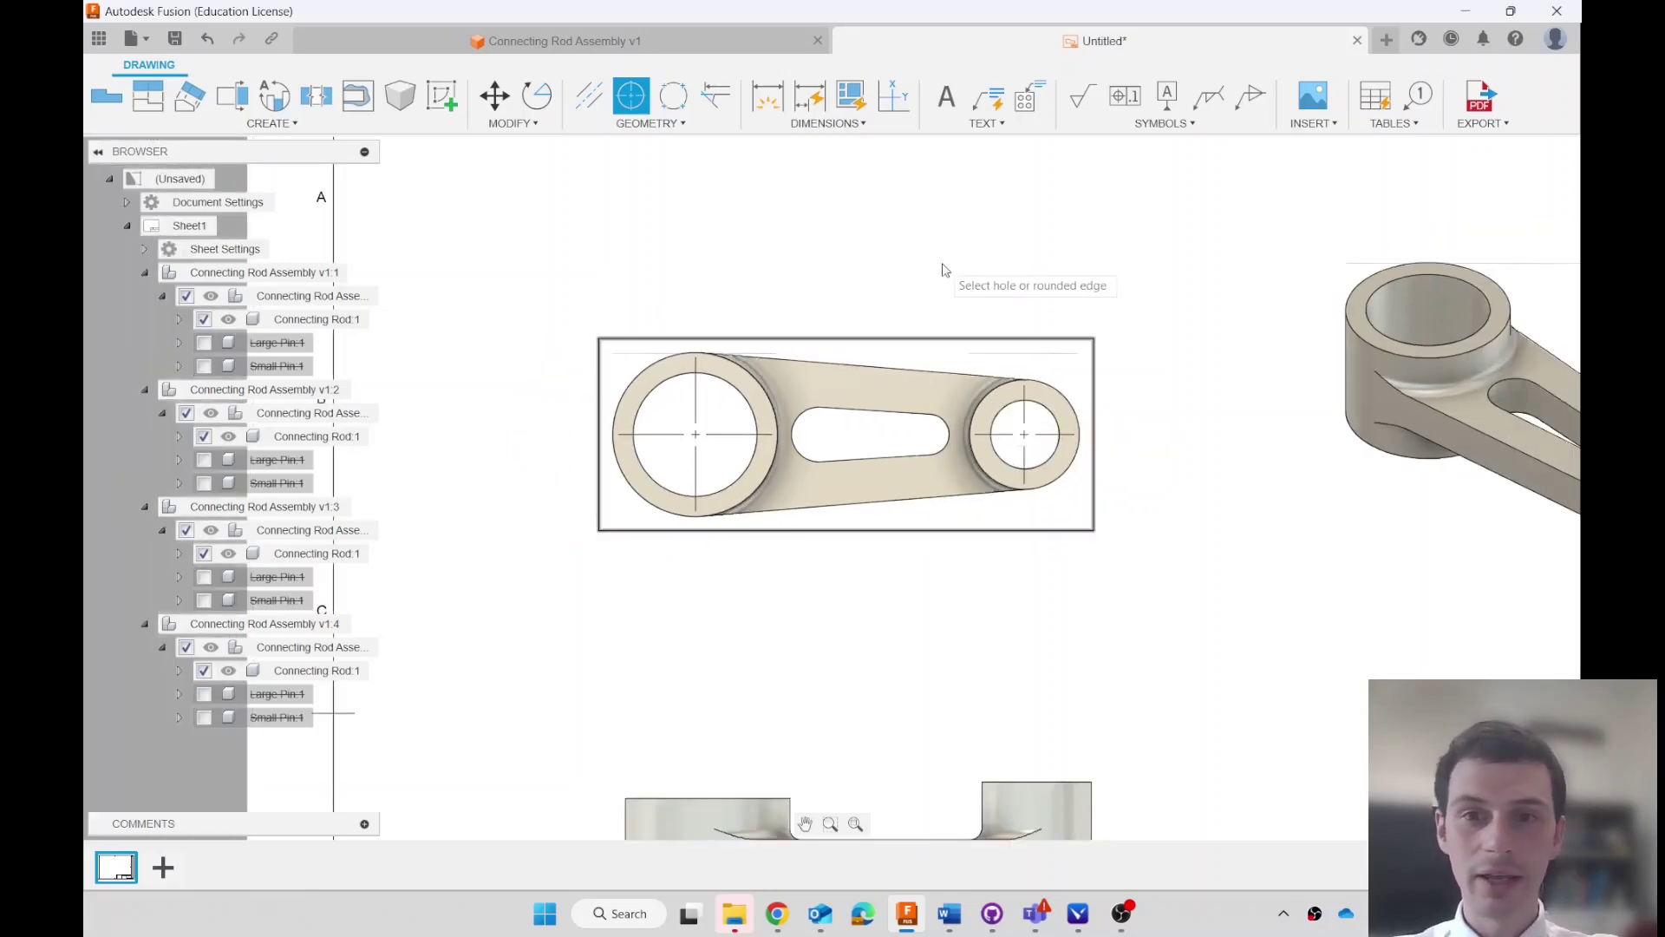
key(Escape)
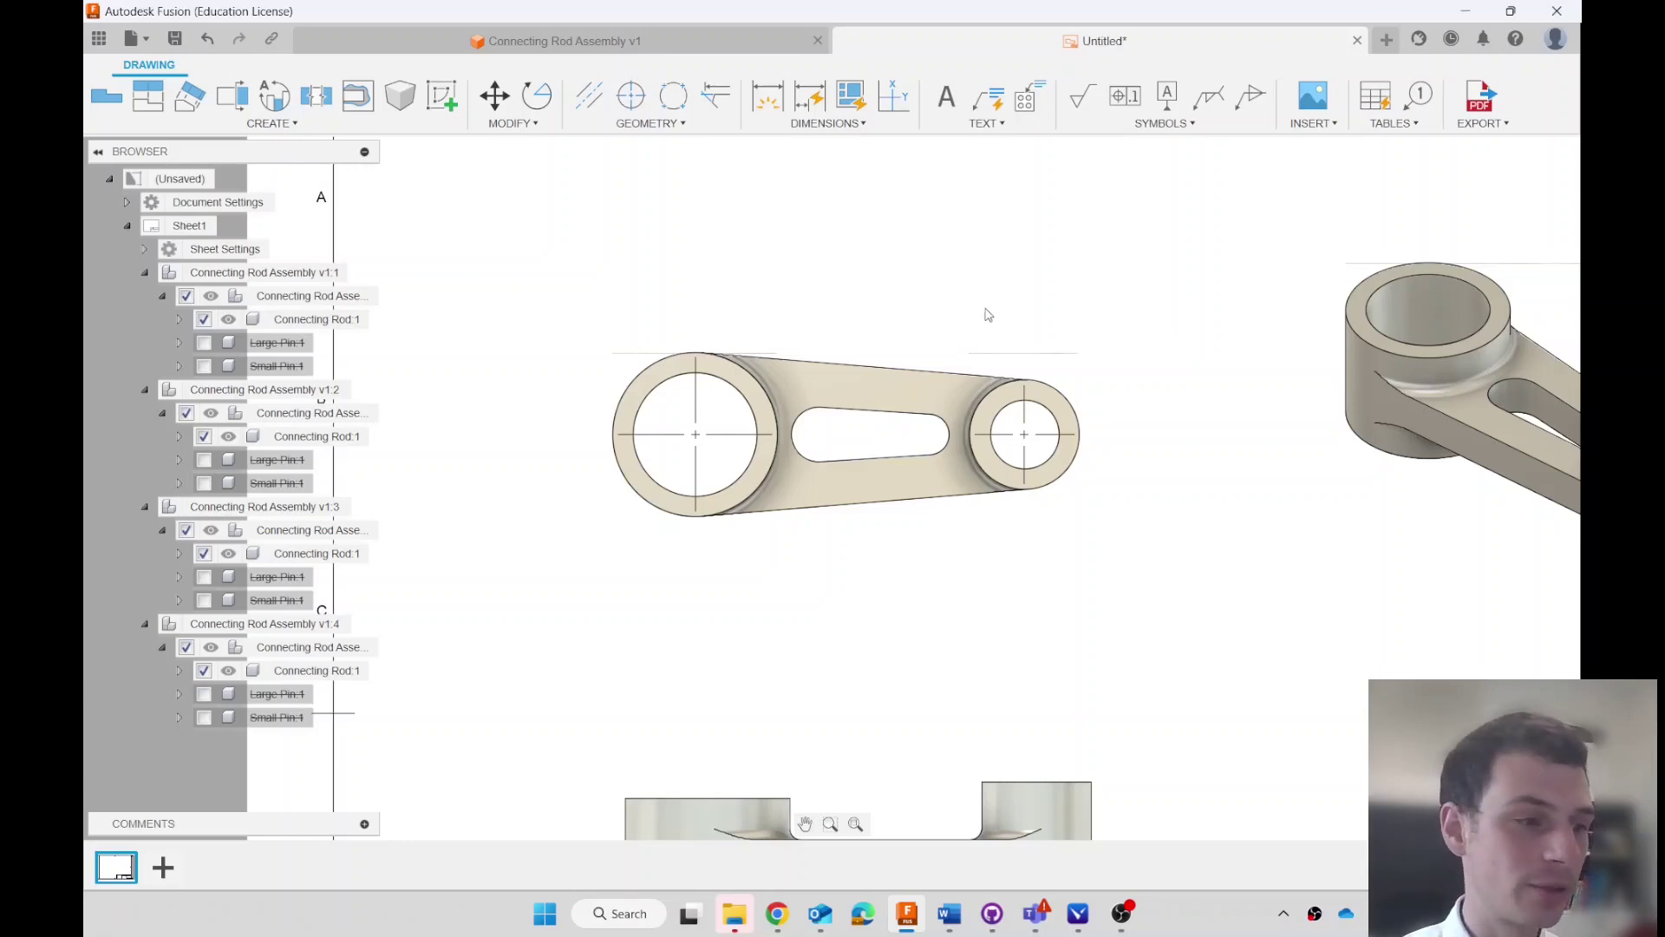
- Dimension the horizontal distance between the two bore centers in the top view, placing the dimension above the rod
scroll(954, 286, down, 1)
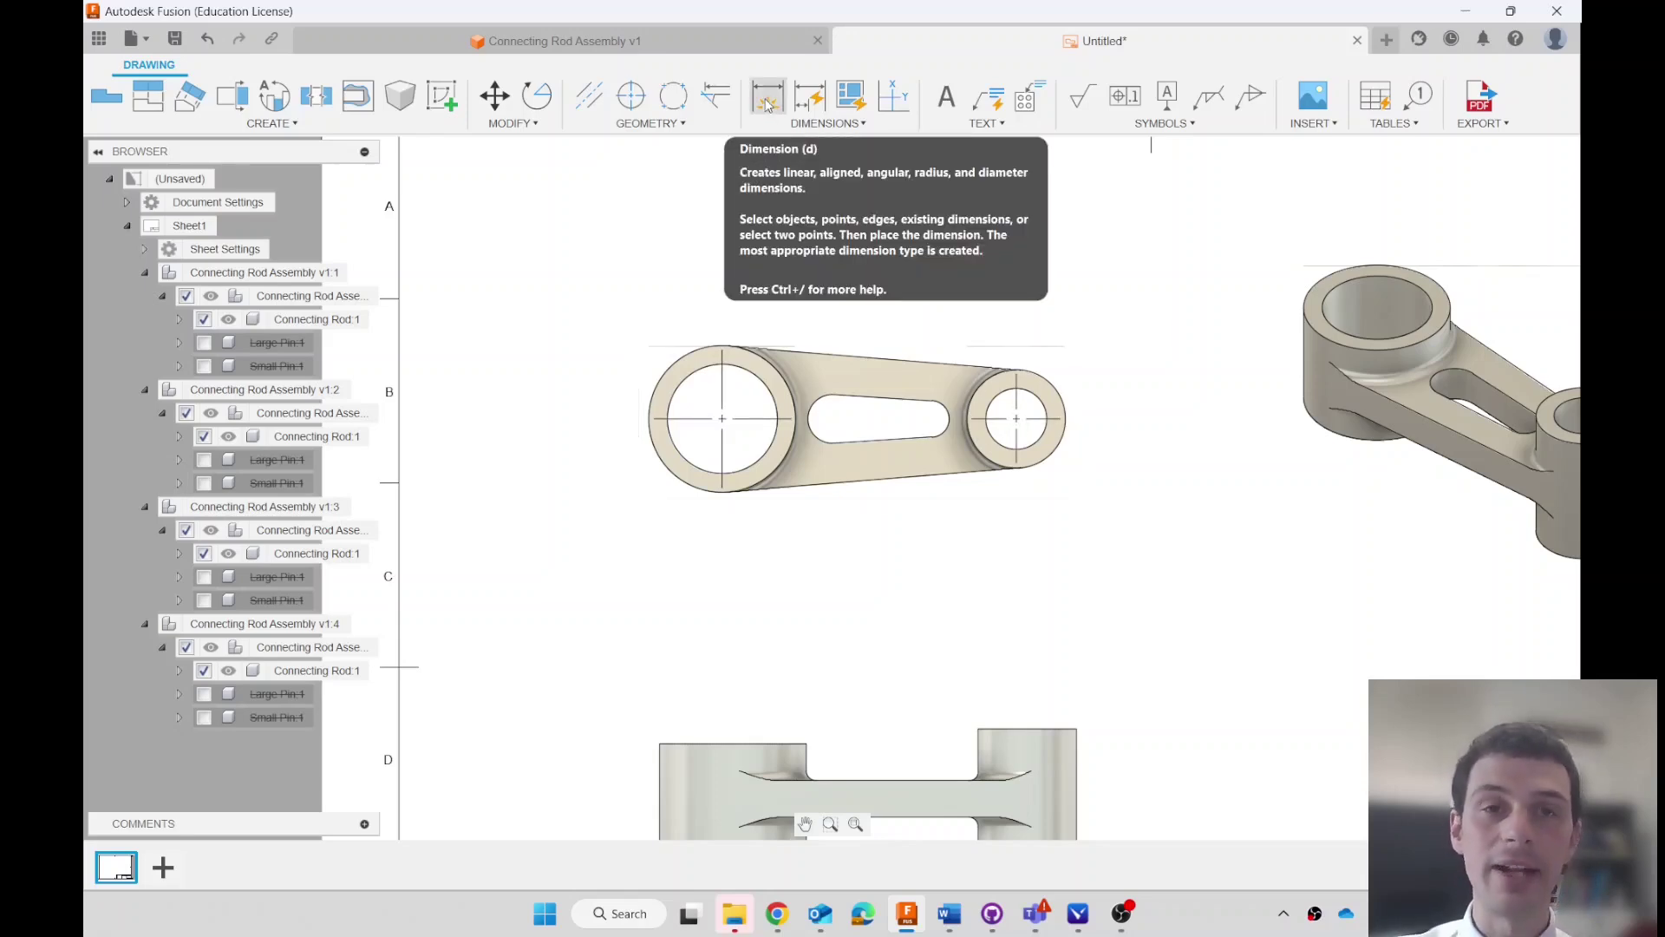
click(807, 124)
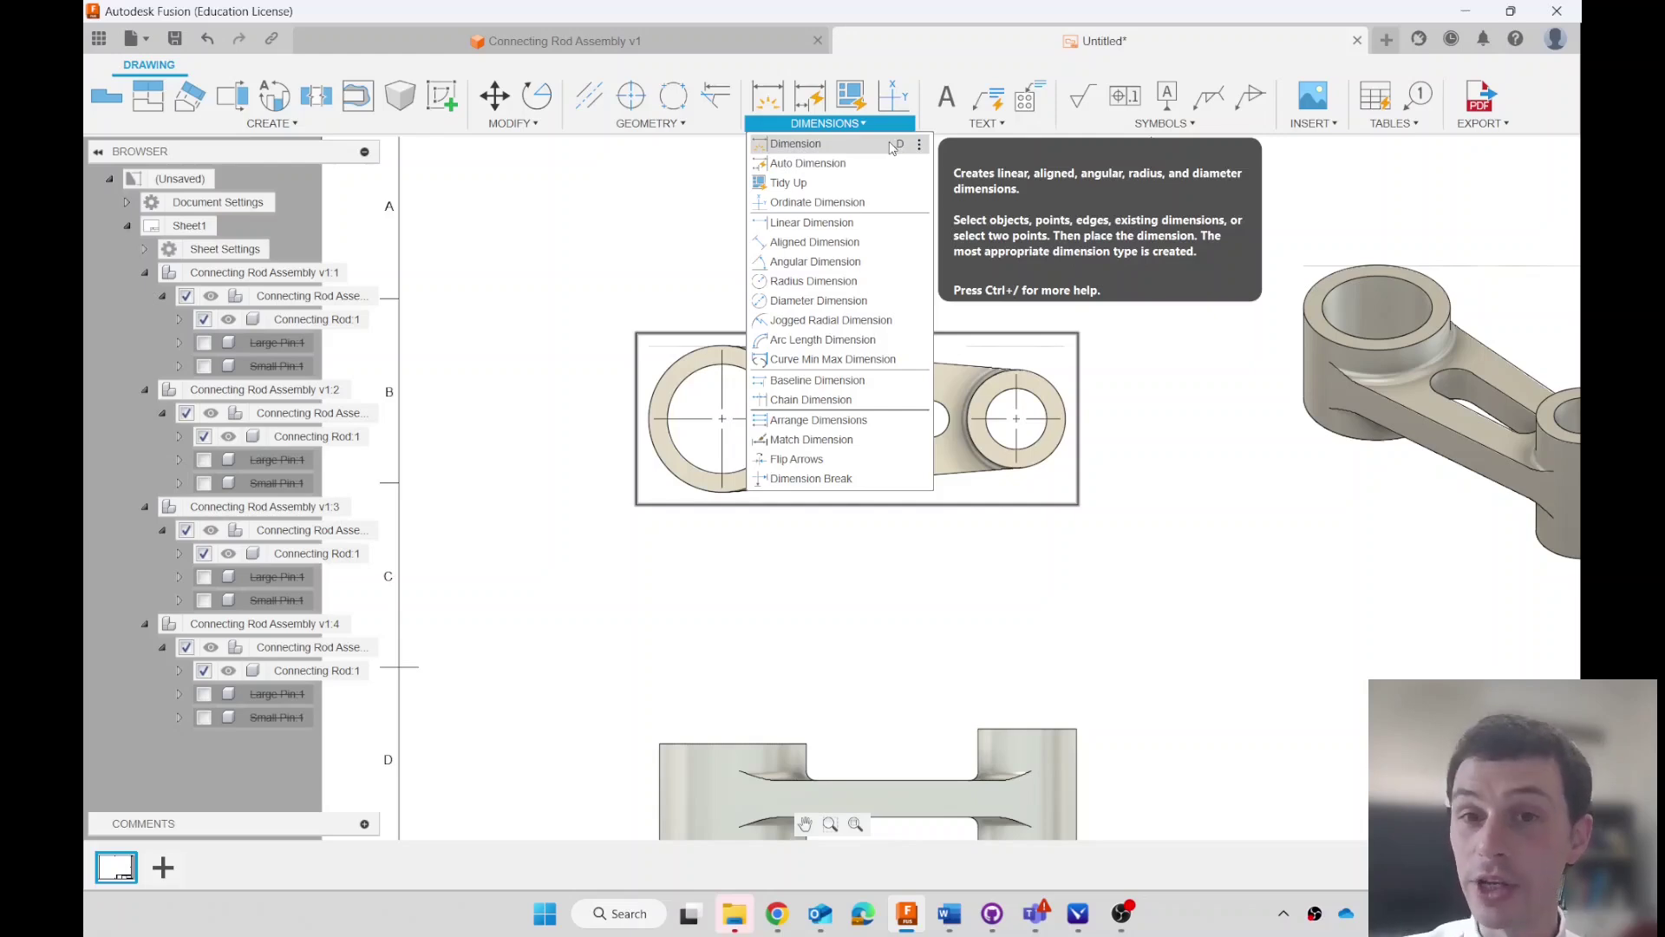
click(824, 144)
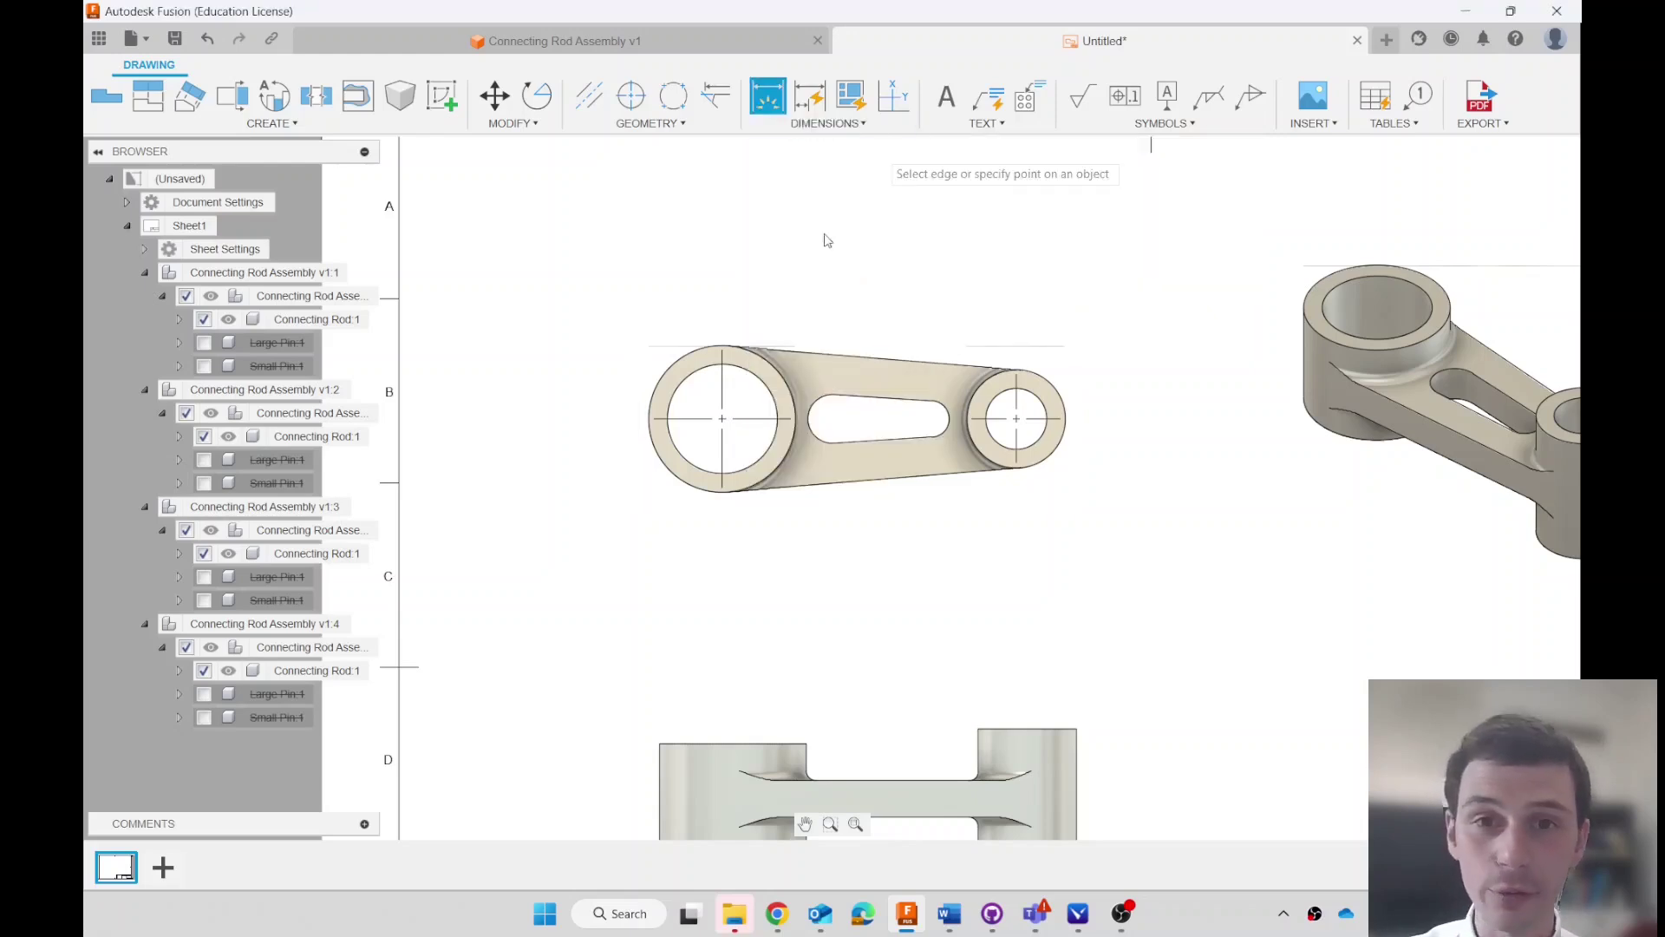
click(722, 419)
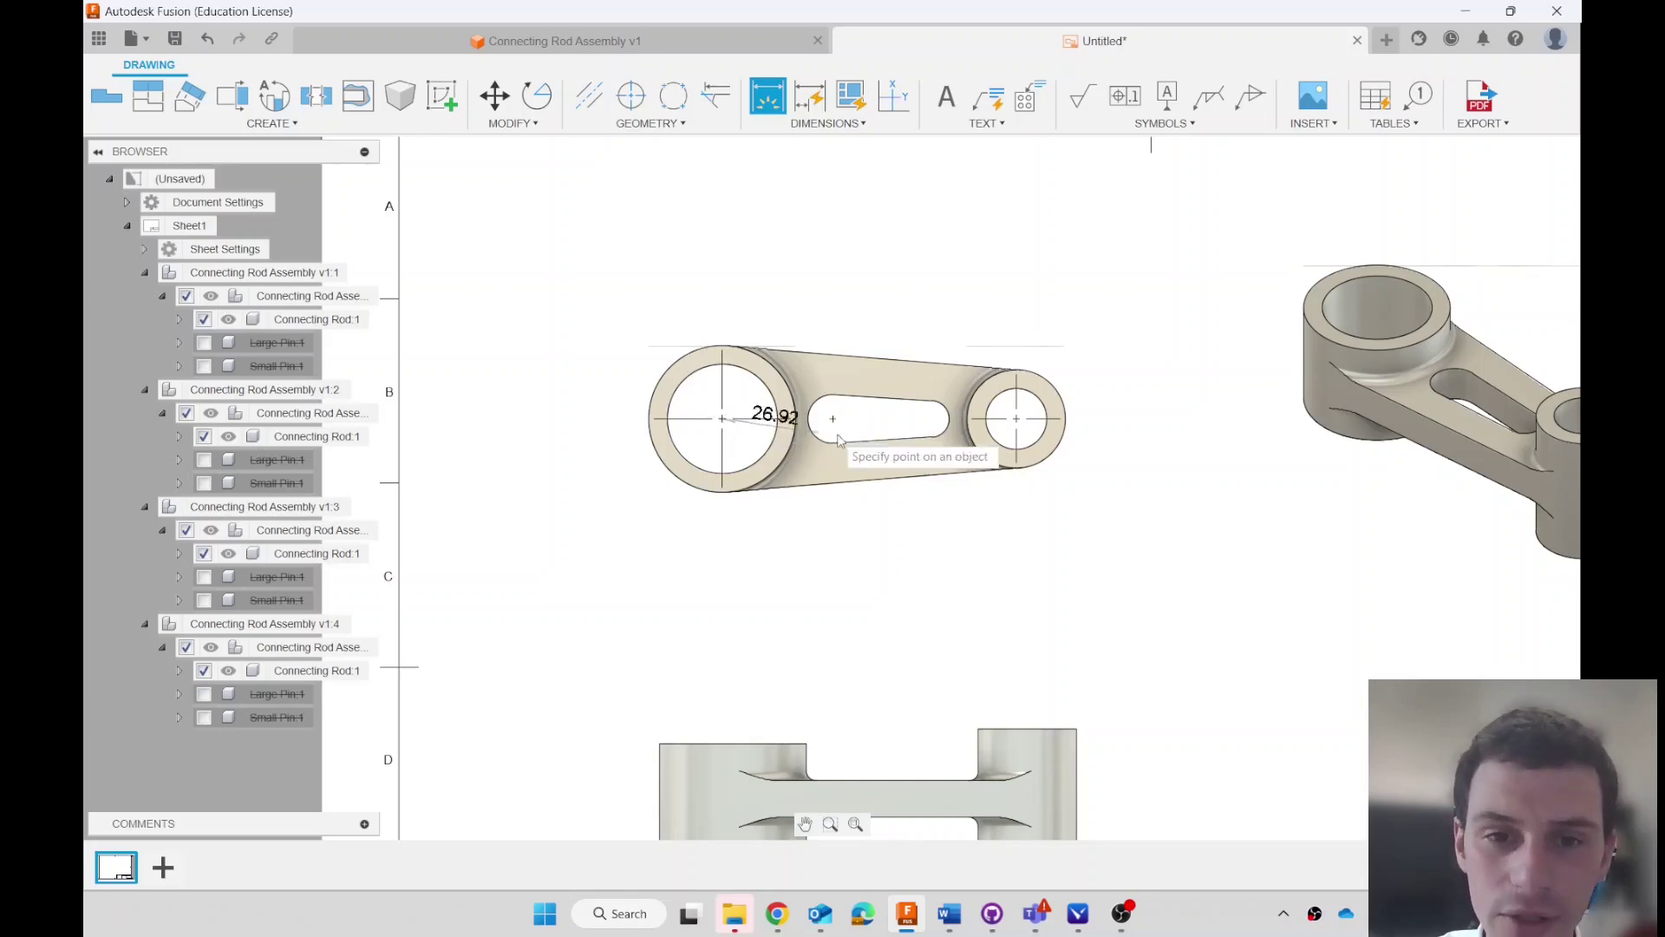
click(1019, 420)
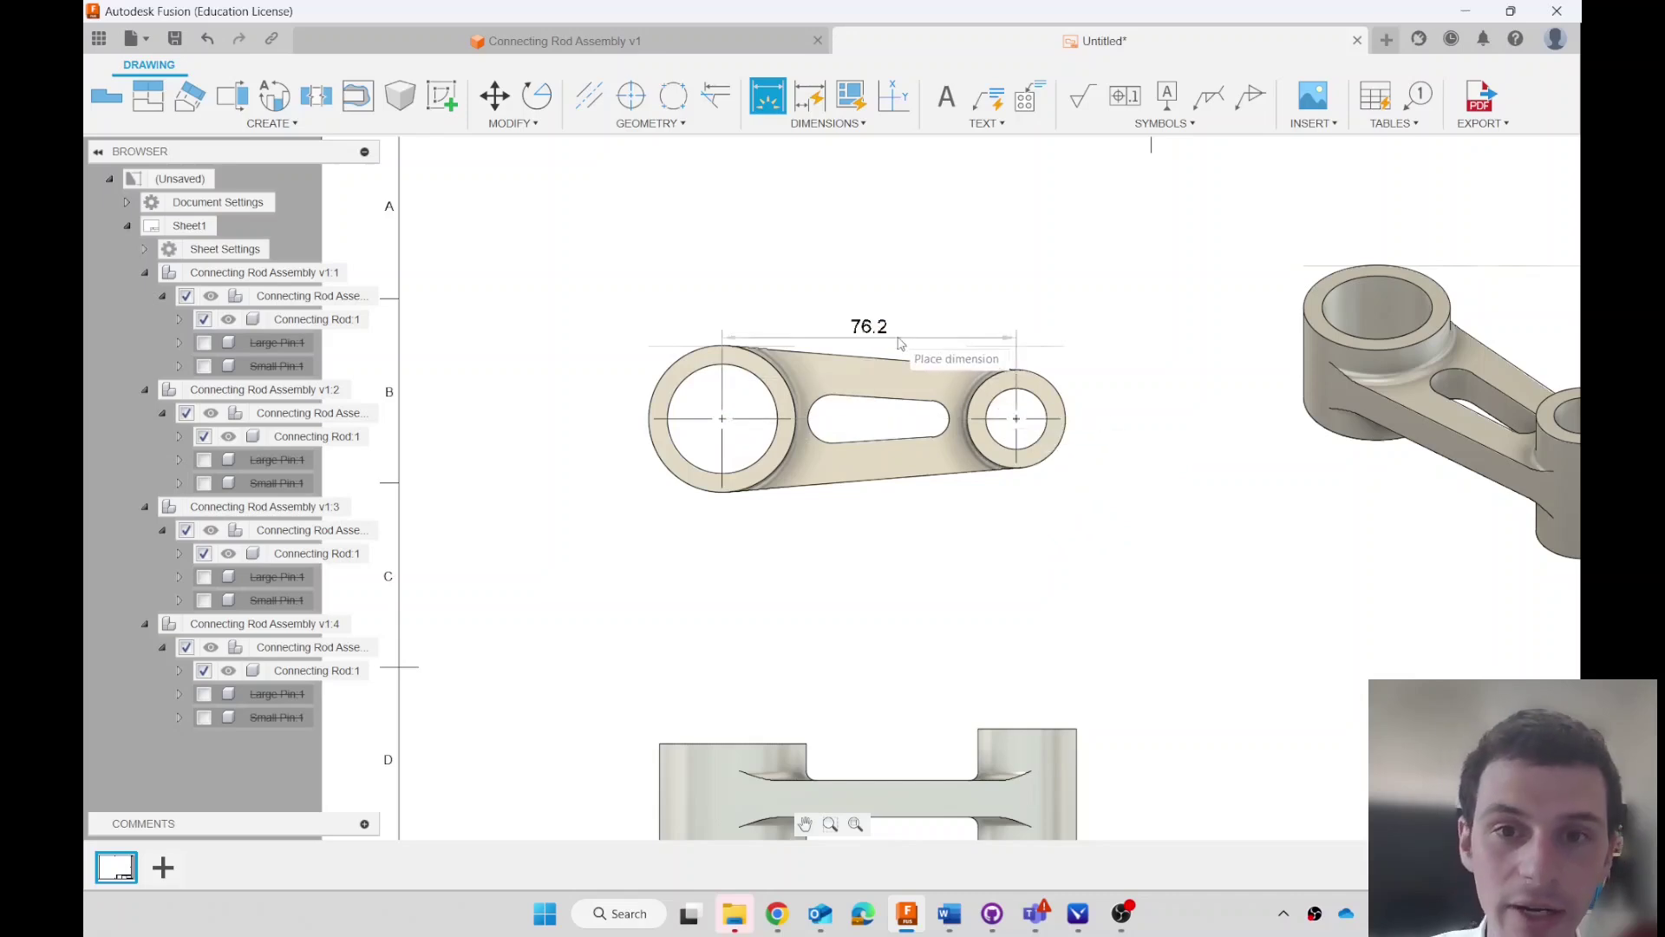
click(869, 304)
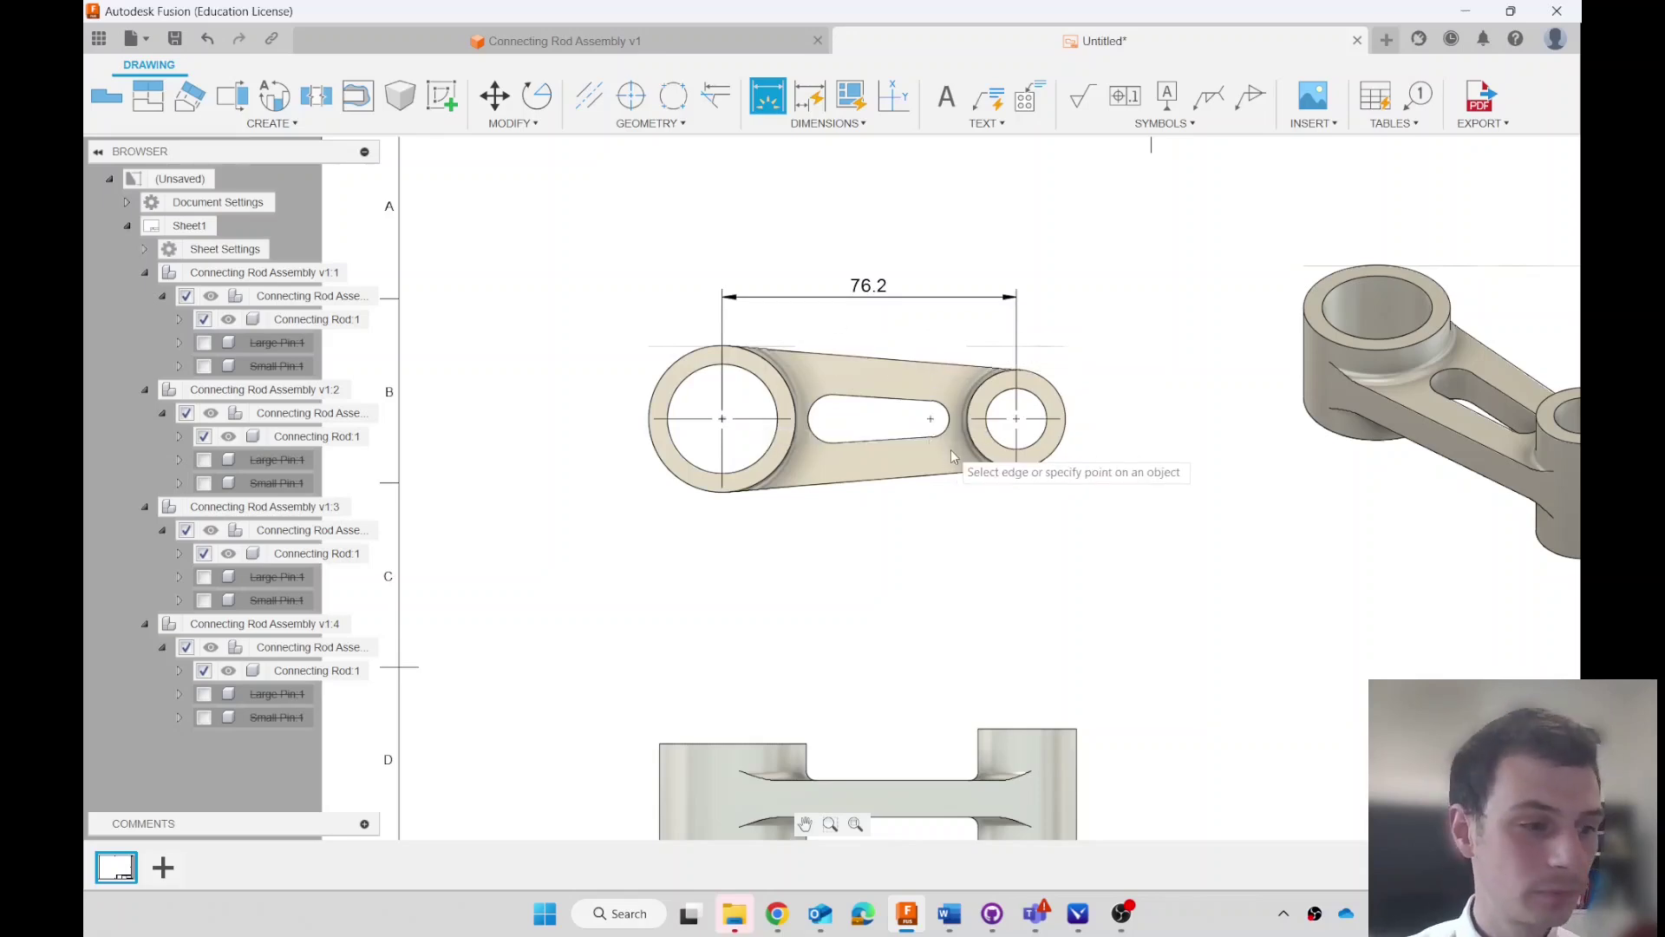
- Dimension the diameters of the large and small bores in the top view, placing the large inside its bore and the small outside the rod
scroll(935, 469, down, 2)
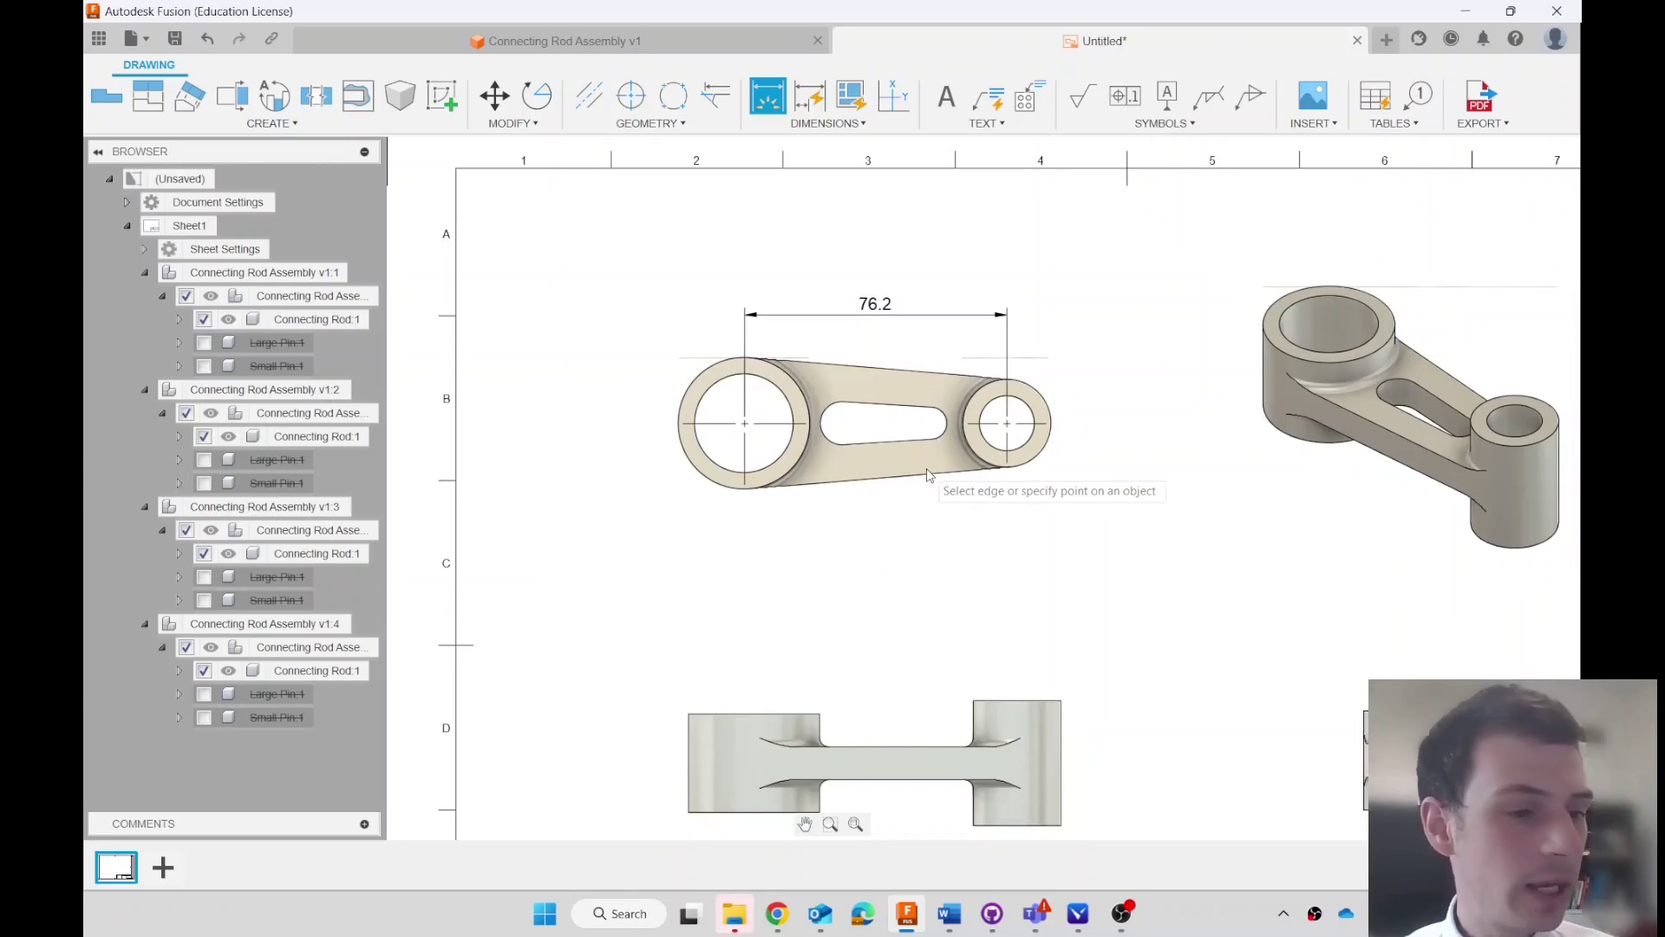
scroll(928, 473, down, 2)
scroll(781, 394, up, 4)
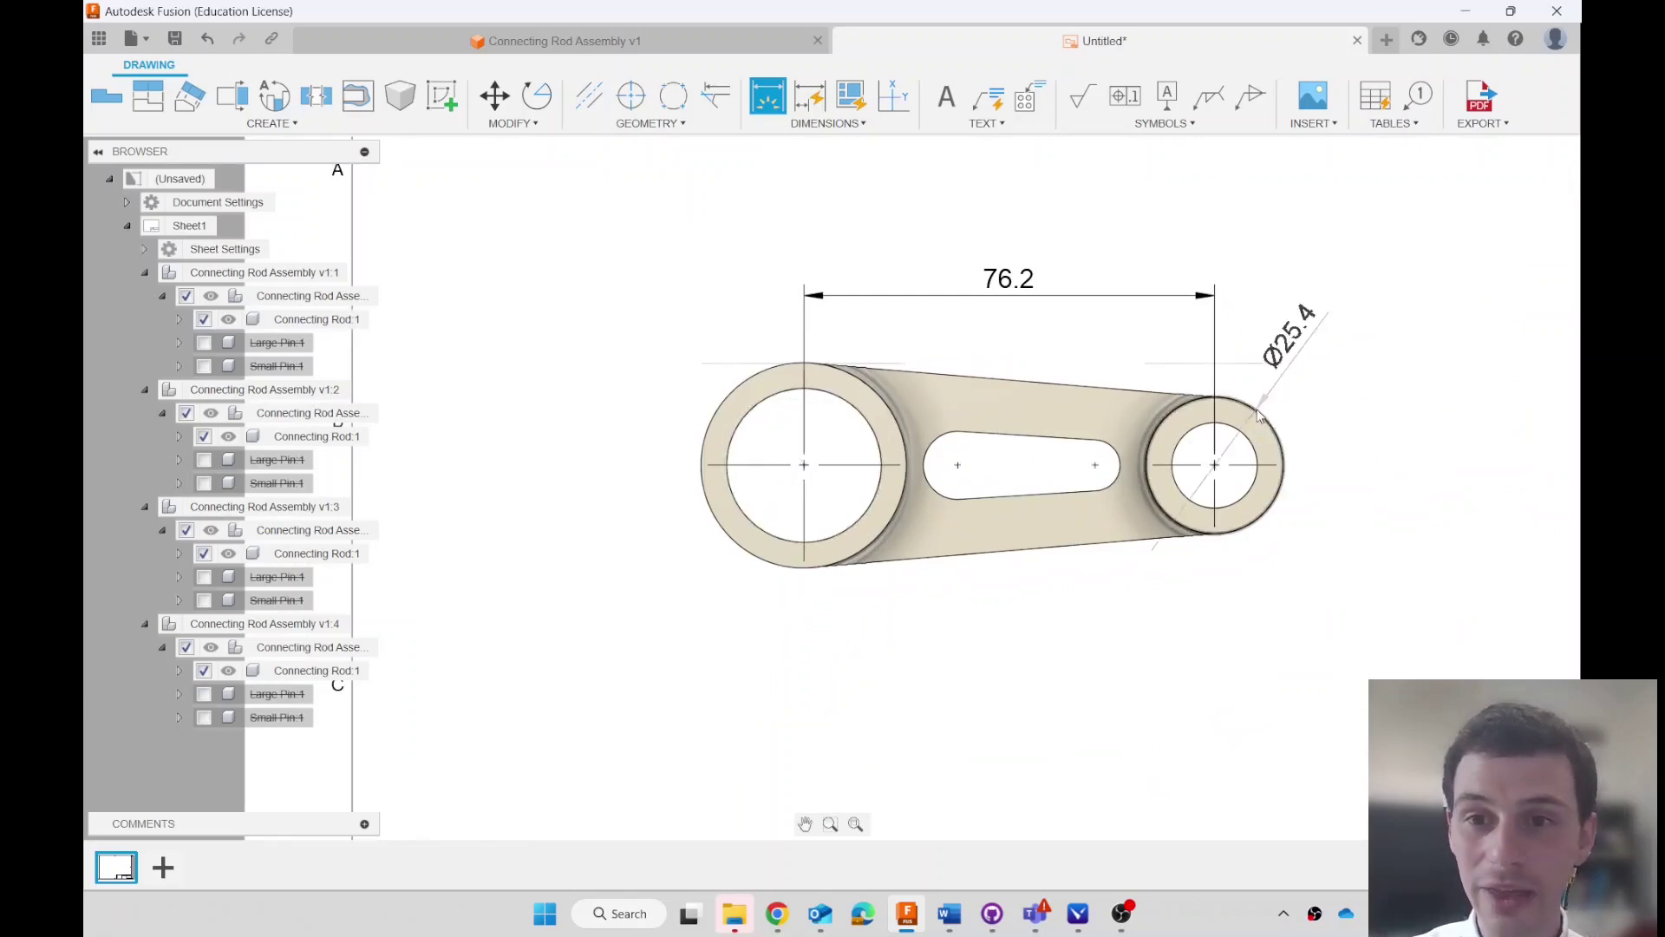
scroll(1249, 434, down, 3)
scroll(1119, 572, up, 2)
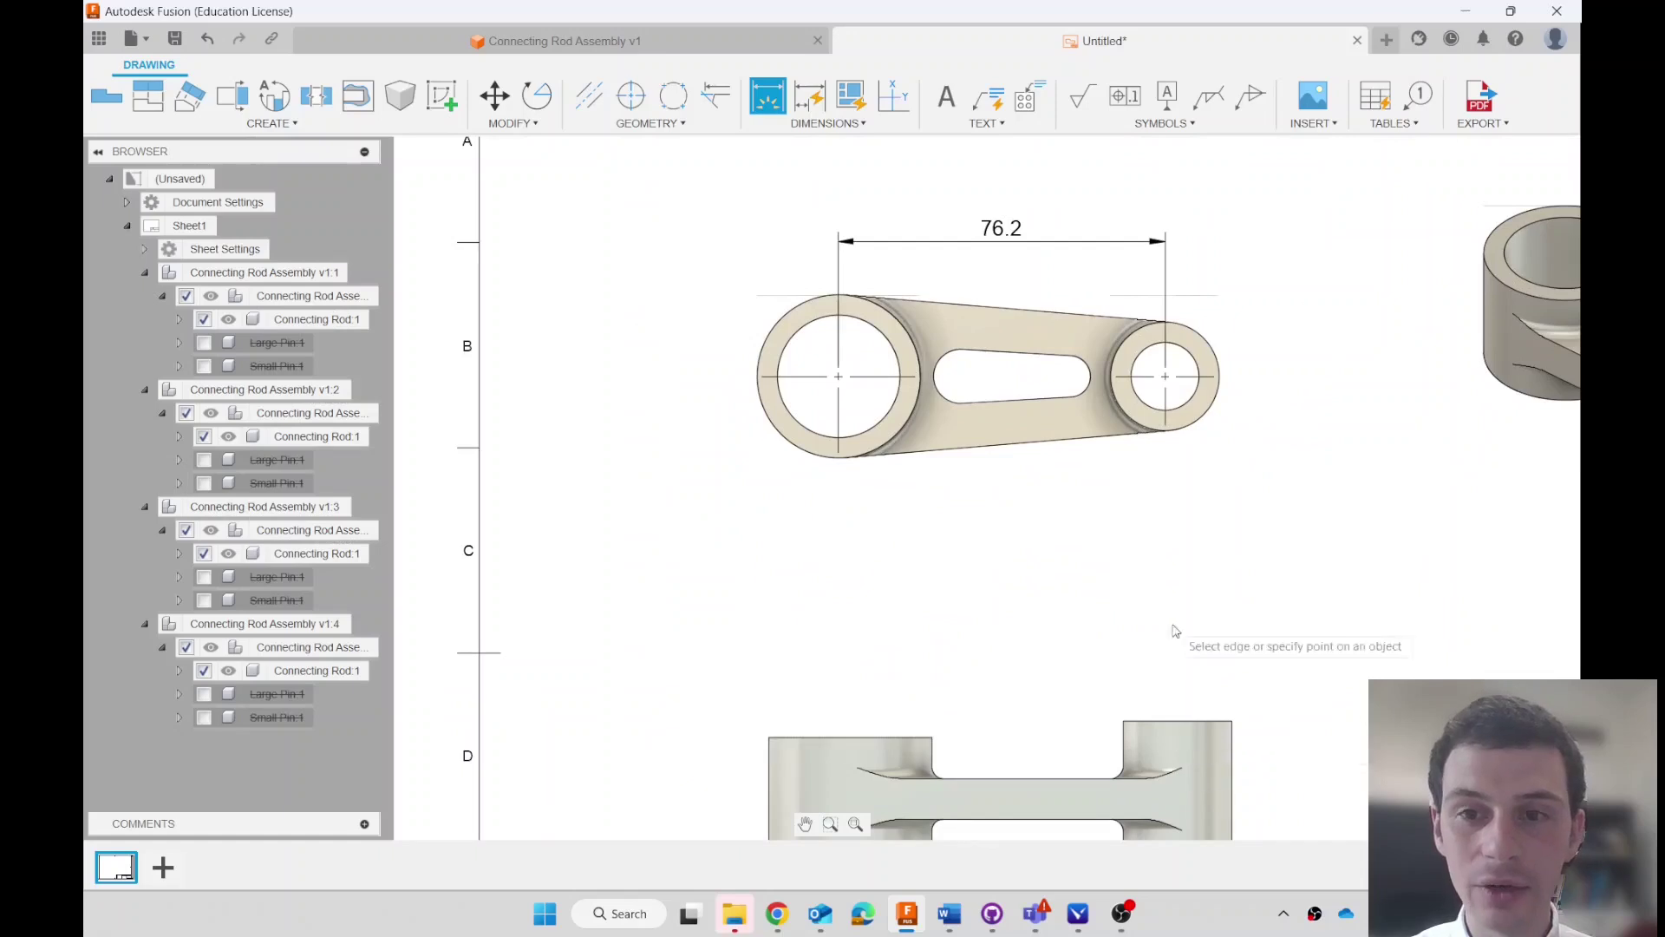
scroll(789, 342, up, 2)
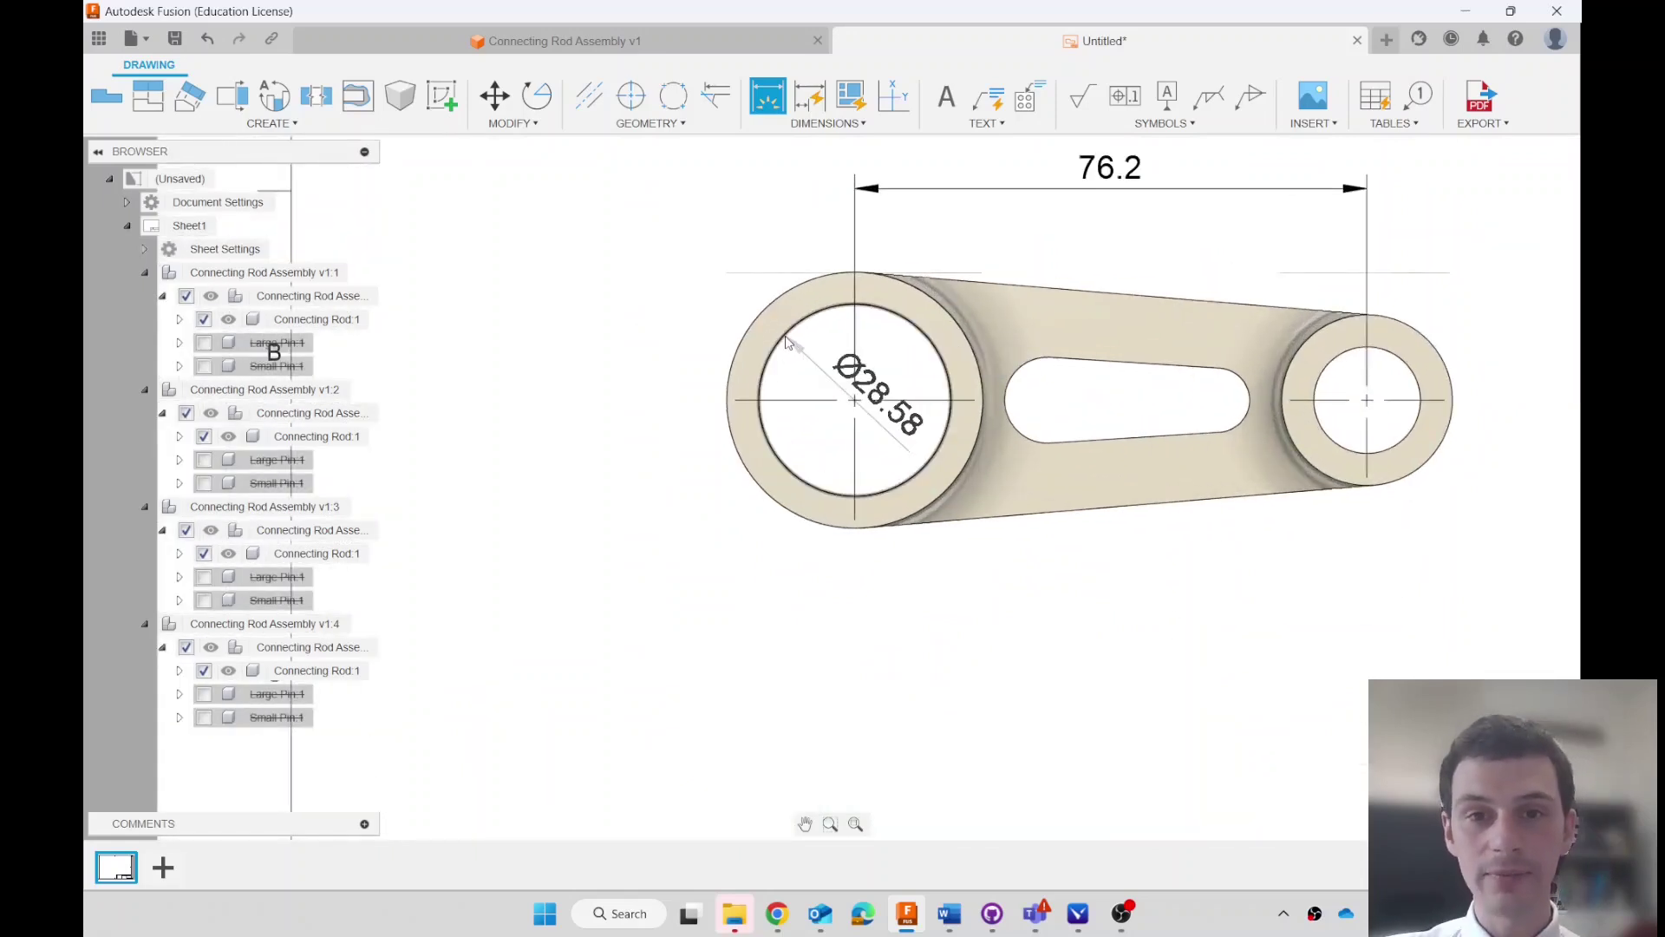
click(787, 342)
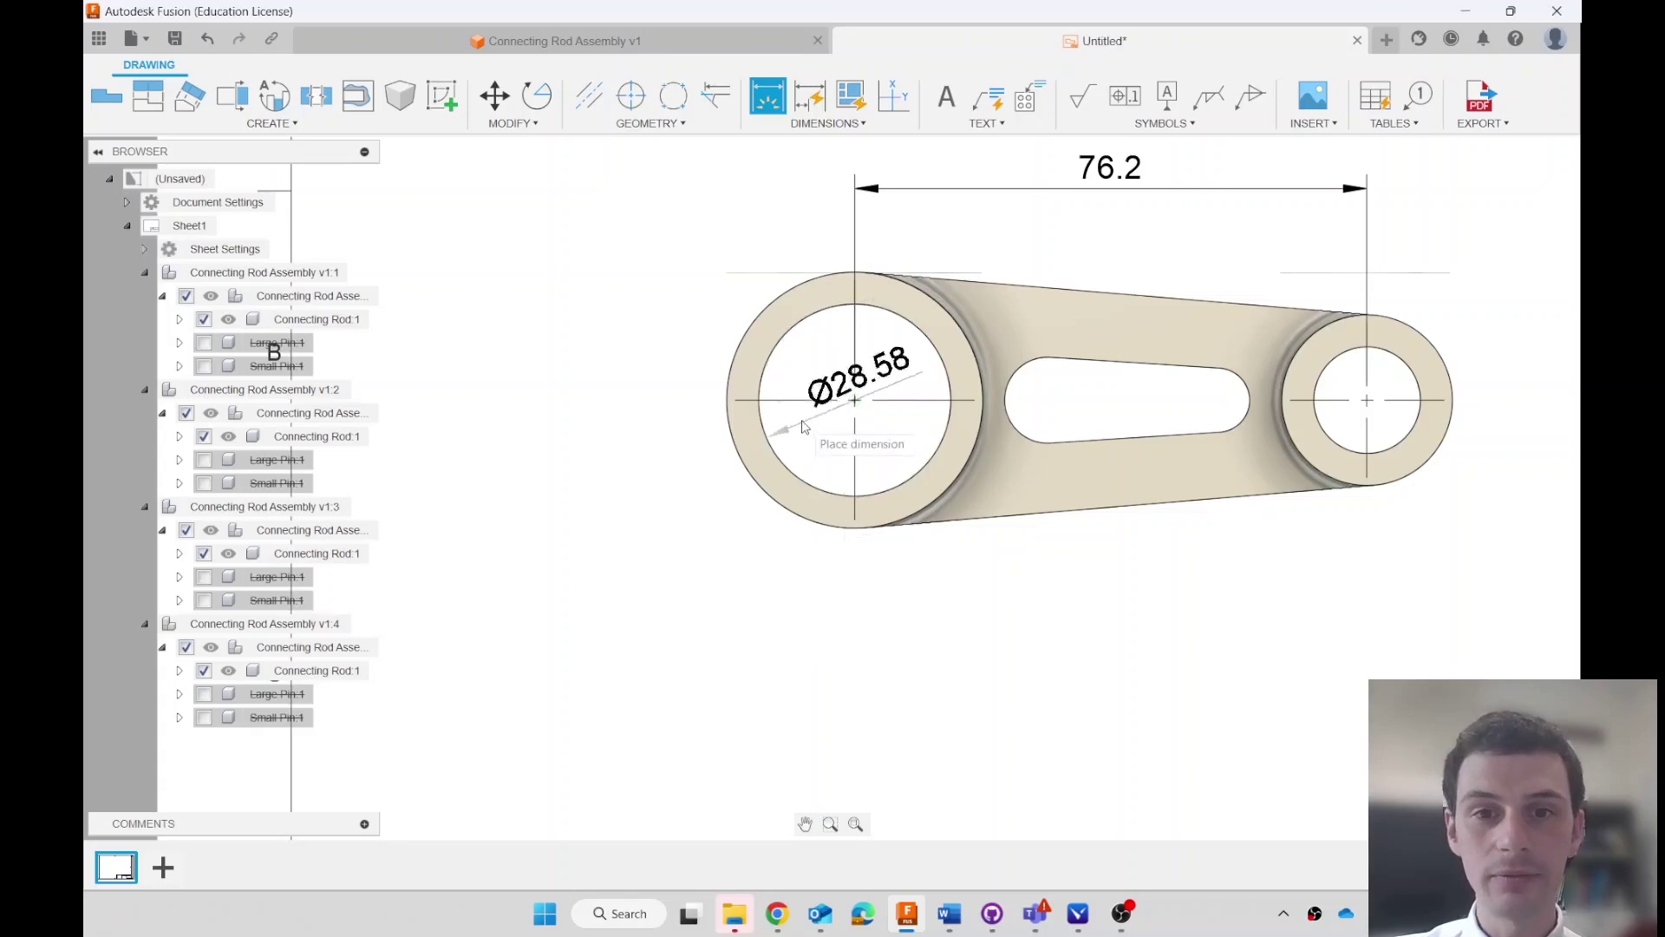
click(815, 371)
click(1315, 392)
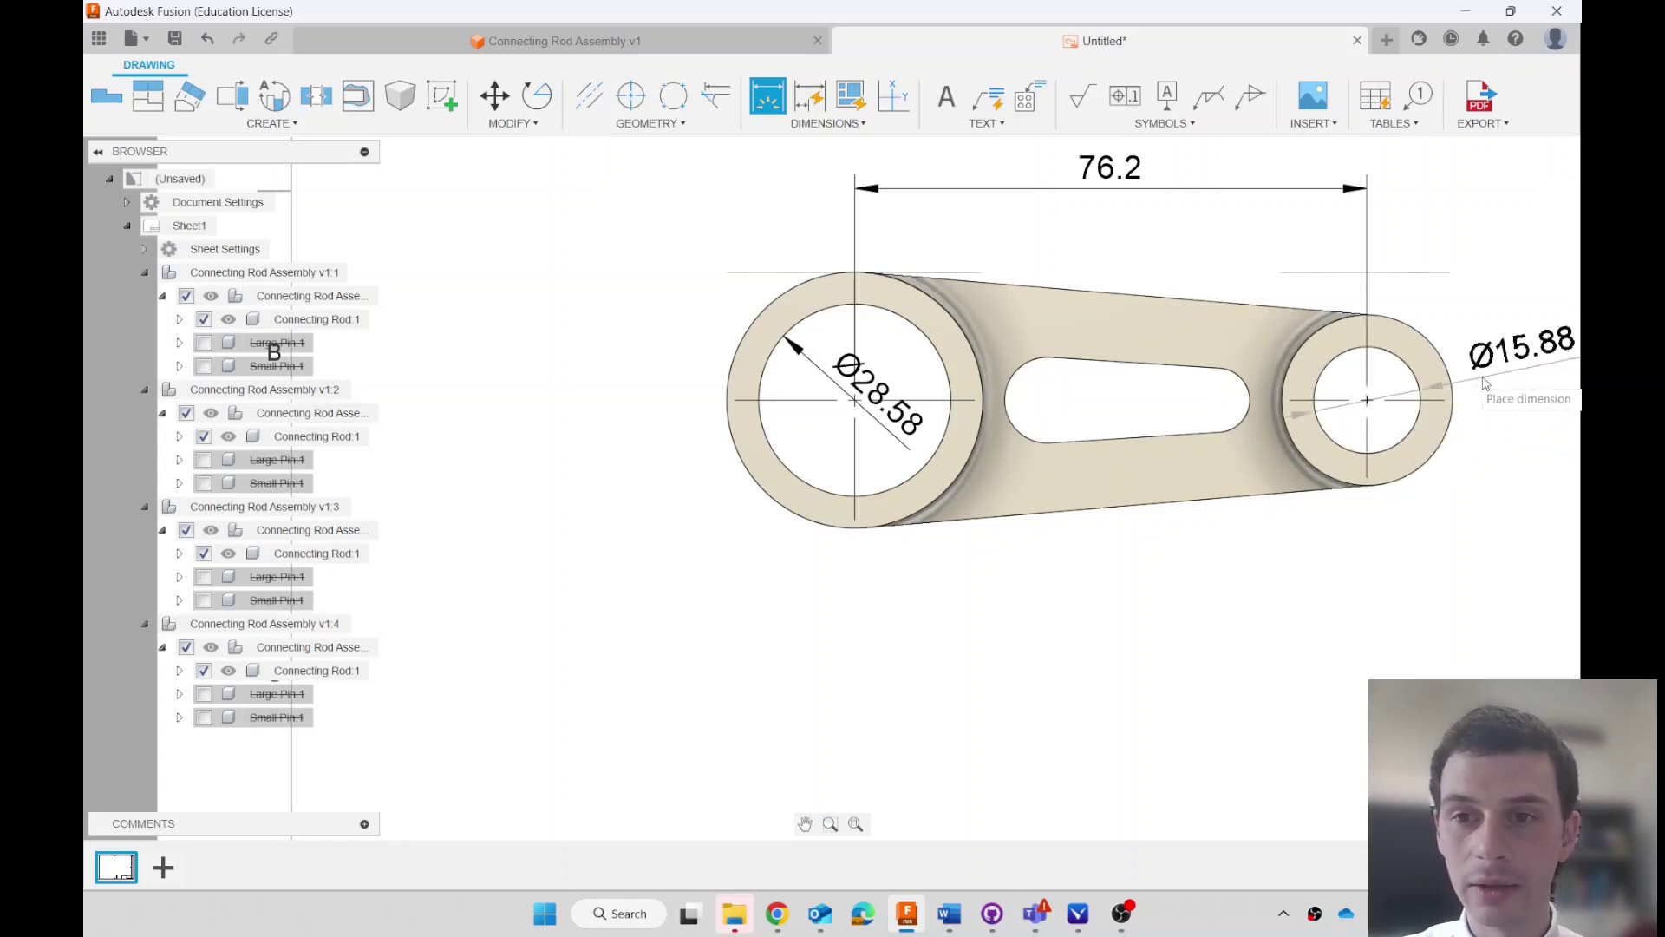
click(1447, 341)
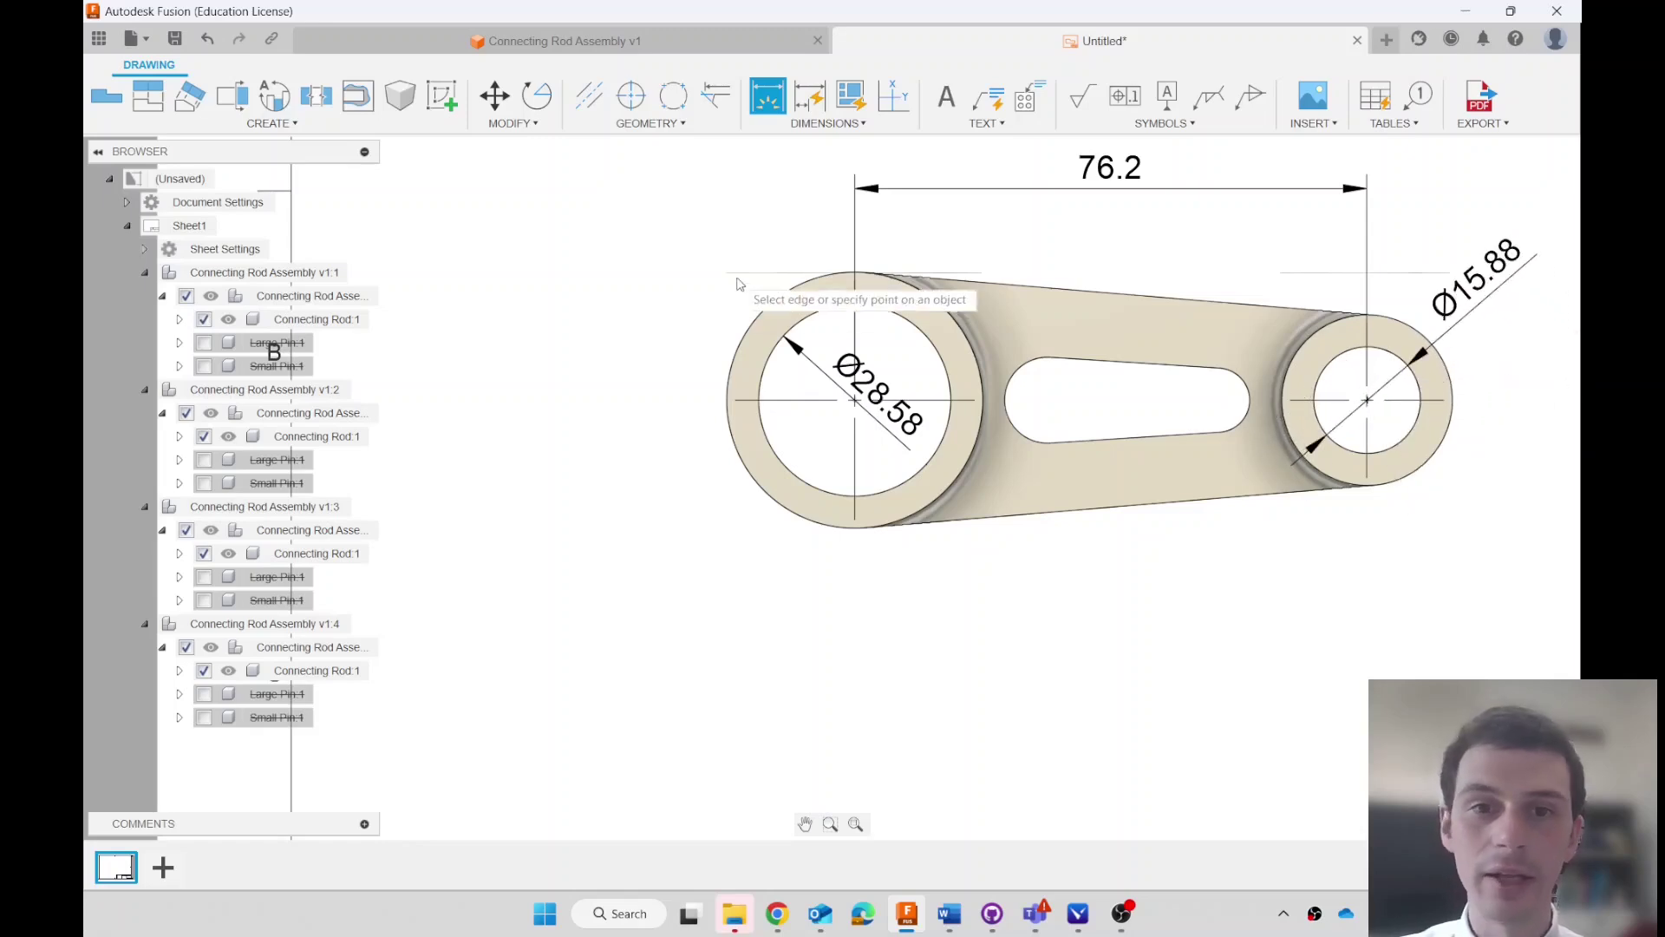
- Dimension the outer diameters of the large and small ends in the front view, placing both dimensions above the rod
scroll(850, 628, down, 1)
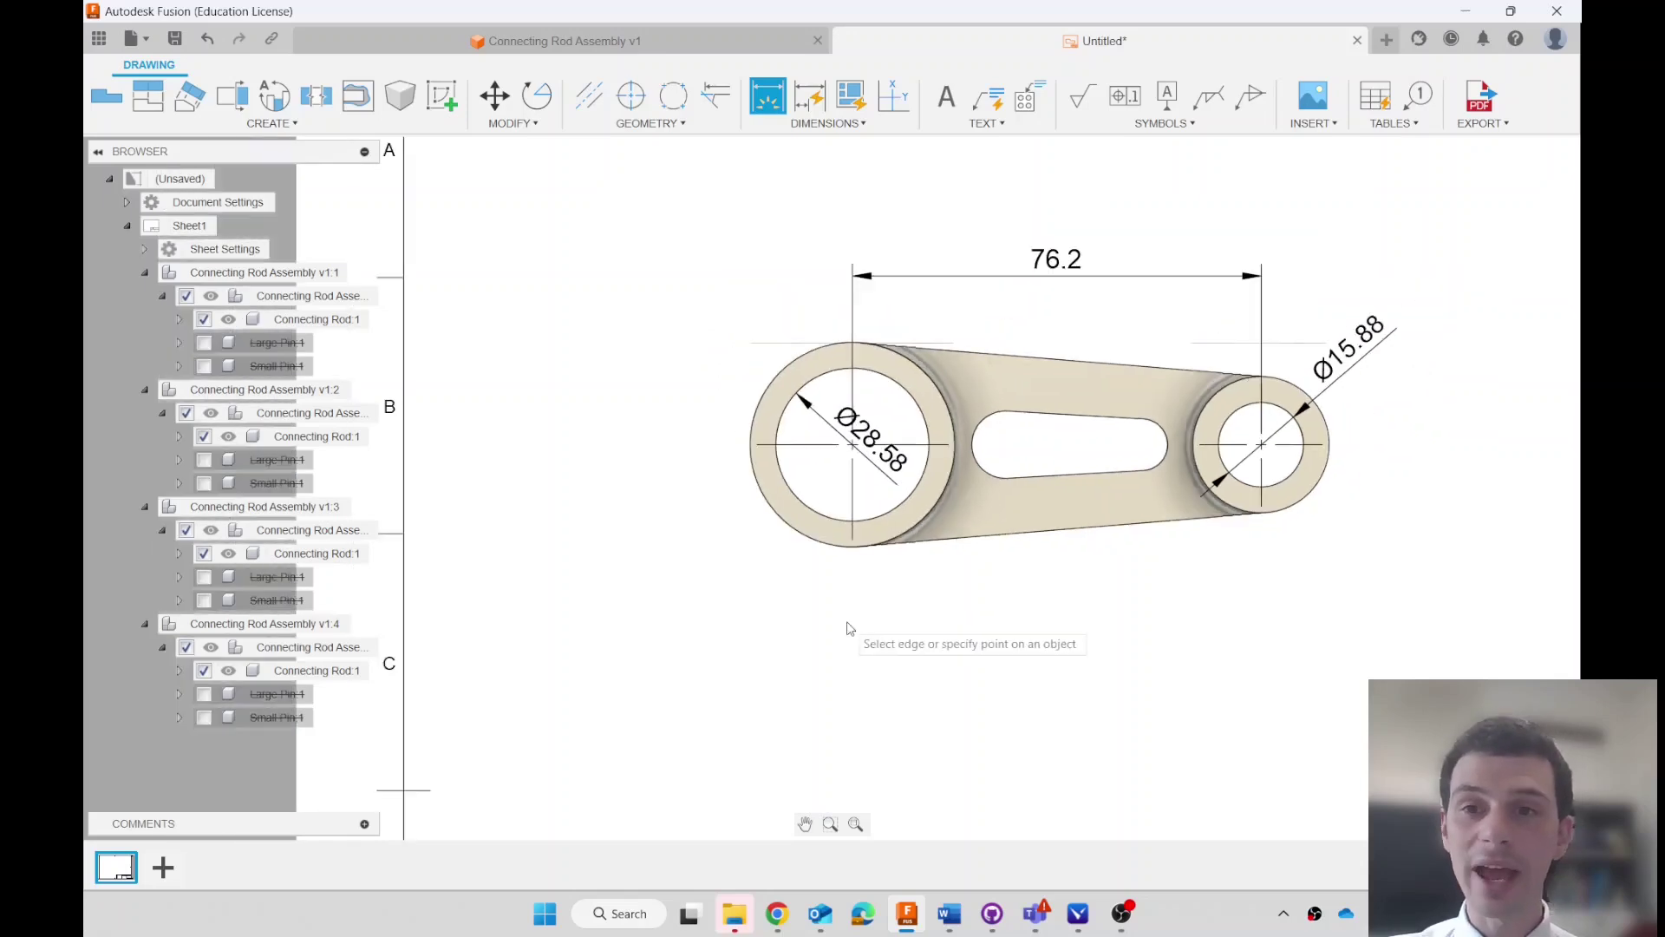
scroll(1171, 277, down, 2)
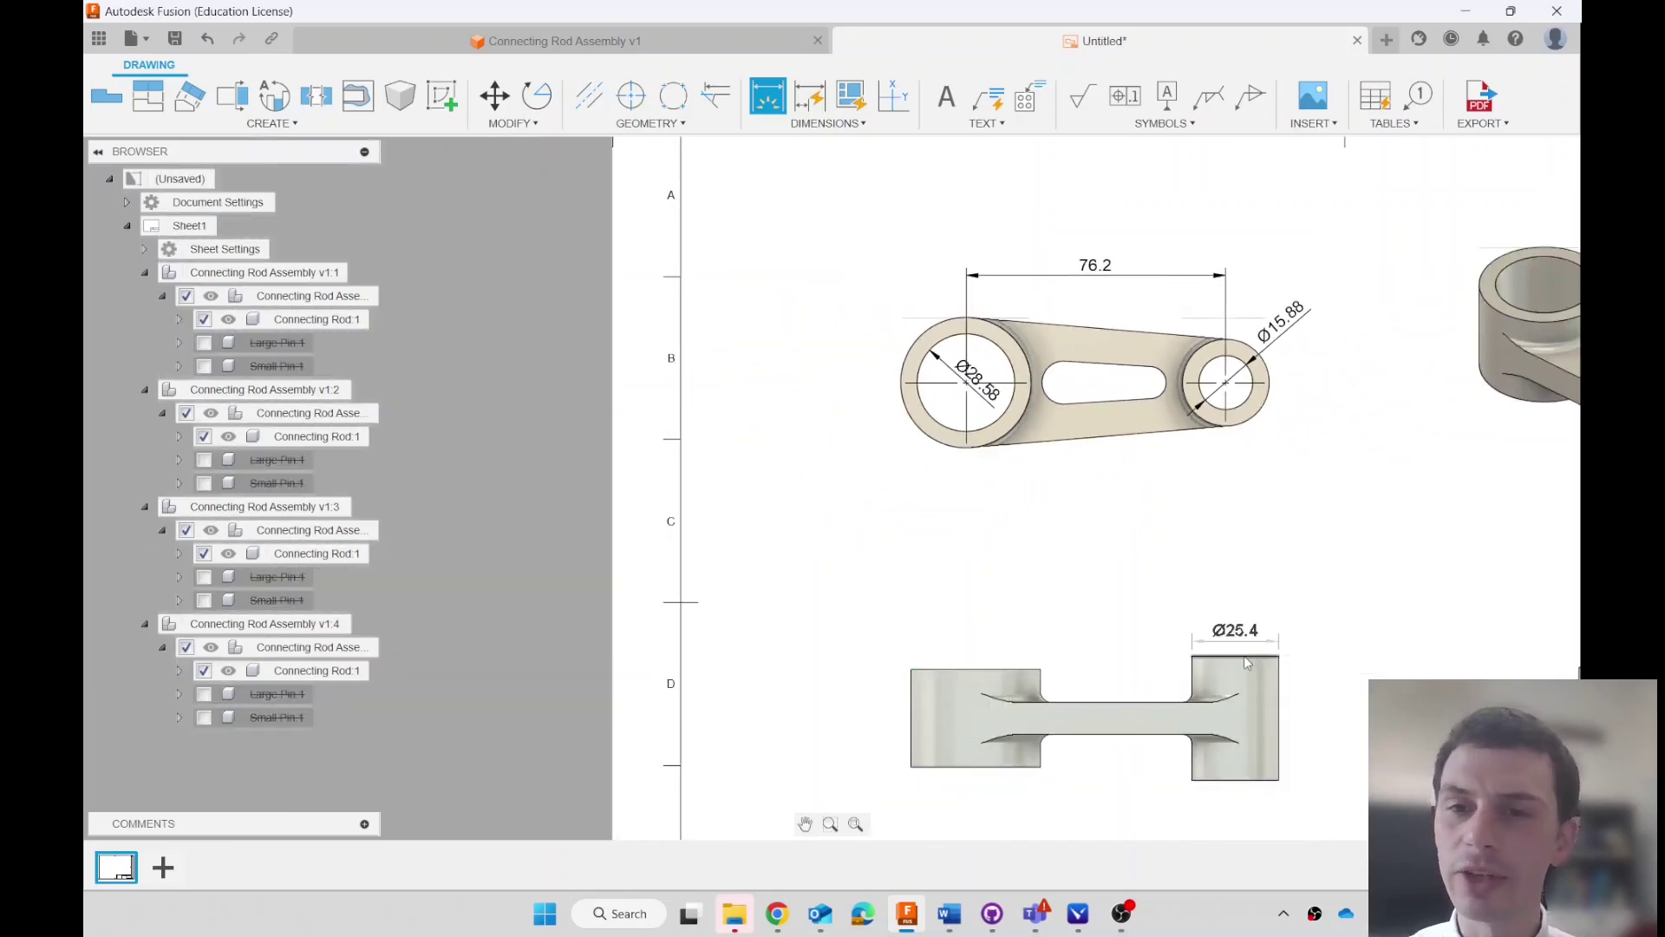
scroll(1119, 425, down, 1)
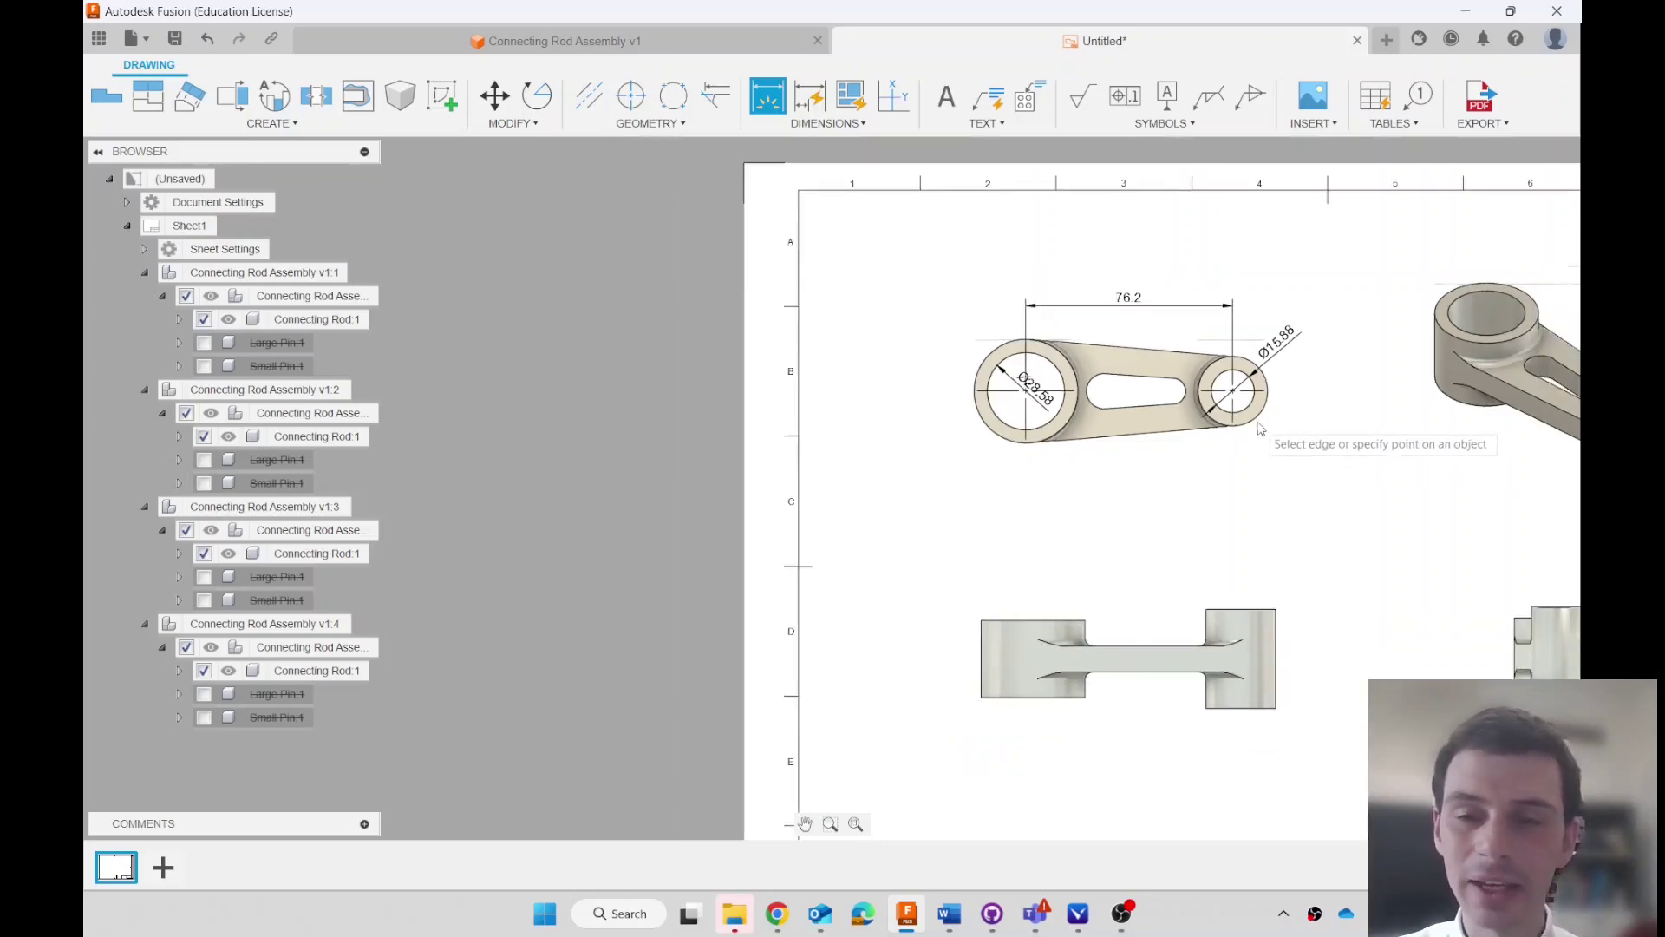
scroll(976, 504, down, 1)
scroll(971, 521, down, 2)
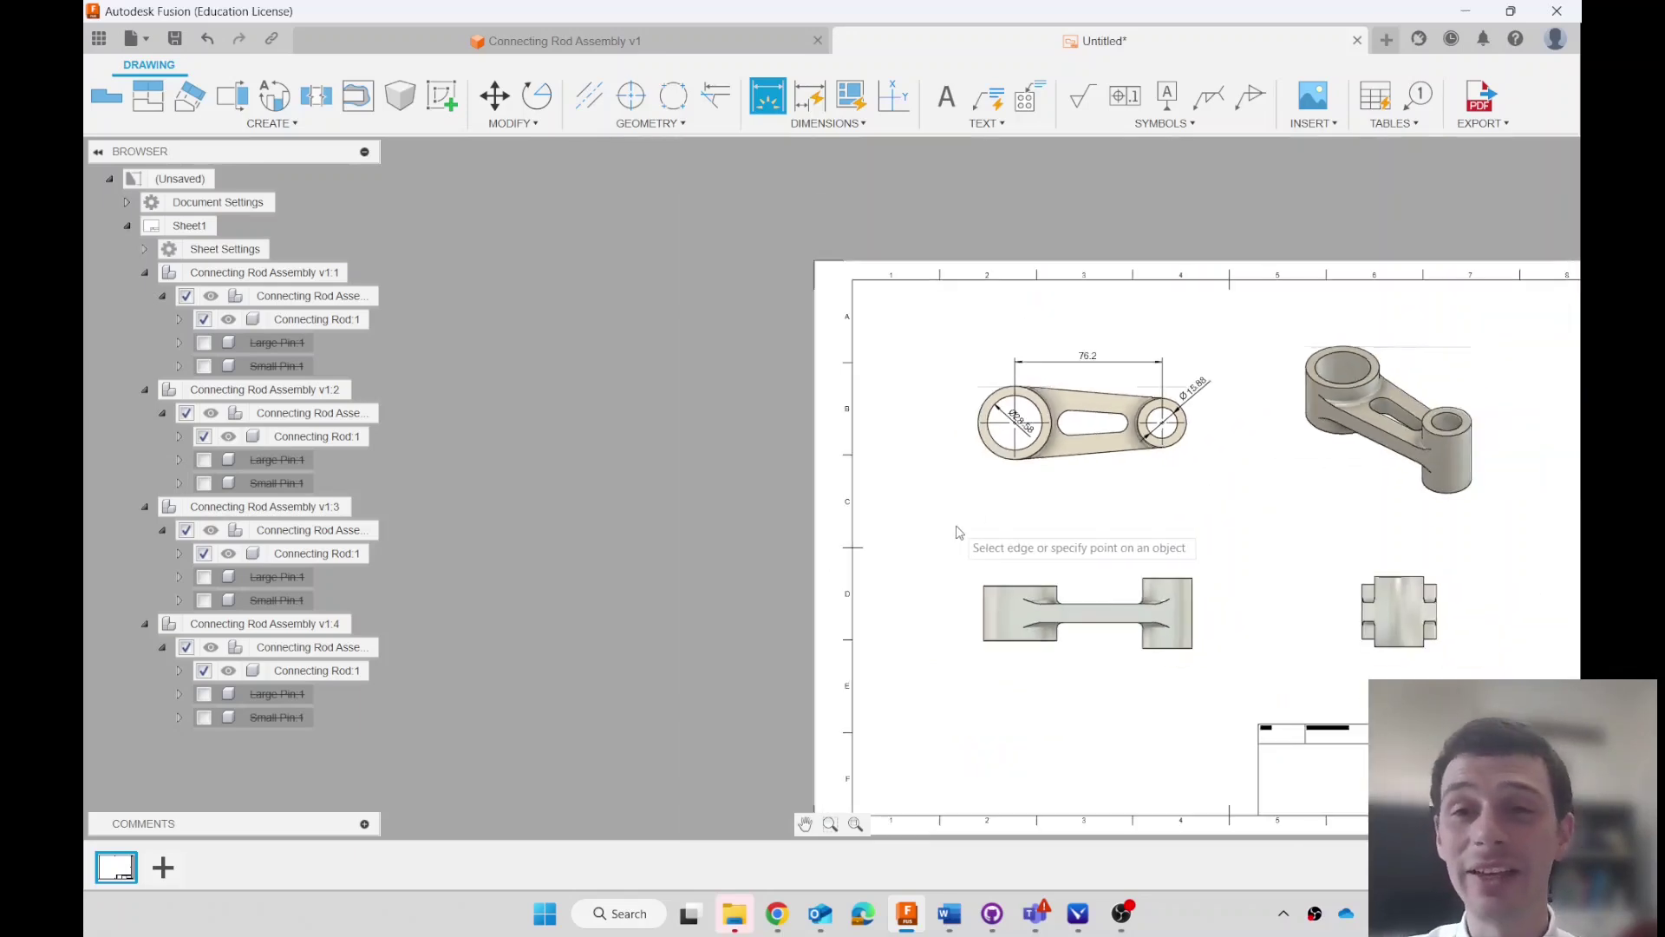
scroll(1171, 564, up, 1)
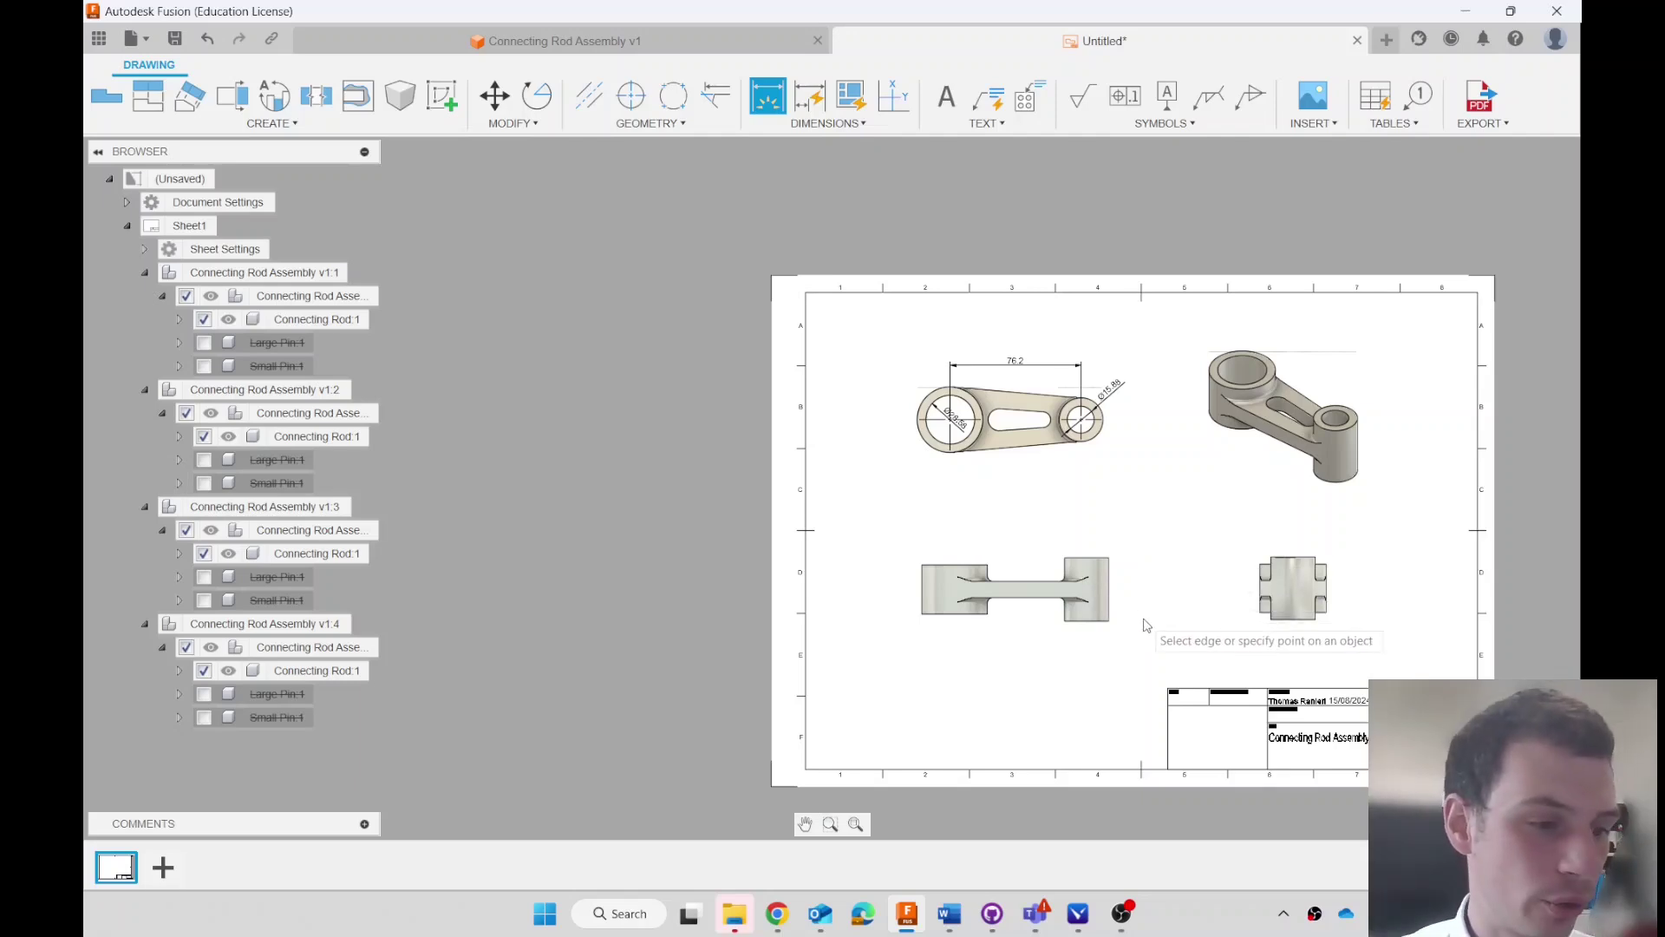
scroll(1080, 610, down, 2)
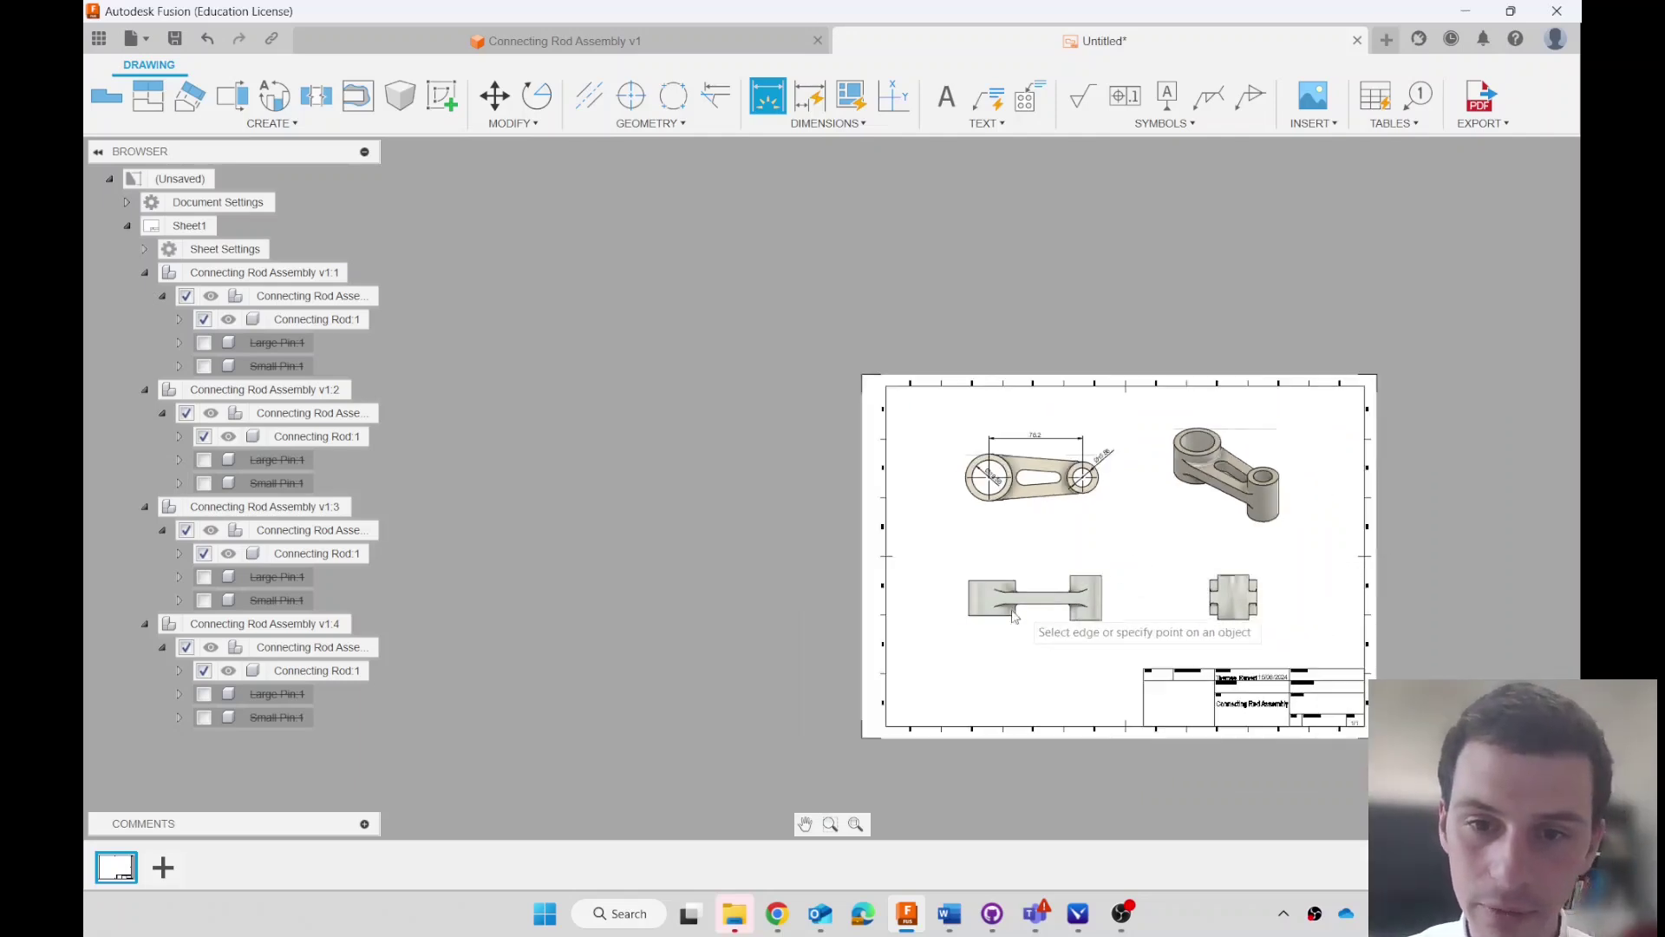
scroll(1080, 610, up, 5)
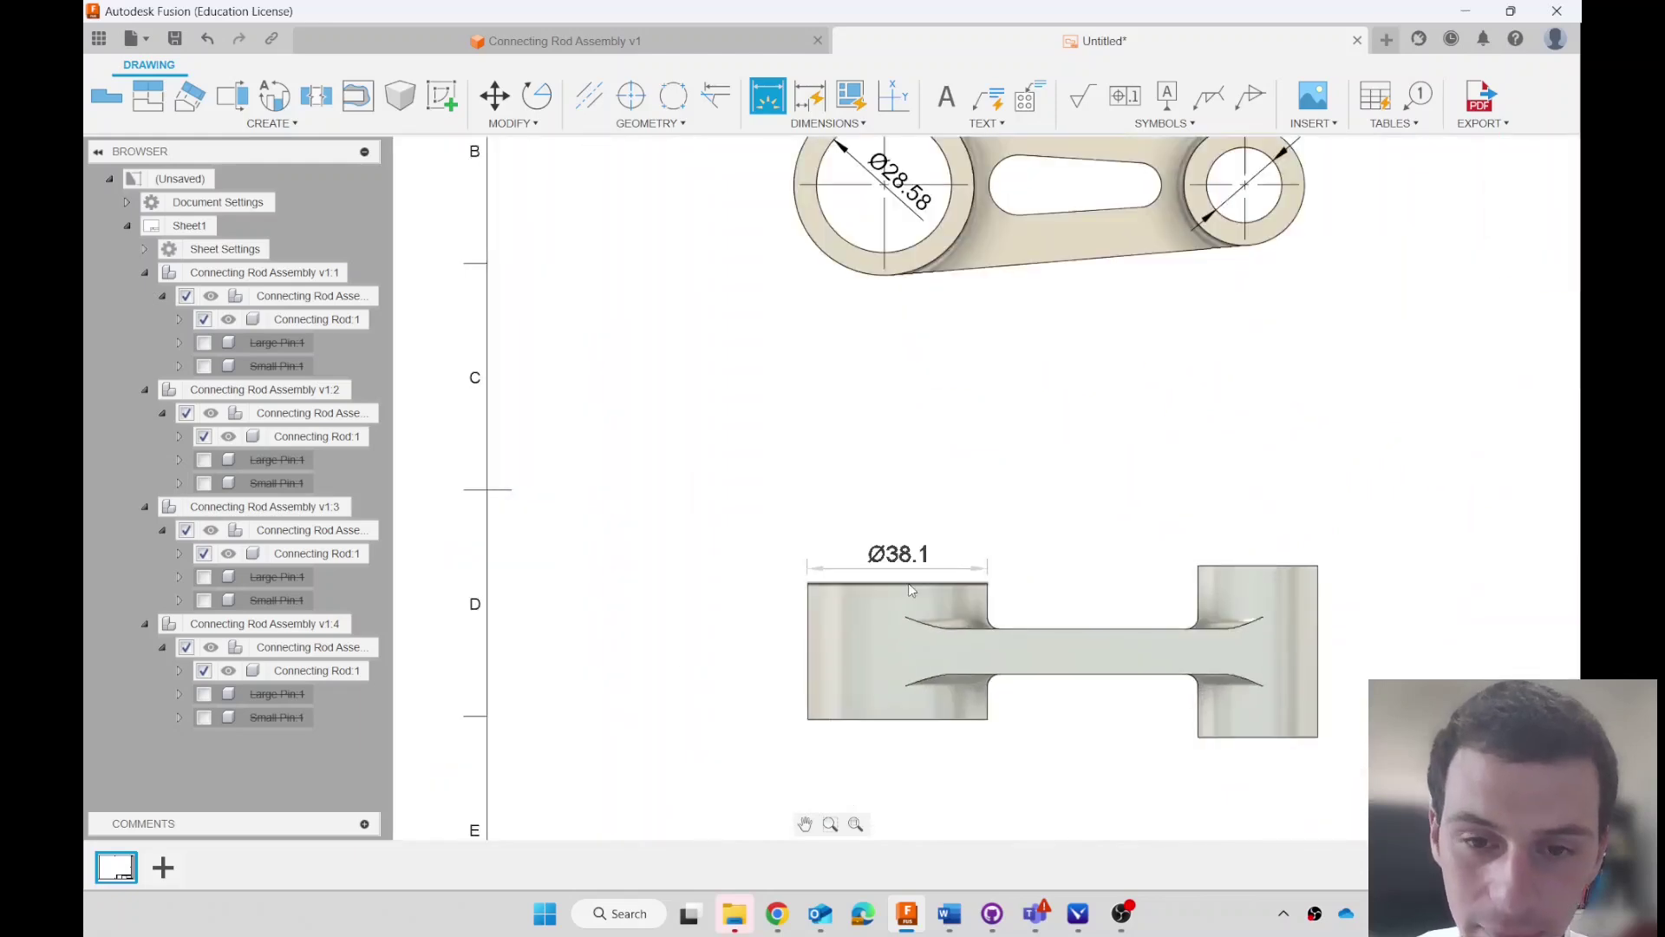
click(902, 560)
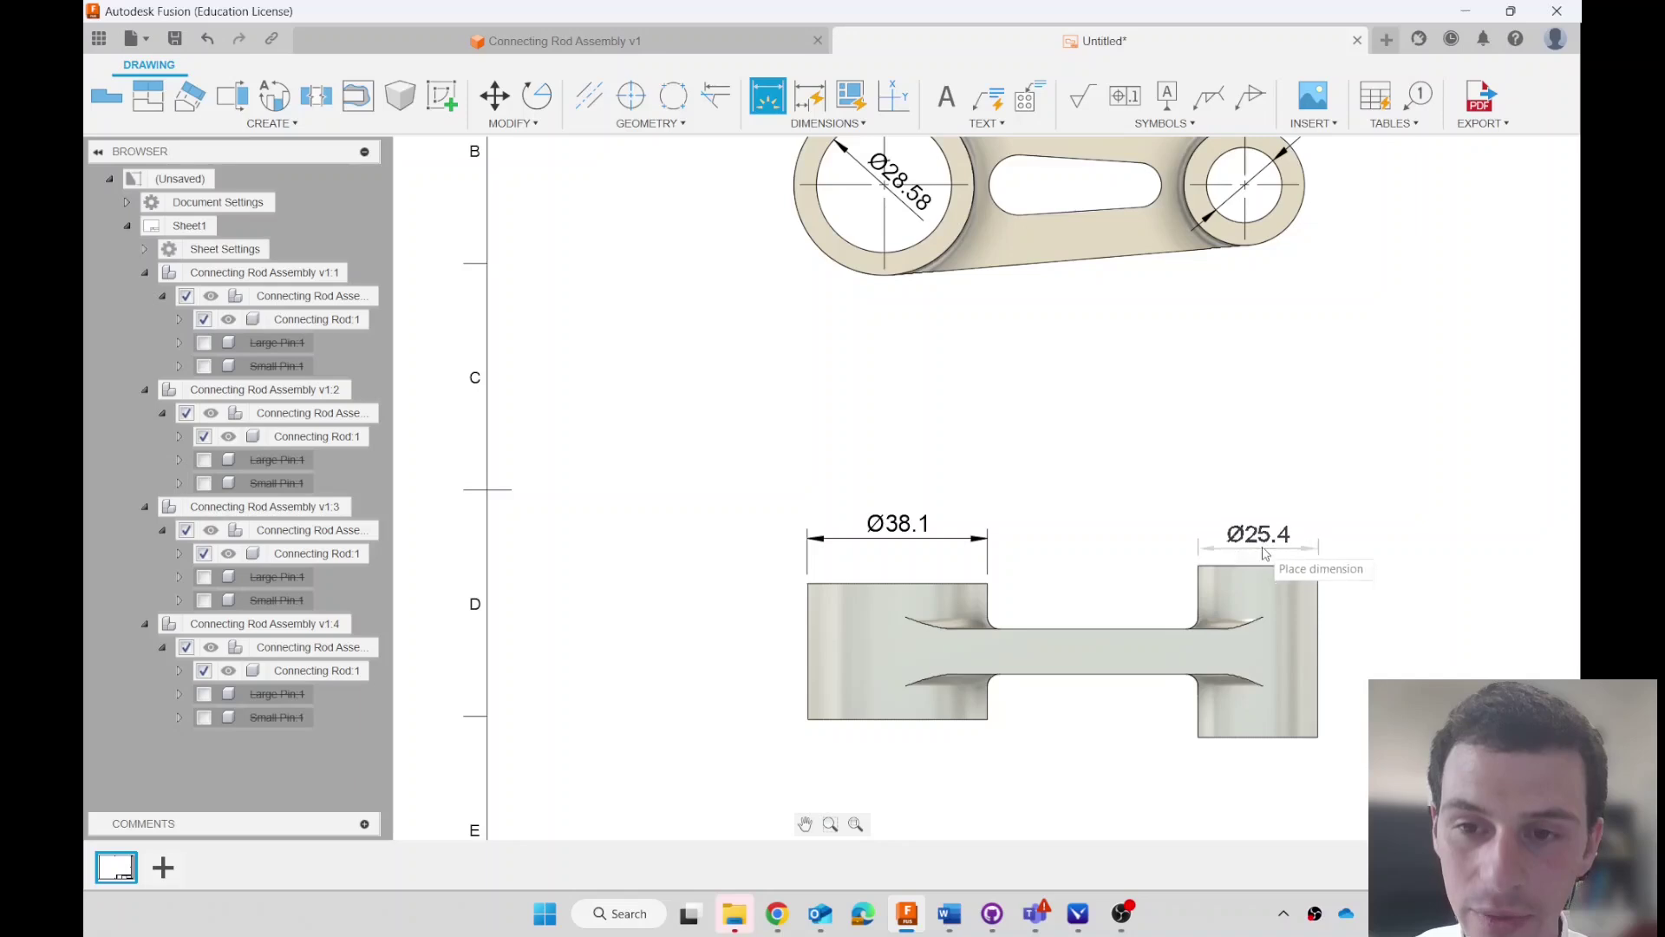
click(1262, 543)
- Try to add a diameter dimension to the outer circle of the large end in the top view
scroll(1267, 560, down, 2)
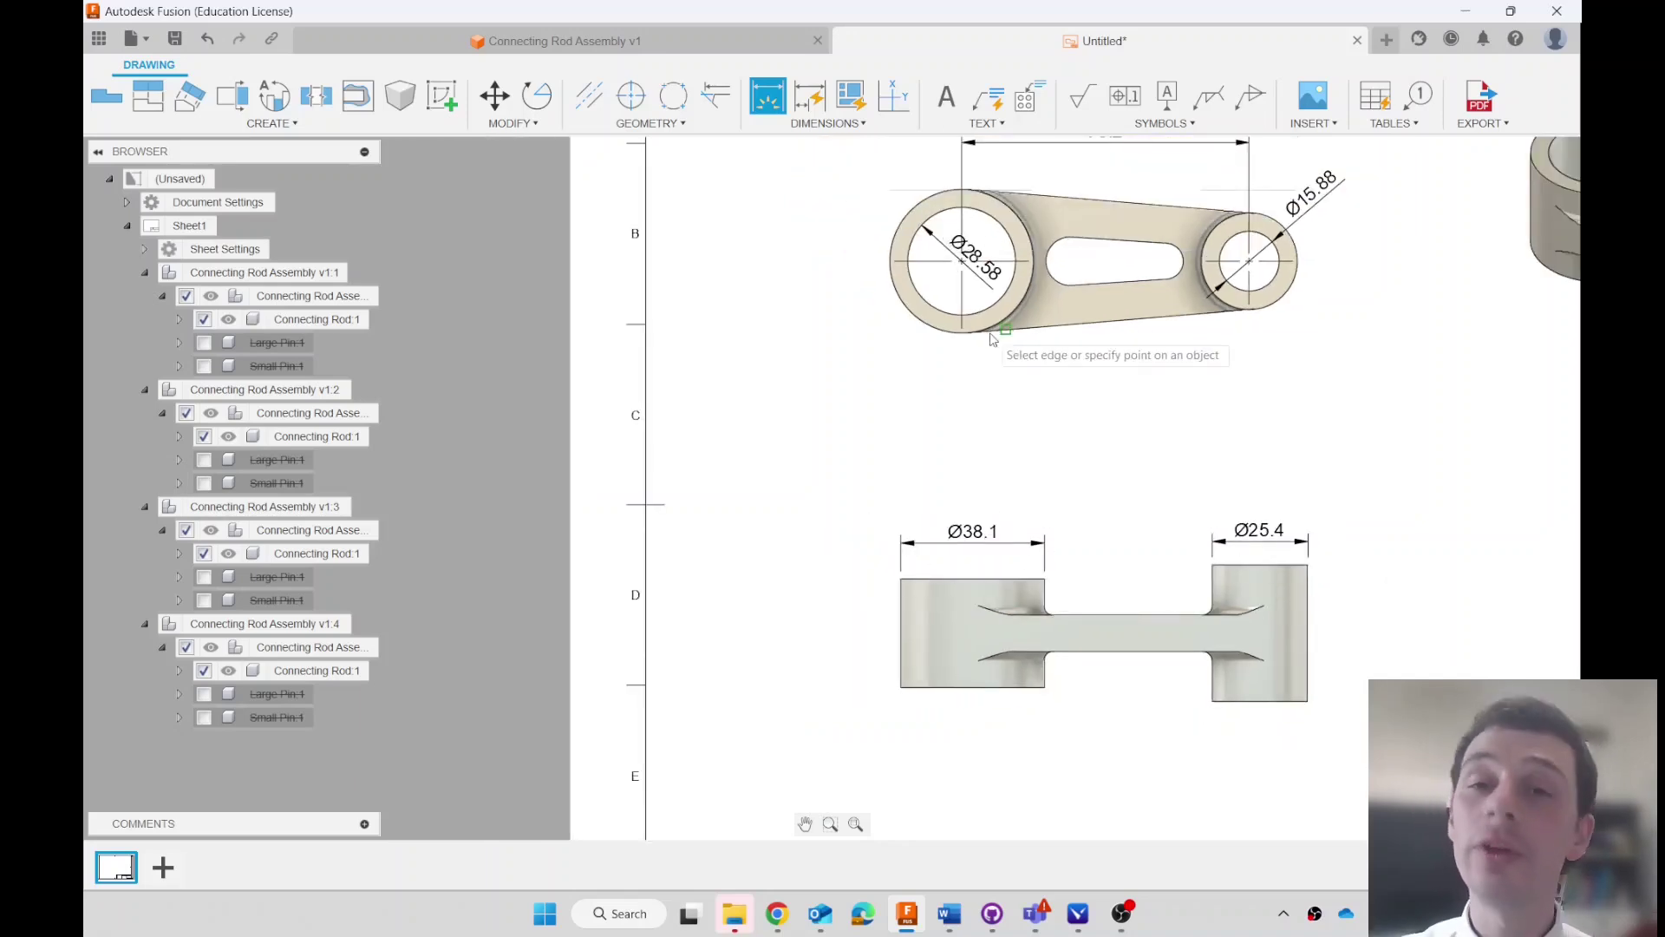
scroll(939, 383, down, 2)
scroll(1424, 298, up, 2)
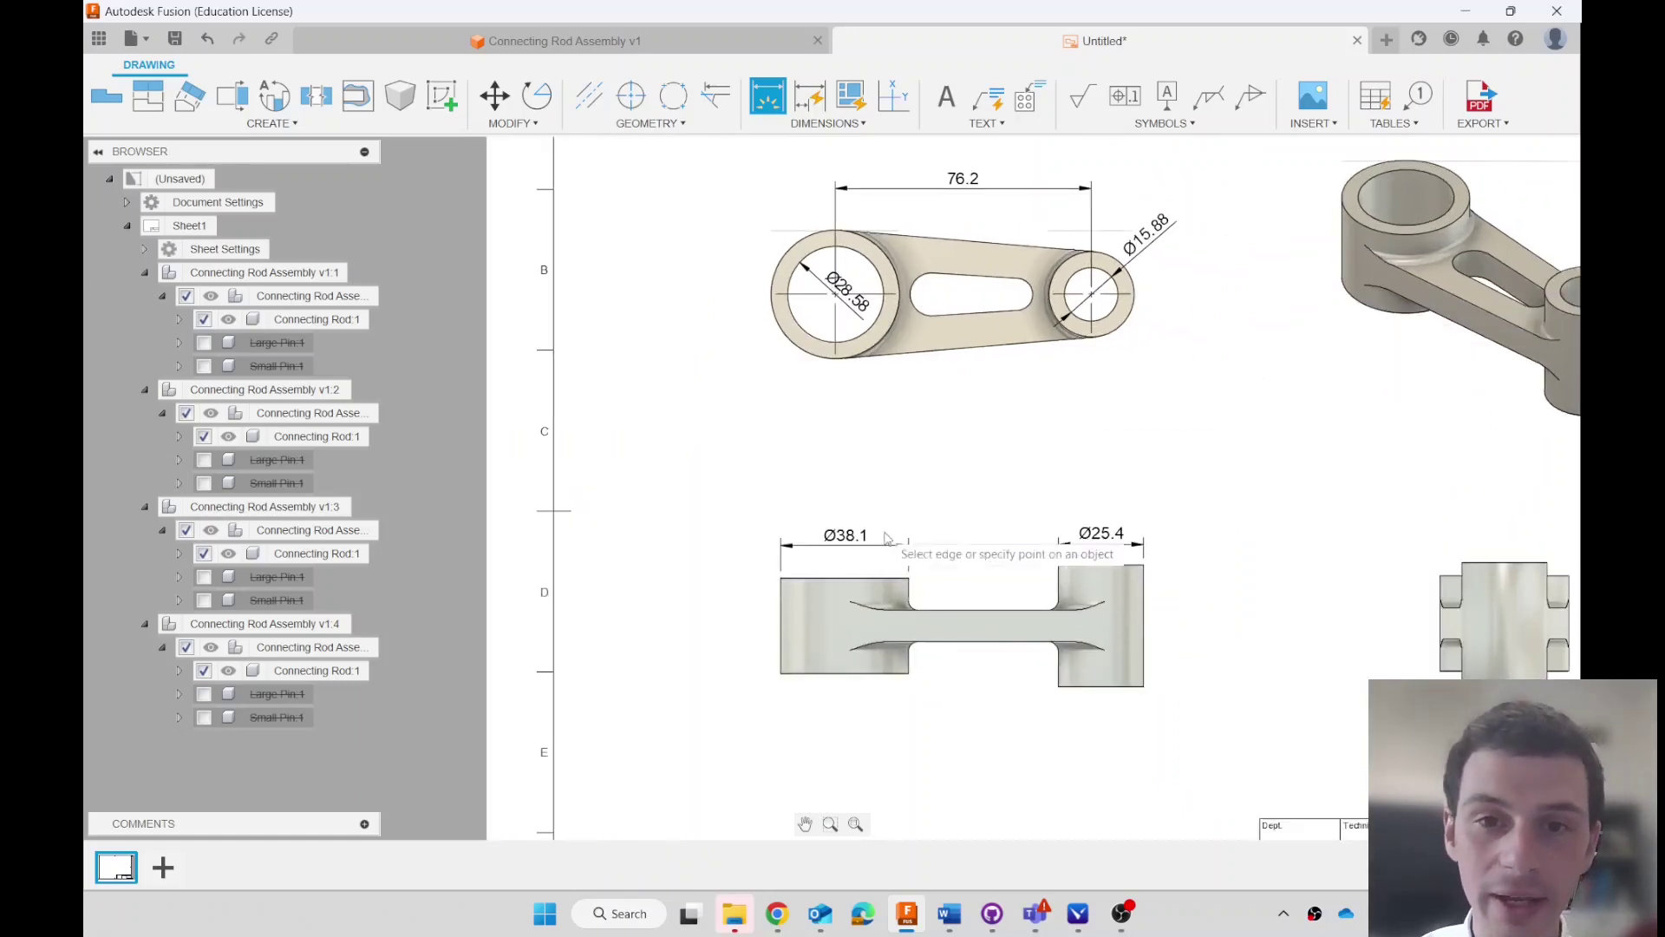
click(841, 293)
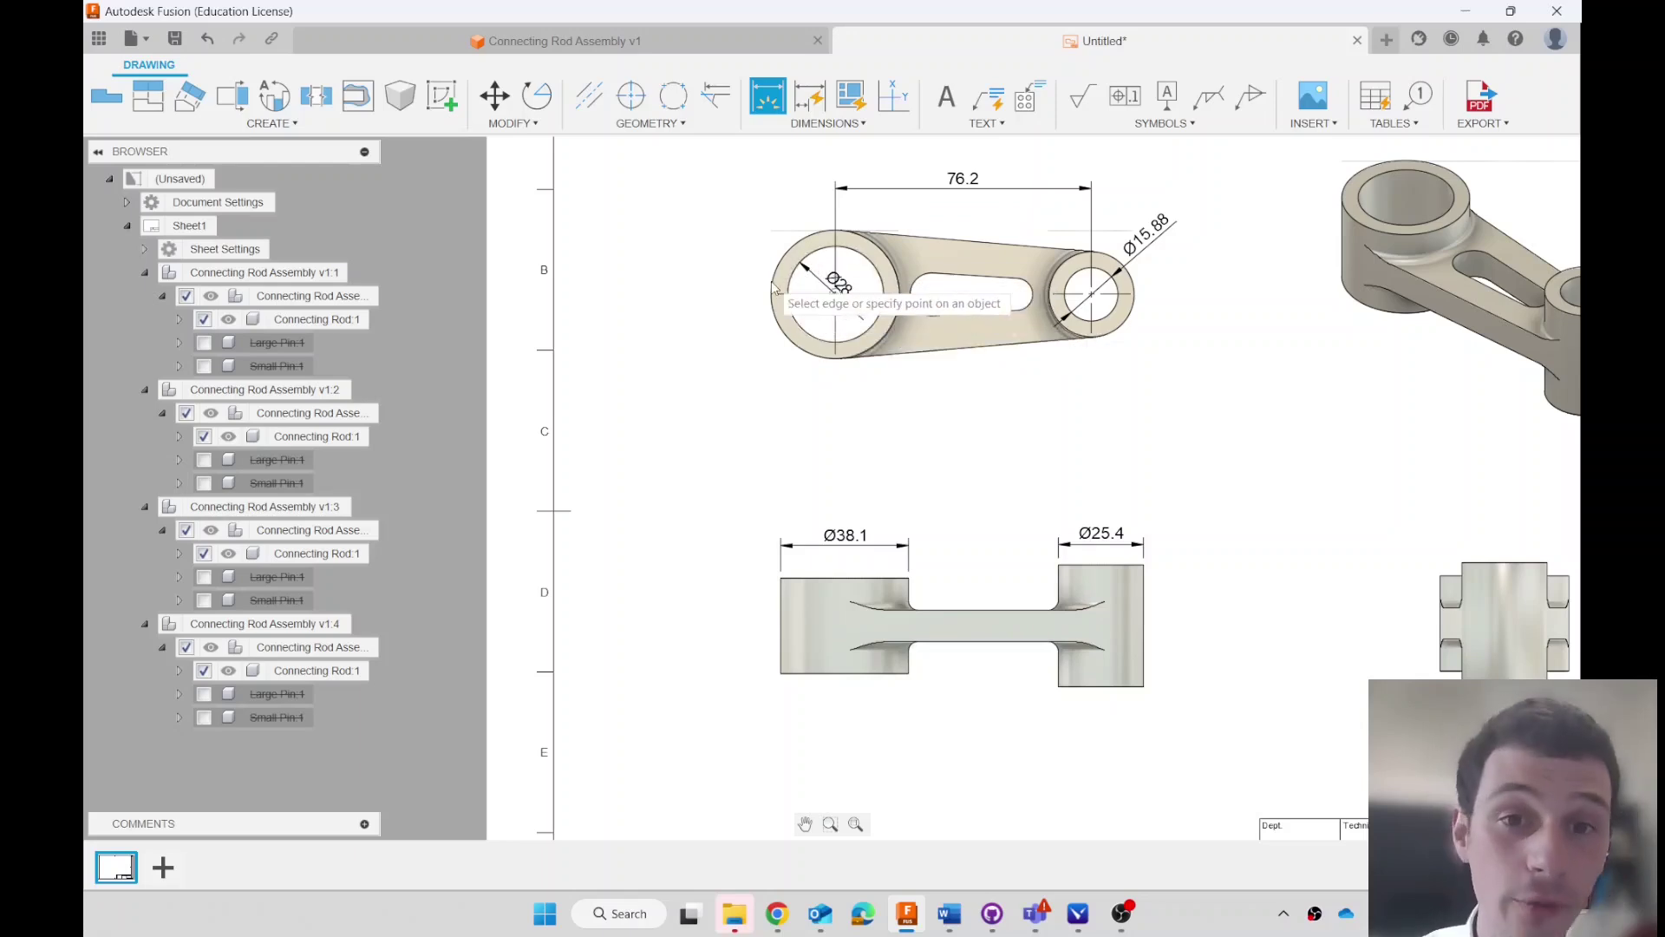
click(836, 293)
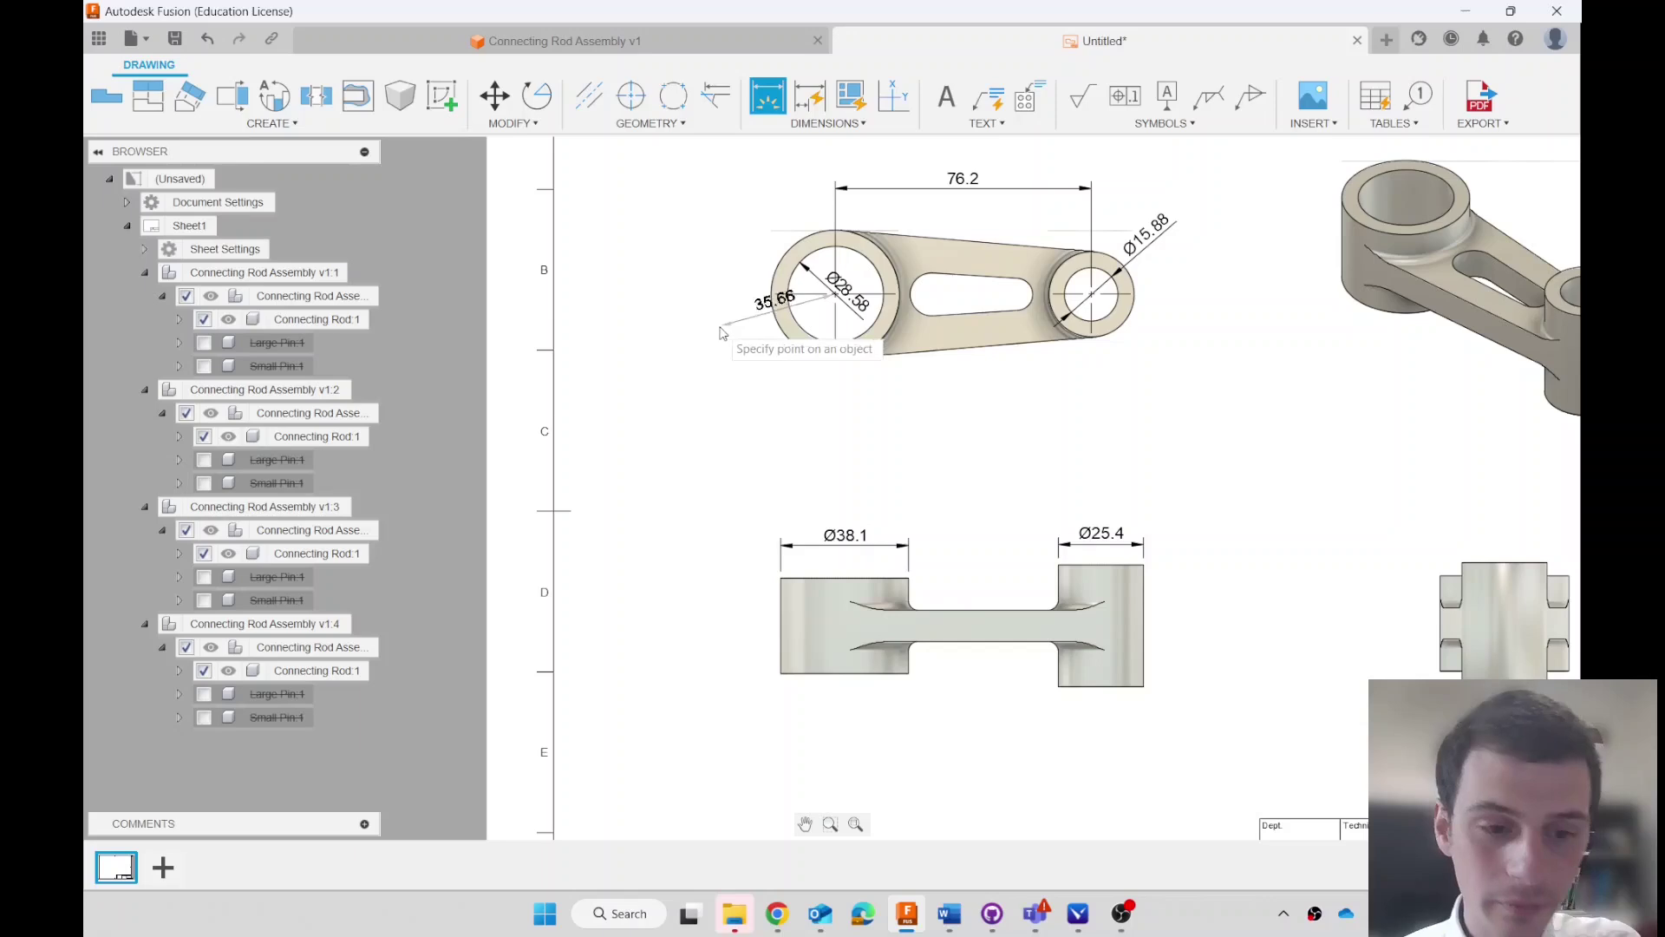
key(Escape)
click(820, 124)
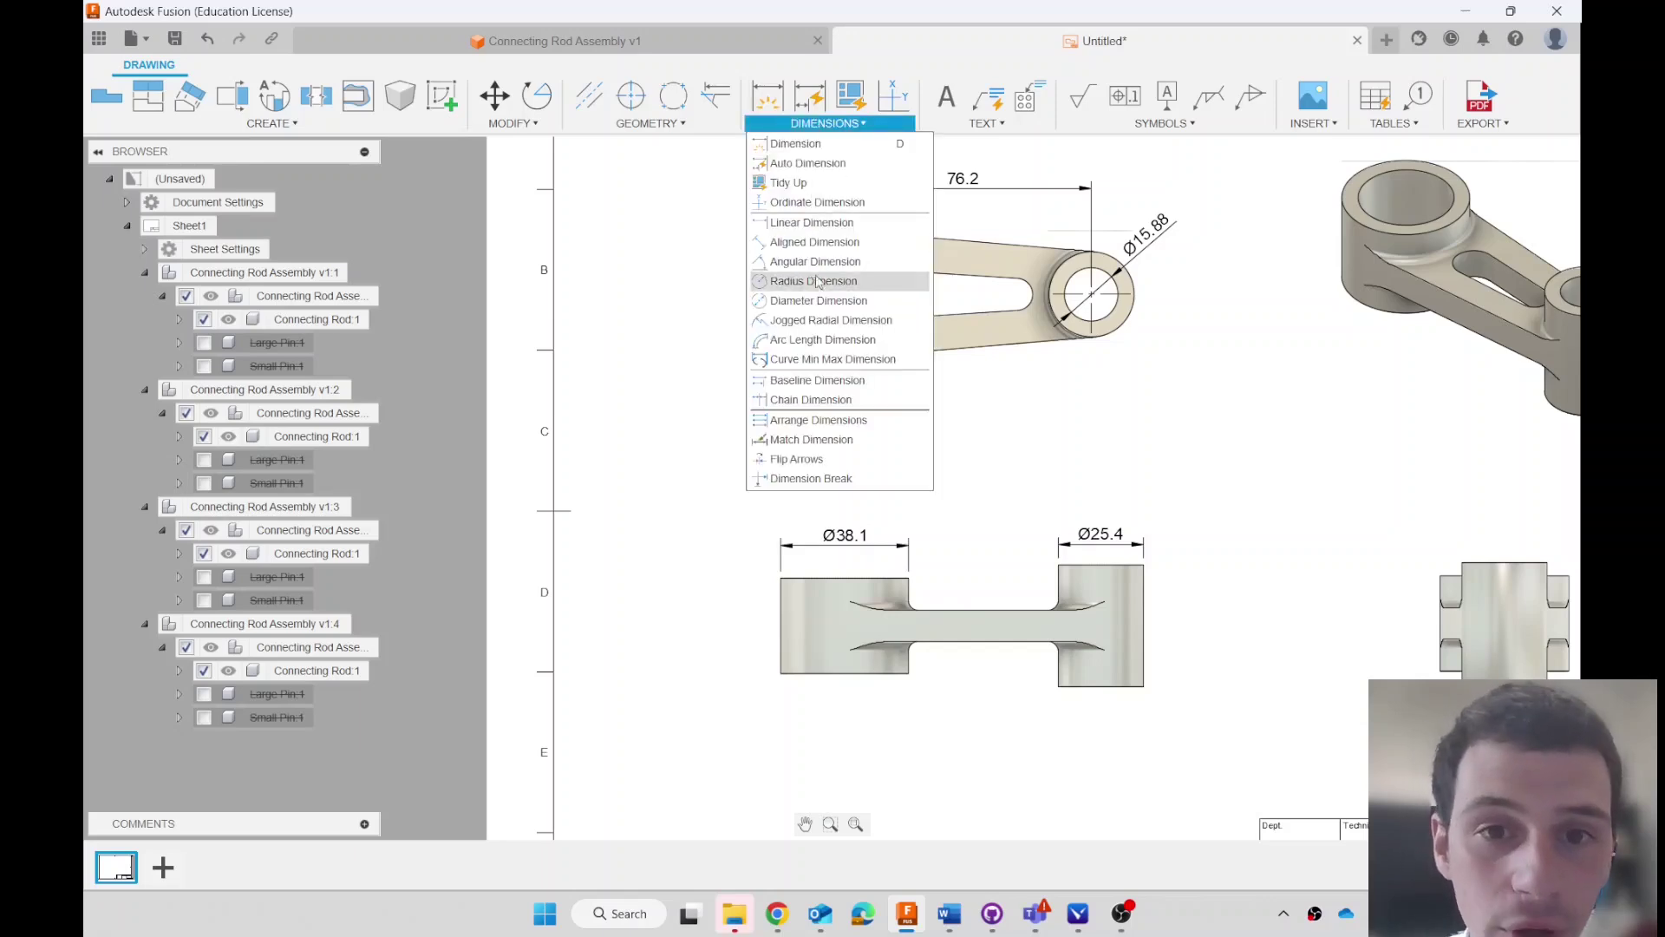
click(817, 303)
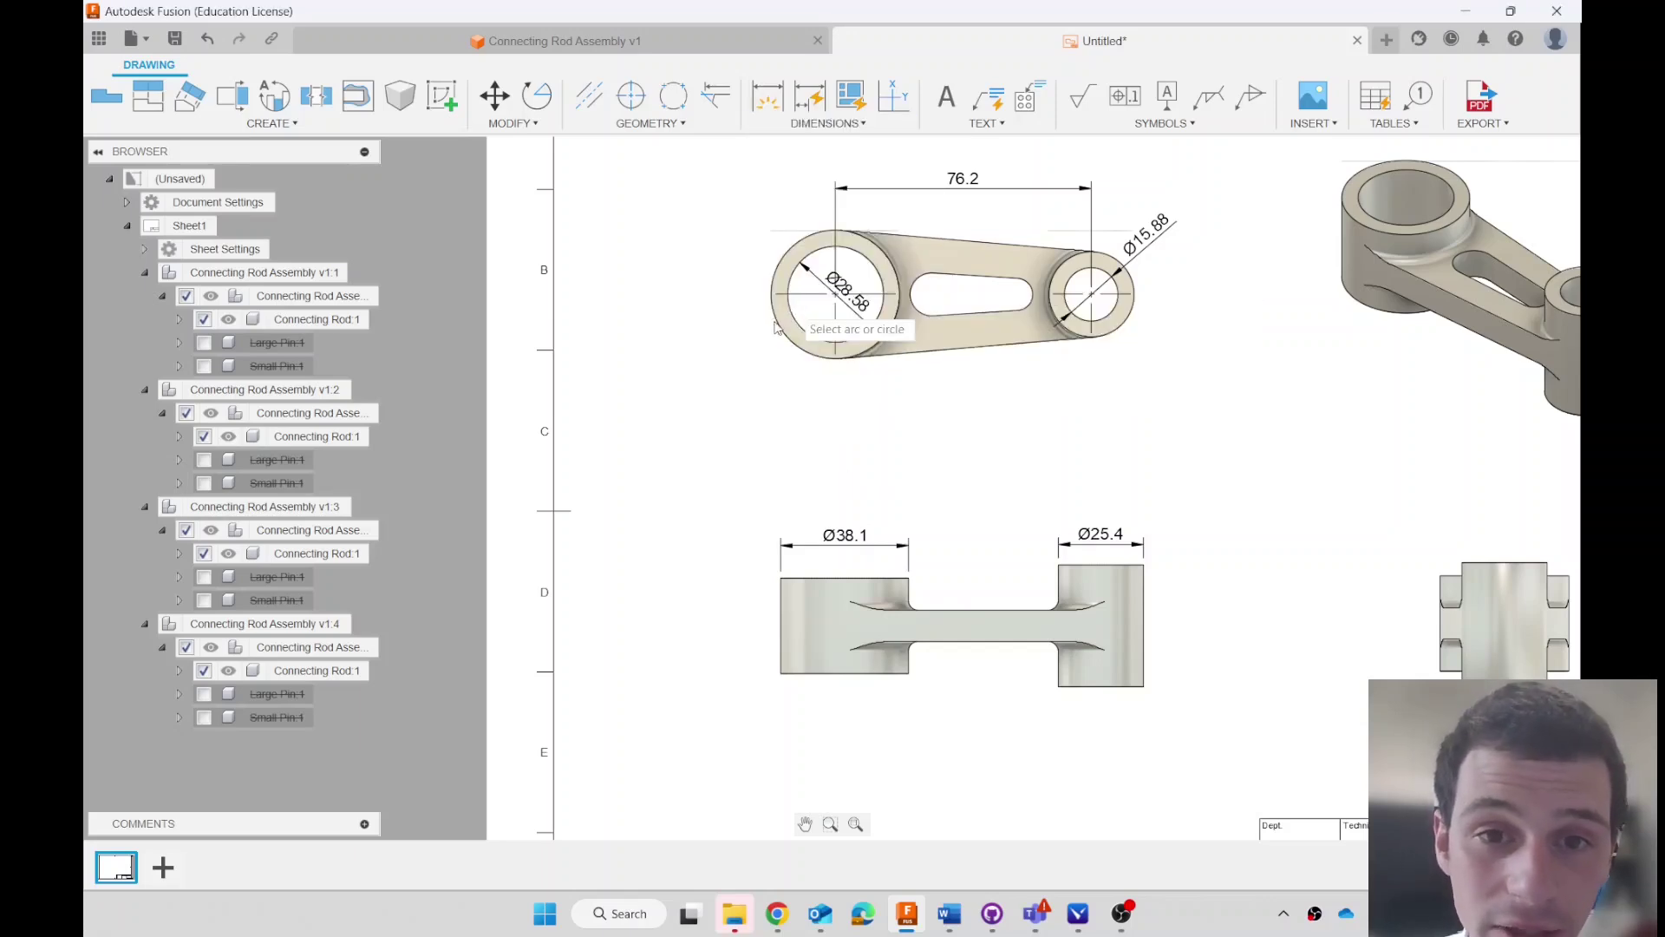
click(777, 327)
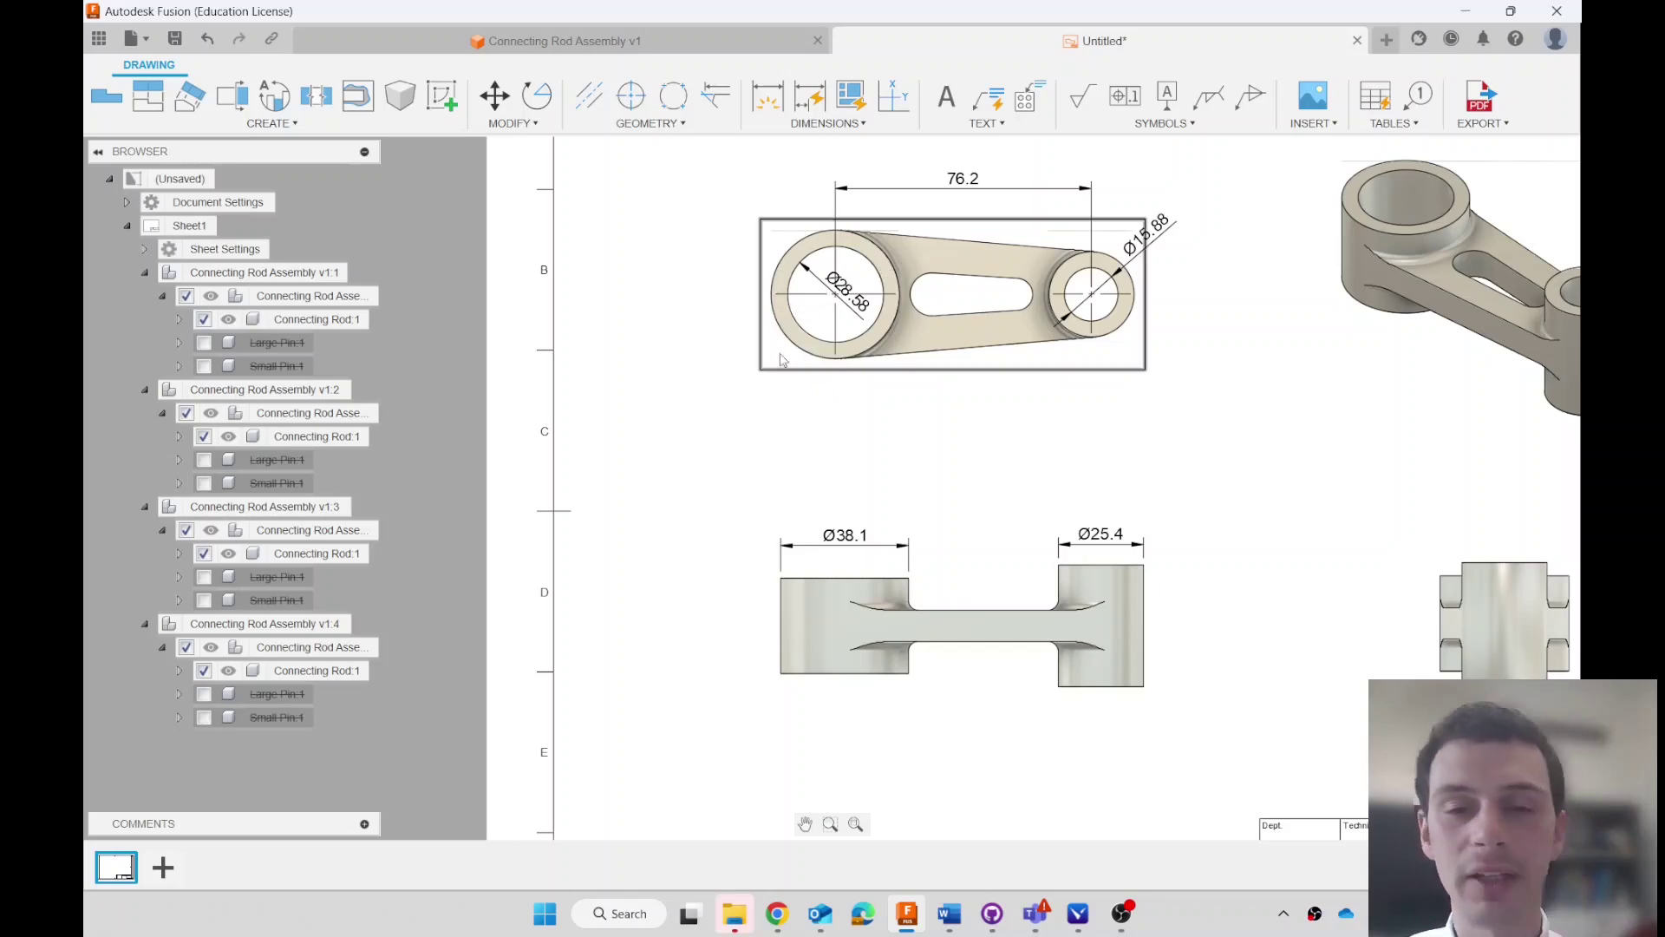
scroll(797, 366, down, 2)
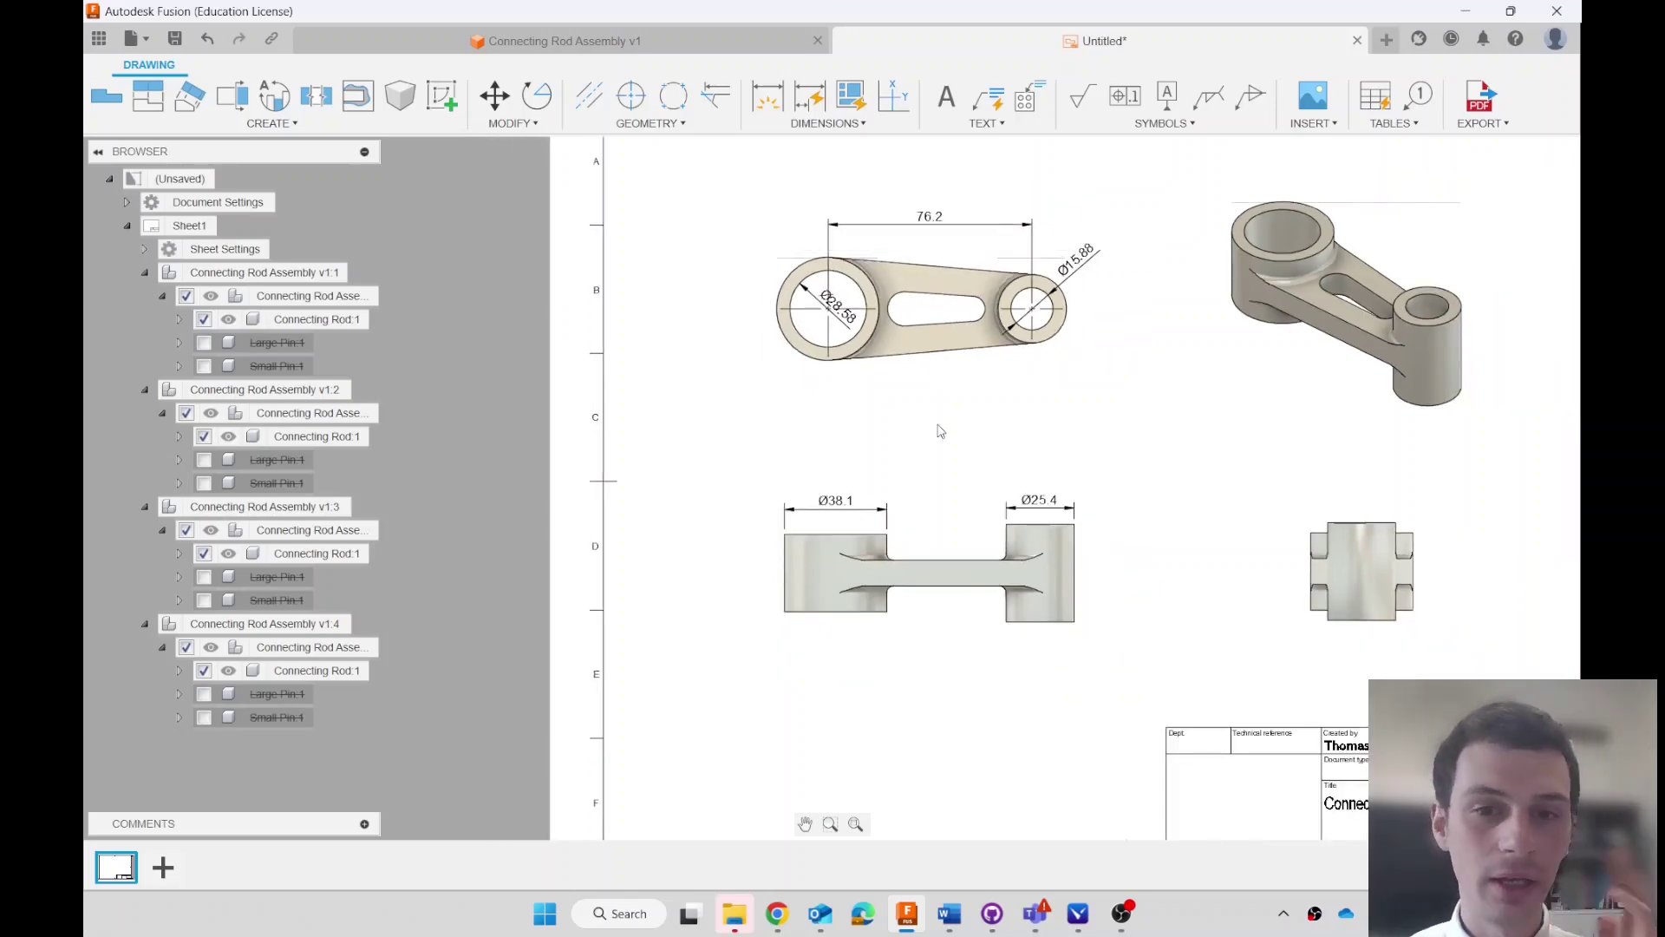
scroll(948, 438, down, 1)
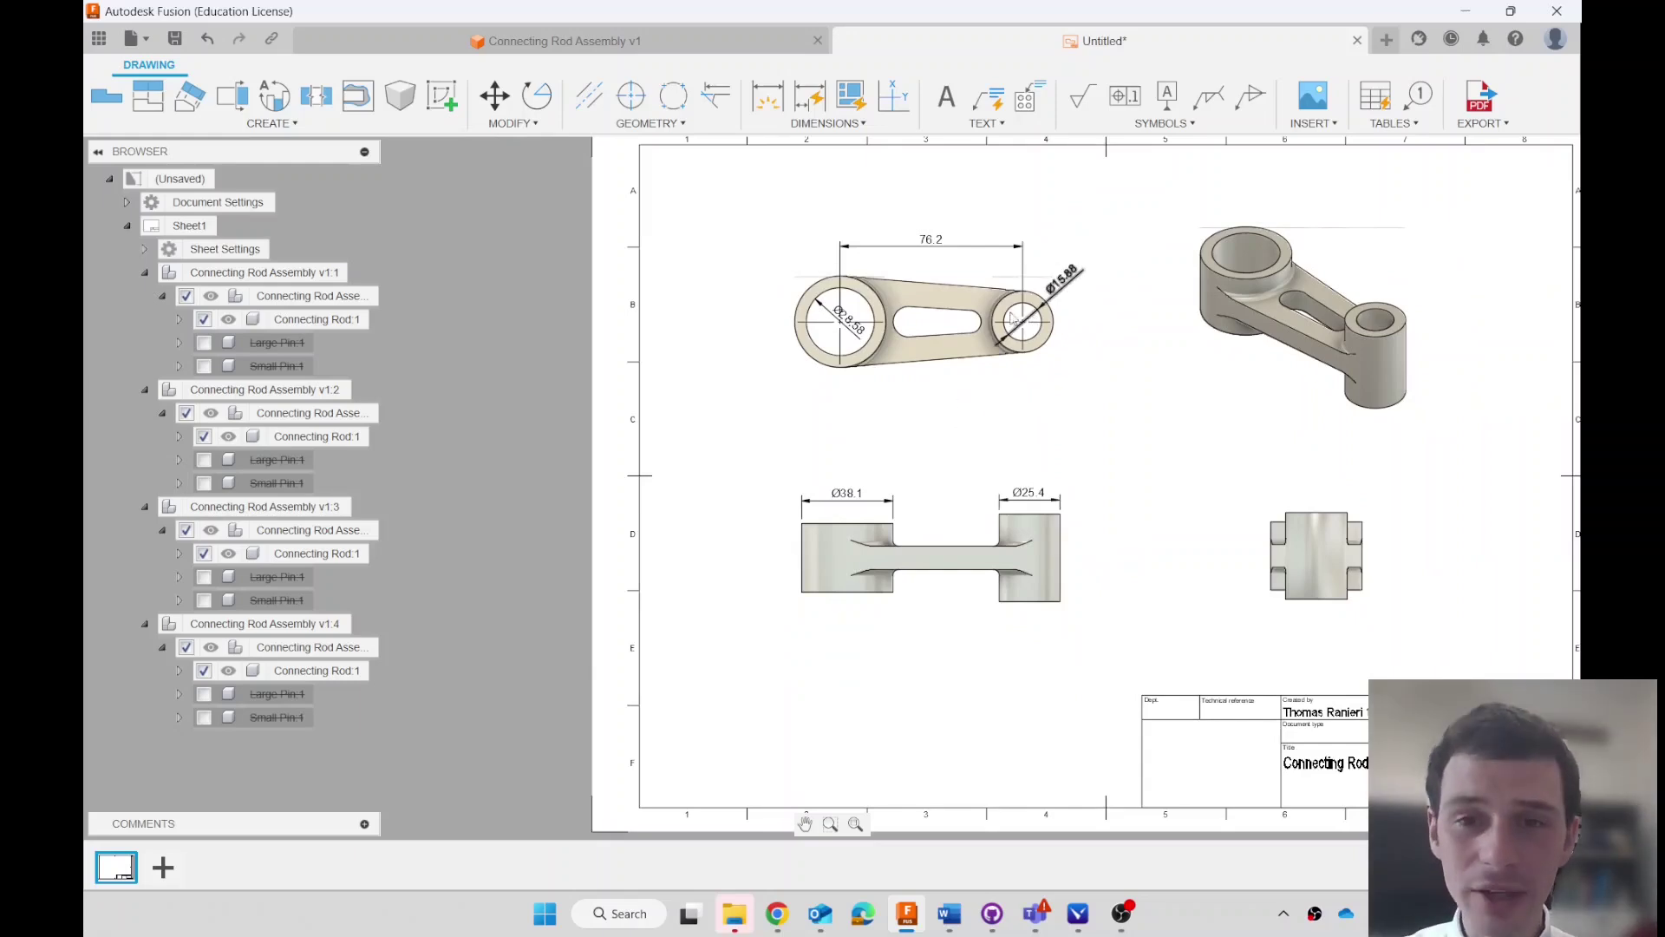
scroll(972, 581, up, 3)
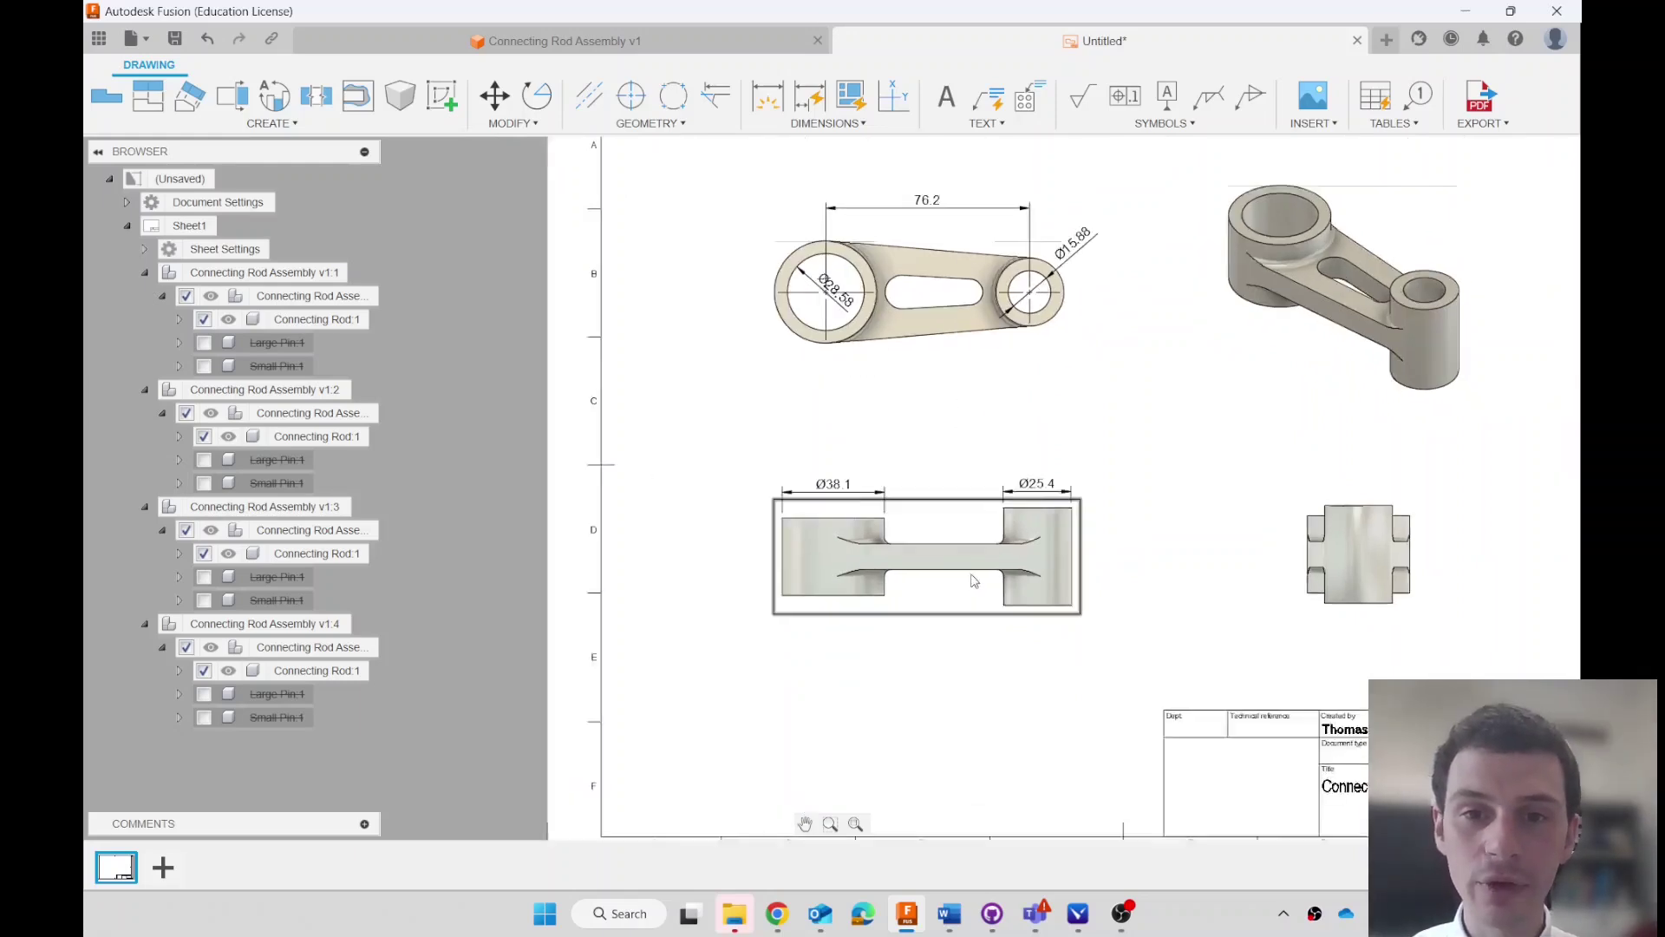
scroll(974, 586, down, 2)
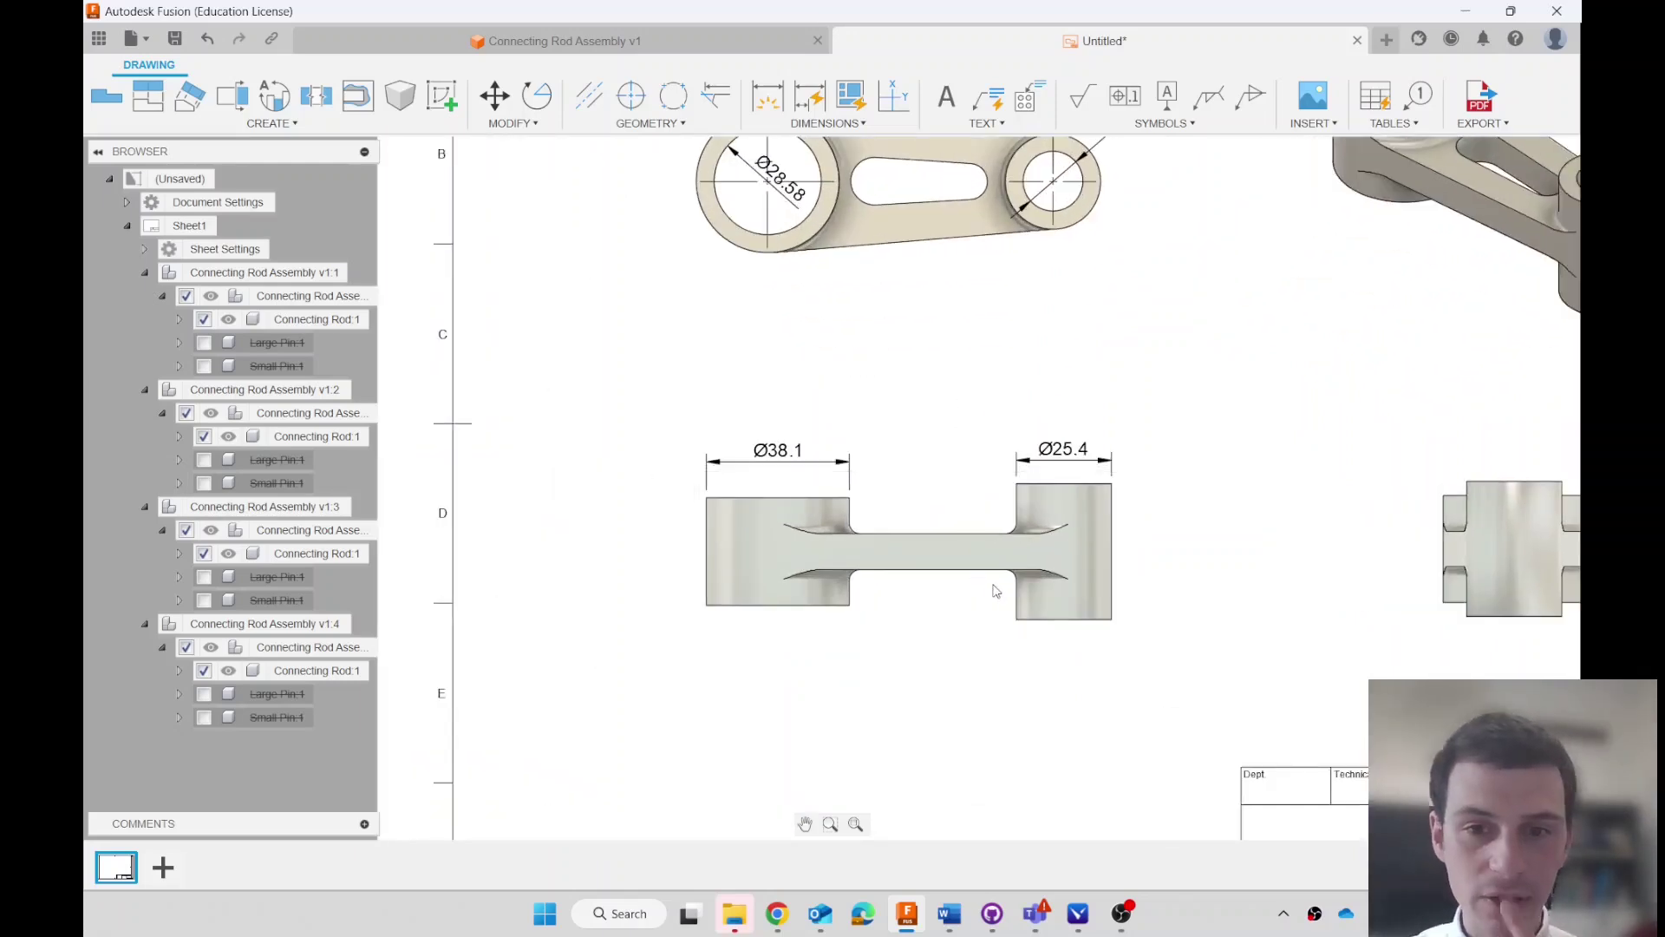
scroll(983, 598, up, 3)
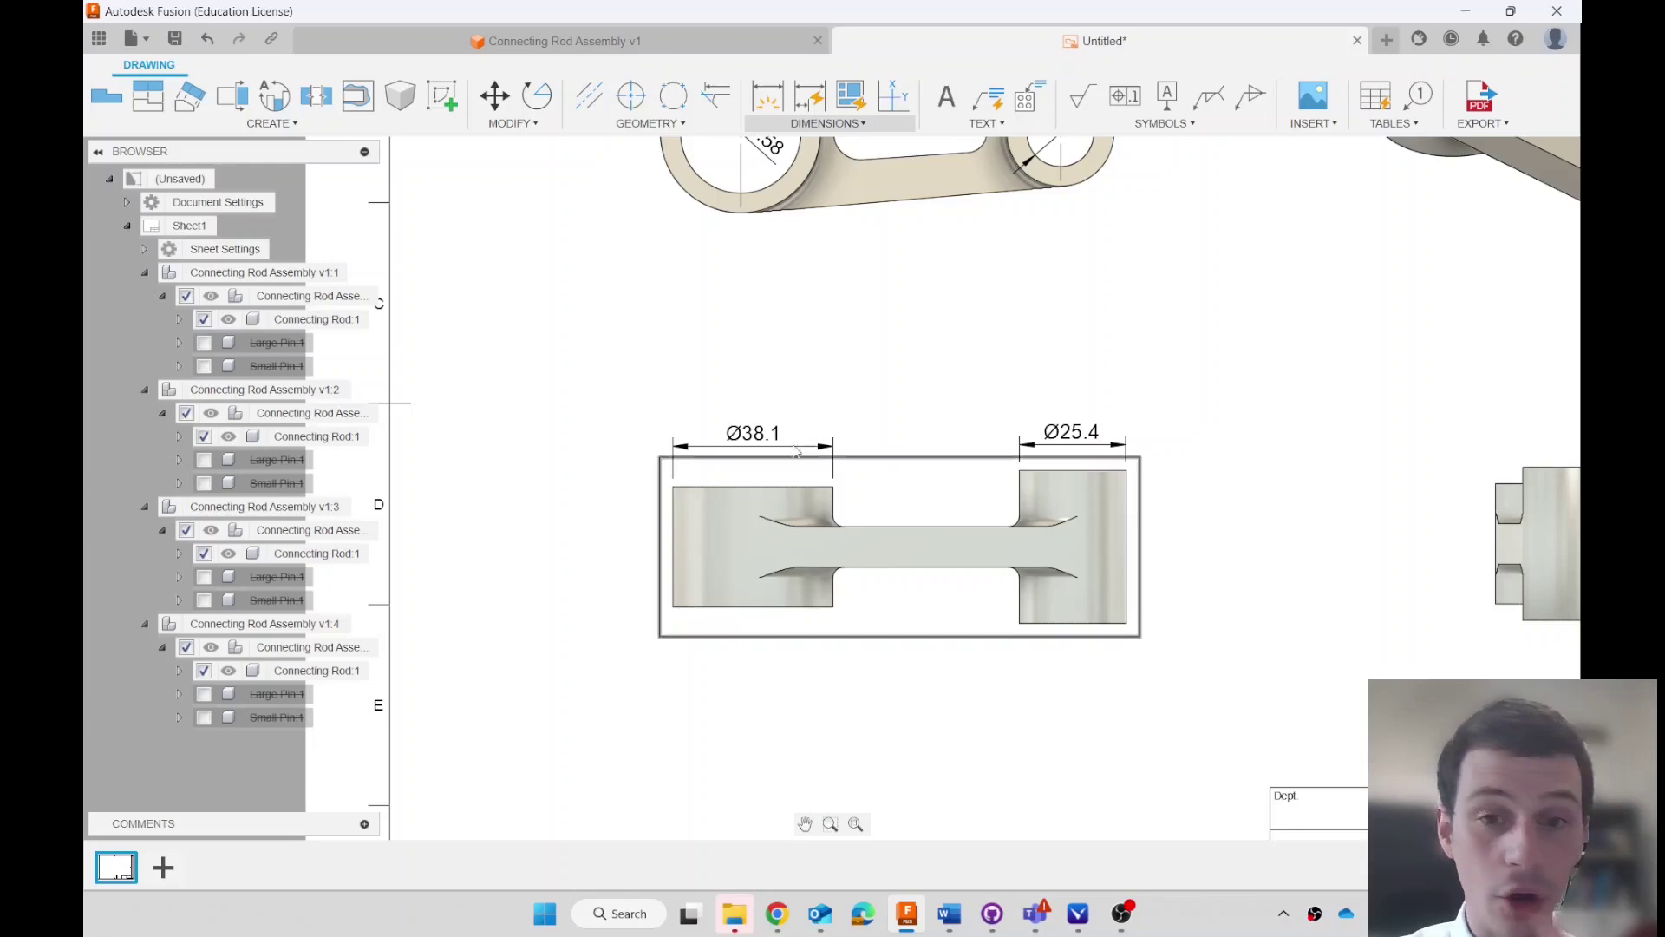
click(767, 105)
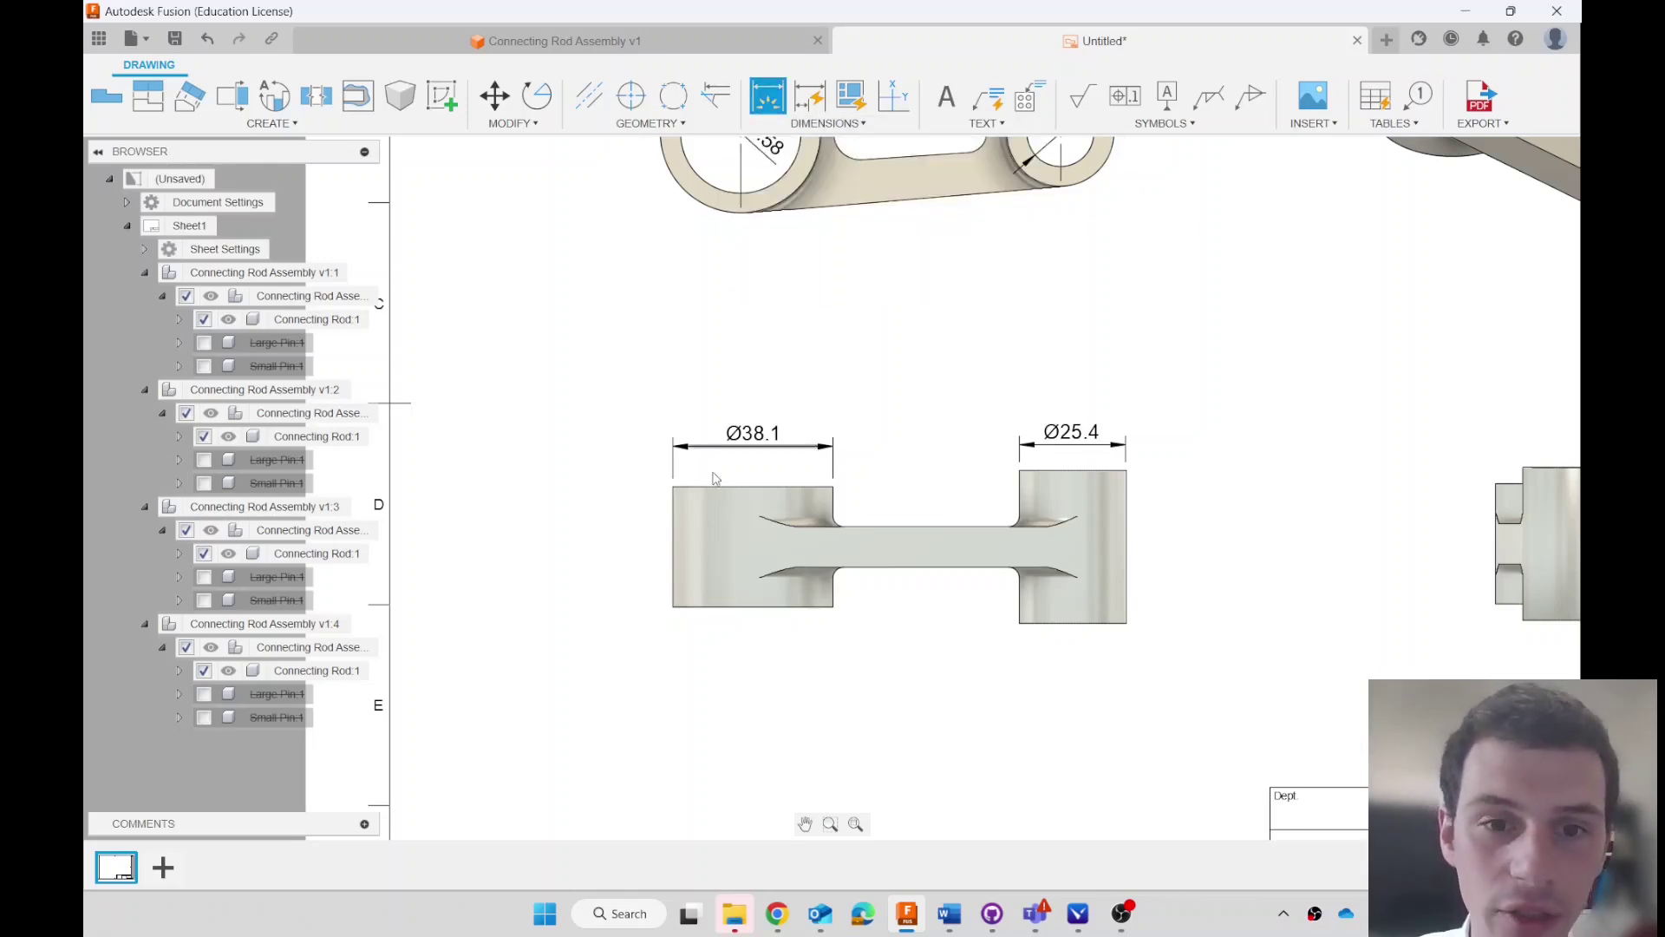
click(675, 609)
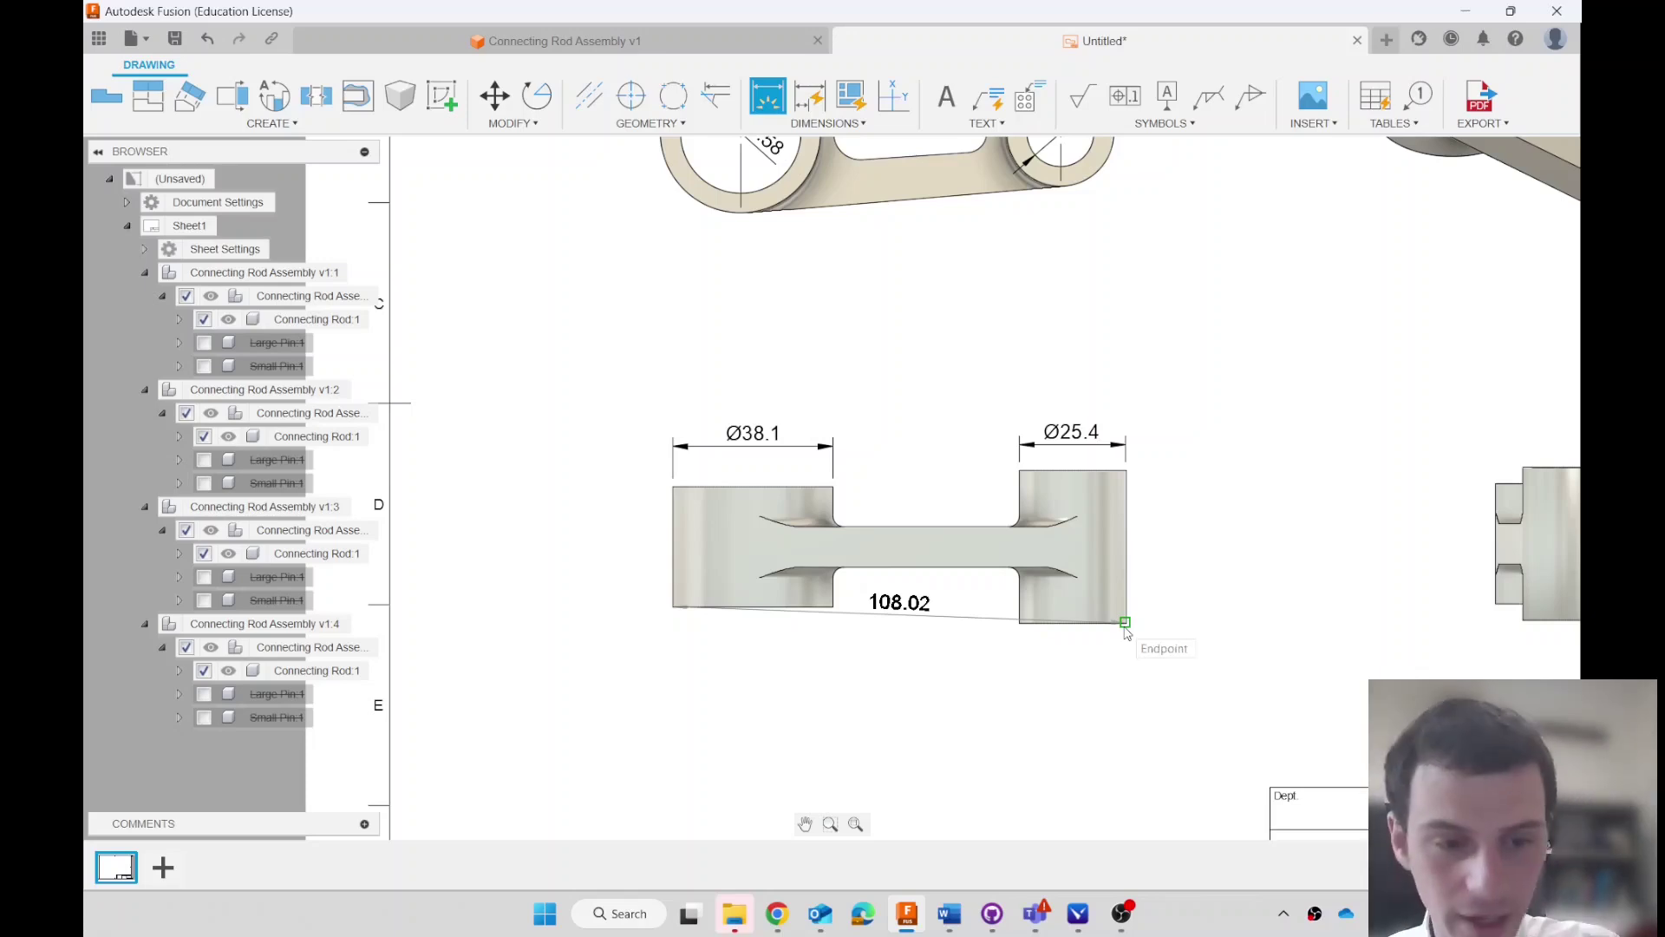
key(Escape)
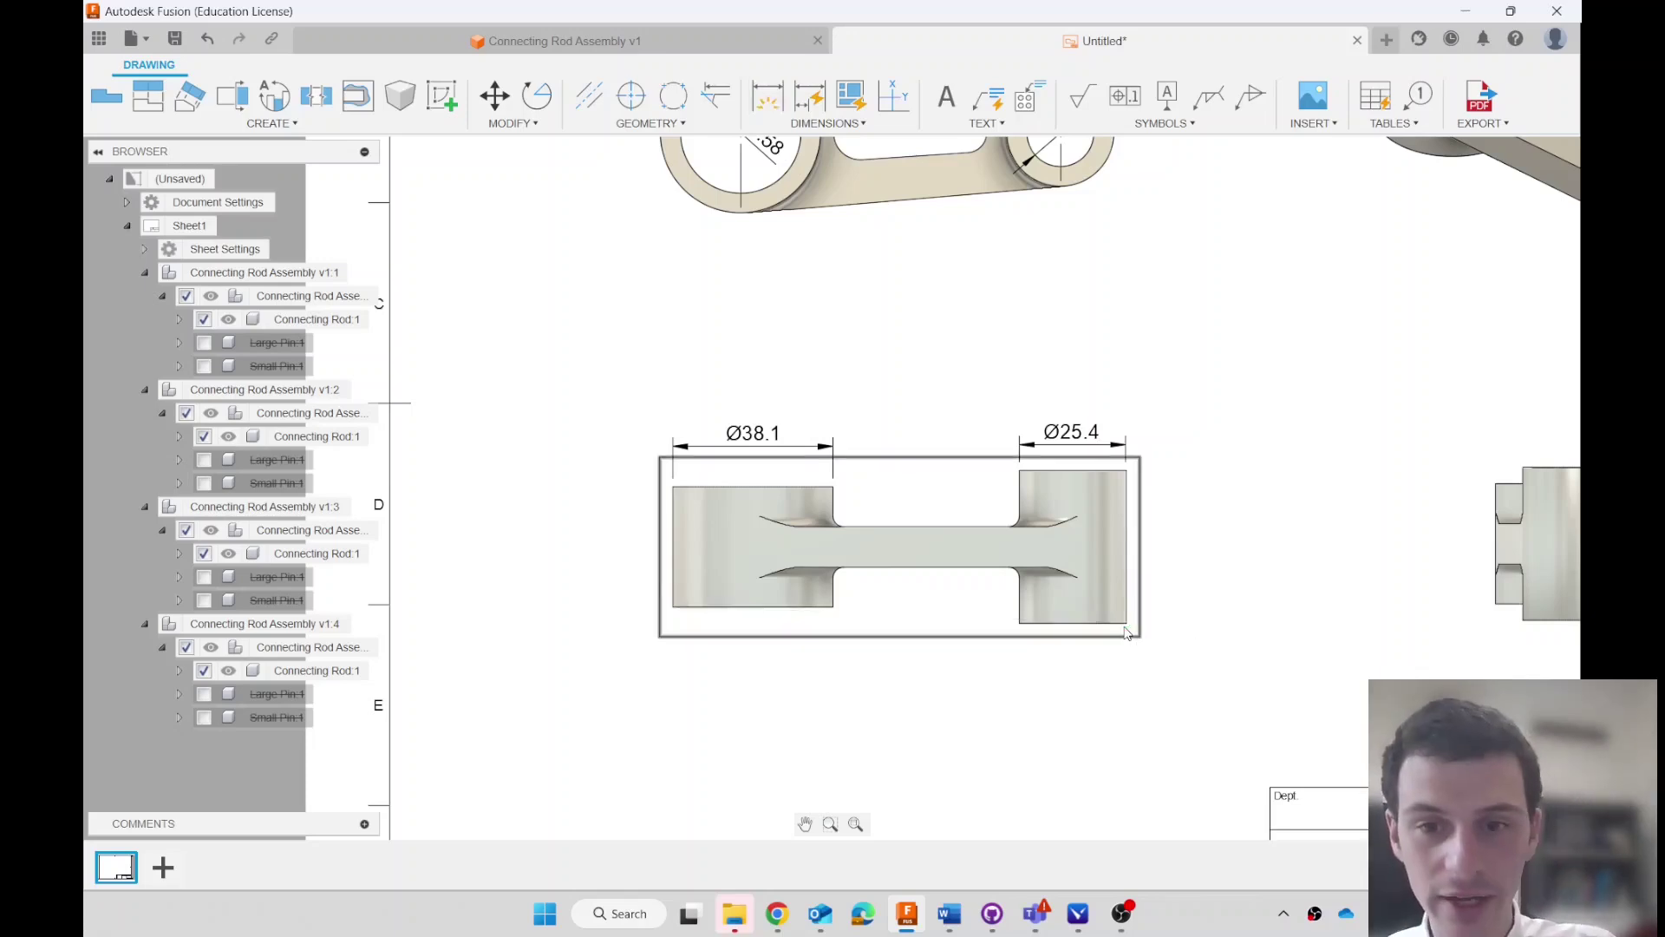
- Dimension the overall horizontal length of the connecting rod in the front view, placing the dimension below the rod
click(765, 98)
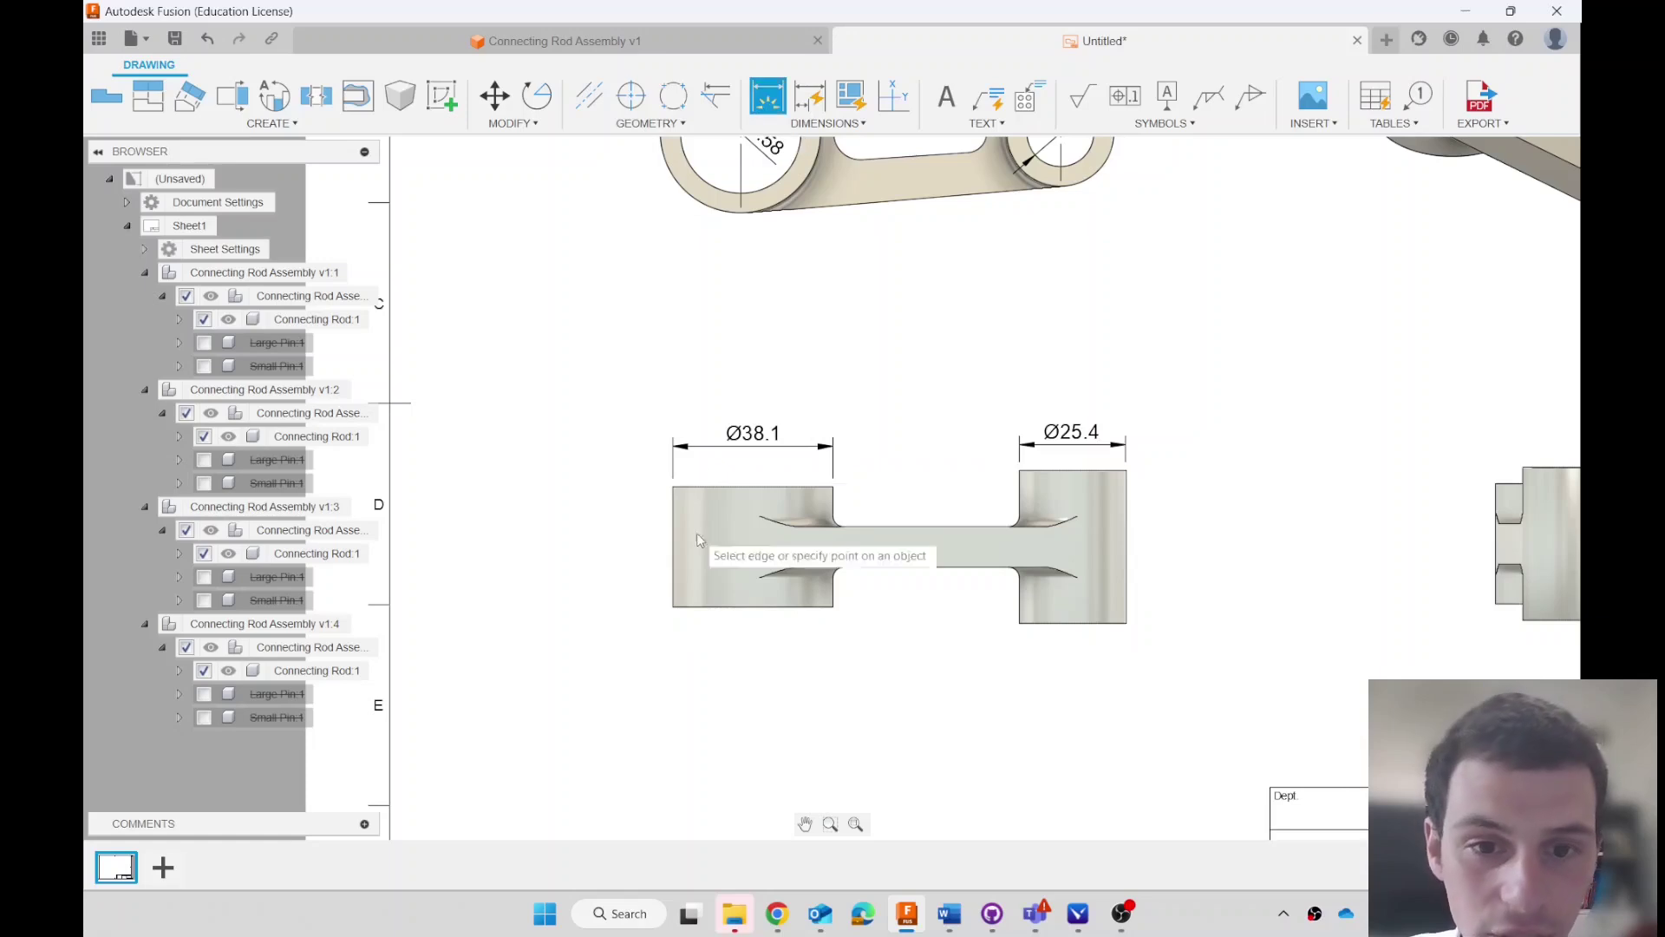
click(674, 607)
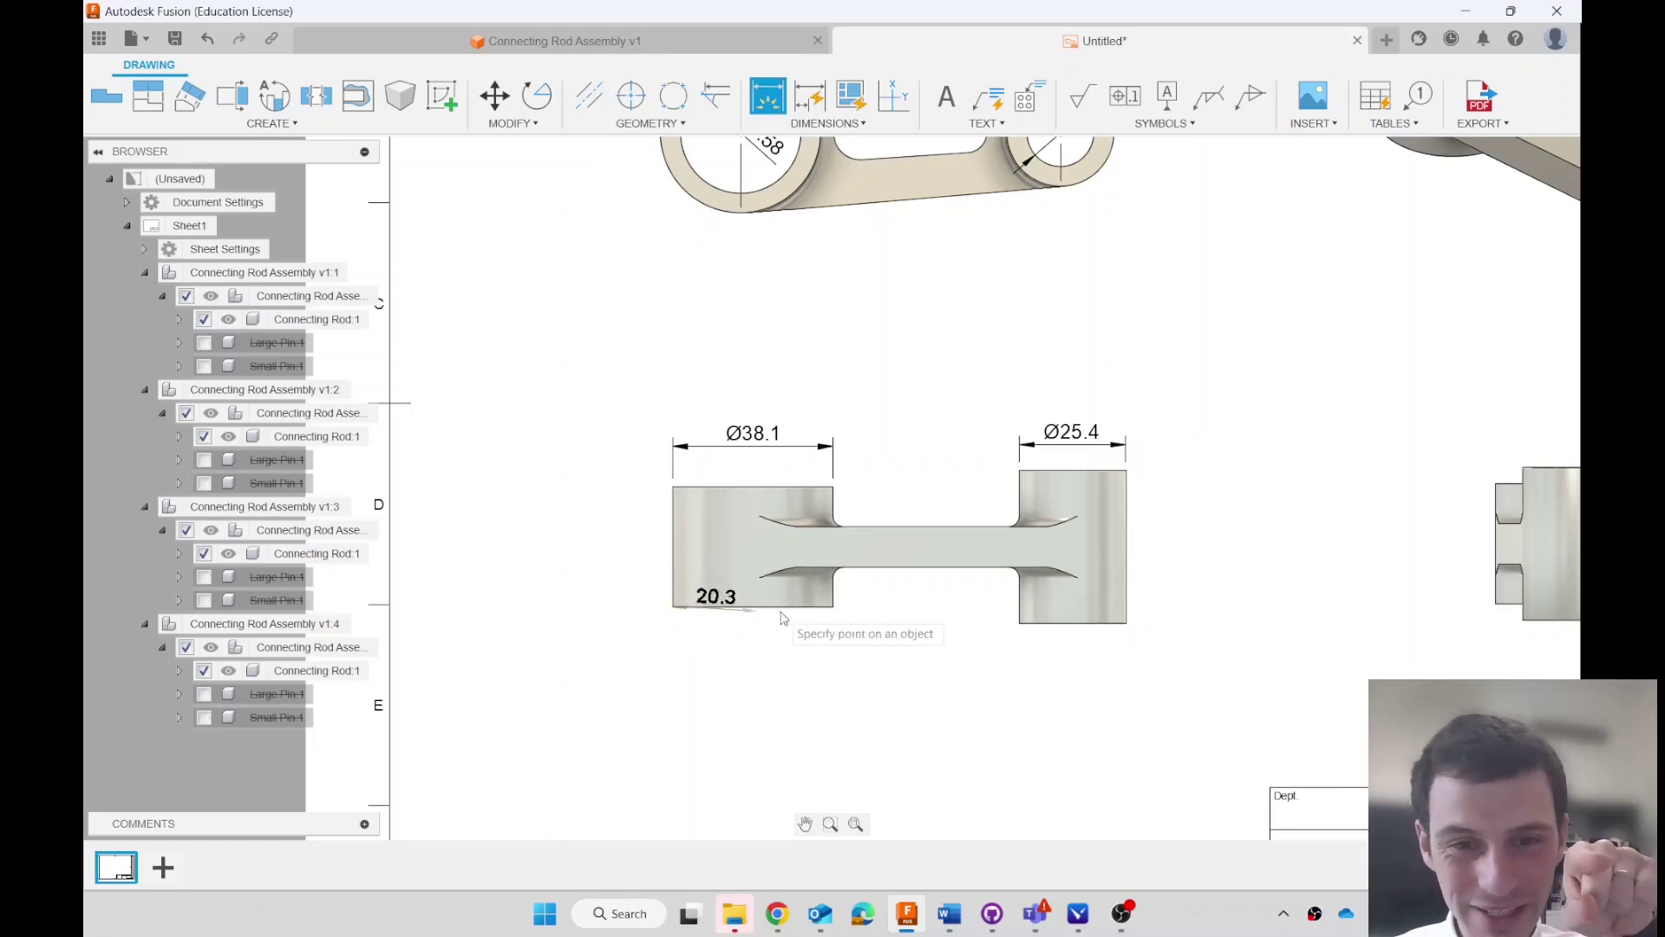
click(1125, 623)
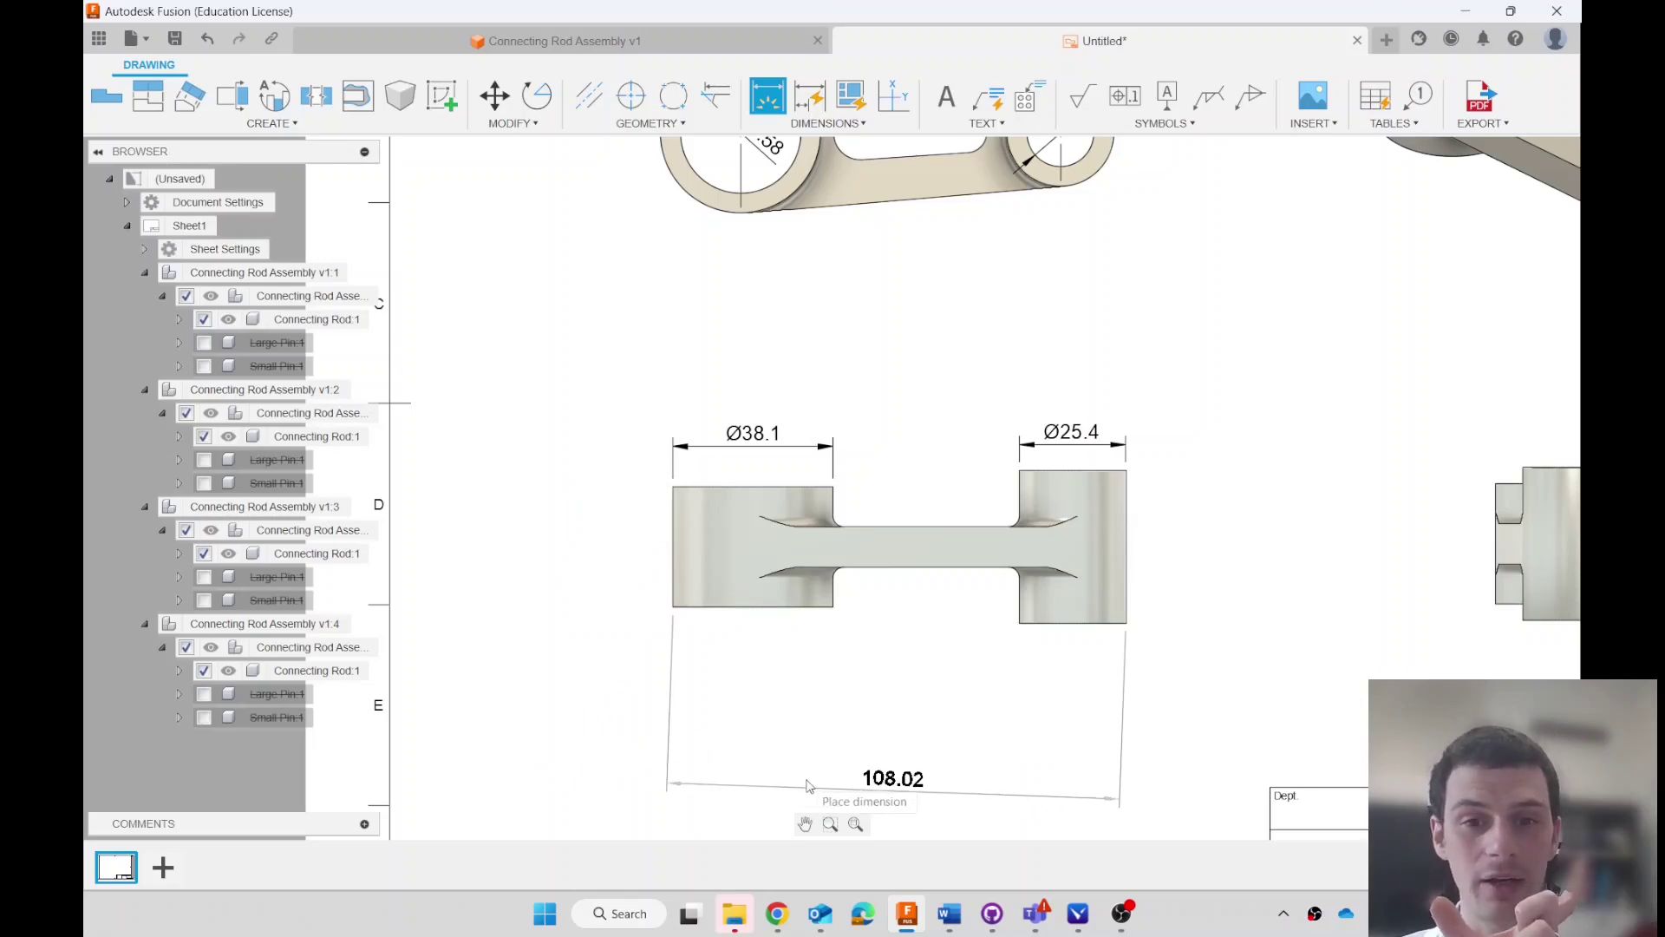
click(1153, 757)
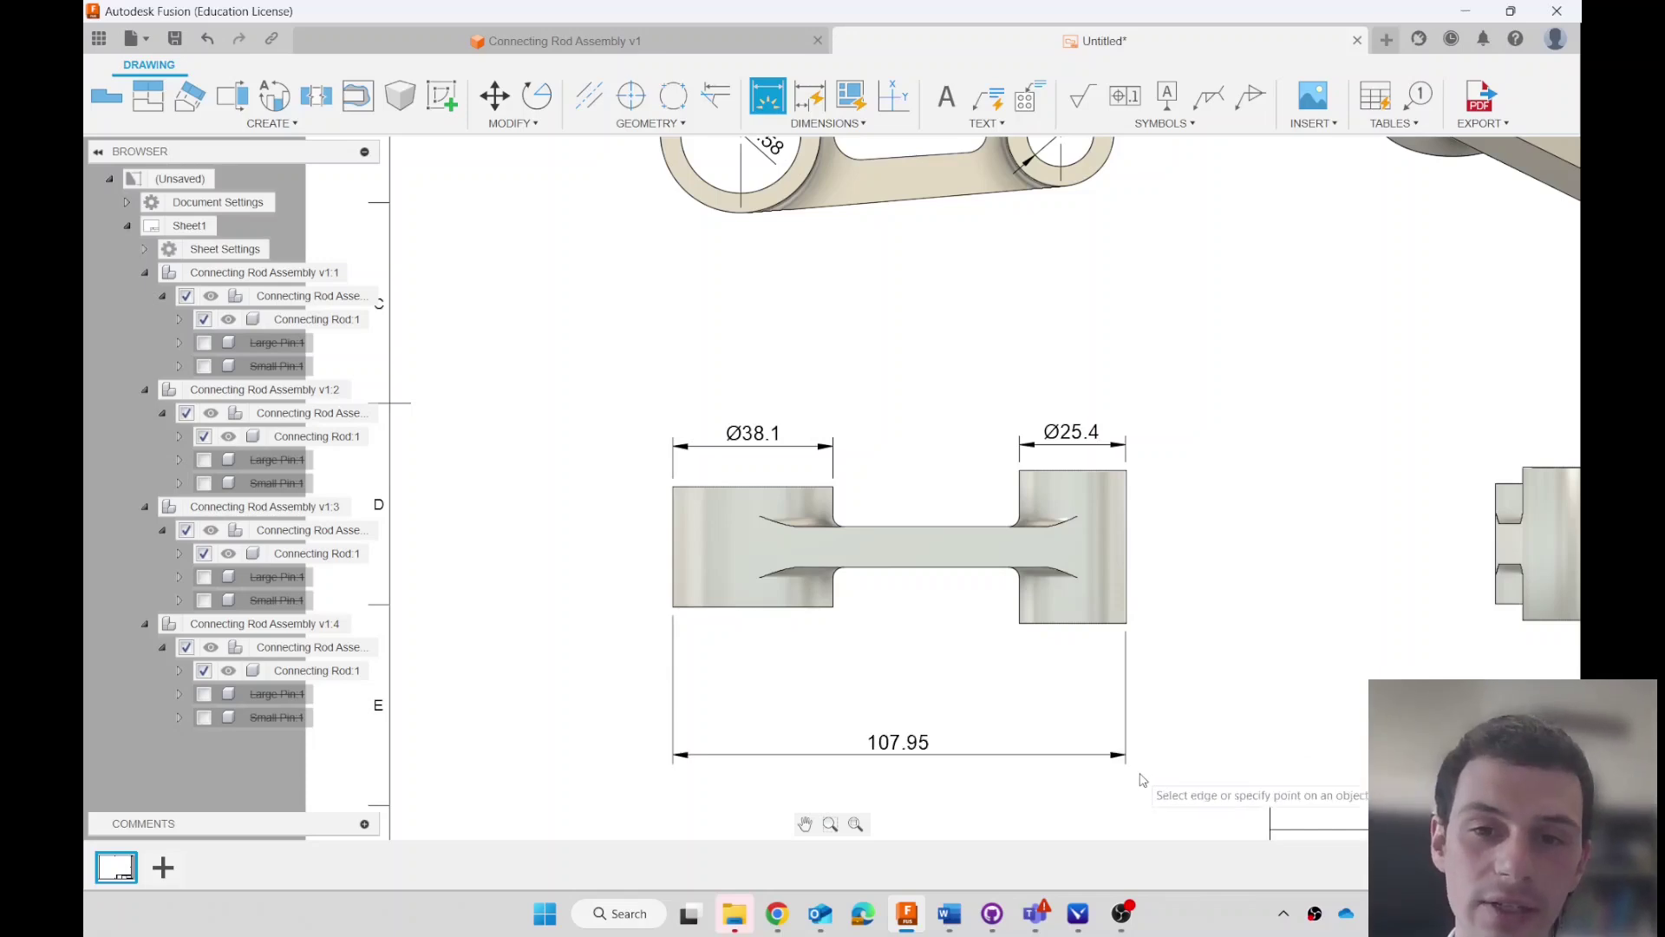
scroll(1116, 707, down, 1)
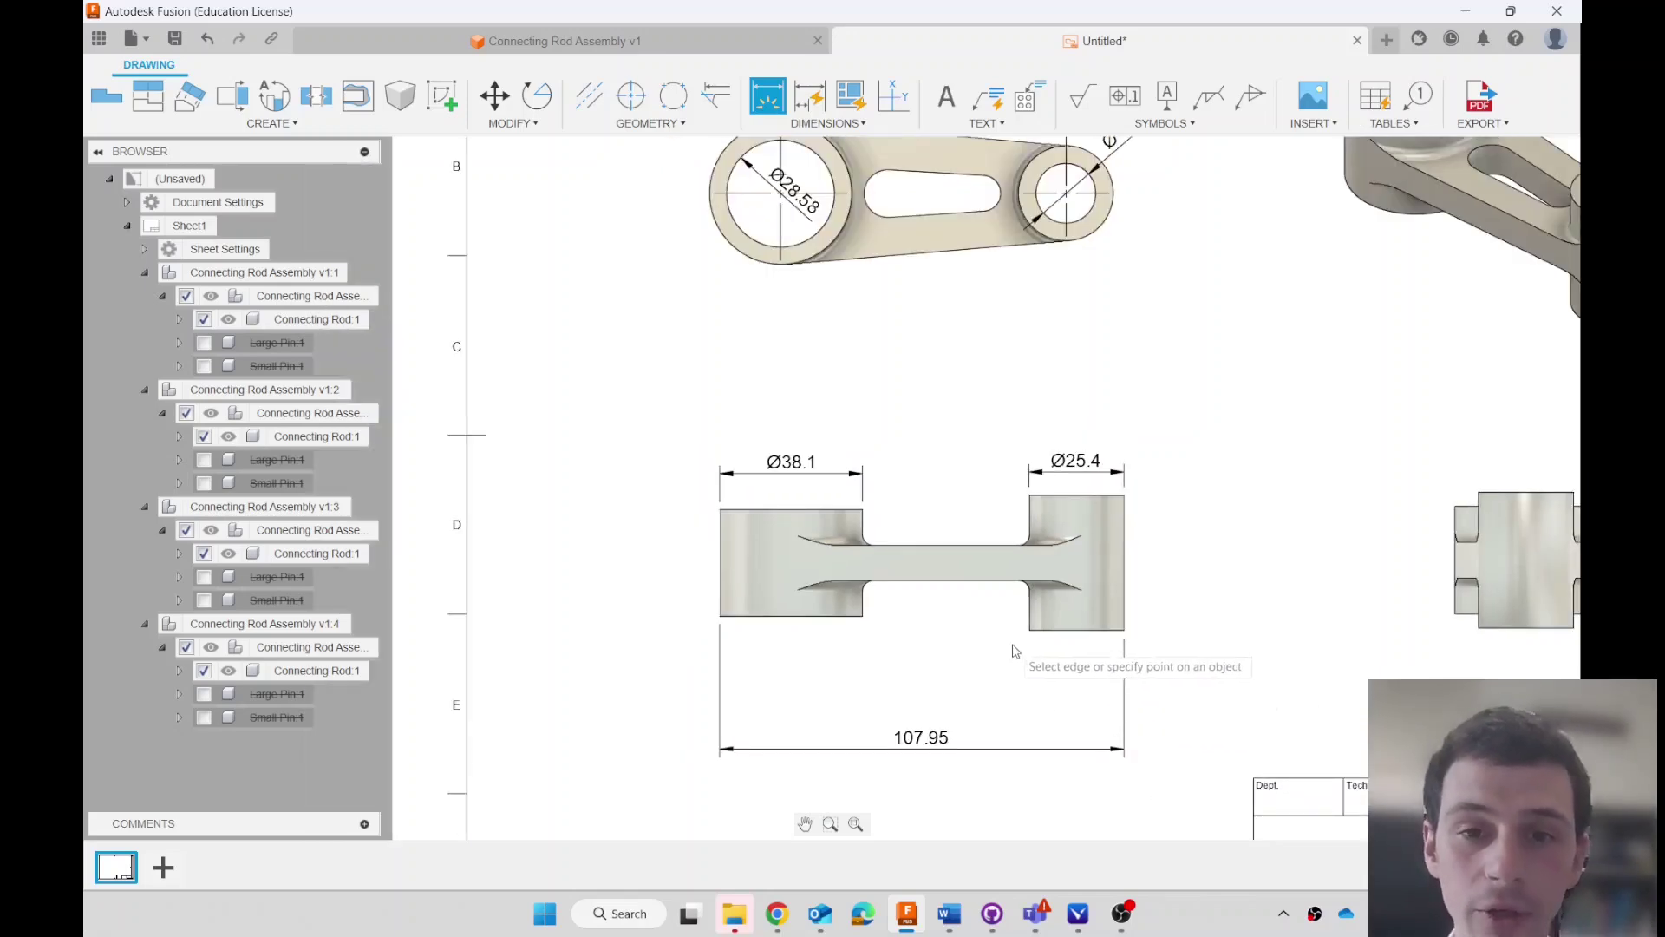
- Dimension the heights of the small and large ends in the front view, placing each dimension outside the rod beside its end
click(722, 528)
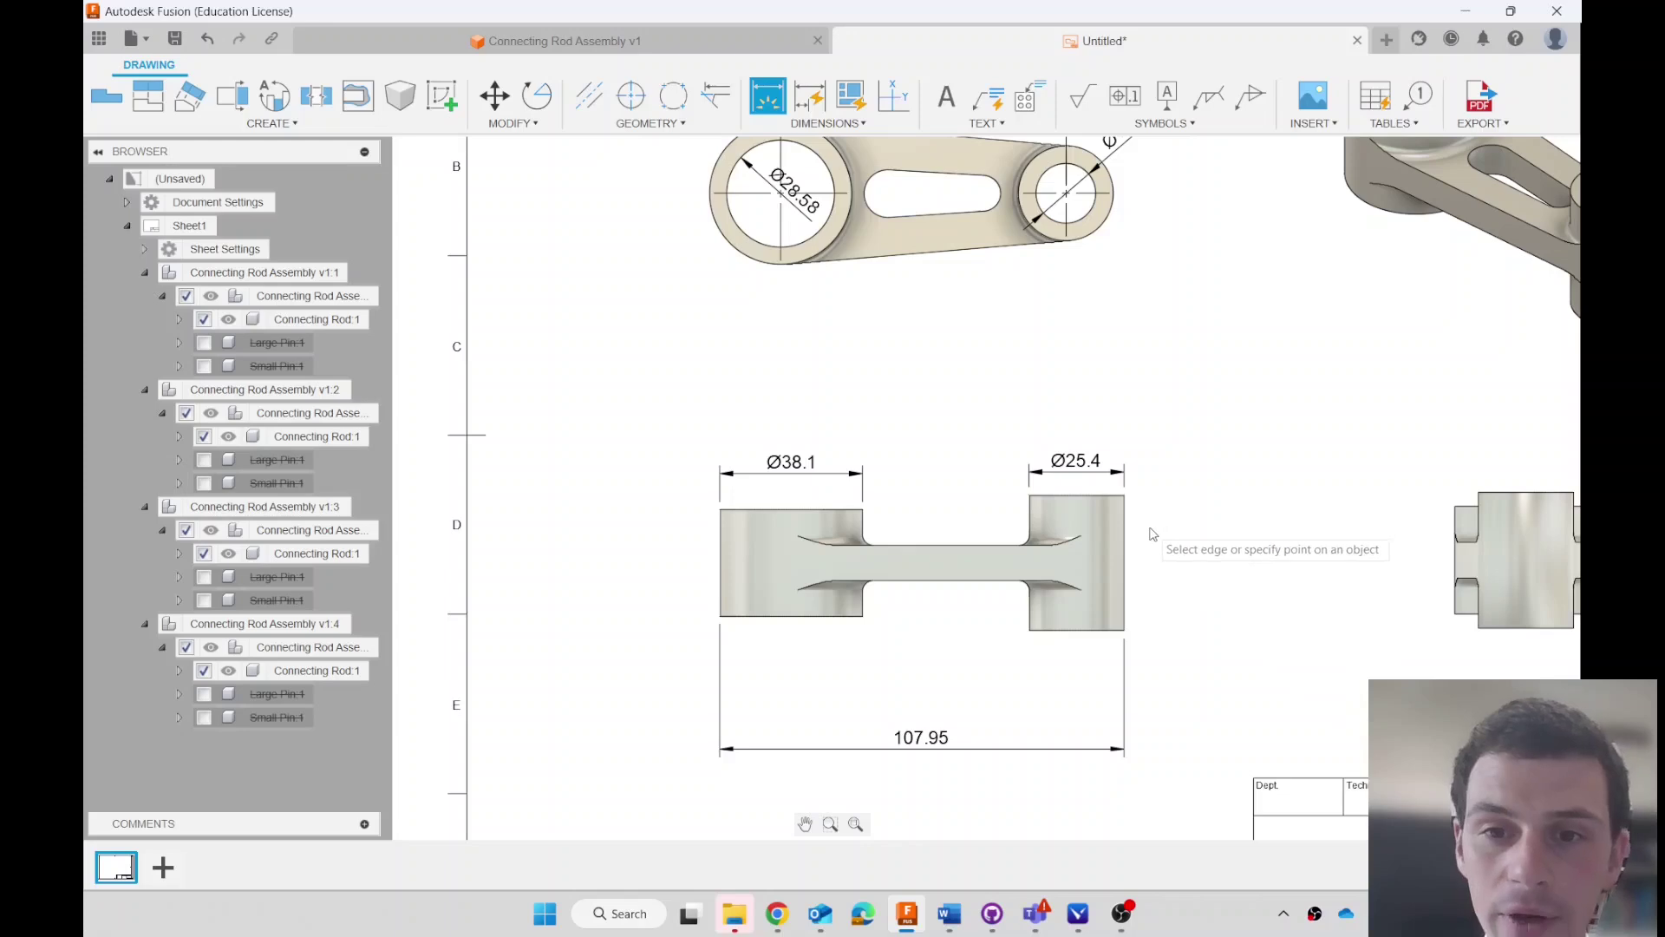
scroll(1147, 532, up, 1)
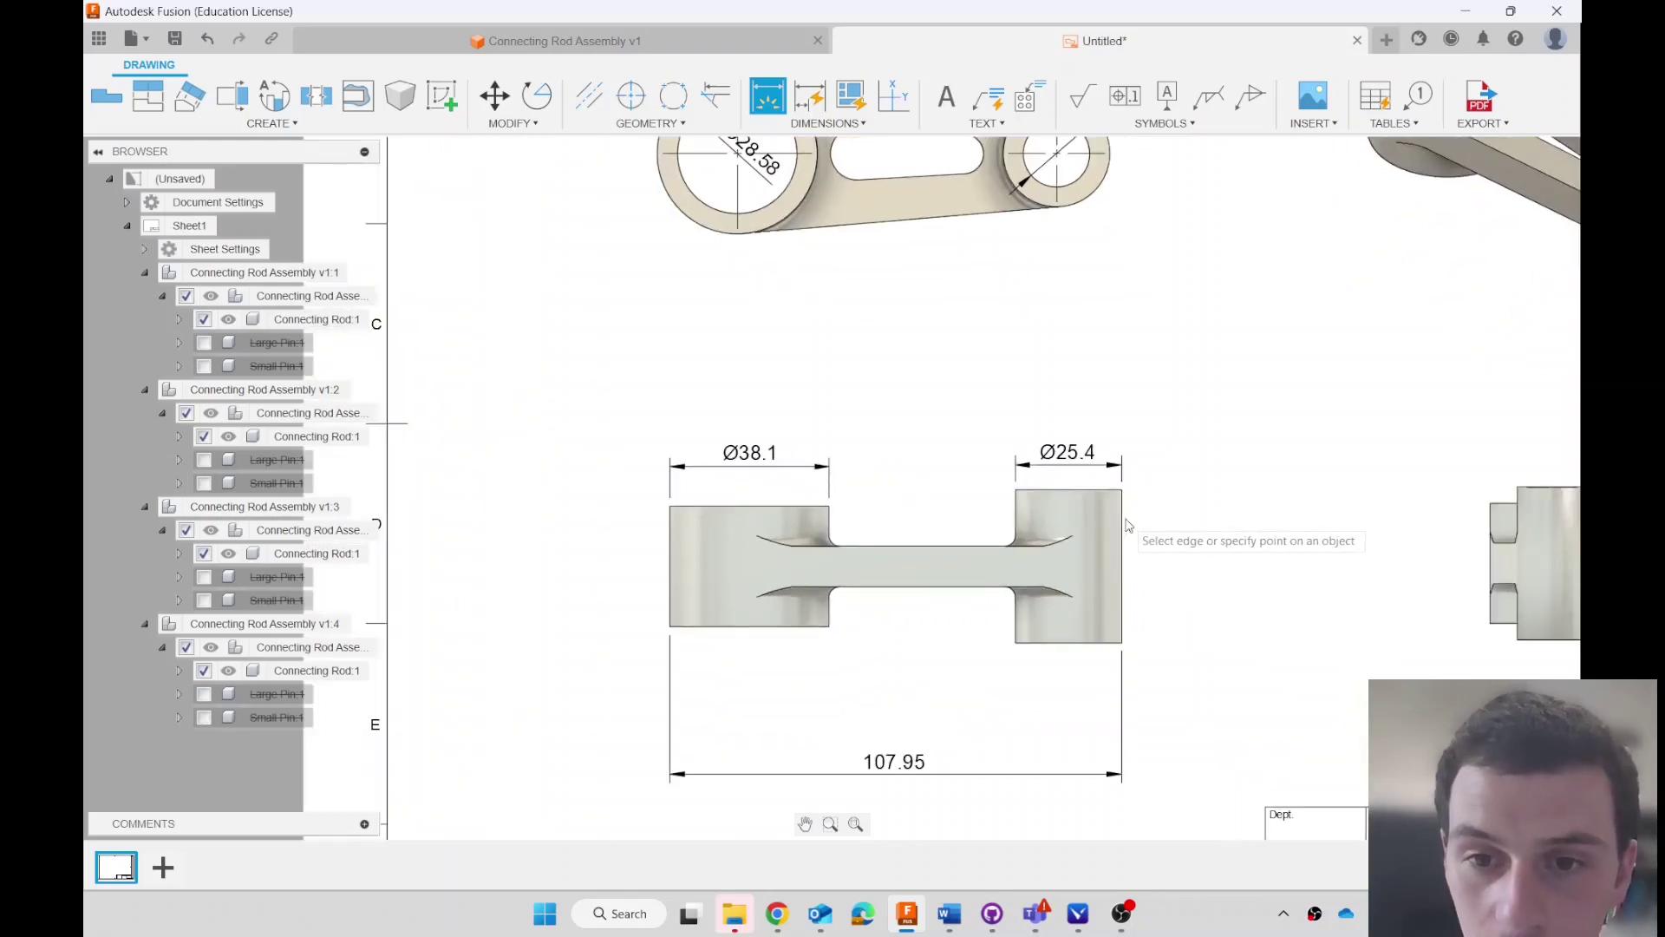
click(1125, 526)
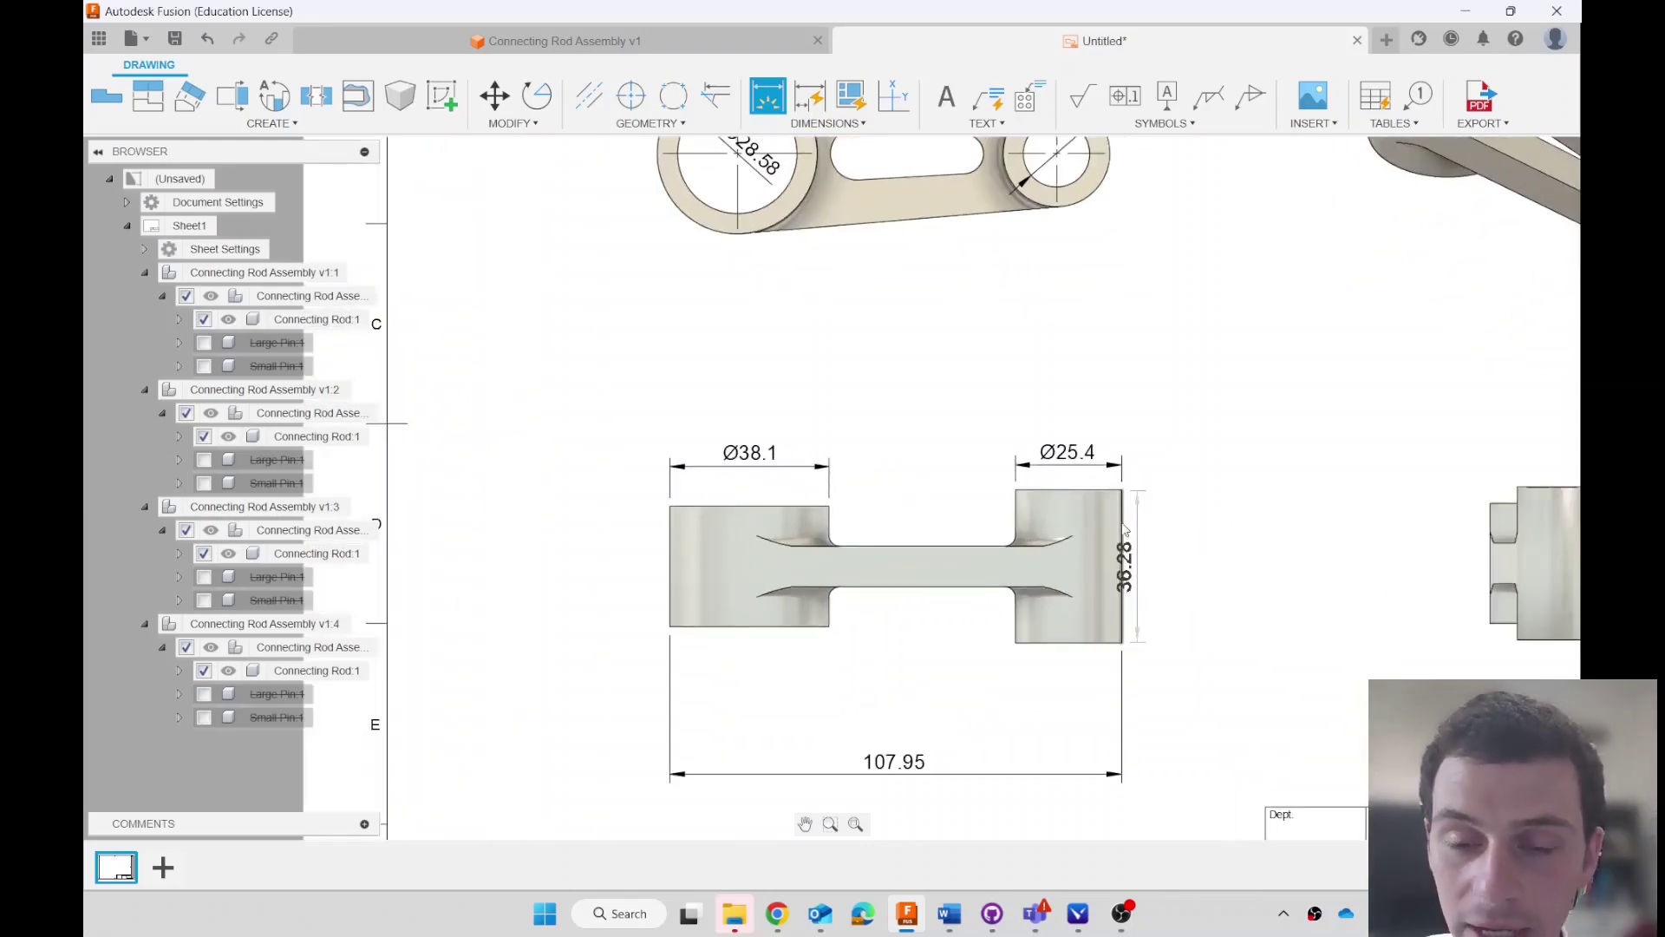
click(1184, 570)
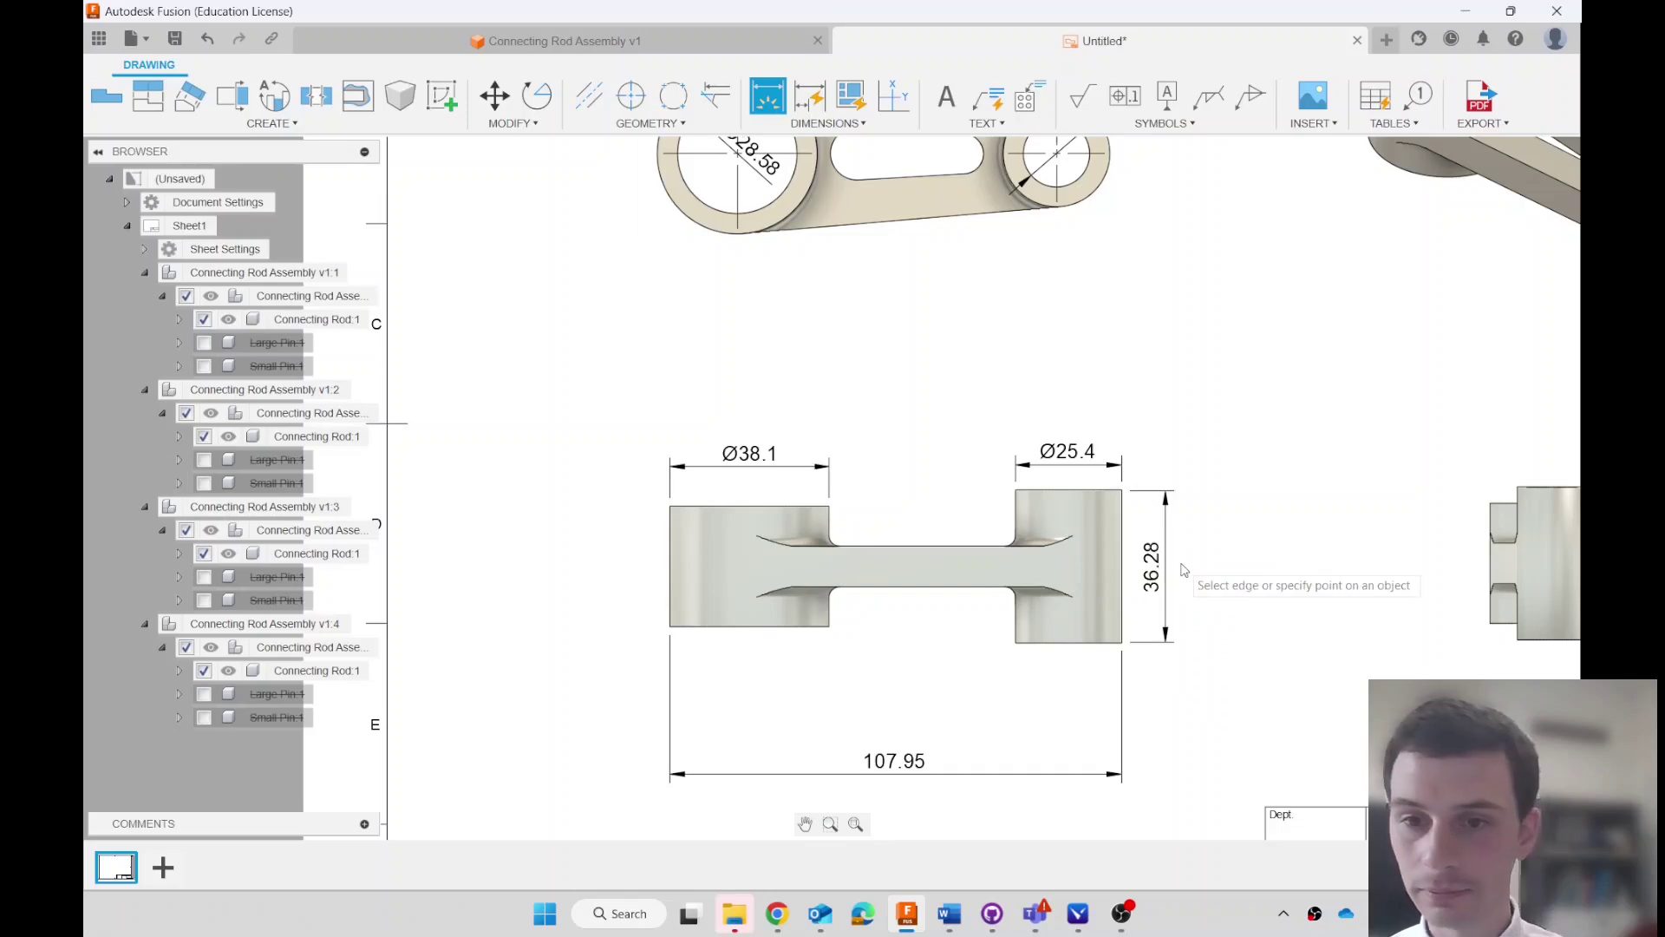
click(669, 564)
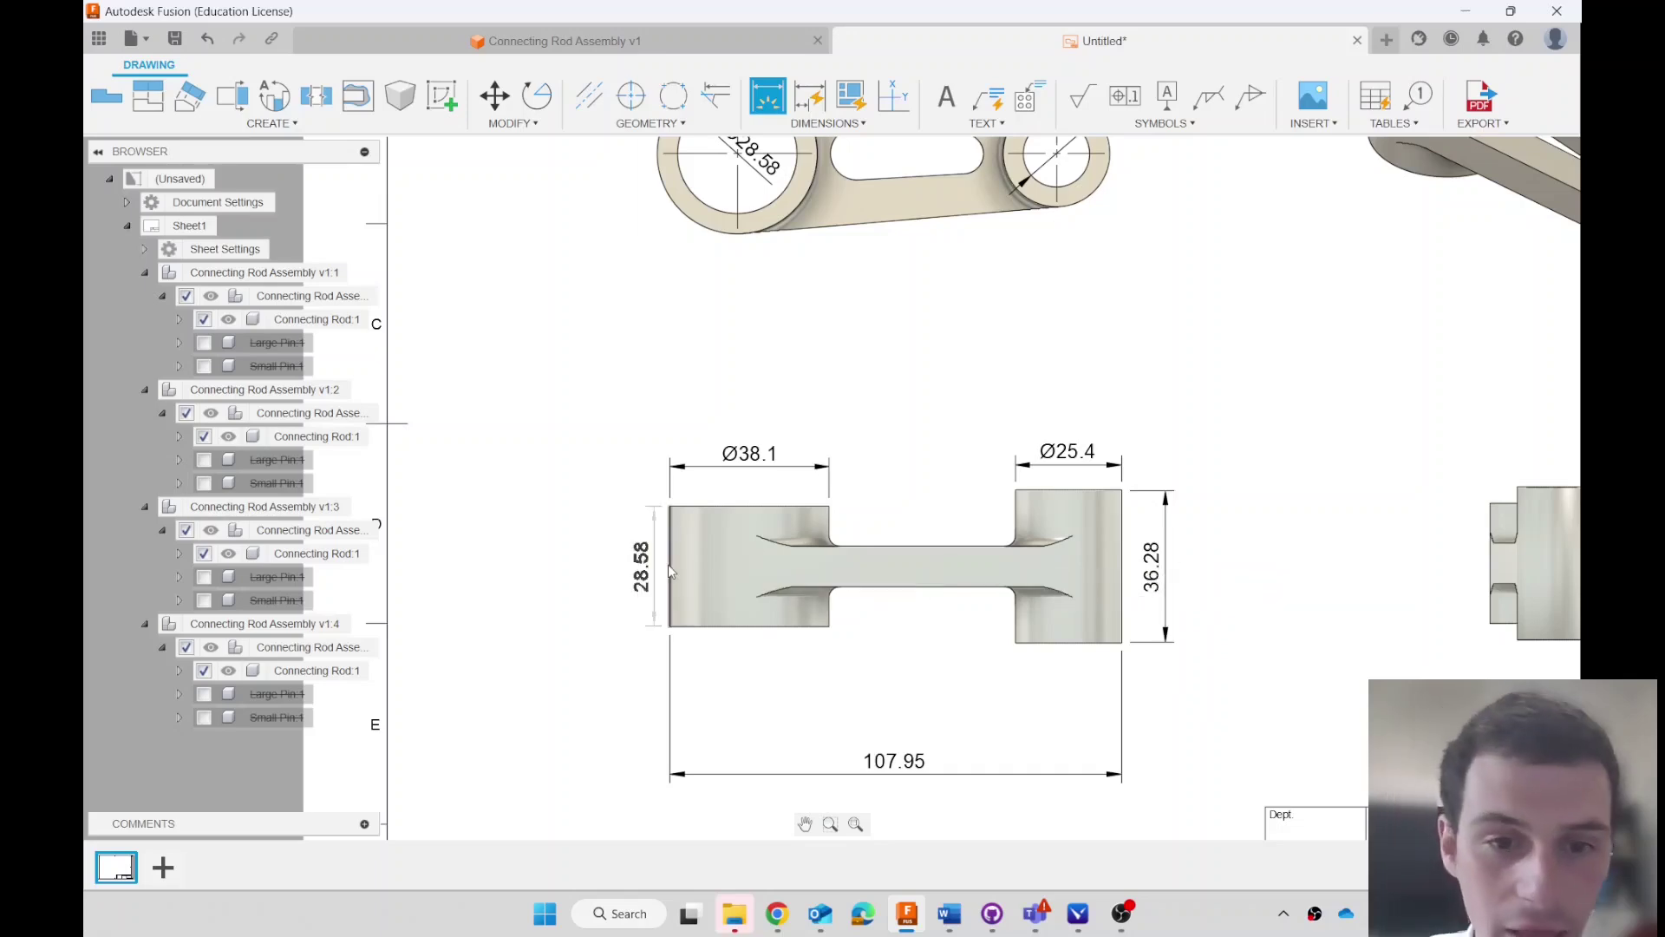
click(620, 568)
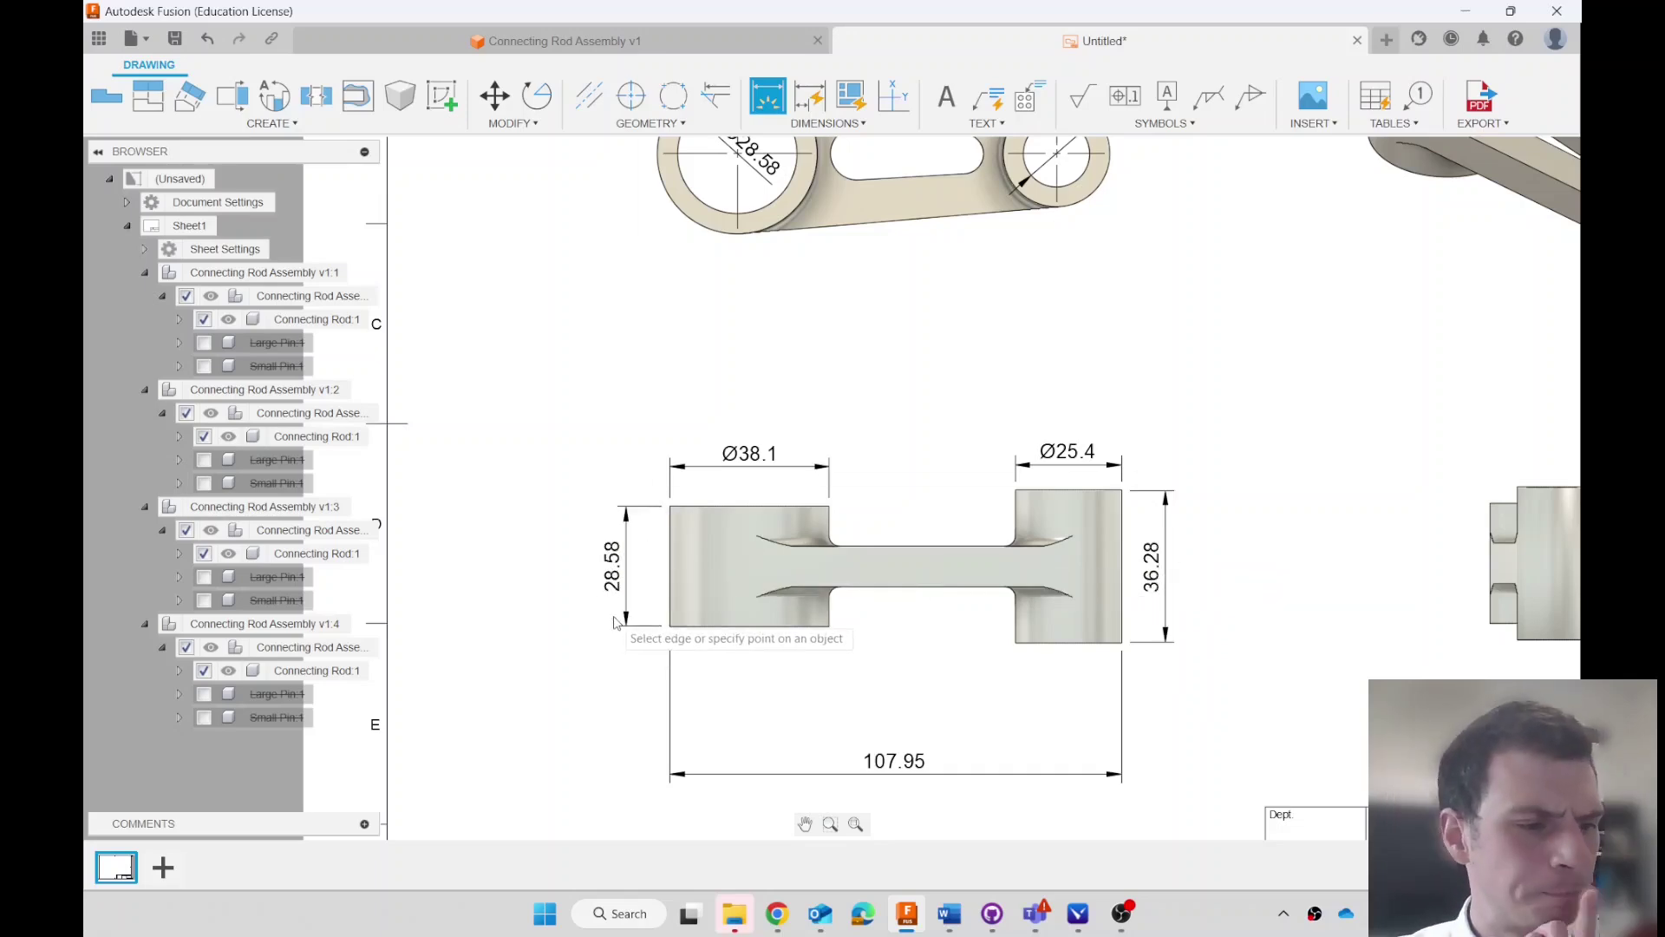
scroll(614, 622, down, 2)
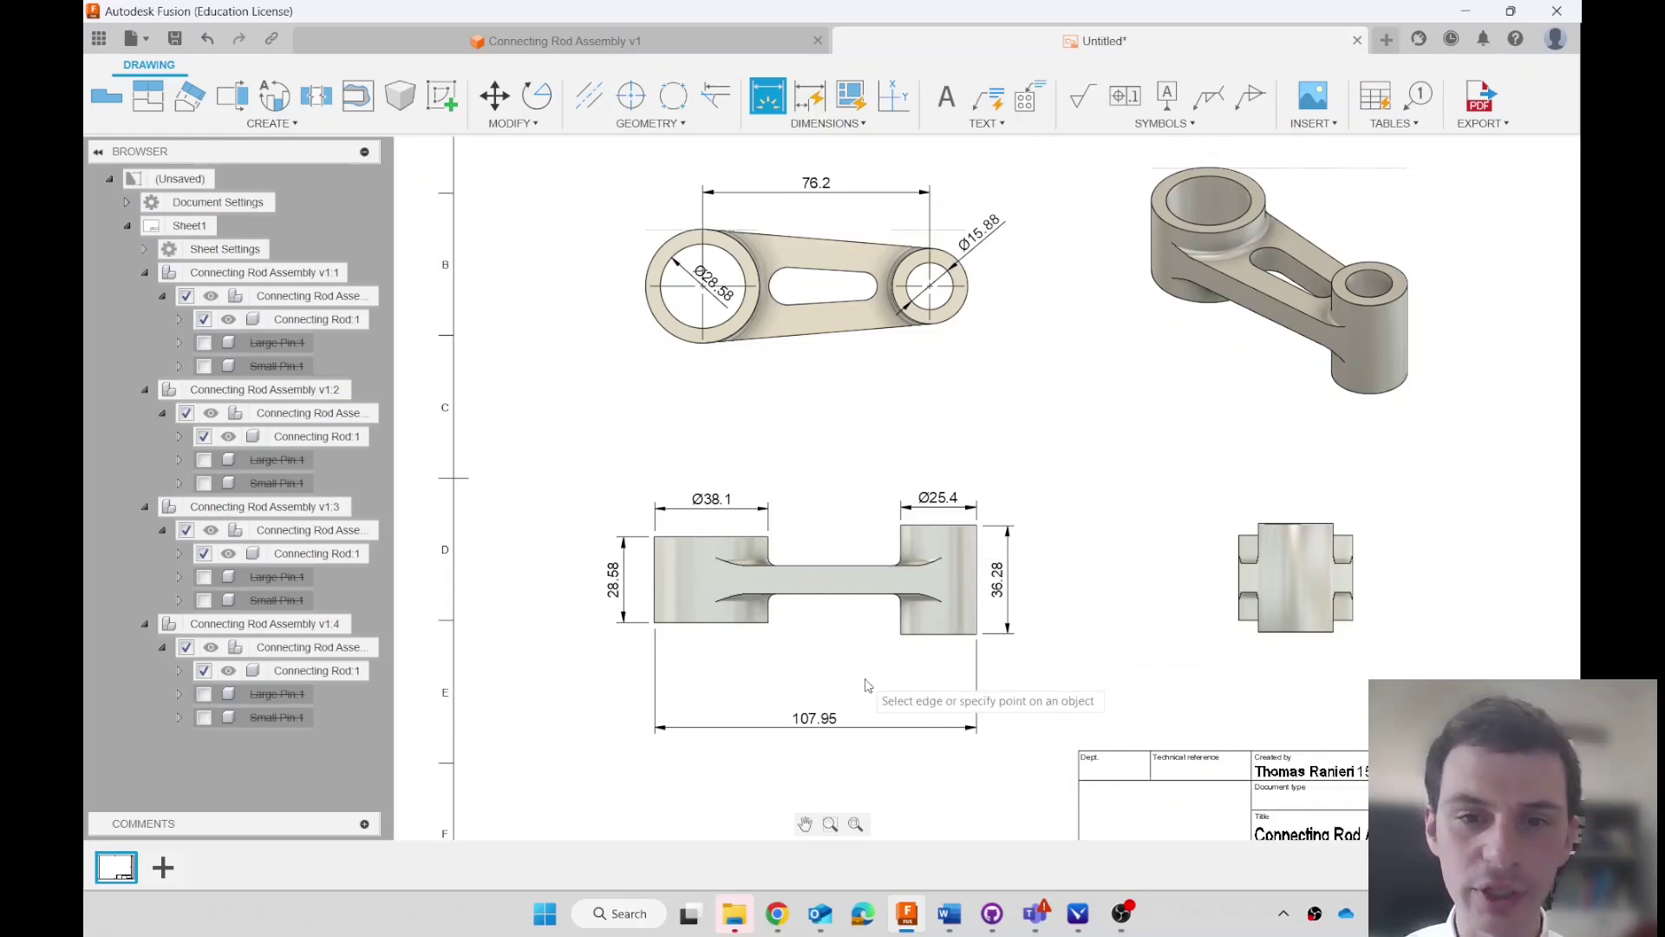
click(1292, 526)
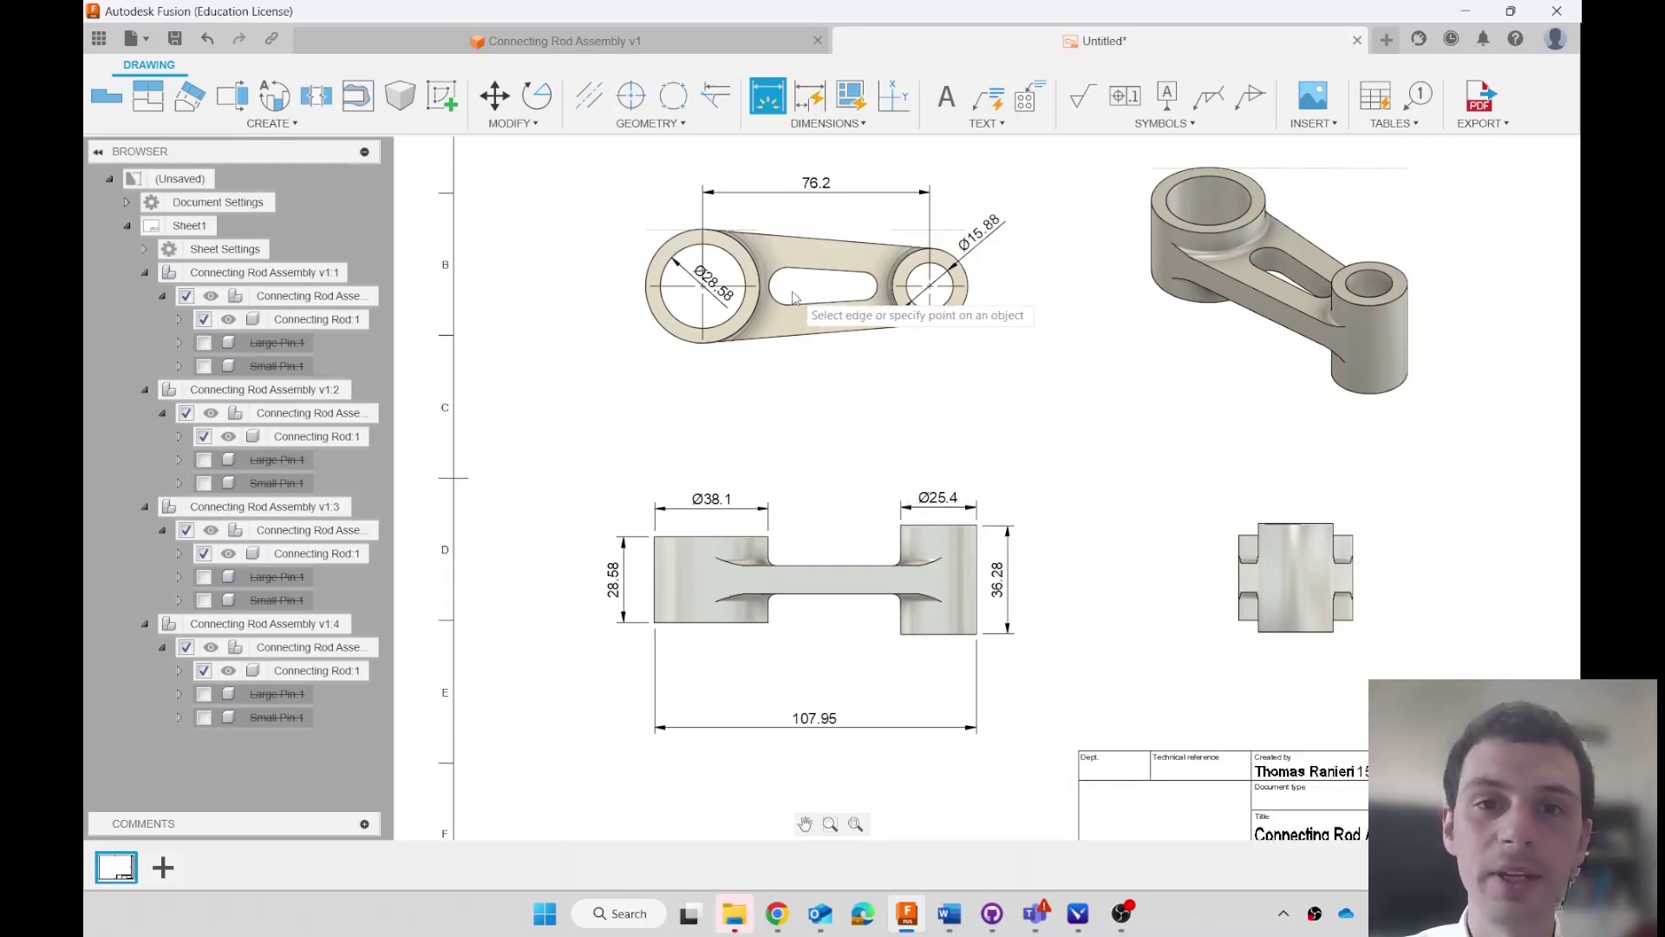
- Dimension the radii of both rounded ends of the slot in the top view, placing the labels above the slot
scroll(784, 290, down, 2)
scroll(783, 290, up, 1)
scroll(785, 286, down, 1)
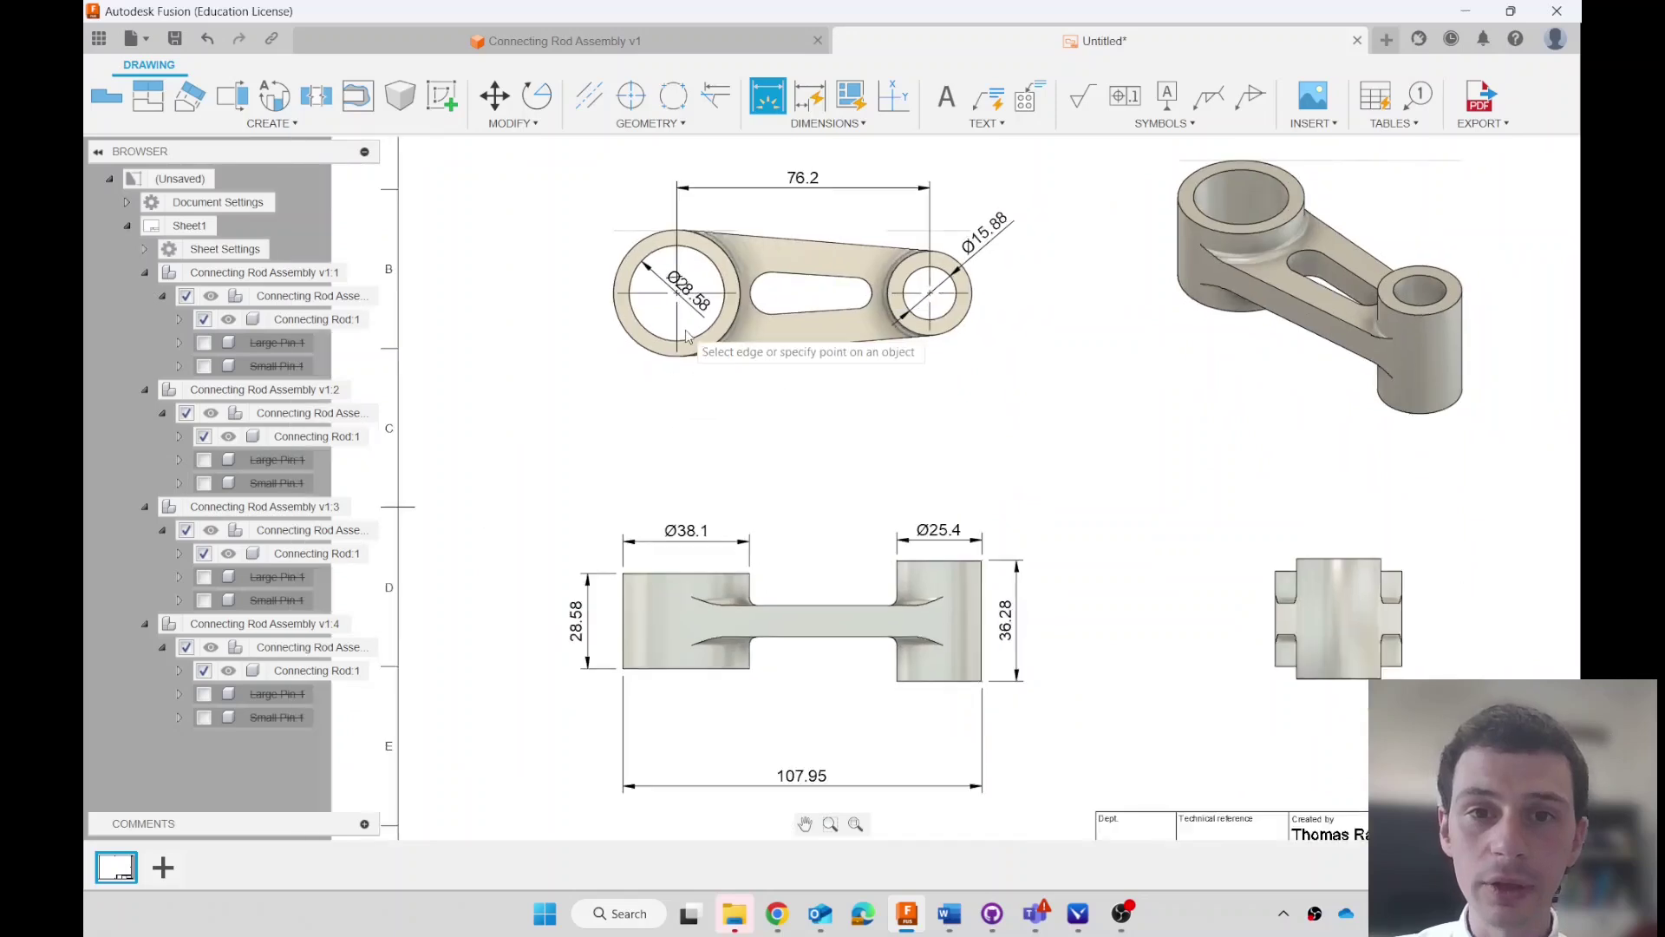
scroll(787, 272, up, 3)
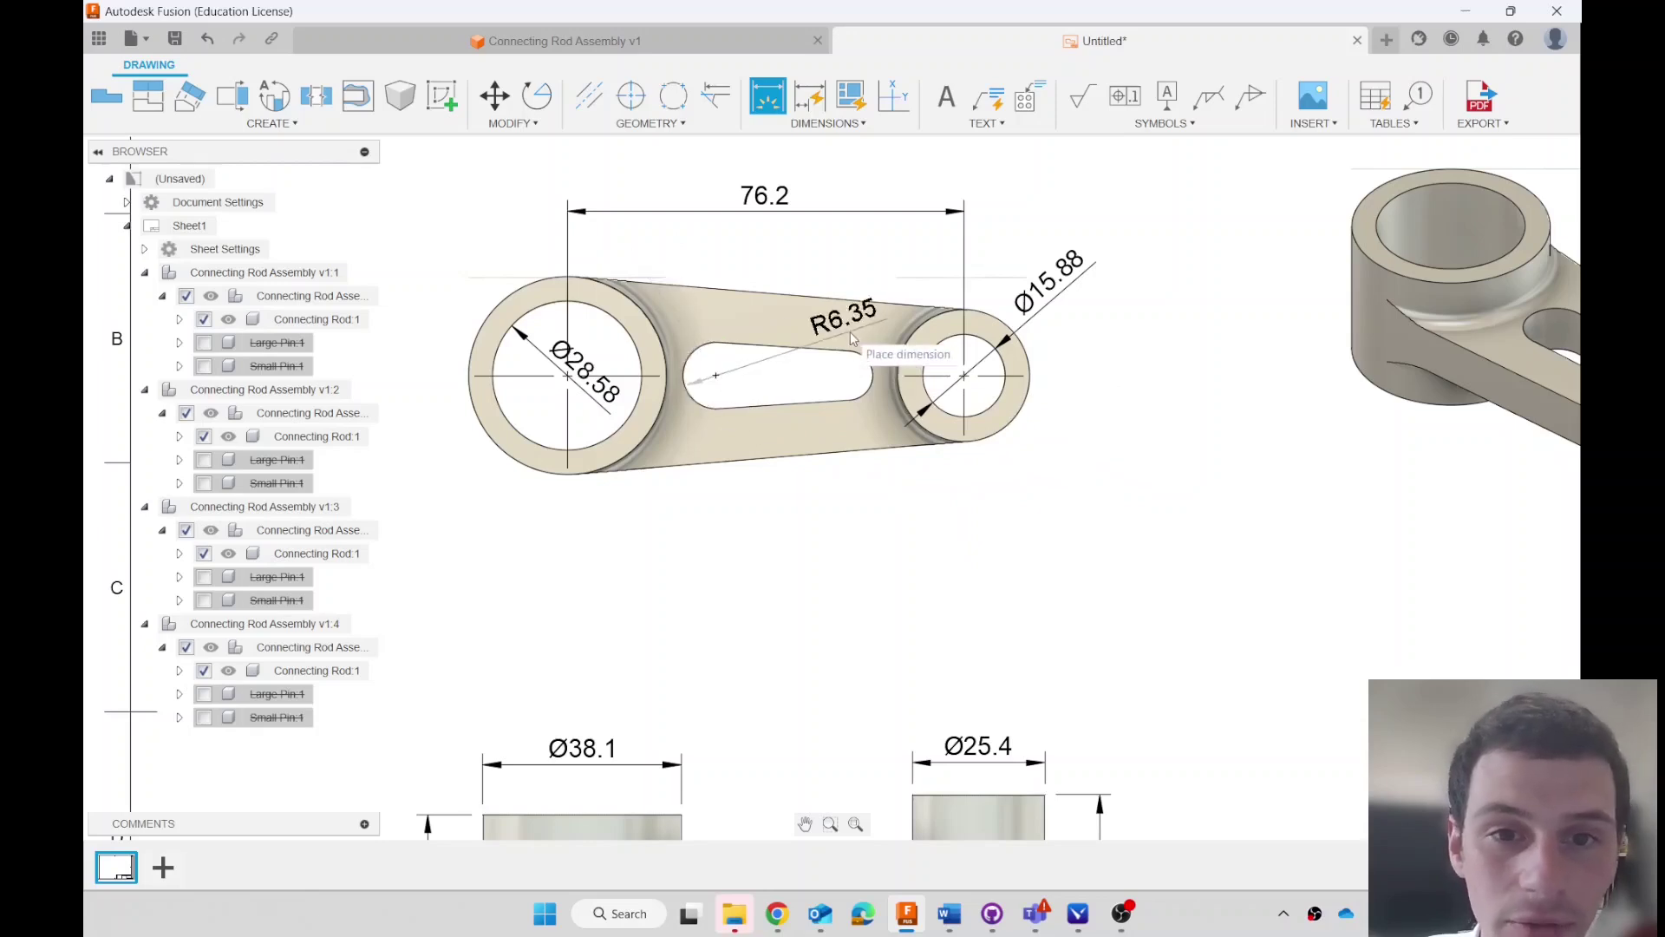
click(687, 320)
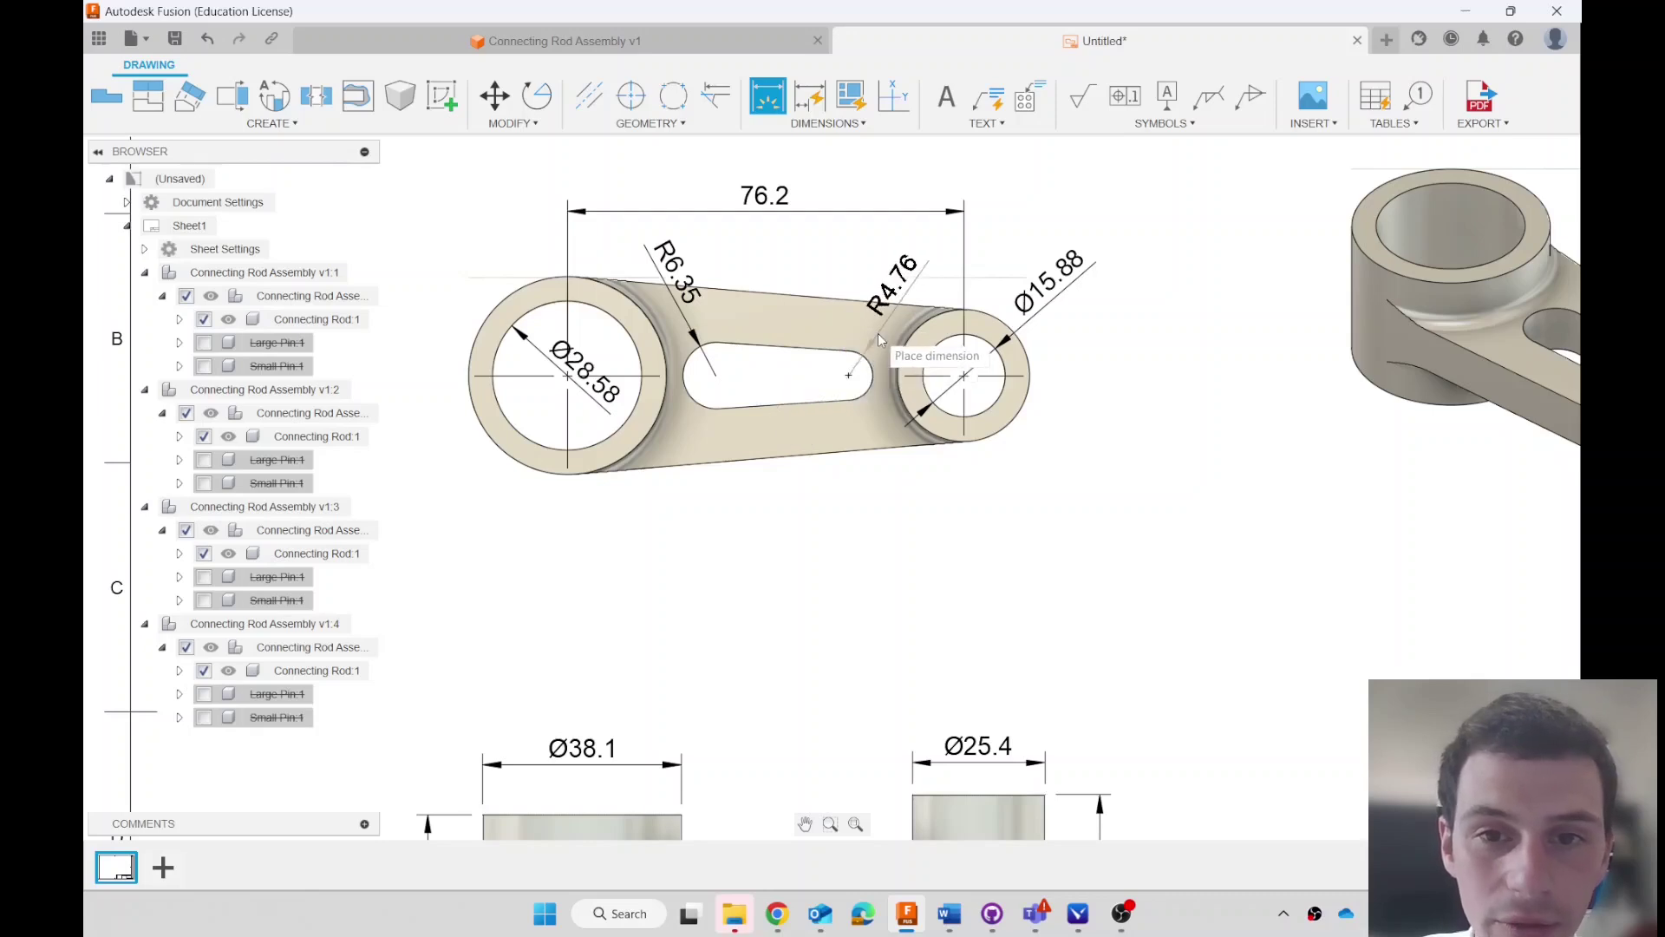
click(879, 338)
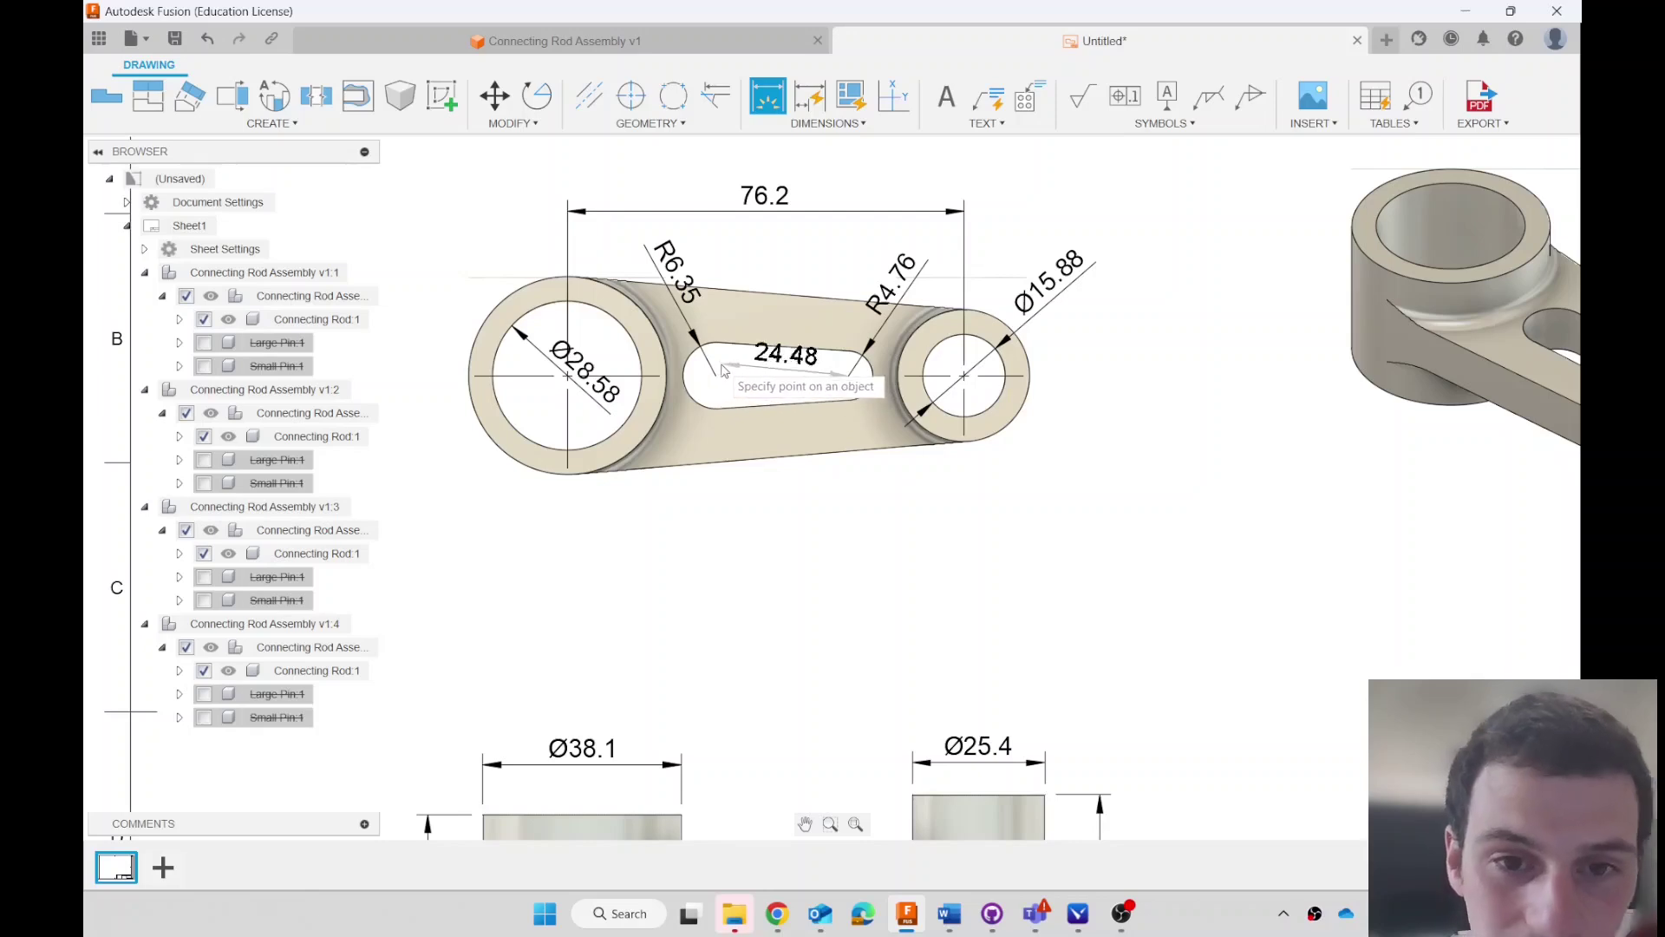
key(Escape)
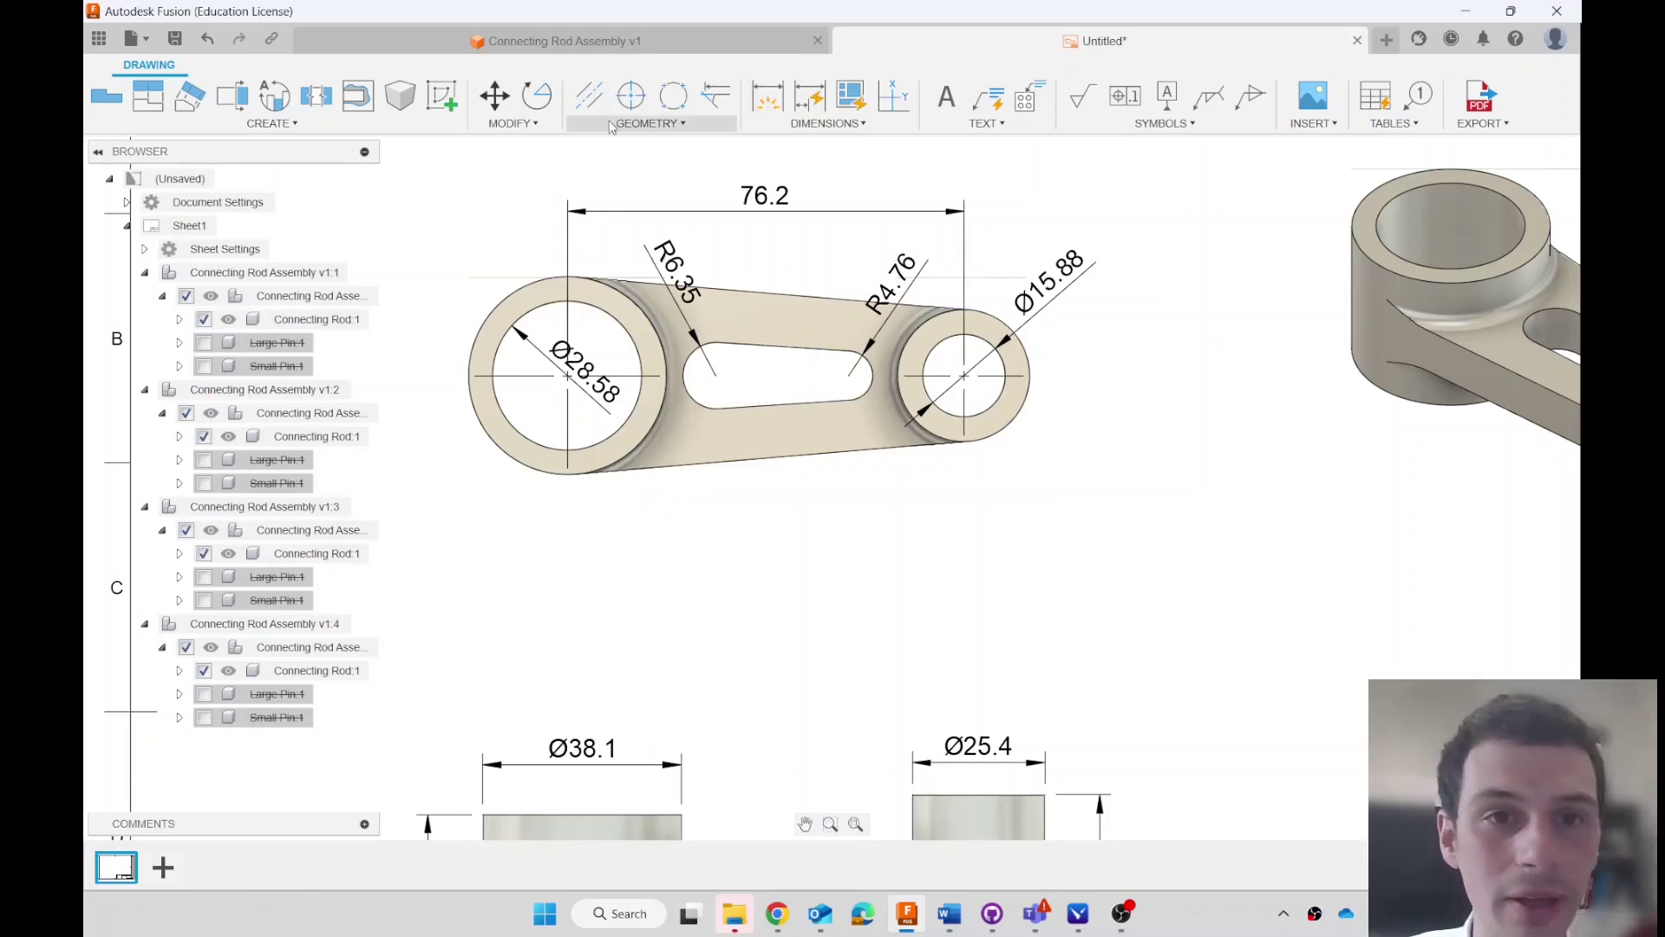
- Add center marks to both slot end arcs and dimension the horizontal distance between them, placing it below the bore center-distance dimension
click(639, 106)
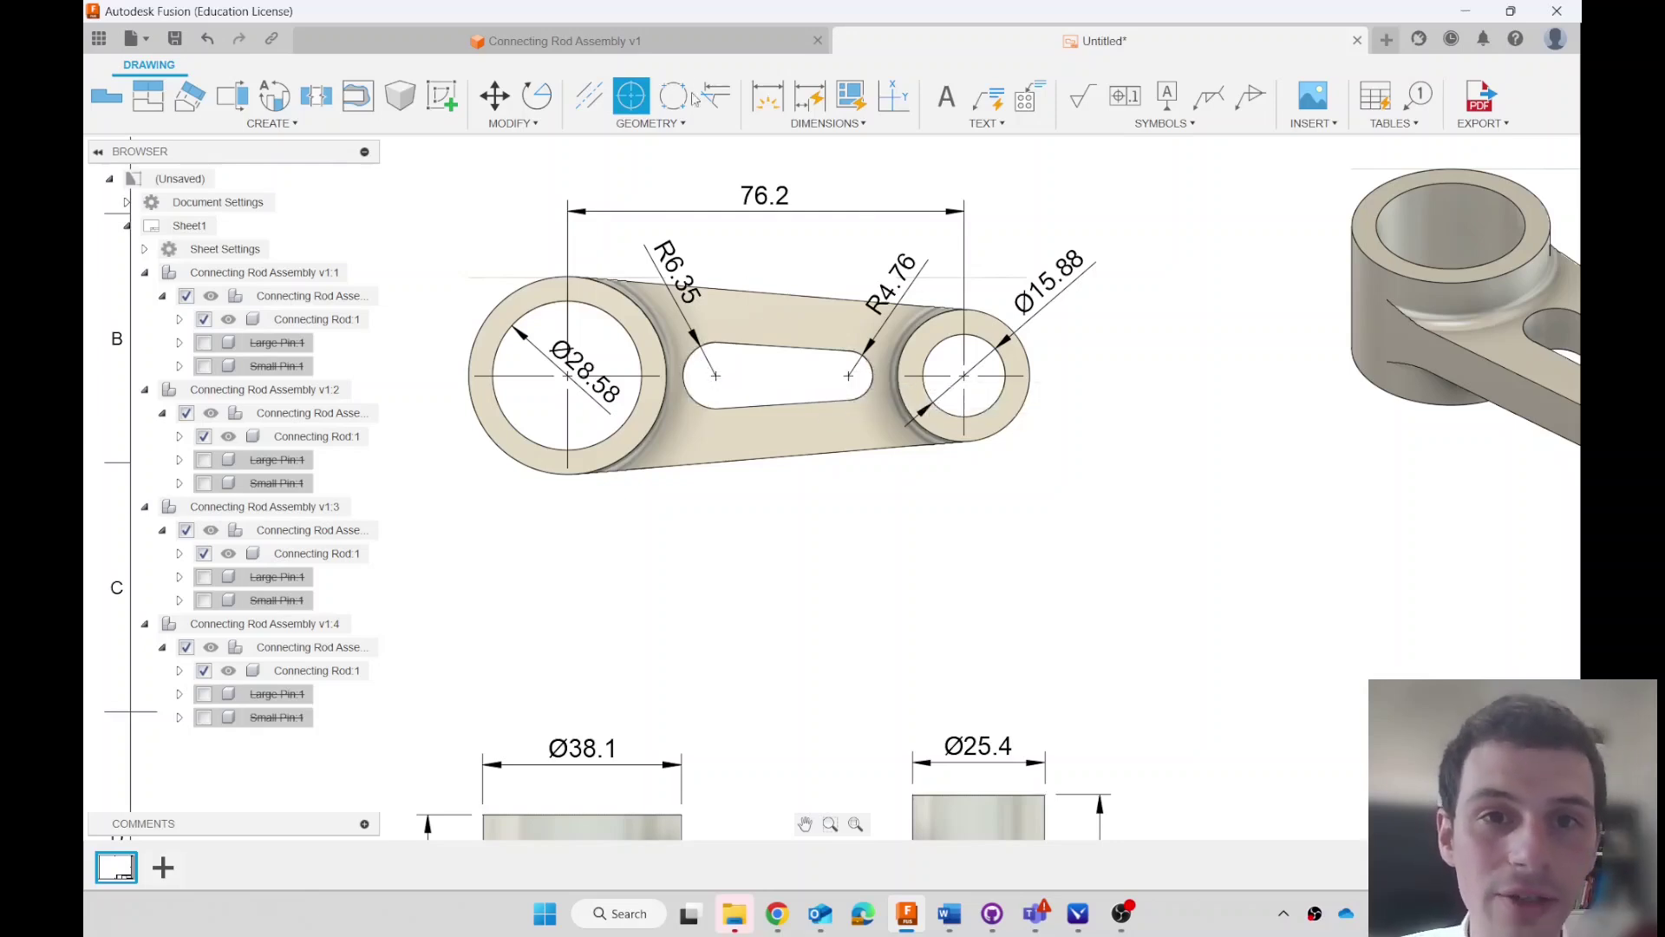
click(767, 104)
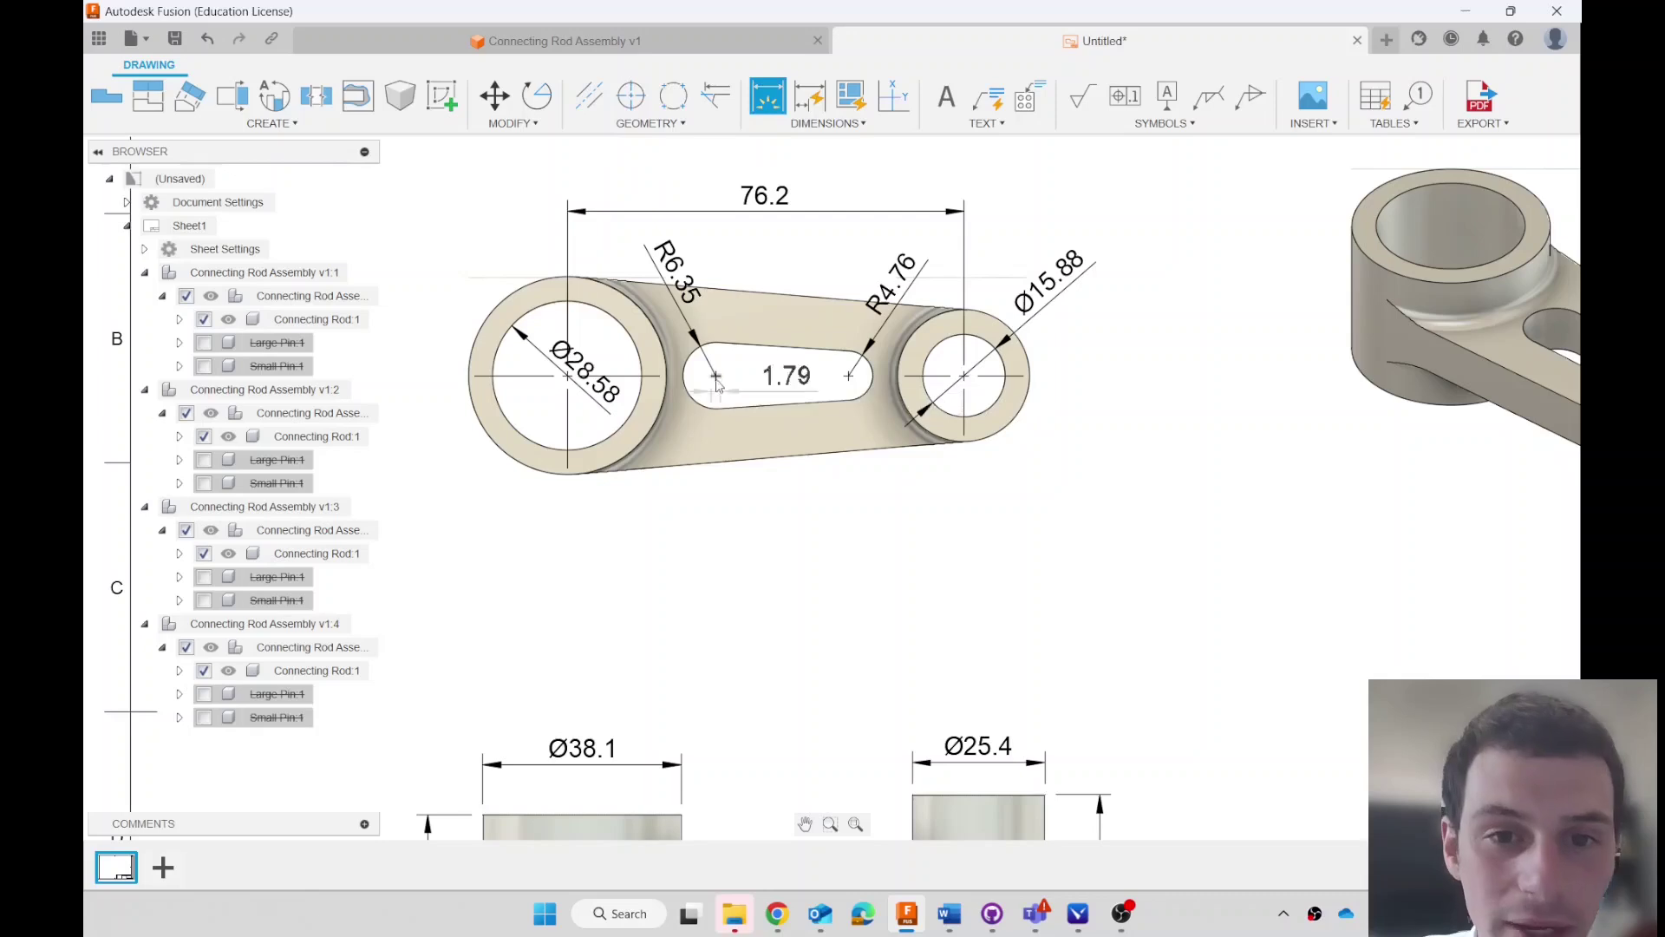
click(715, 375)
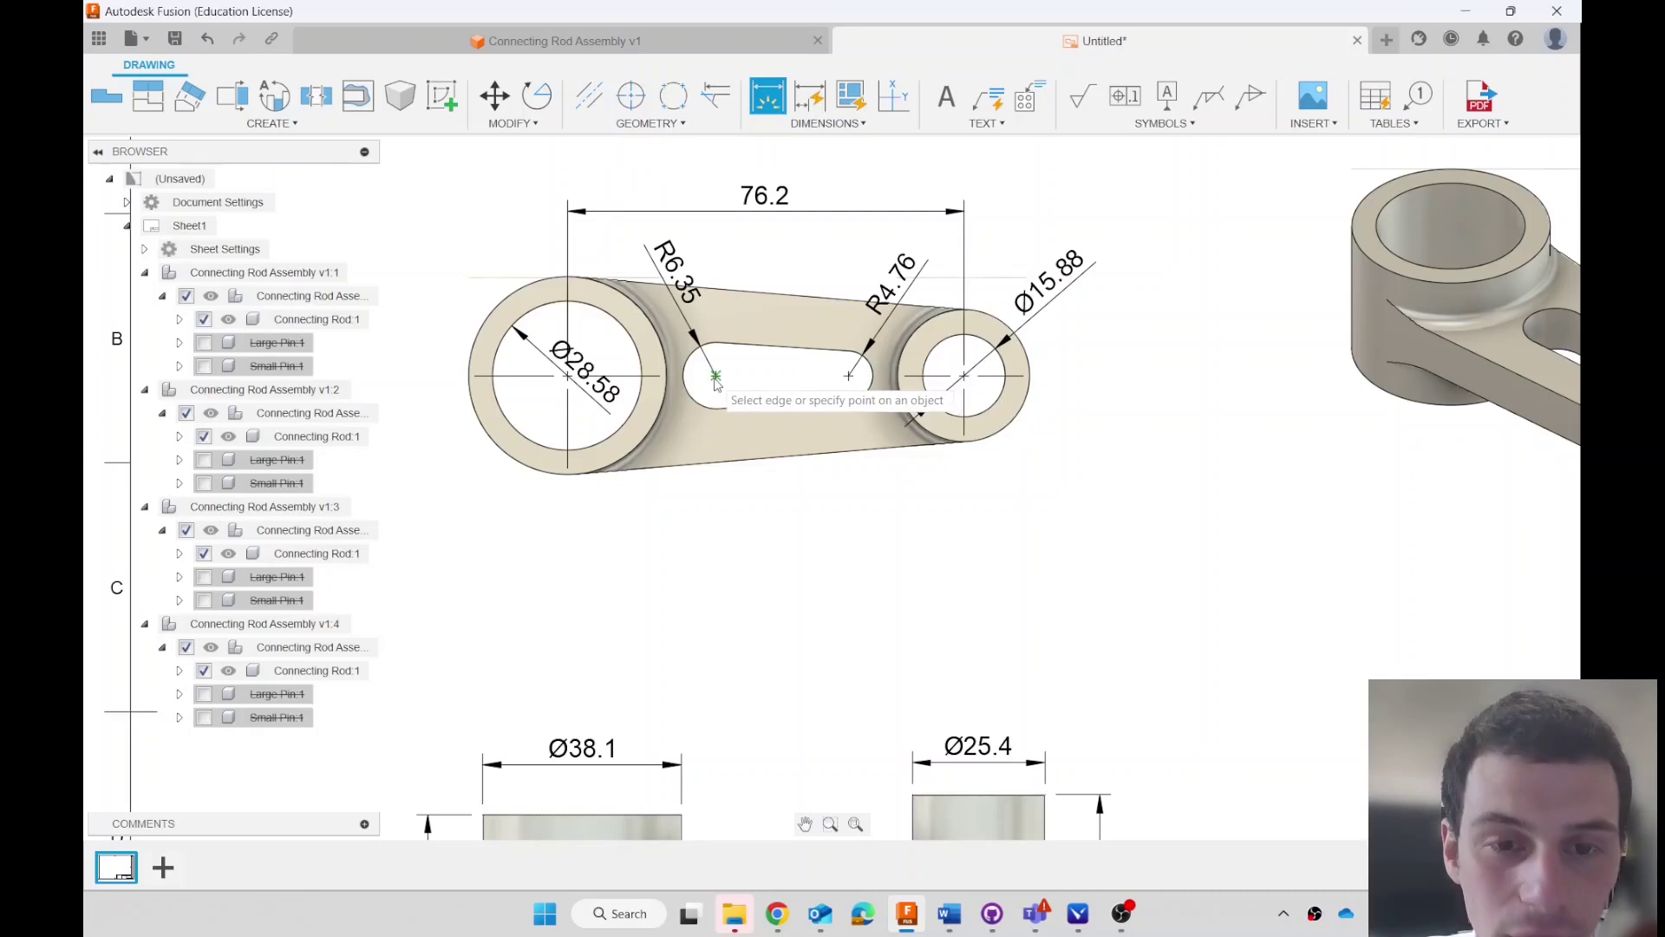
click(849, 376)
click(811, 262)
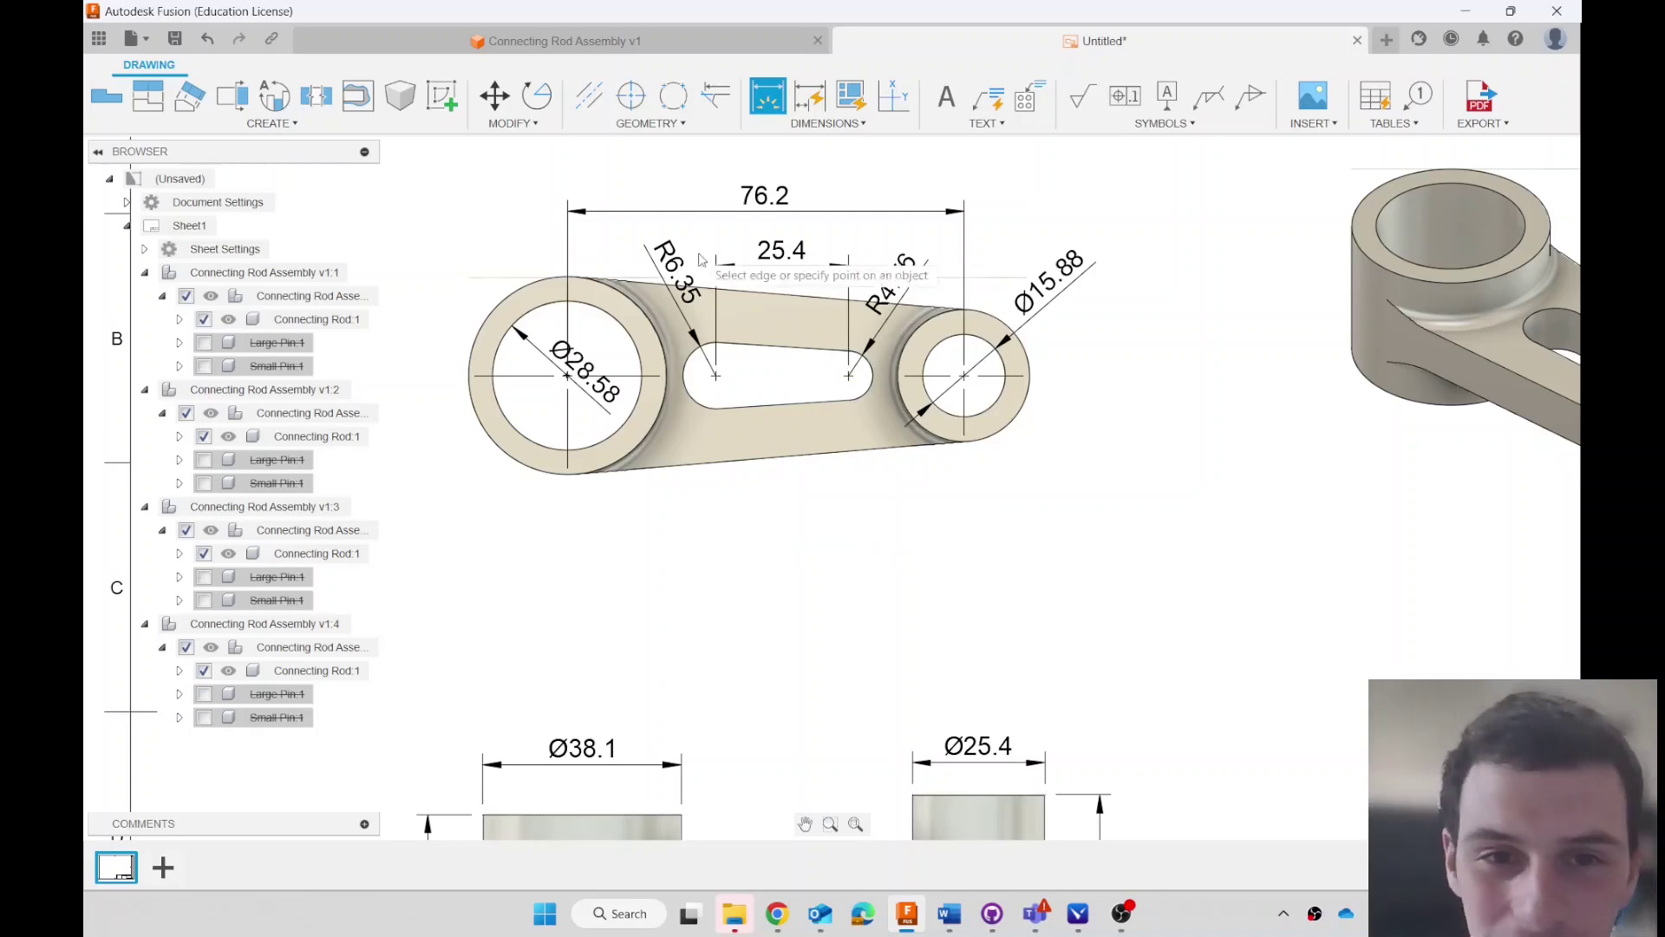
- Examine the top view's dimensions up close and review the layout of the whole drawing sheet
scroll(581, 390, up, 5)
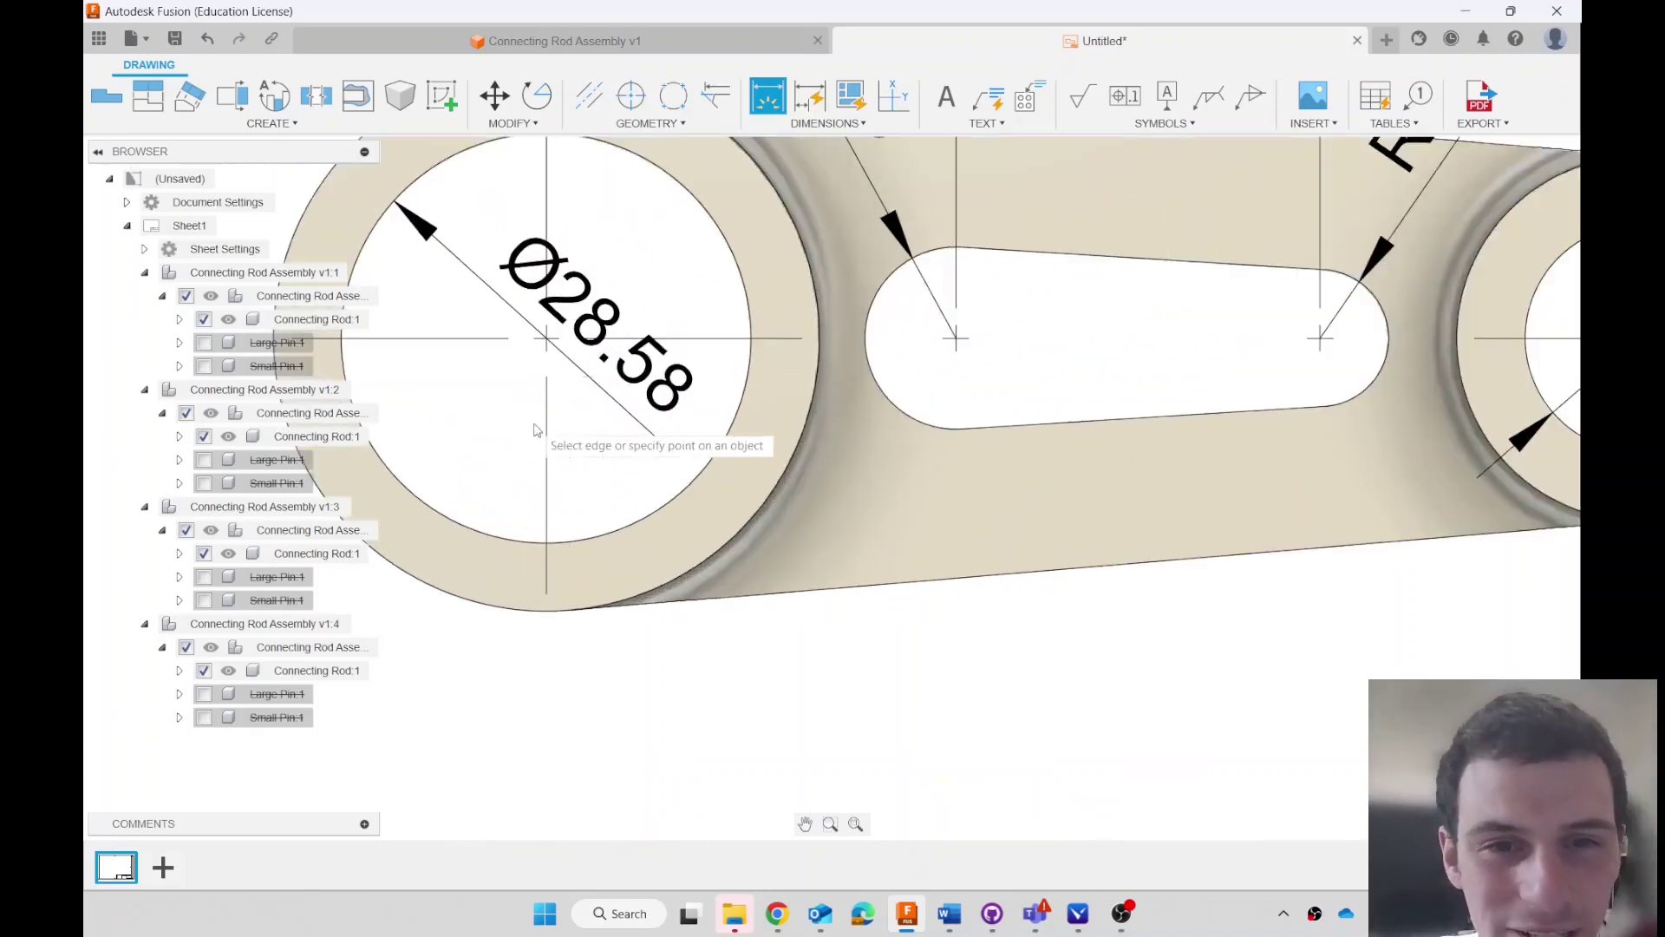
scroll(536, 429, down, 5)
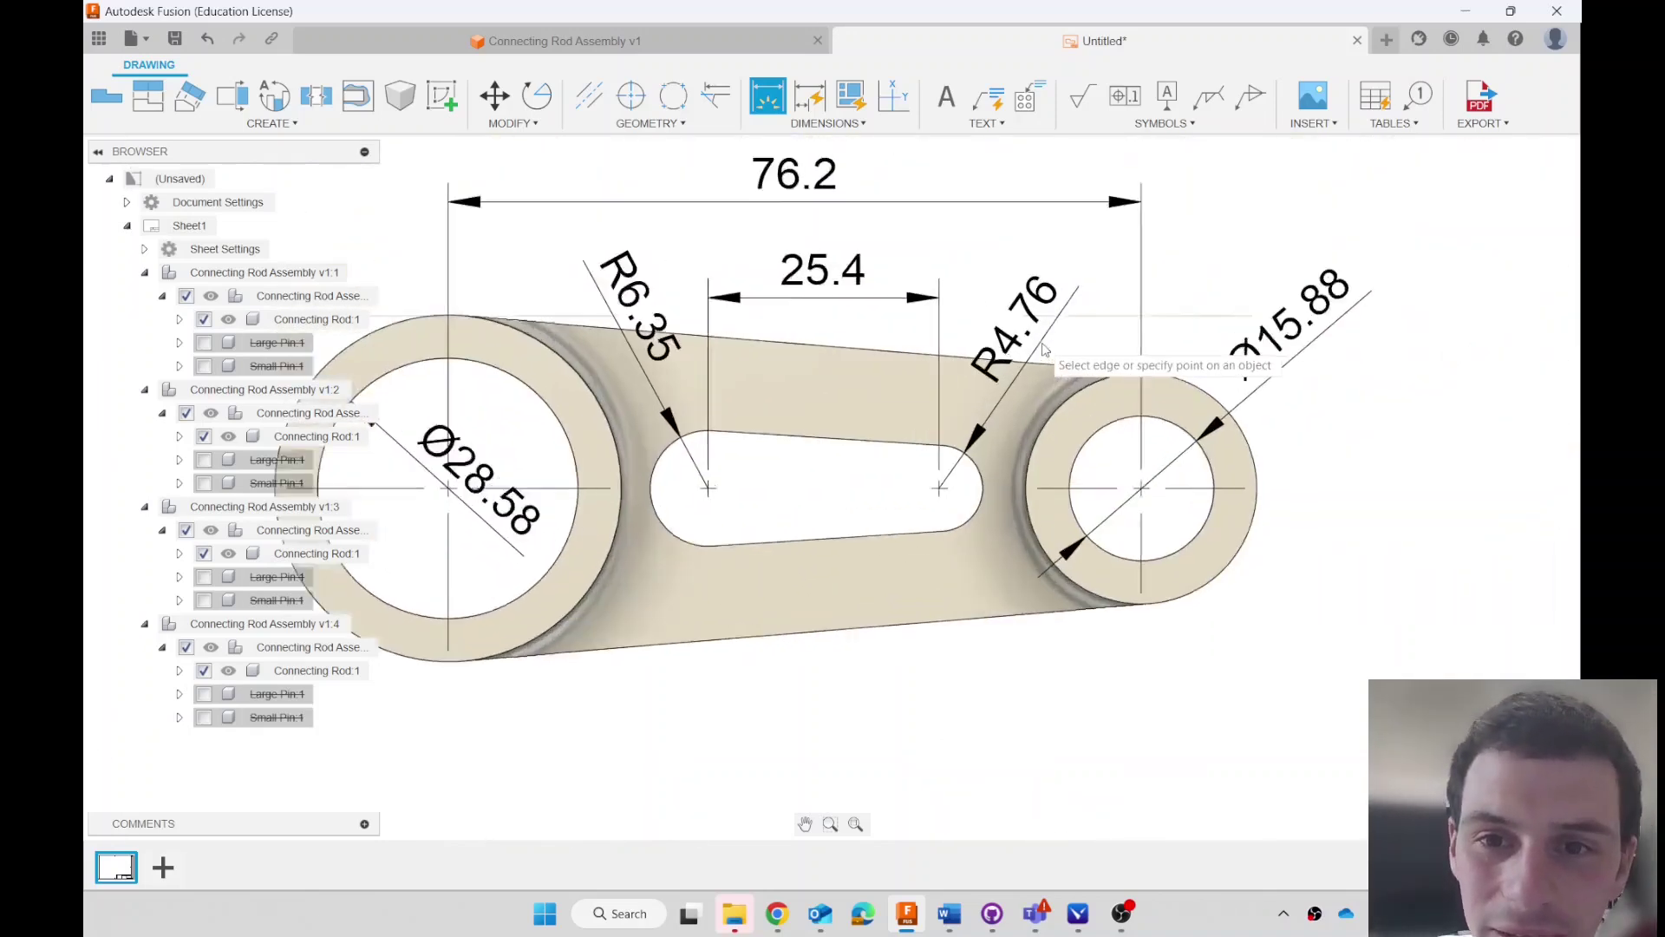
scroll(1044, 349, up, 3)
scroll(1070, 327, down, 4)
scroll(911, 299, up, 4)
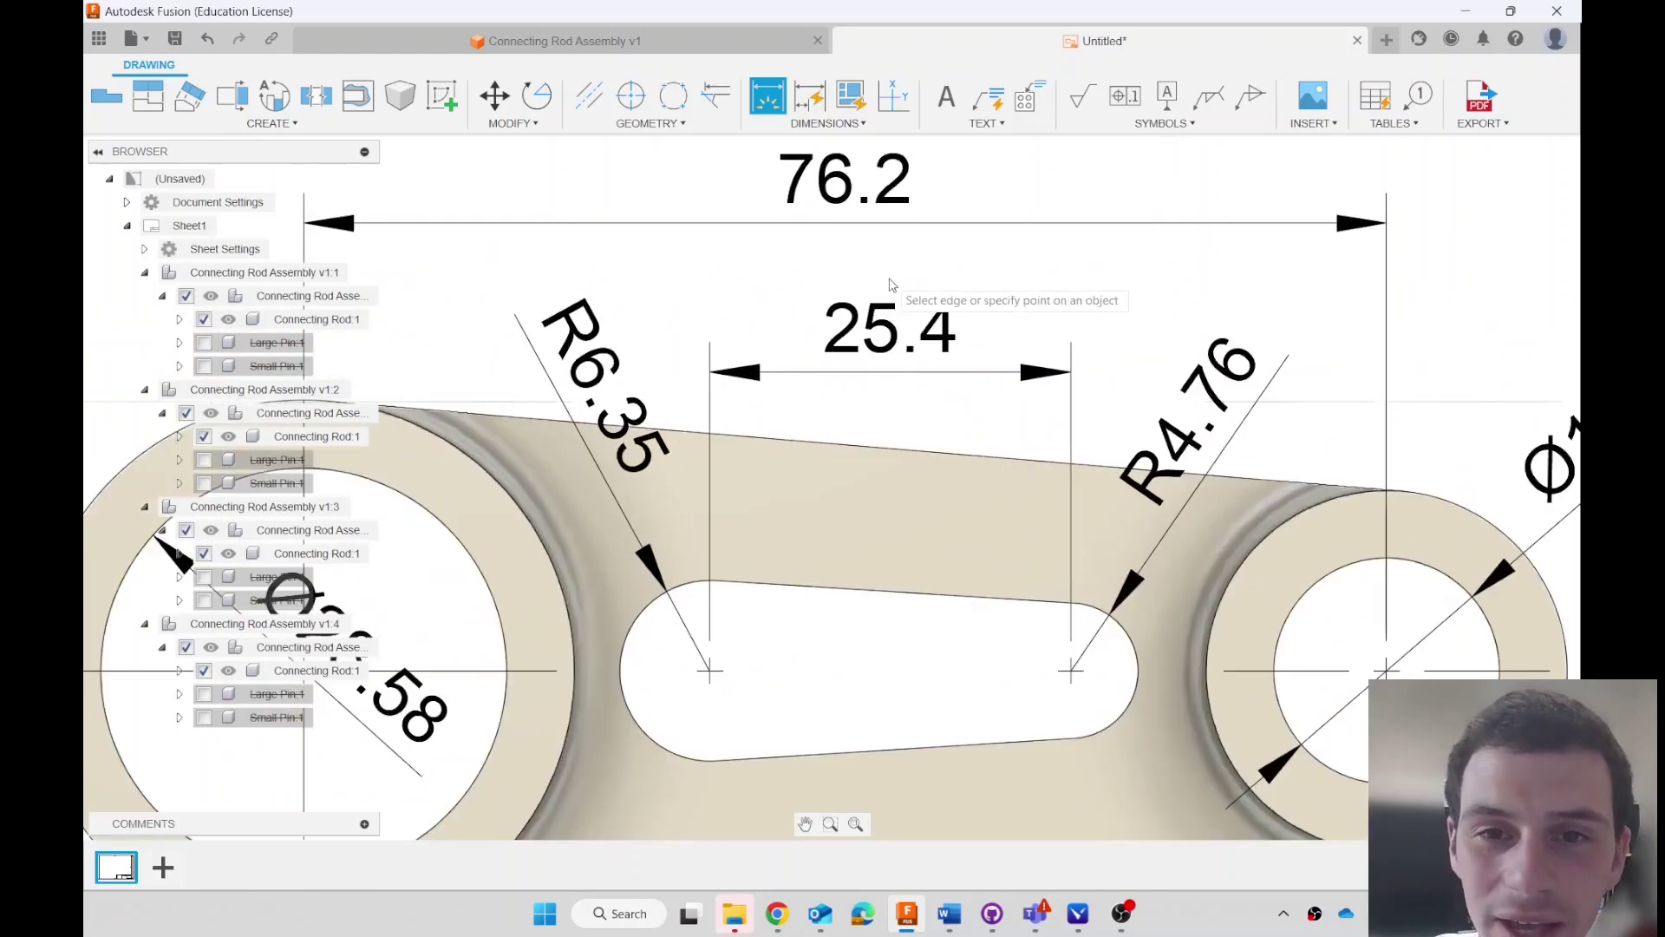
scroll(891, 285, up, 1)
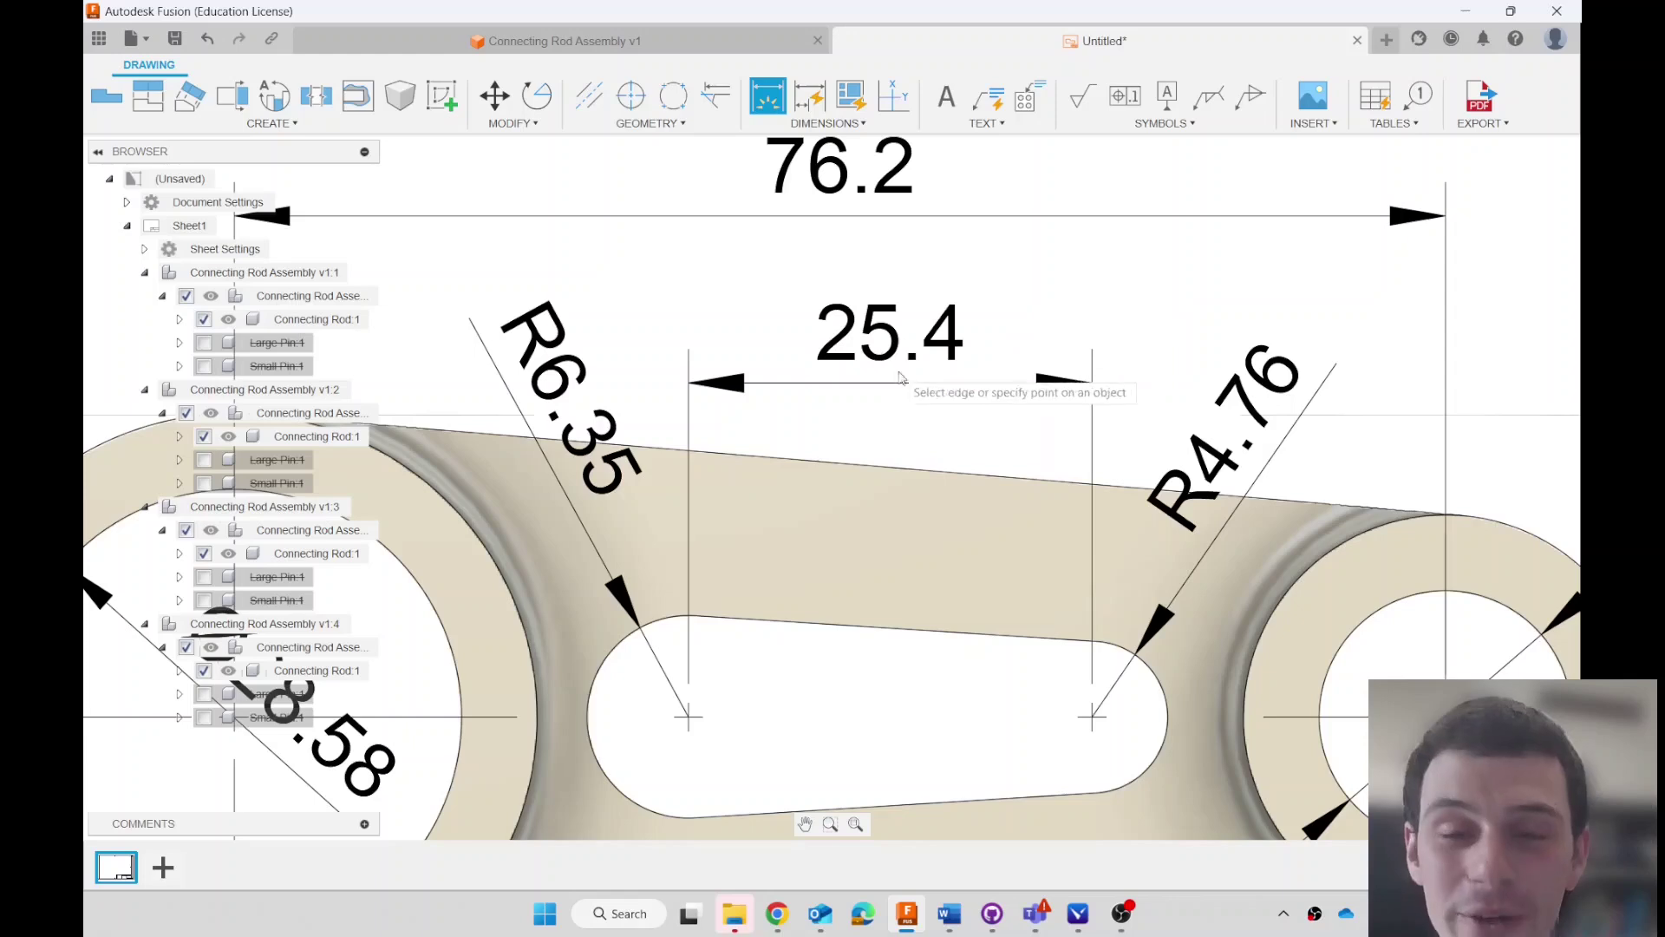
scroll(996, 510, down, 5)
scroll(996, 510, down, 5)
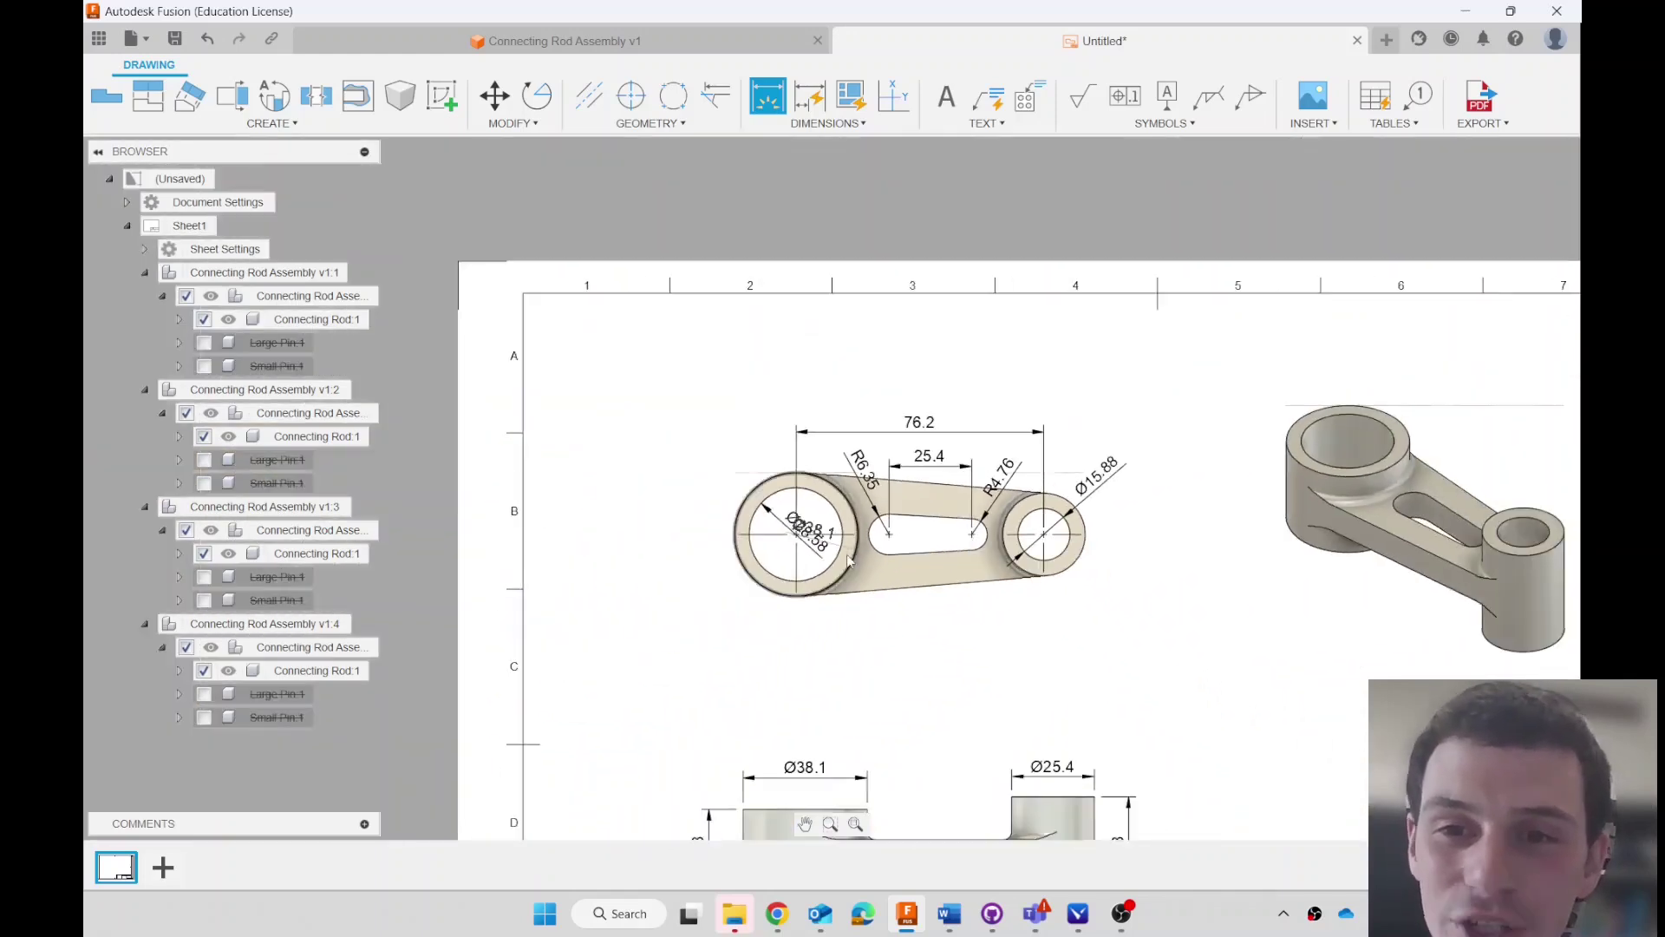
scroll(1128, 781, up, 2)
scroll(840, 627, down, 2)
scroll(840, 627, down, 3)
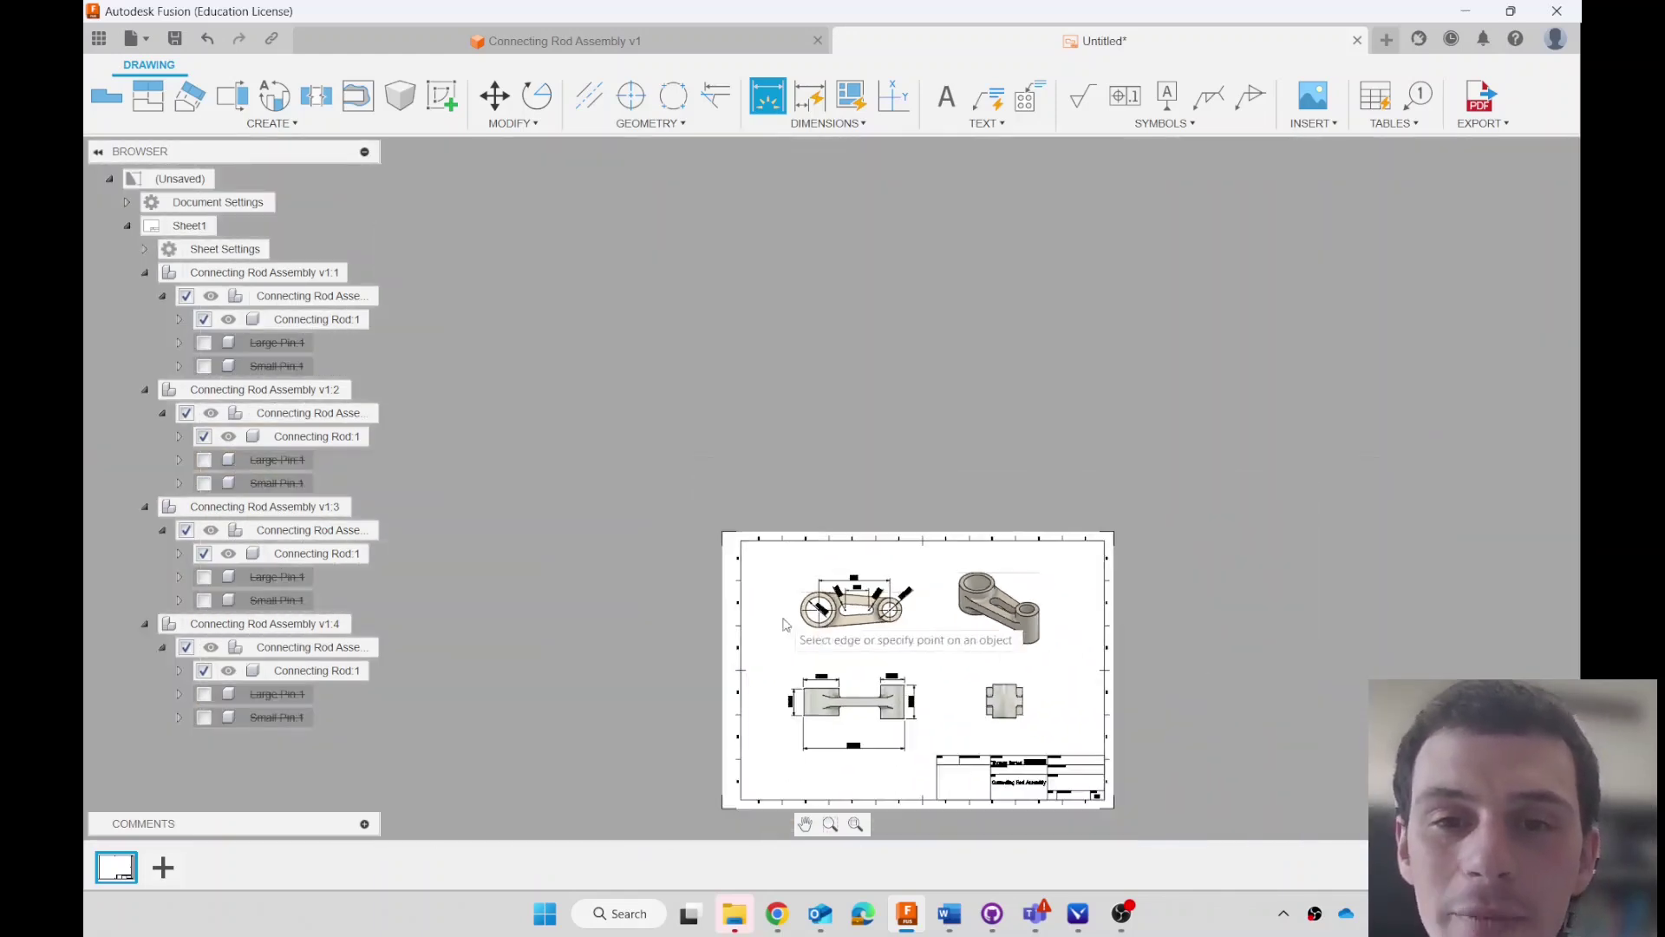
scroll(767, 656, up, 5)
scroll(766, 657, up, 1)
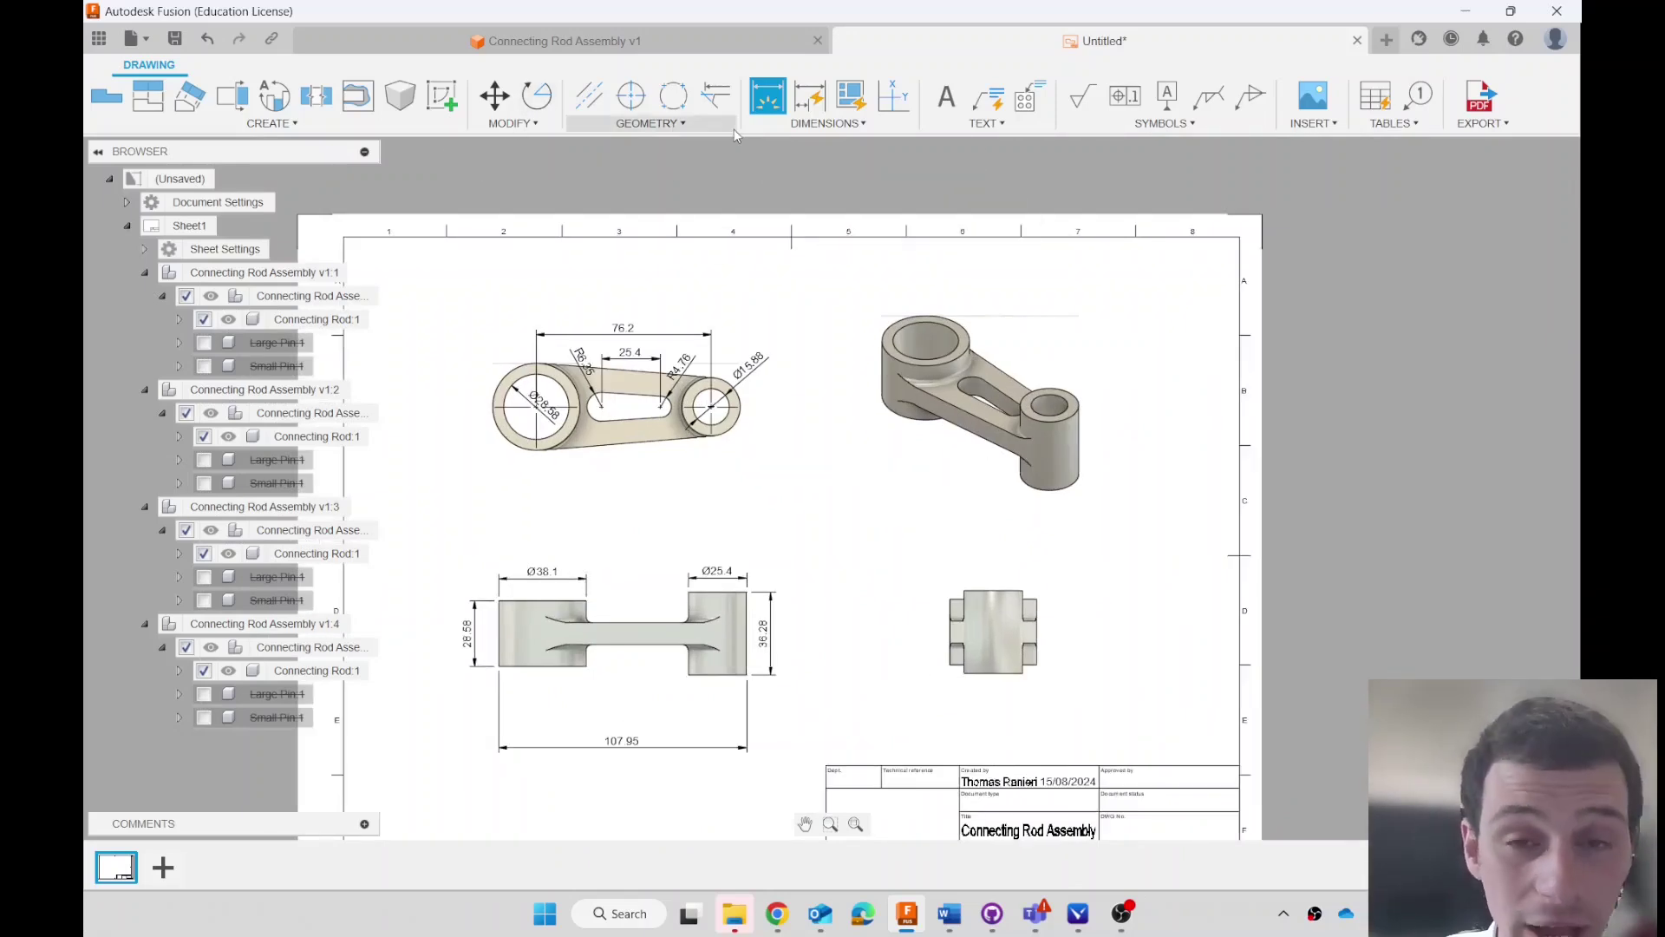
key(Escape)
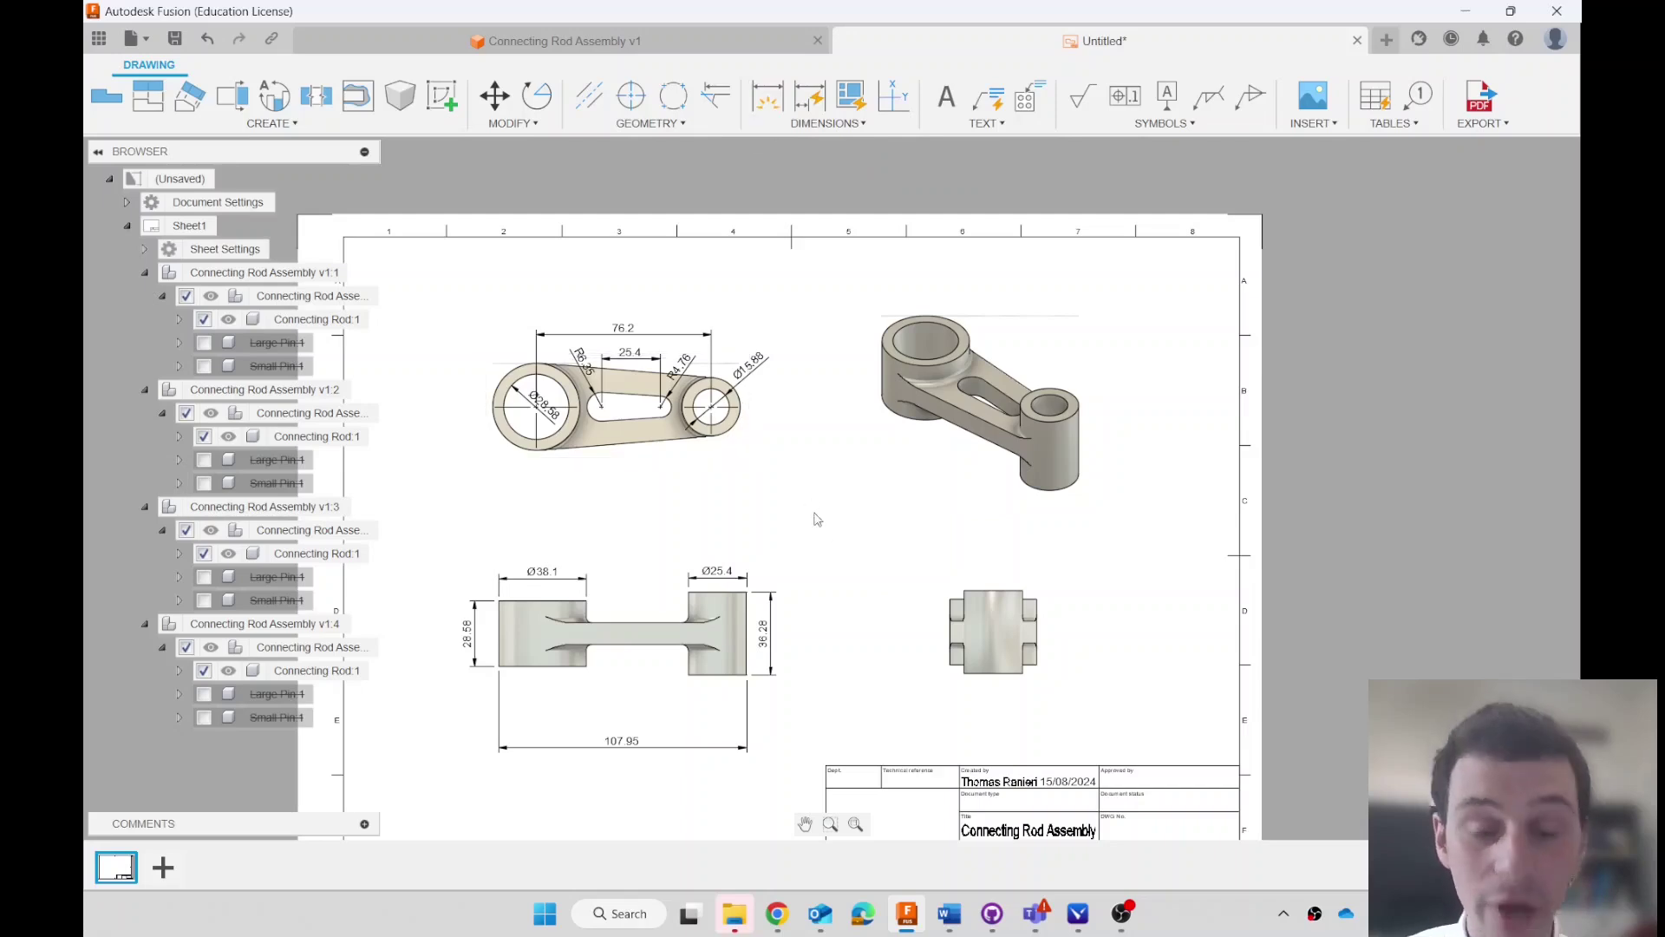
- Open the title block's attributes for editing and set the Dept. field to Robotics
scroll(922, 539, down, 1)
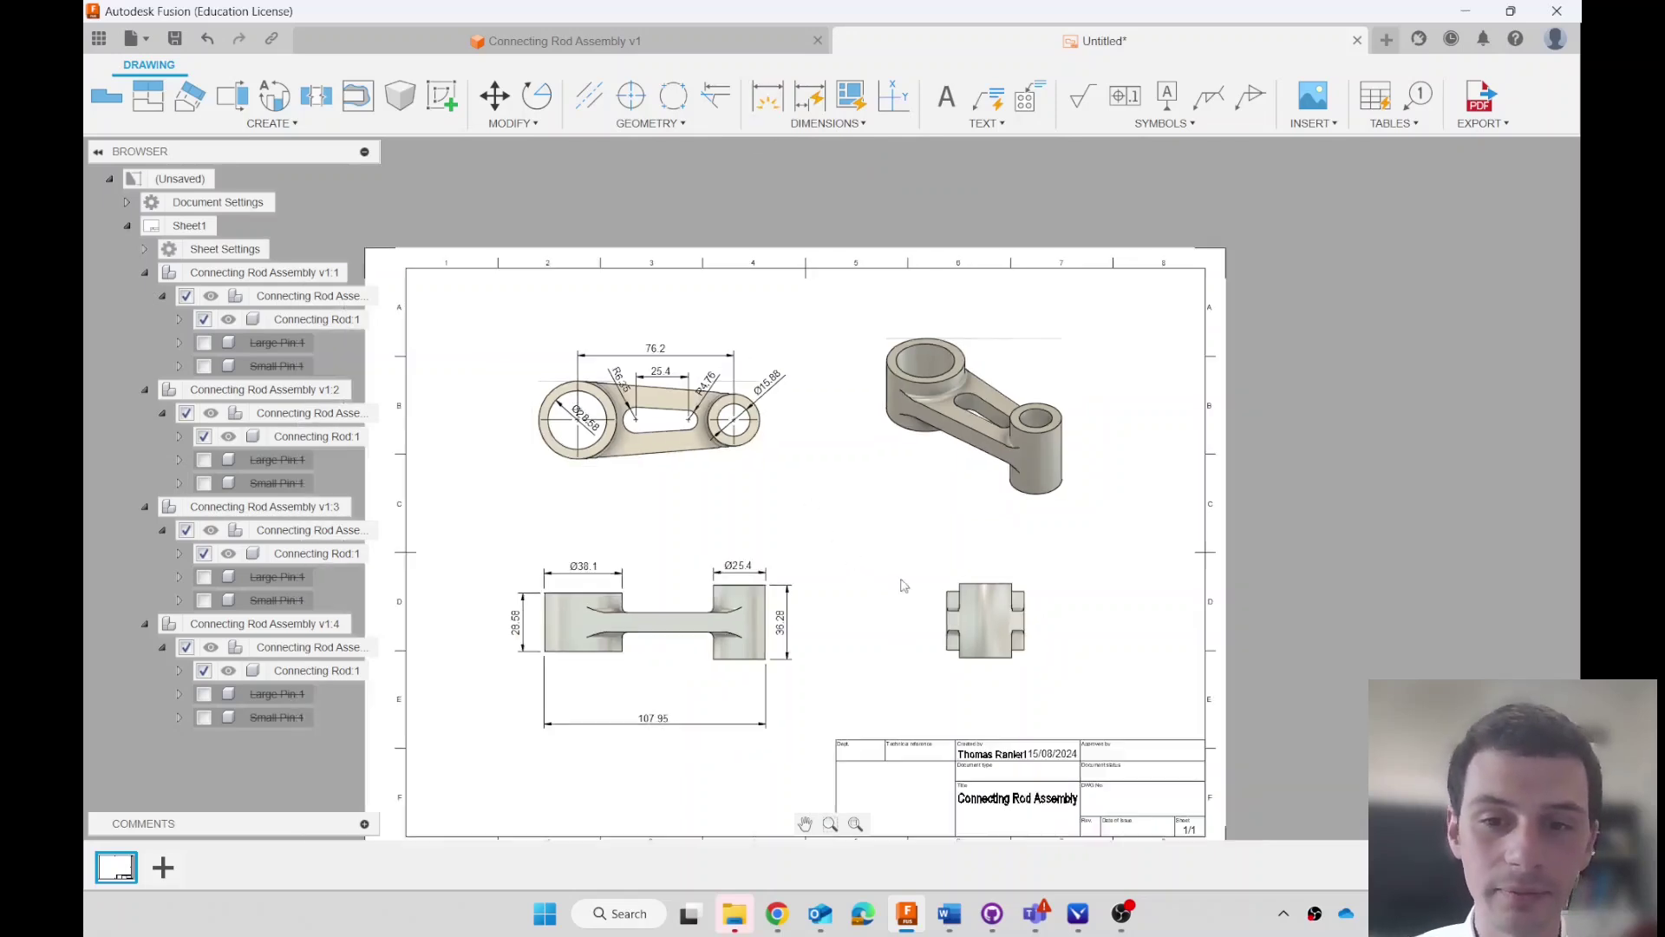
scroll(1041, 708, up, 5)
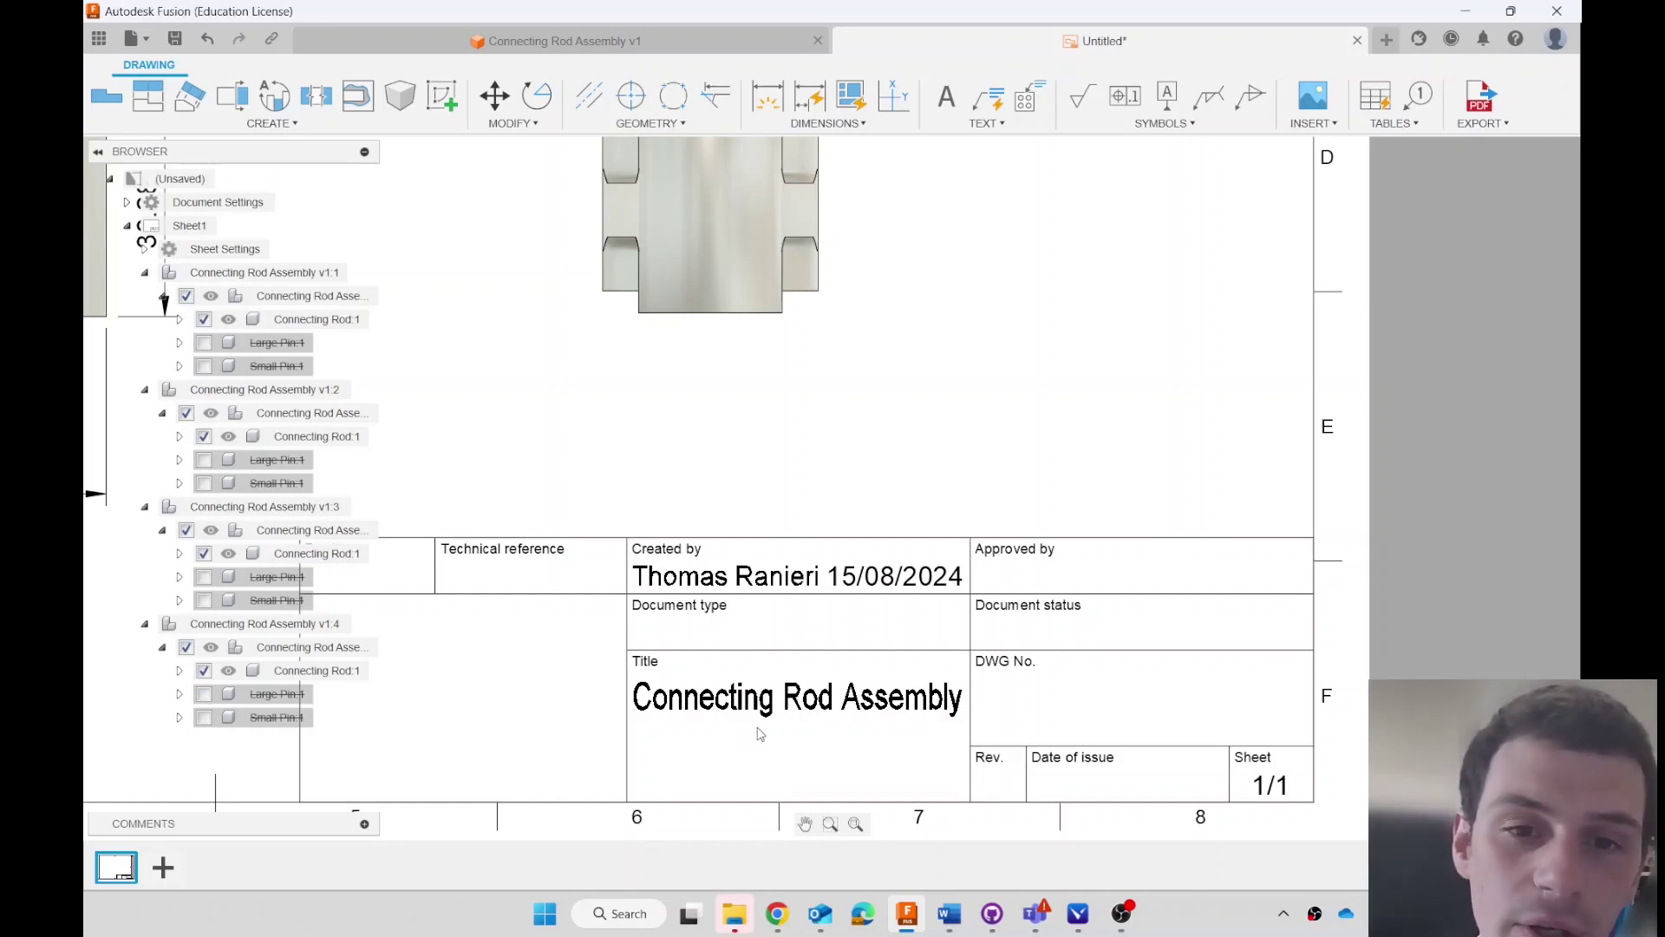
scroll(760, 735, down, 1)
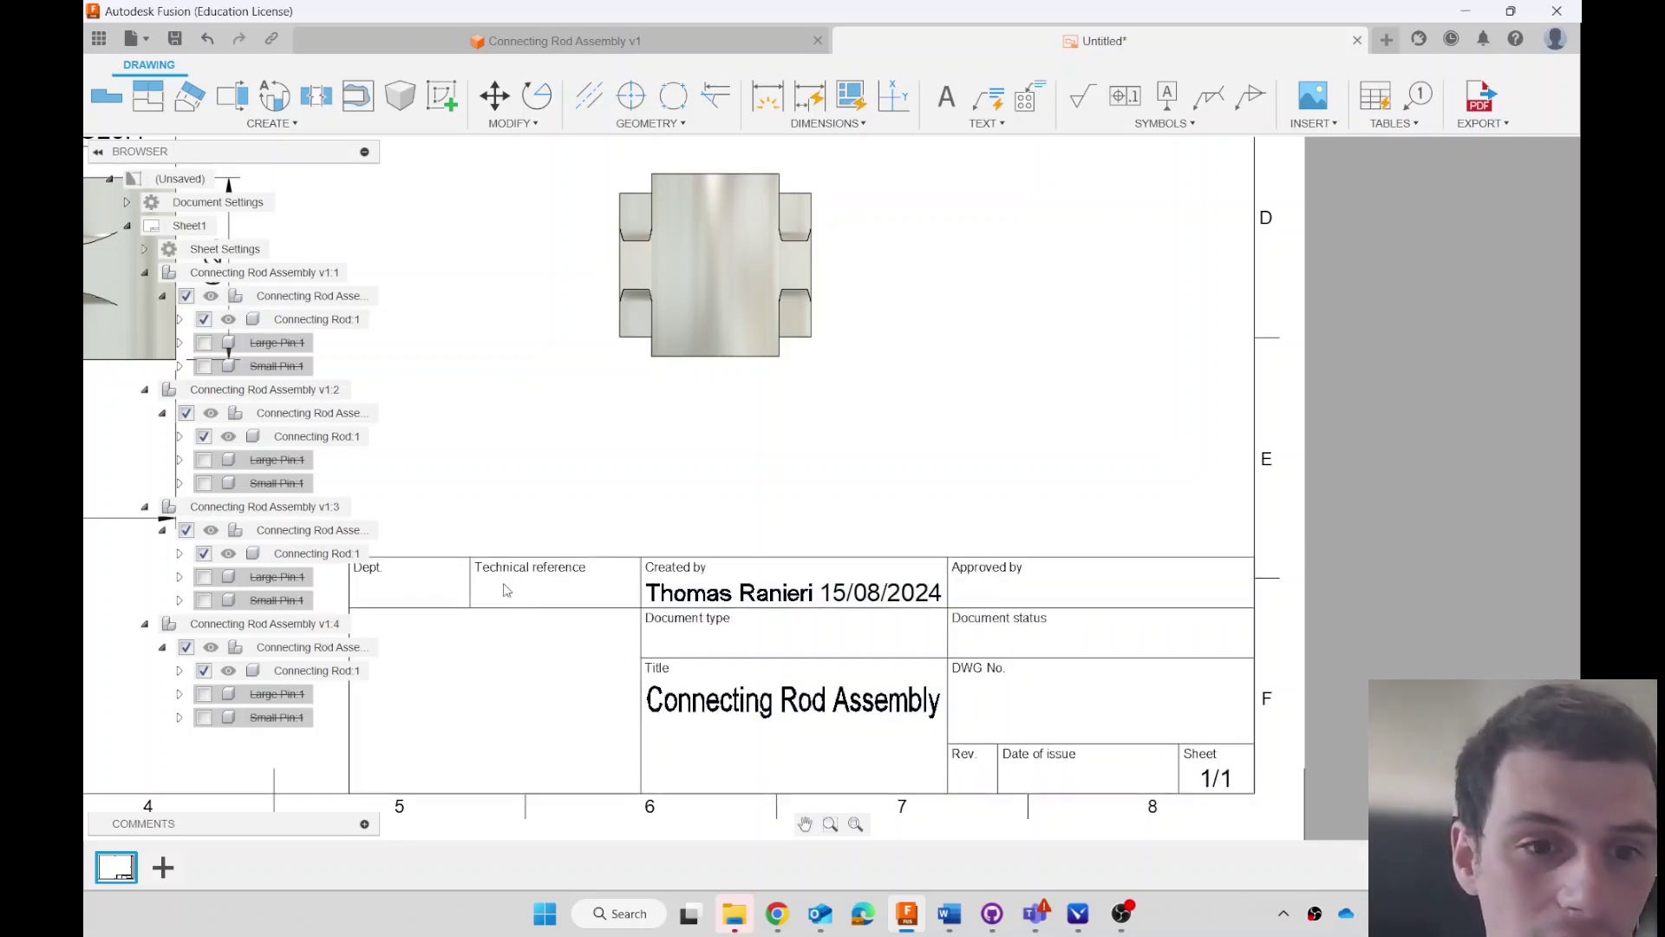
double_click(378, 585)
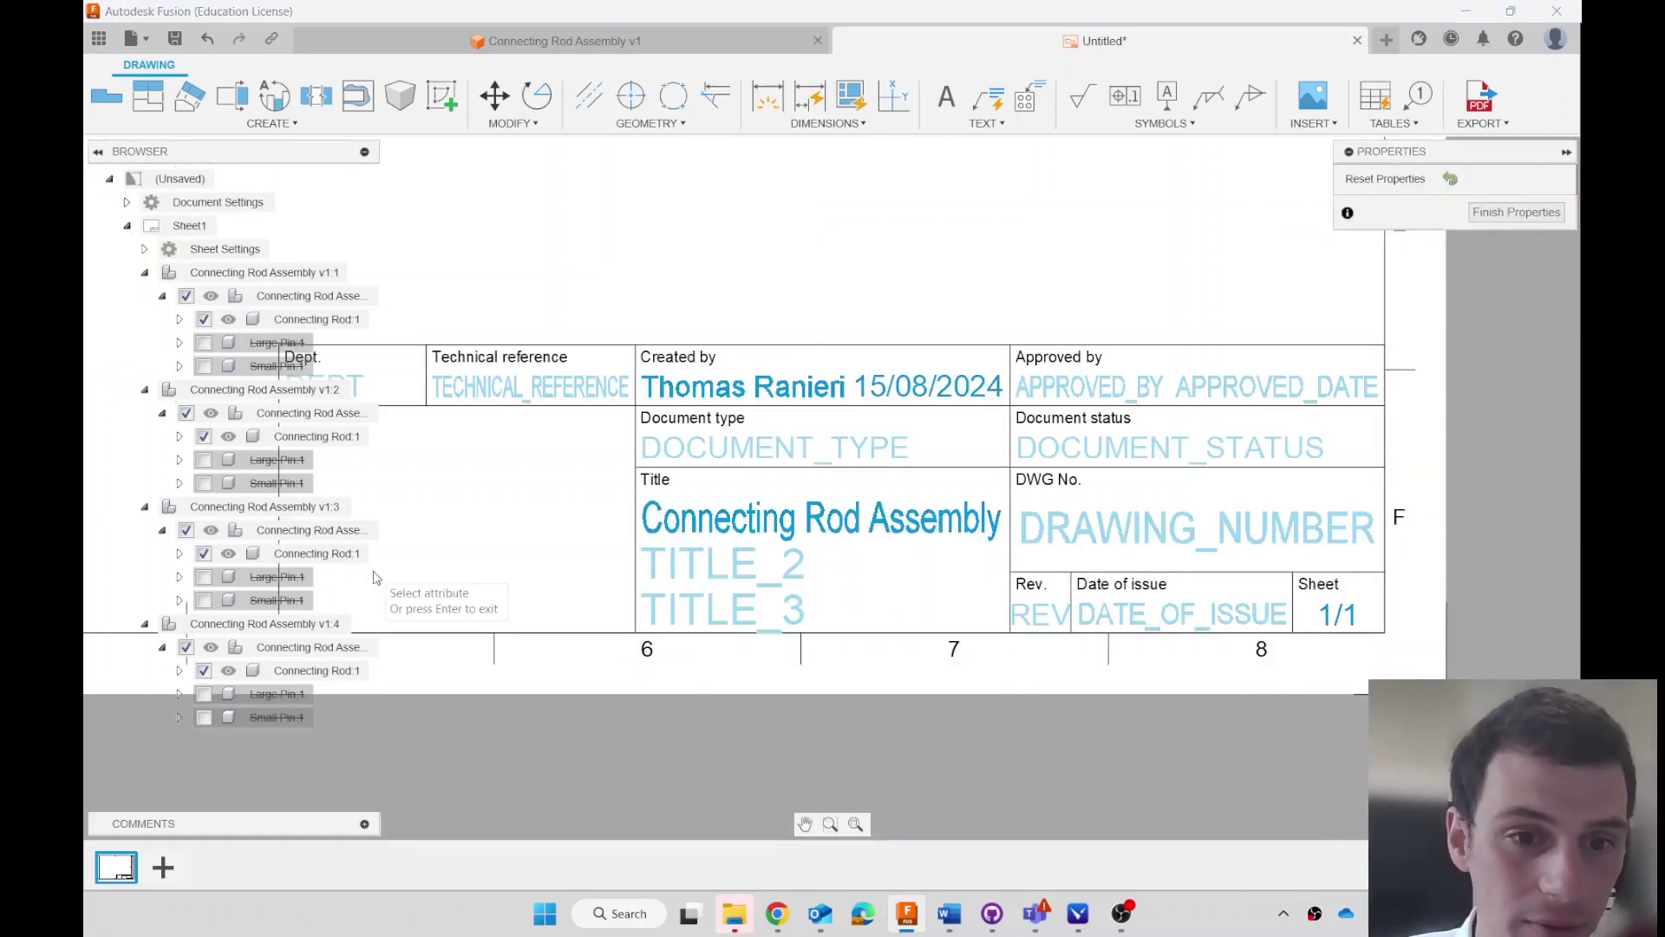
scroll(555, 425, down, 2)
scroll(485, 408, up, 1)
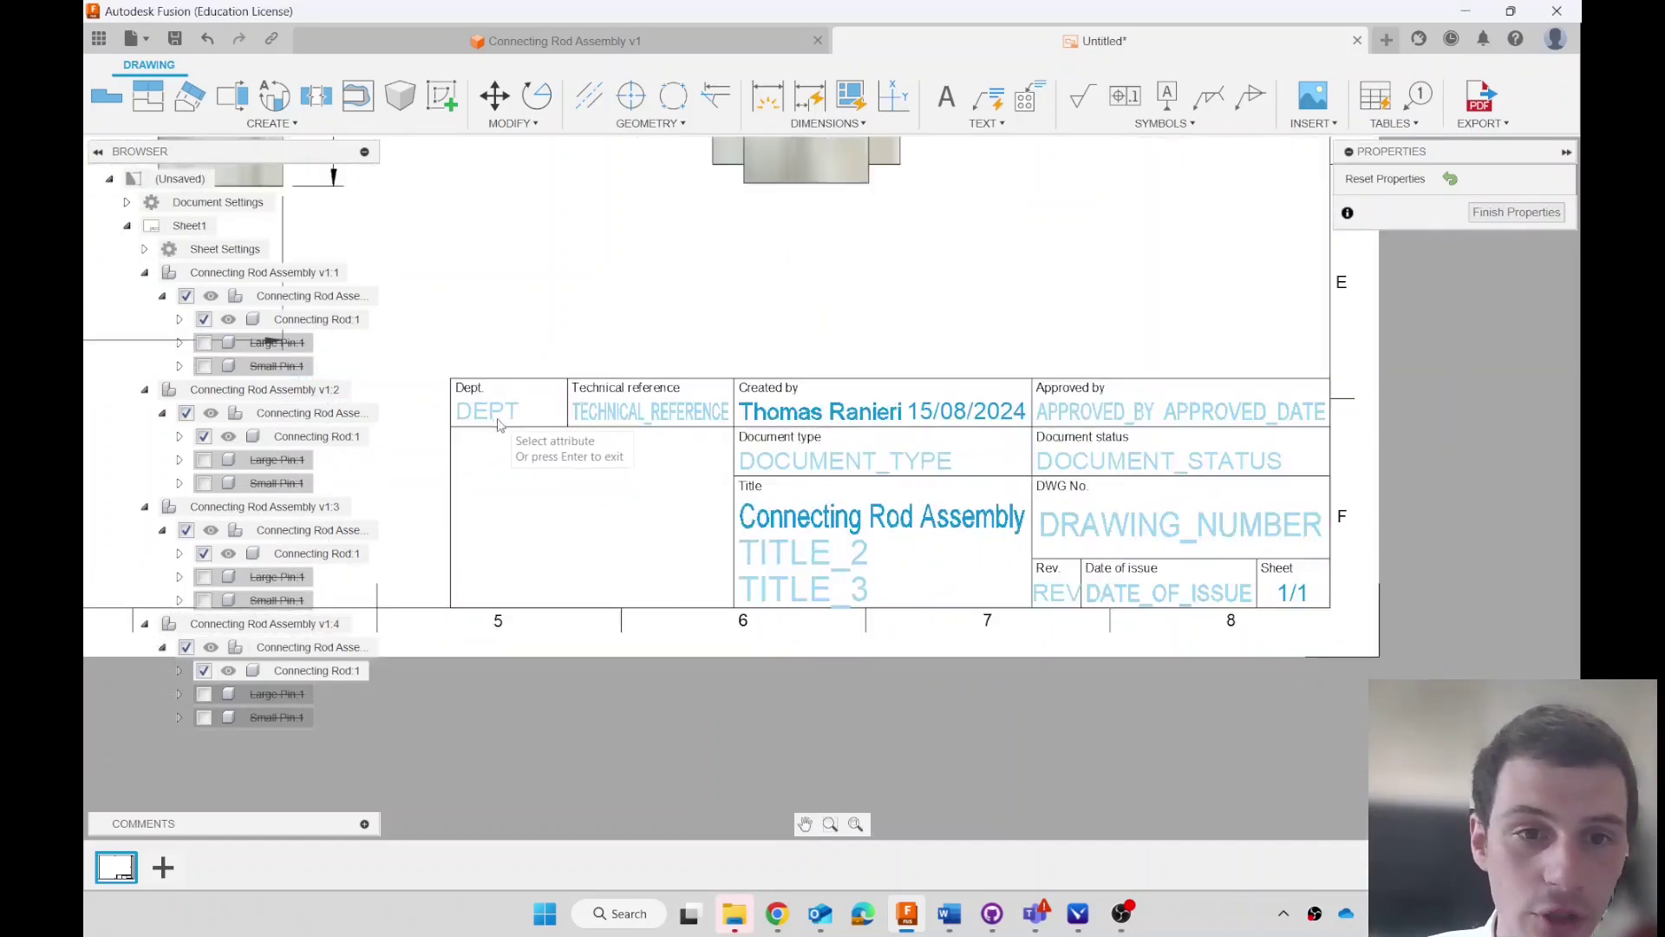
click(494, 411)
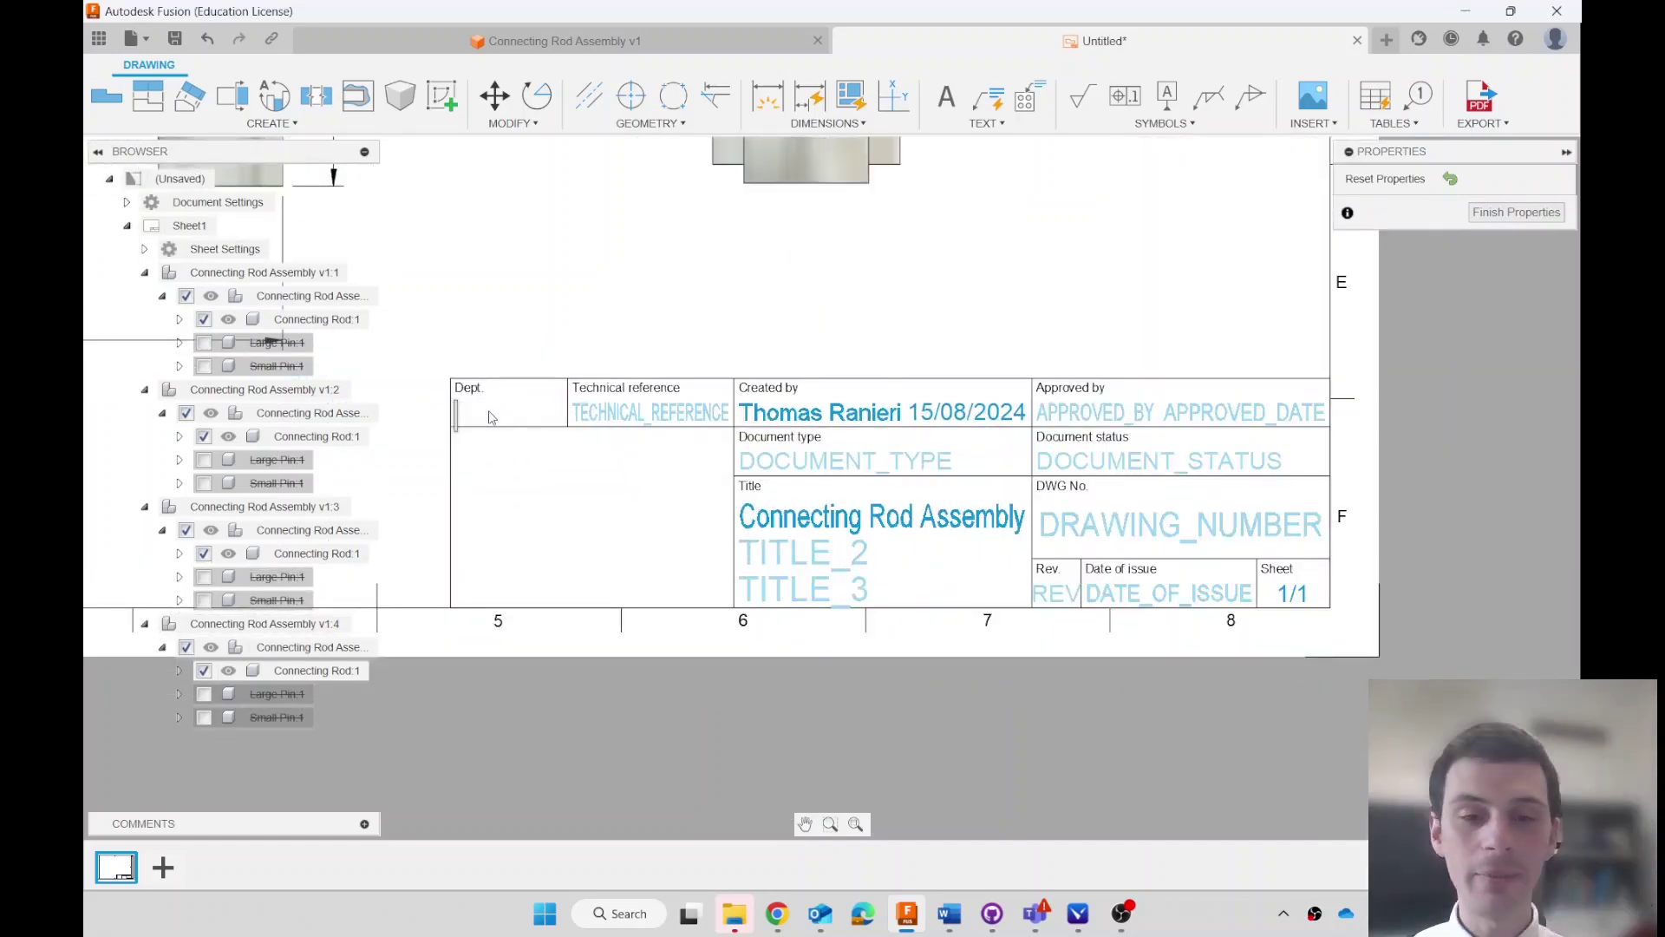
text(Robotics)
key(Return)
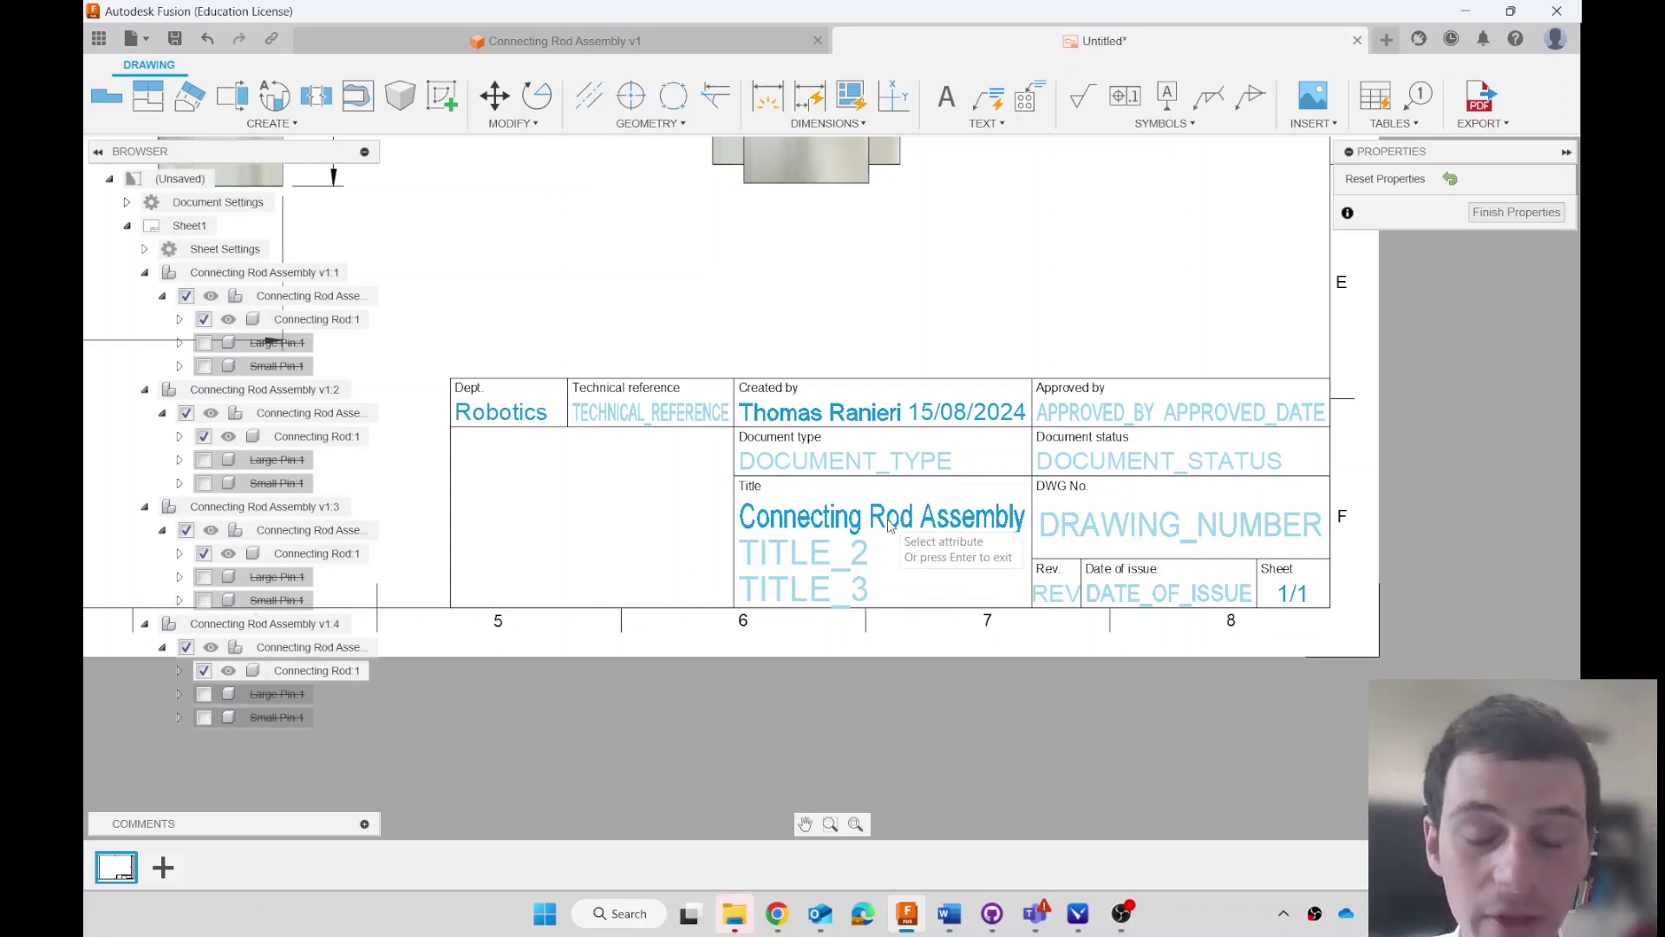
- Try to change the title block's title to Connecting Rod Joiner, and finish editing the title block properties
click(942, 524)
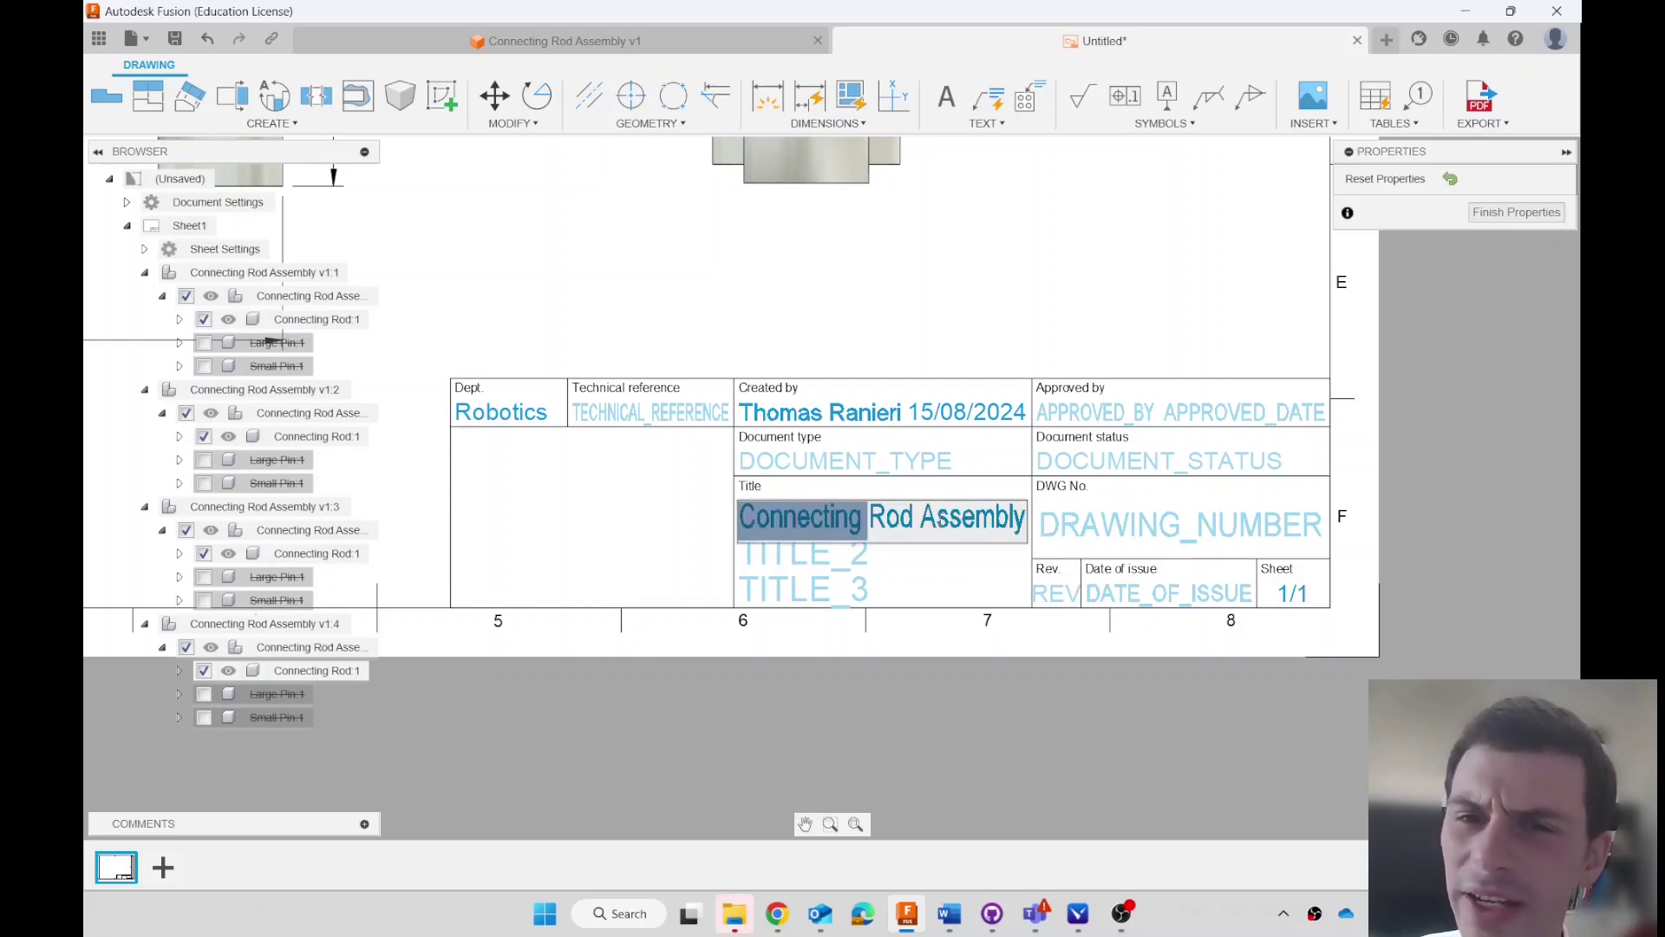
click(949, 518)
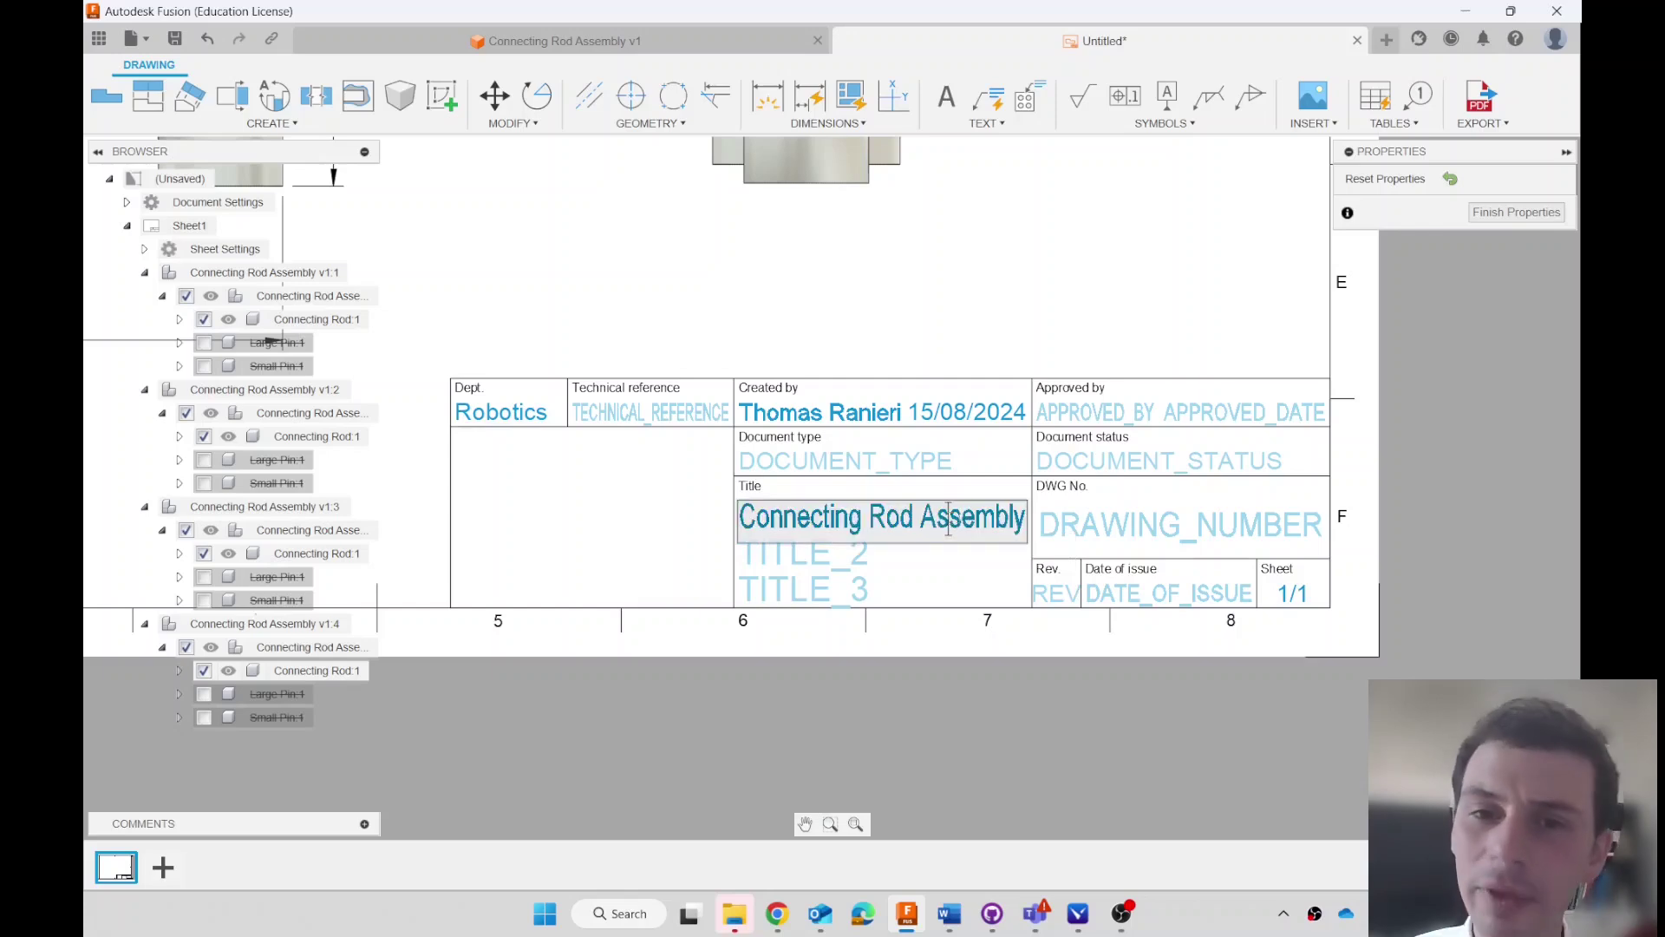
double_click(914, 528)
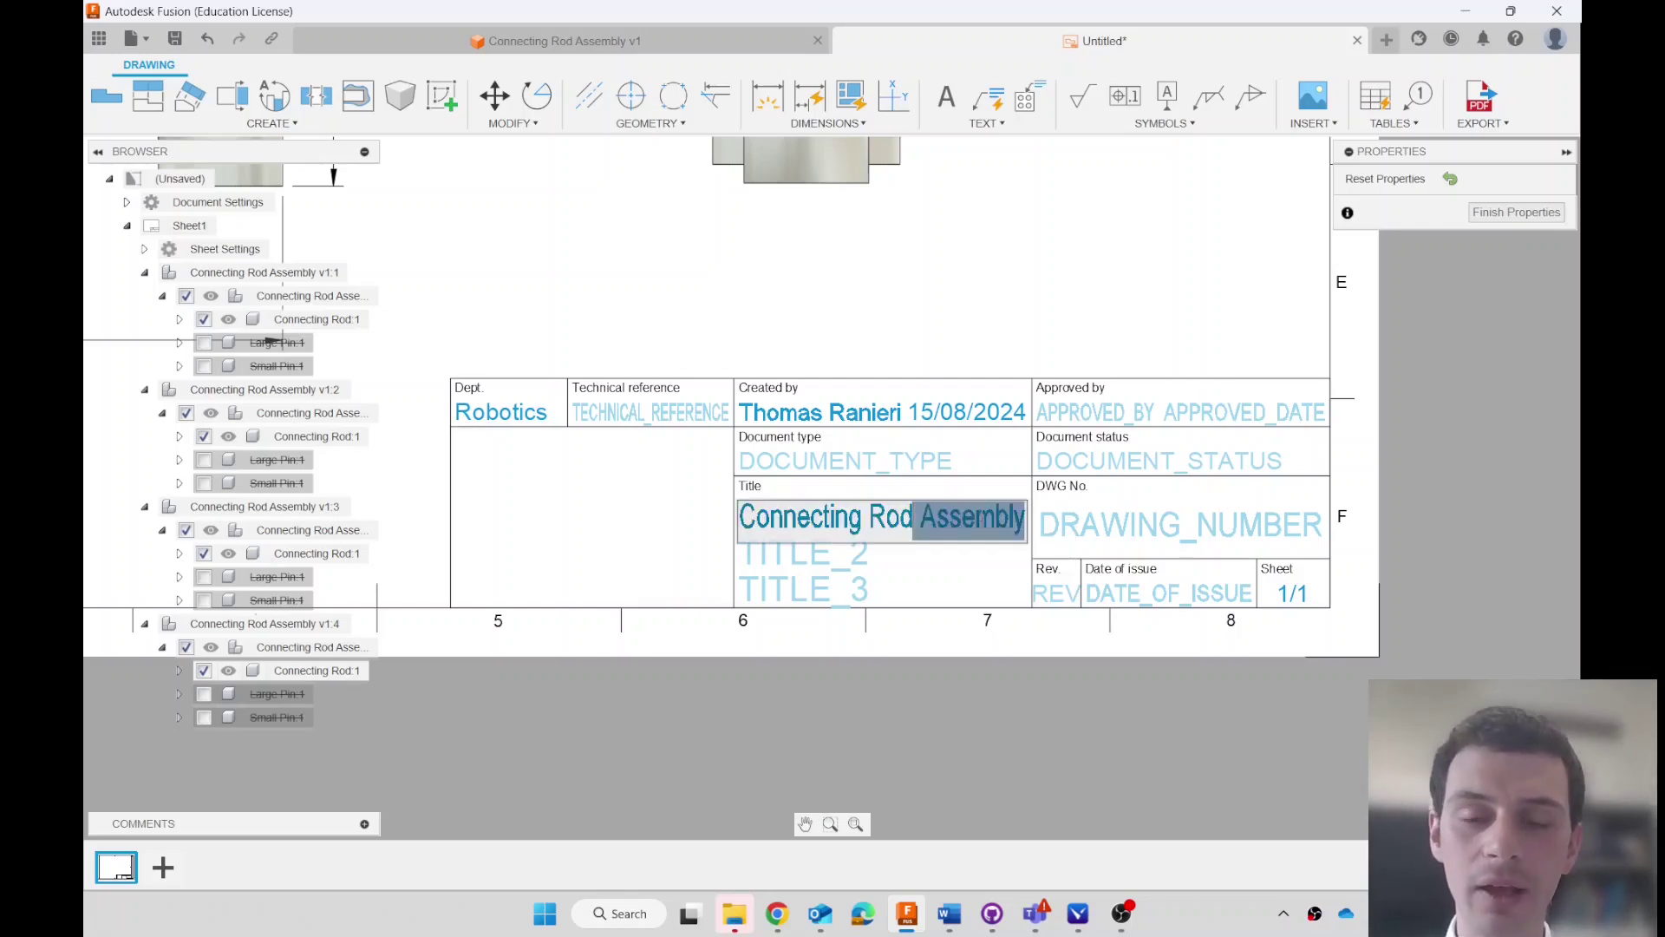
key(BackSpace)
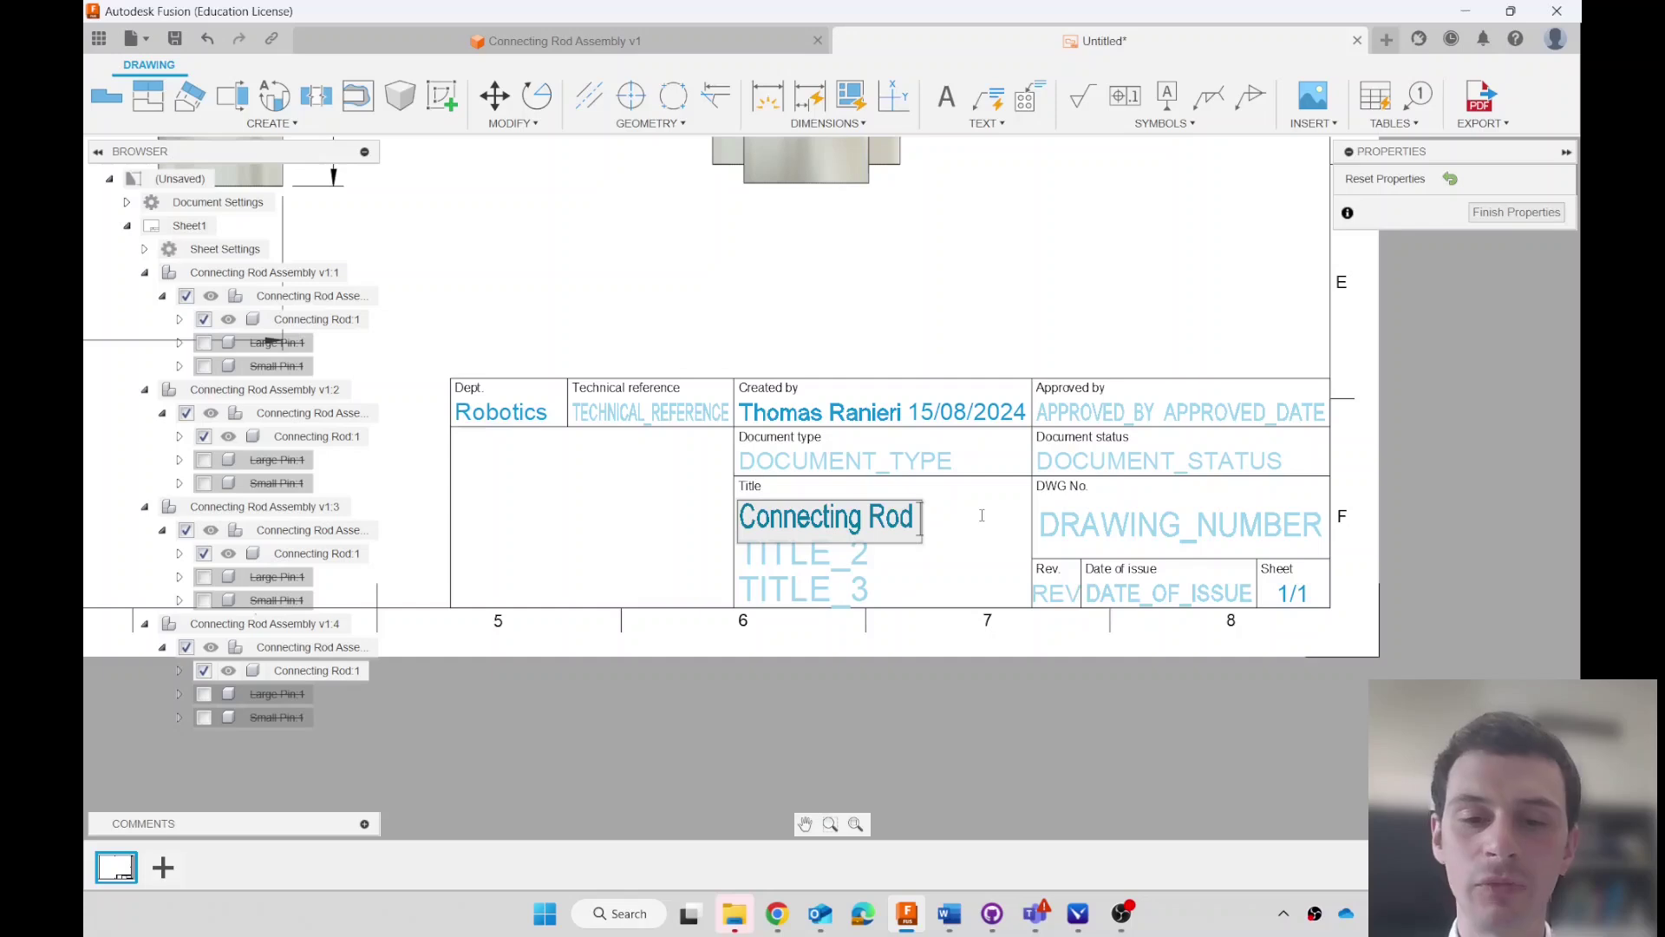
text(Joiner)
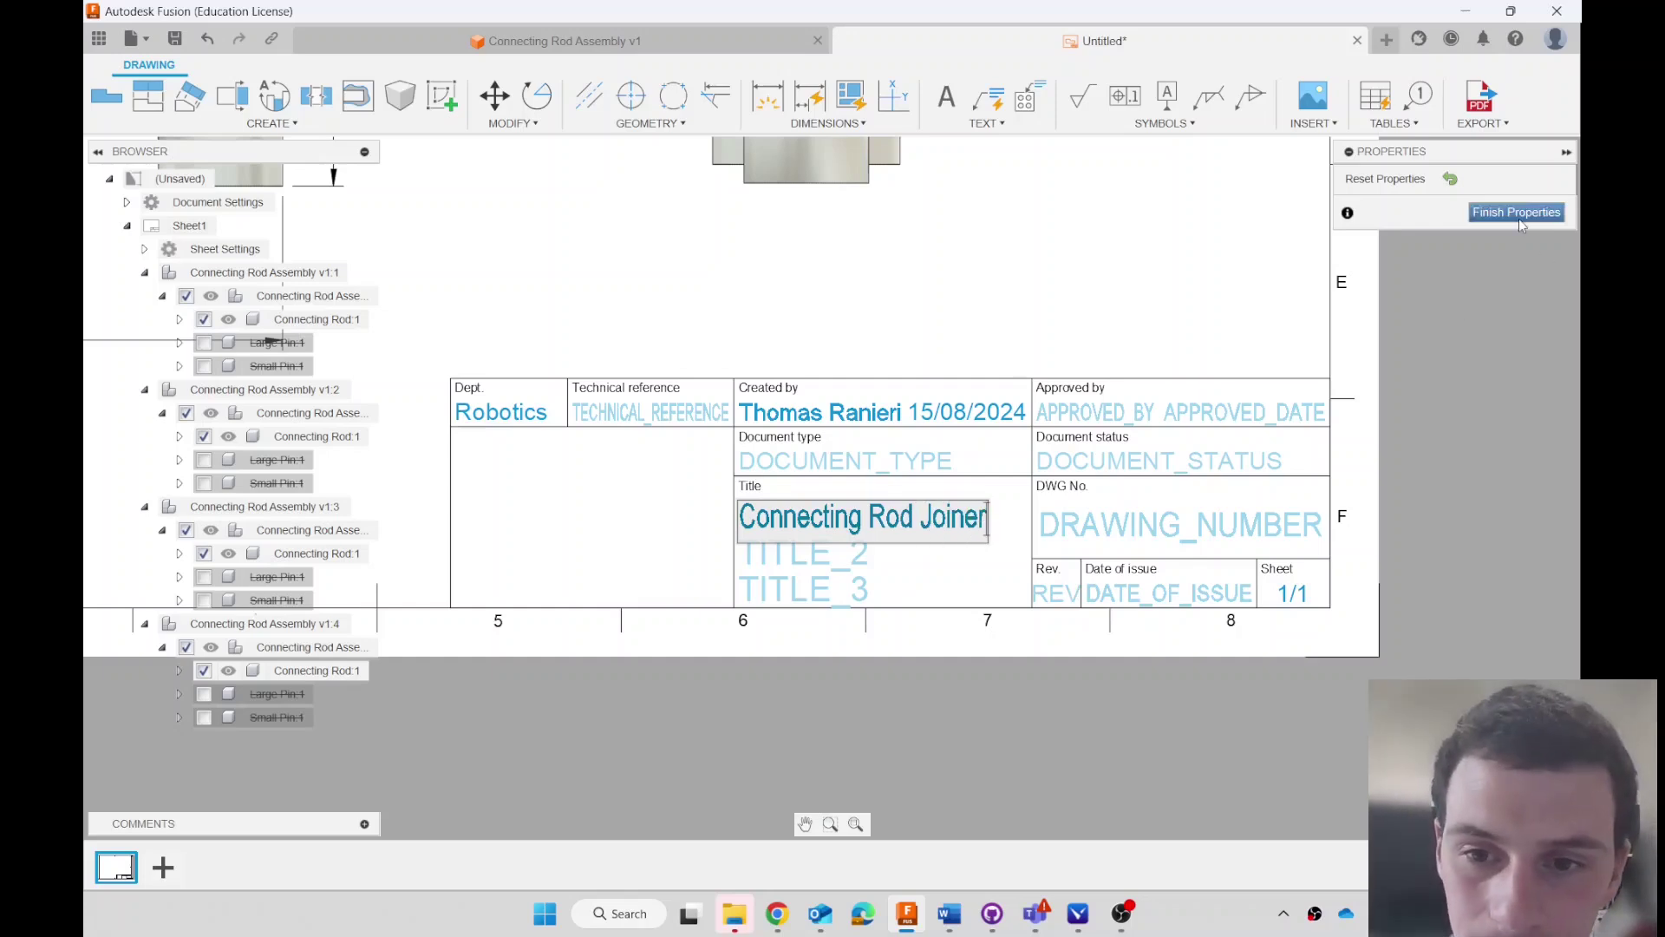
click(1518, 214)
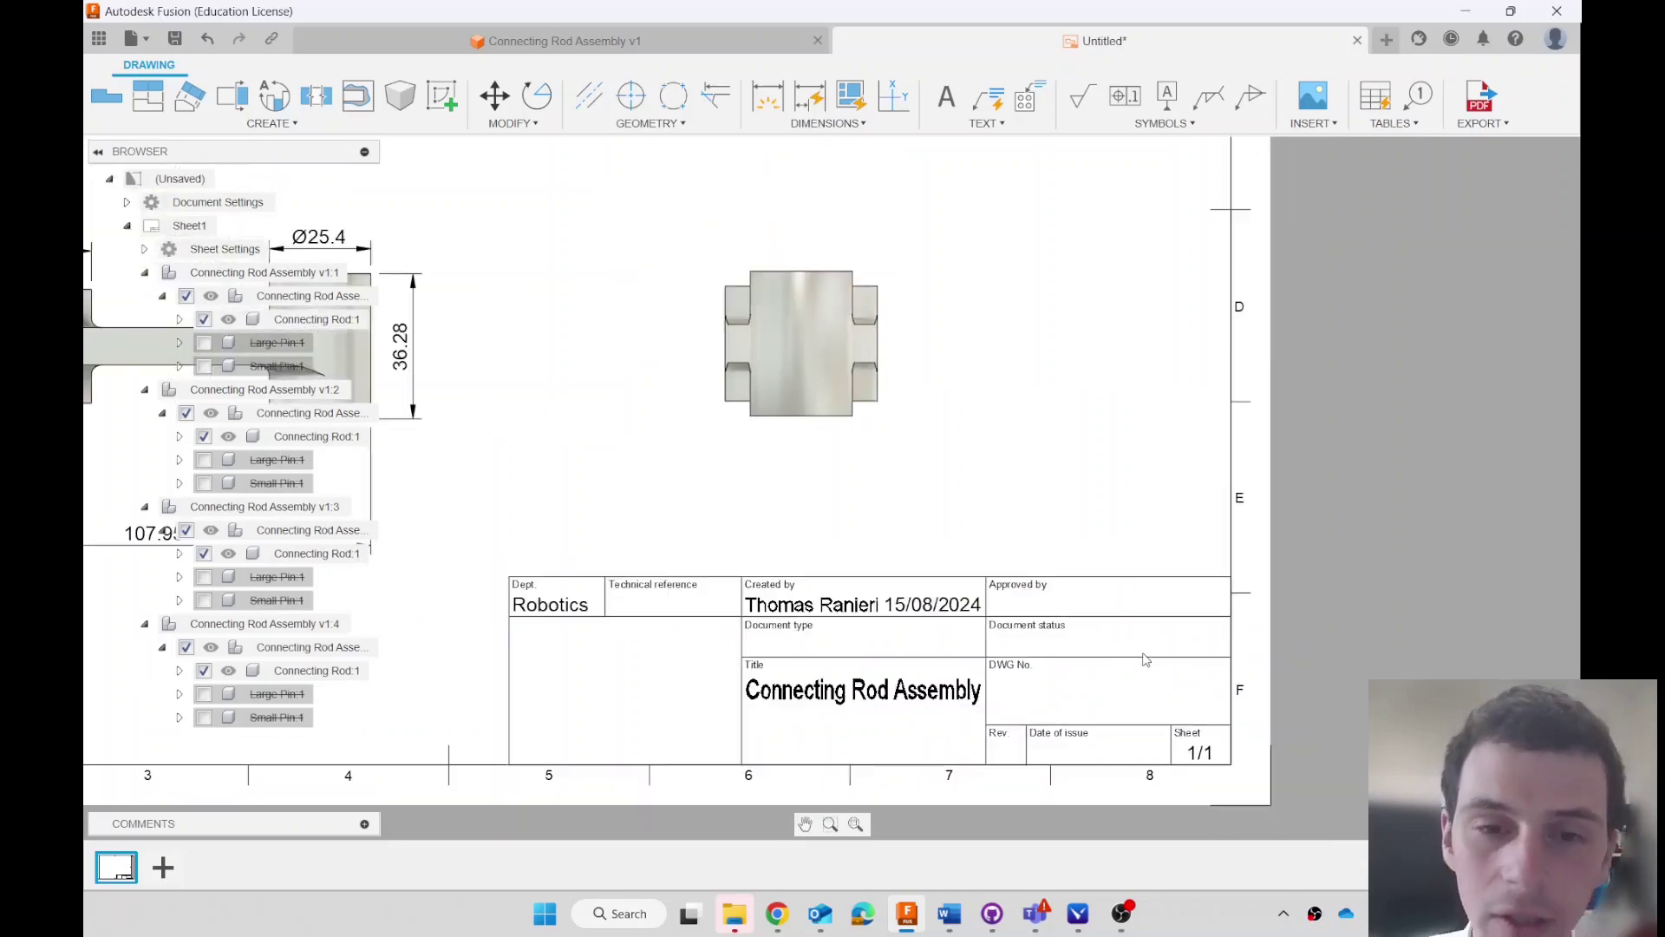